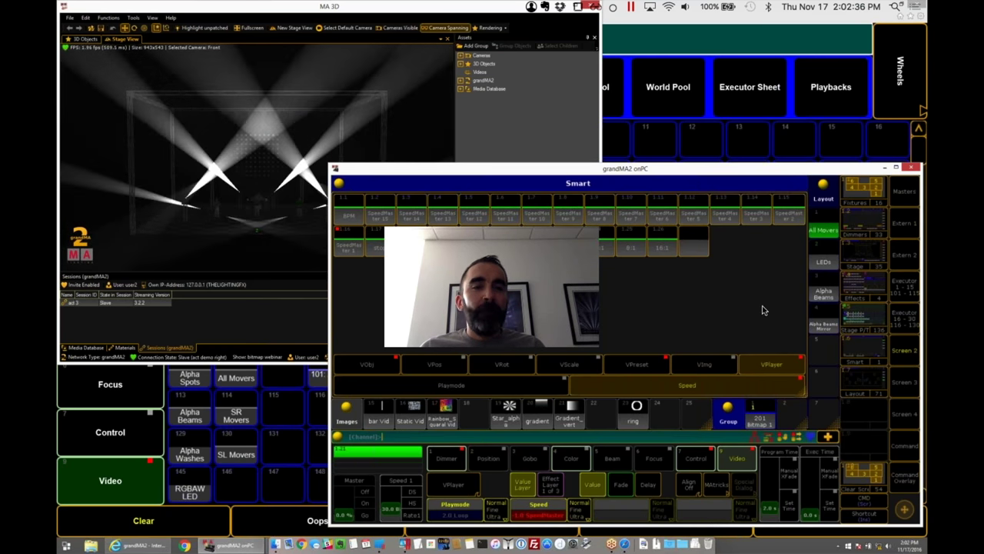
# Clear the programmer from the Command Overlay.
pyautogui.moveTo(501, 238)
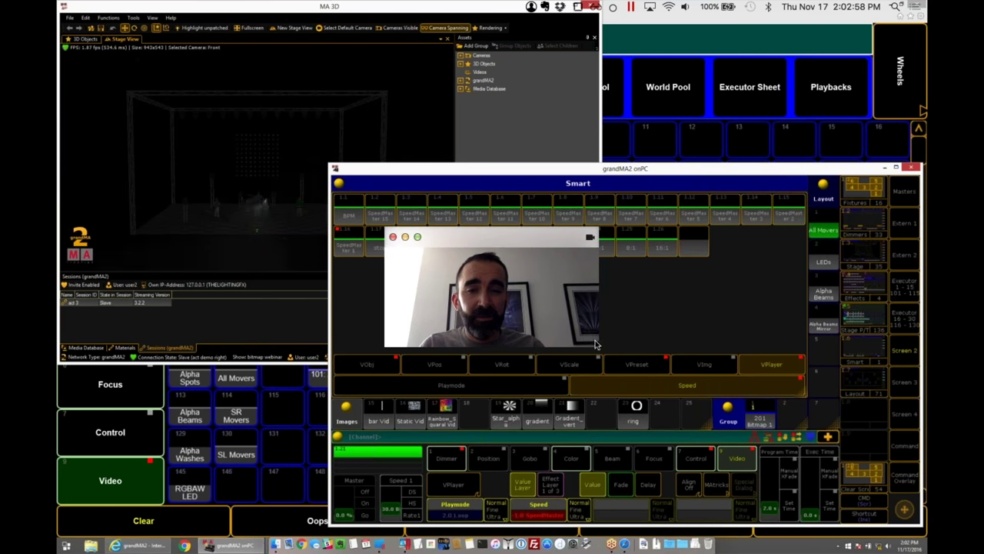
pyautogui.moveTo(595, 340); pyautogui.dragTo(513, 302)
pyautogui.moveTo(390, 282); pyautogui.dragTo(84, 442)
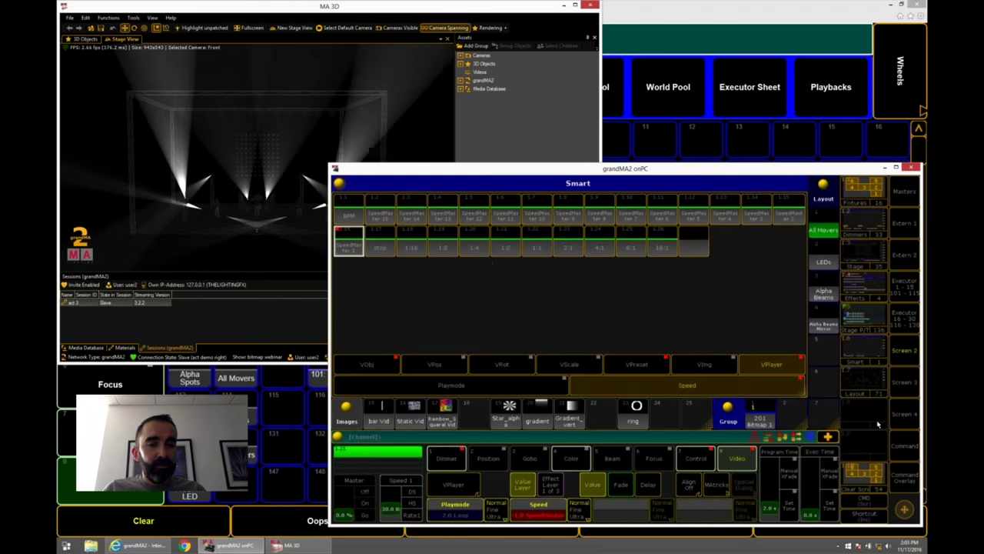
pyautogui.click(901, 487)
pyautogui.click(691, 472)
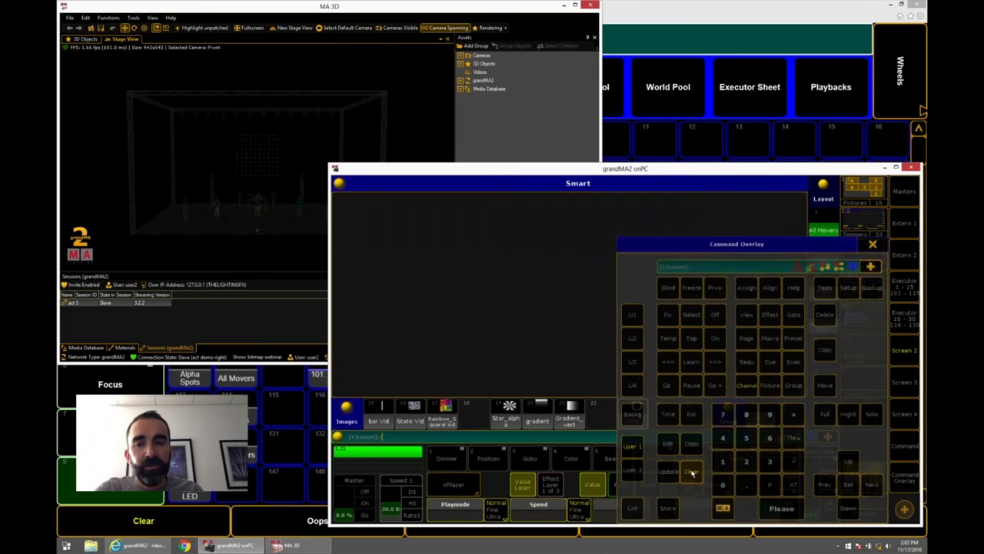
# Select Bitmap 1 (201) in the Fixture sheet, then return to the Smart view.
pyautogui.click(900, 386)
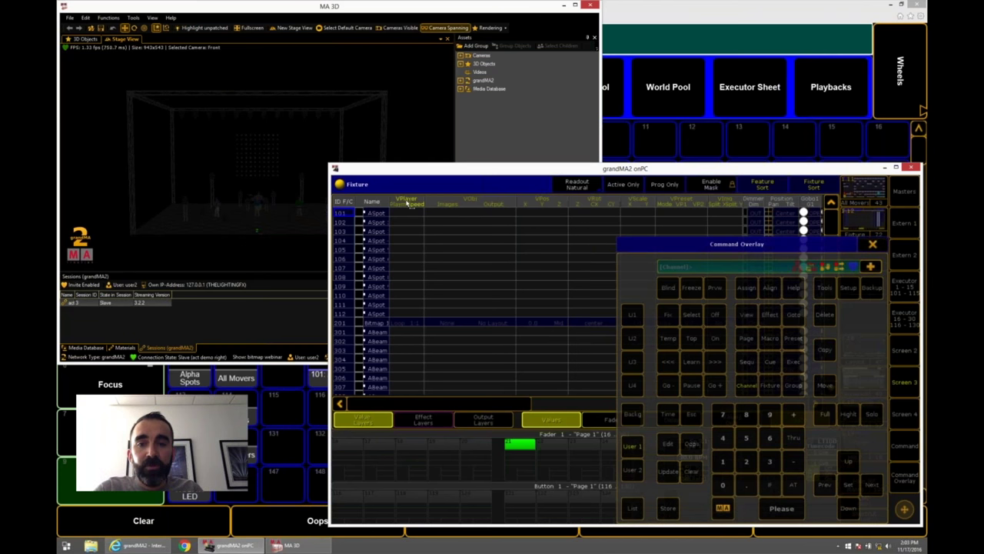
pyautogui.moveTo(391, 205); pyautogui.dragTo(435, 206)
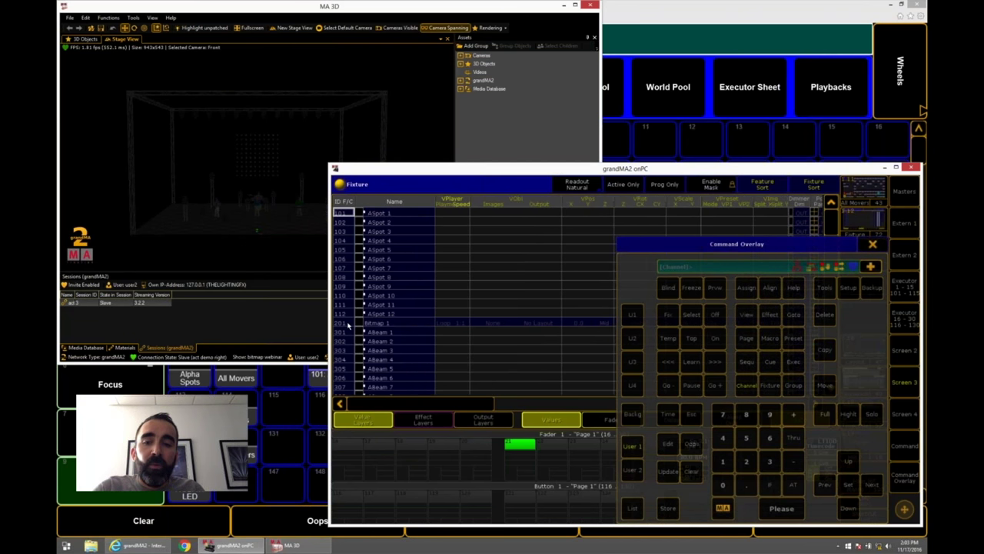
pyautogui.click(386, 324)
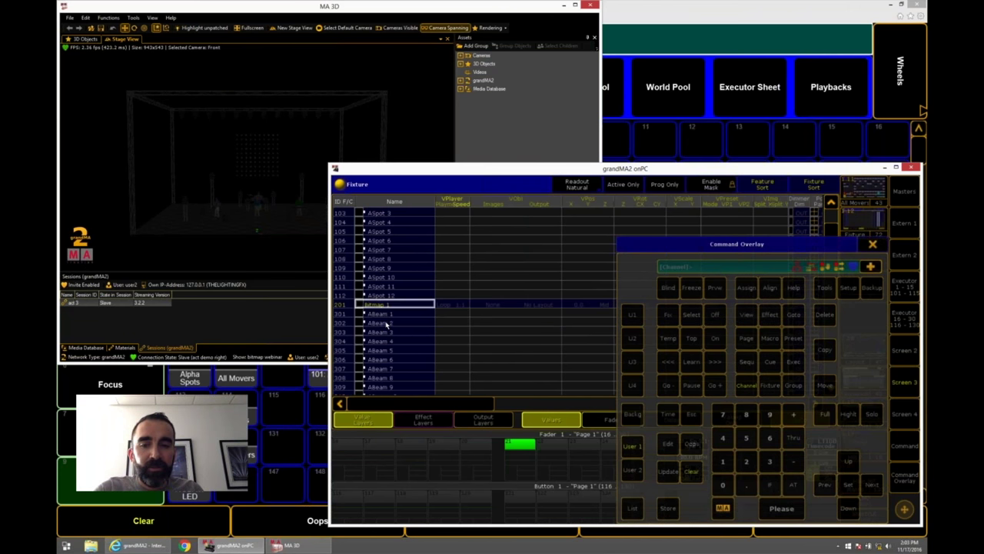
pyautogui.click(904, 351)
pyautogui.click(872, 244)
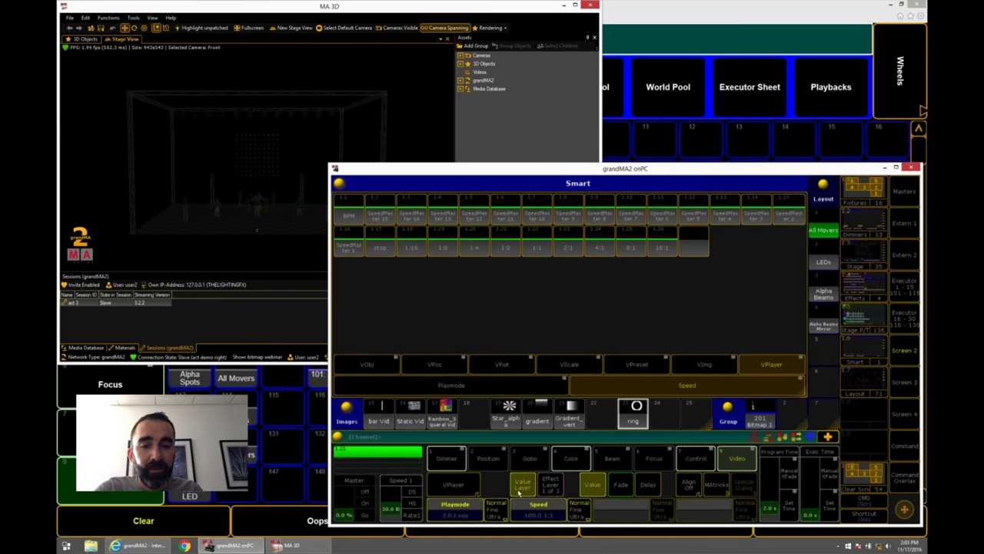
# Set the bitmap fixture's dimmer to 100.
pyautogui.click(450, 459)
pyautogui.click(465, 515)
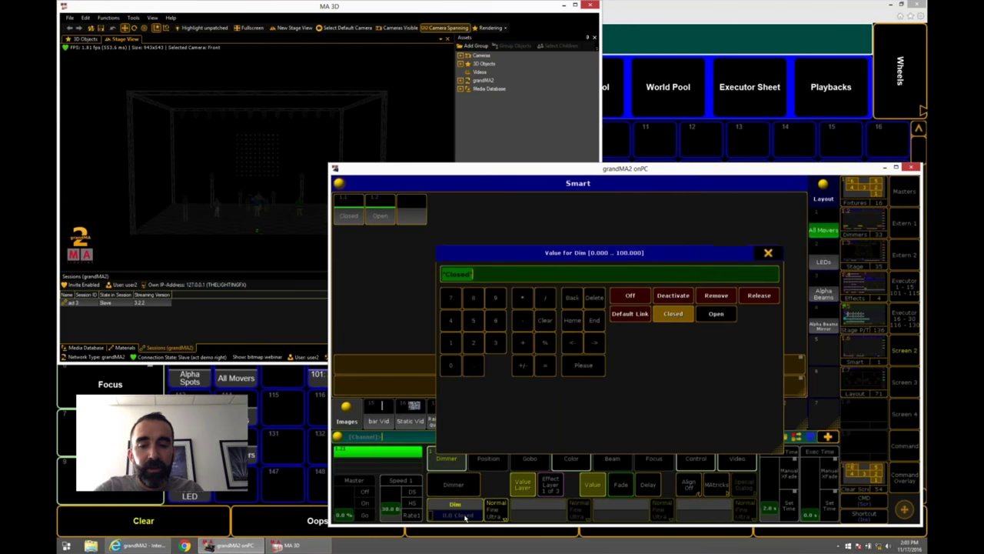
pyautogui.write('100')
pyautogui.press('Return')
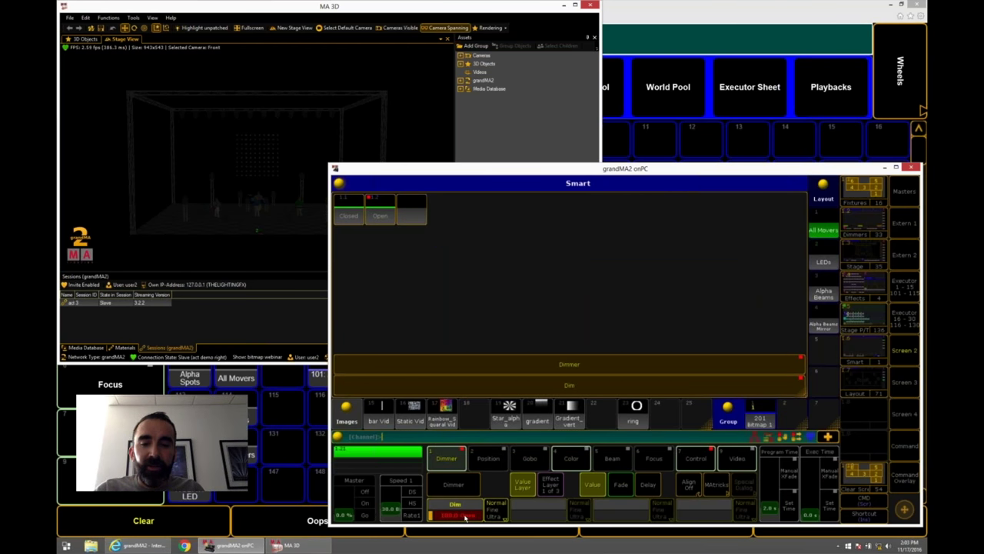
# Verify the red, green and blue colour channels all read 100, then show Video attributes.
pyautogui.click(571, 458)
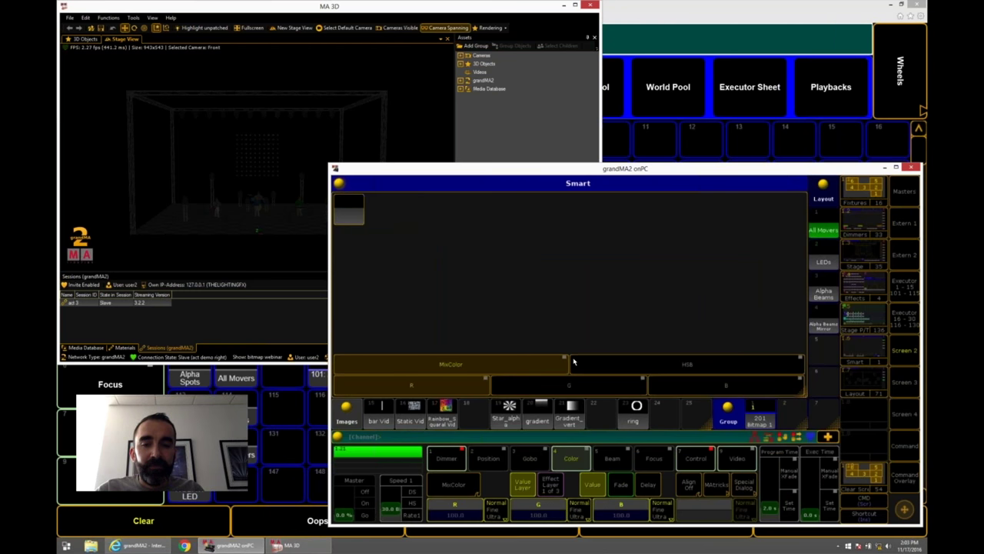
pyautogui.click(607, 392)
pyautogui.click(691, 383)
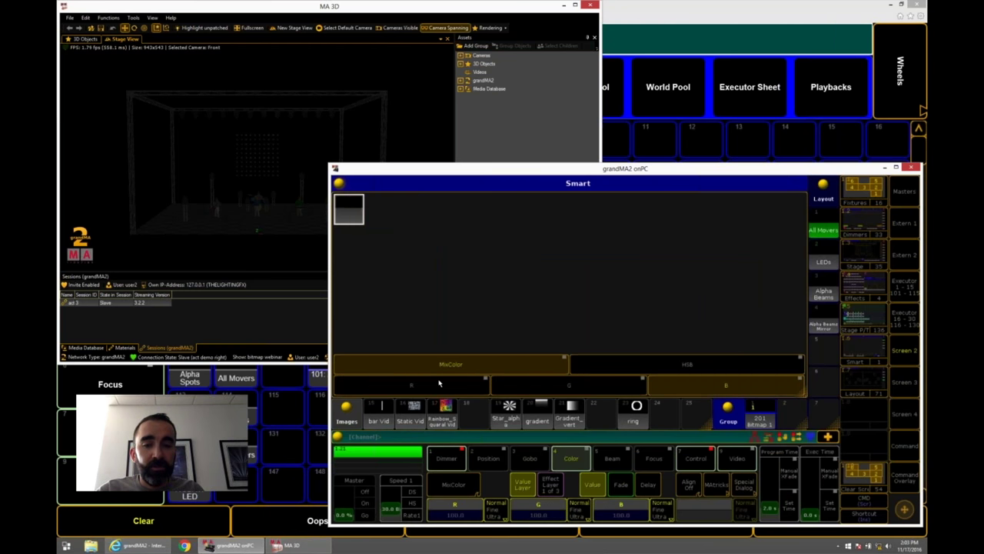
pyautogui.click(439, 383)
pyautogui.click(738, 459)
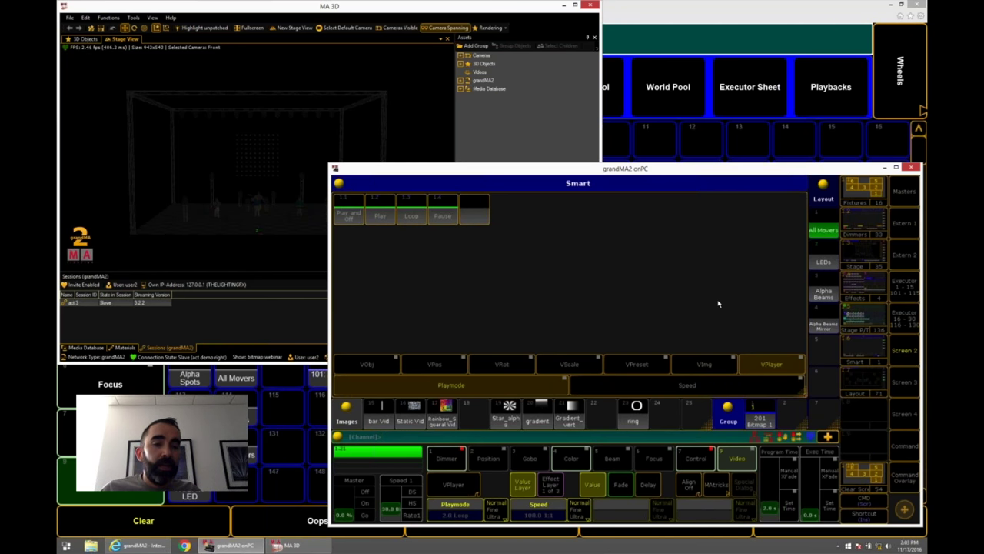
pyautogui.click(855, 377)
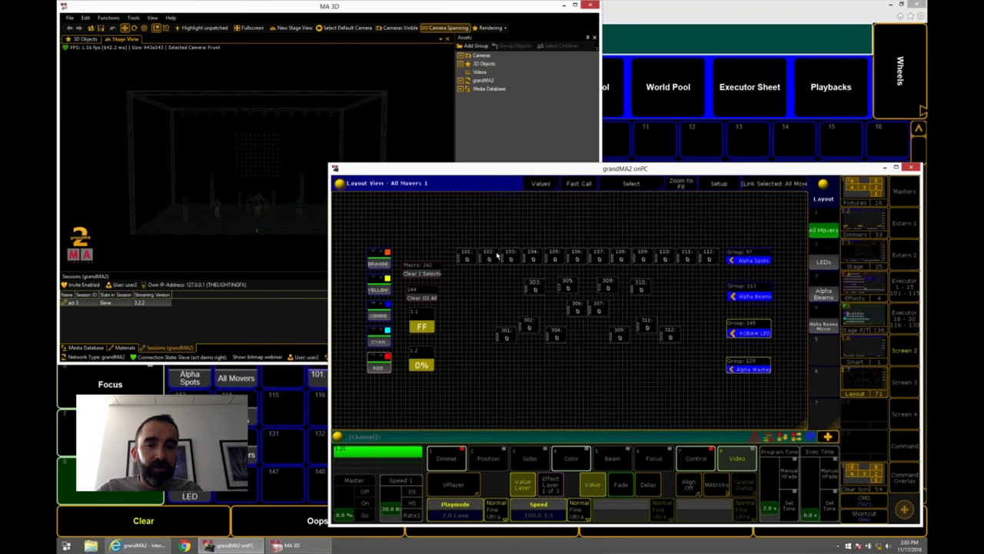
pyautogui.click(820, 265)
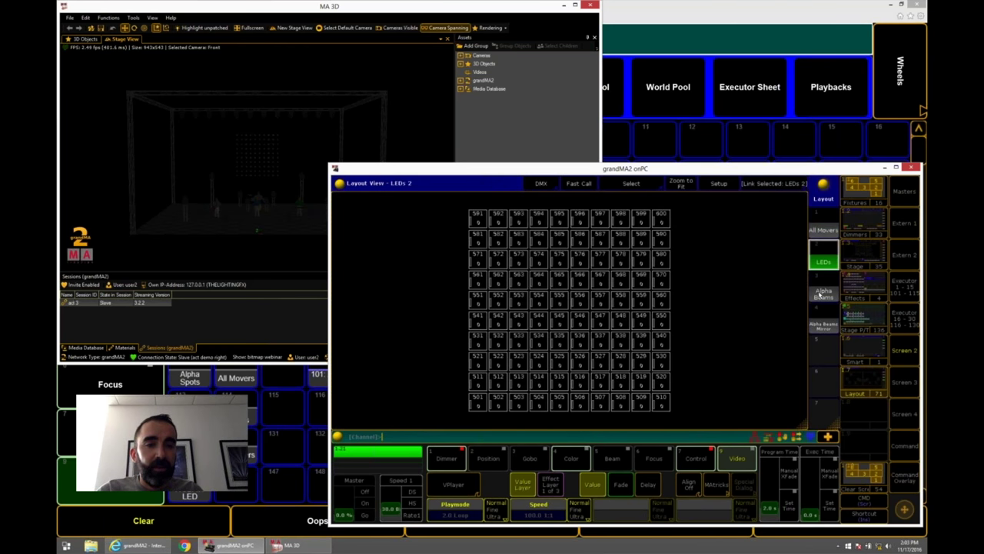
pyautogui.click(821, 295)
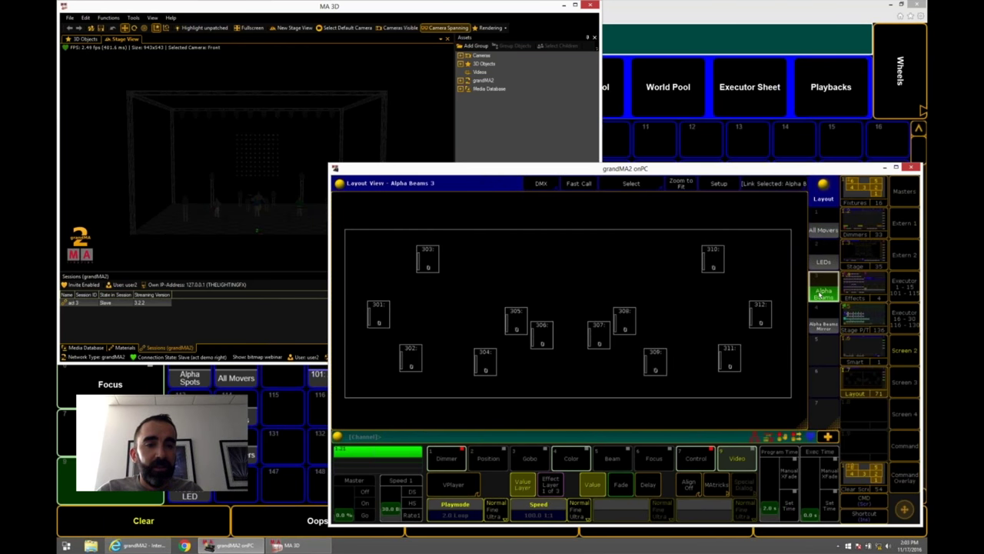
pyautogui.click(823, 232)
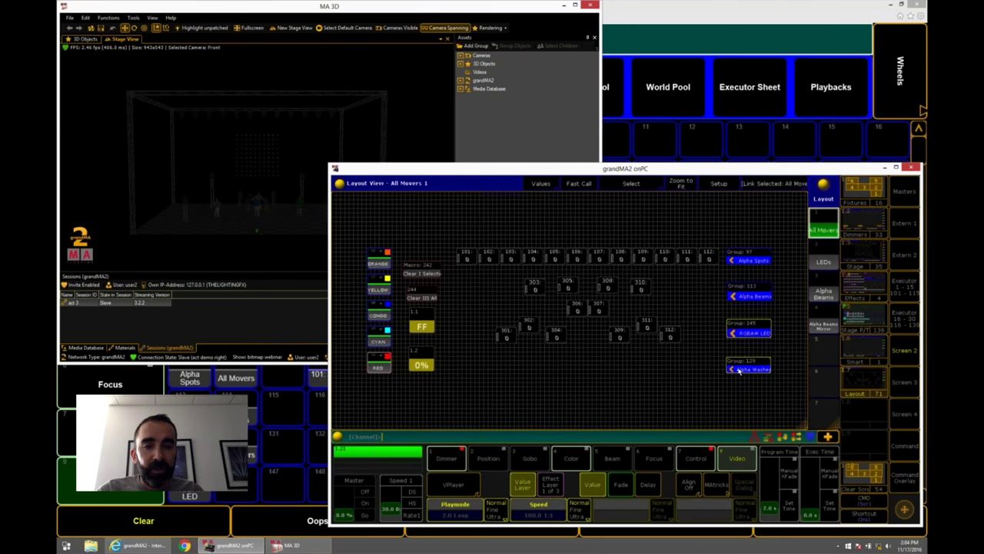
pyautogui.click(821, 296)
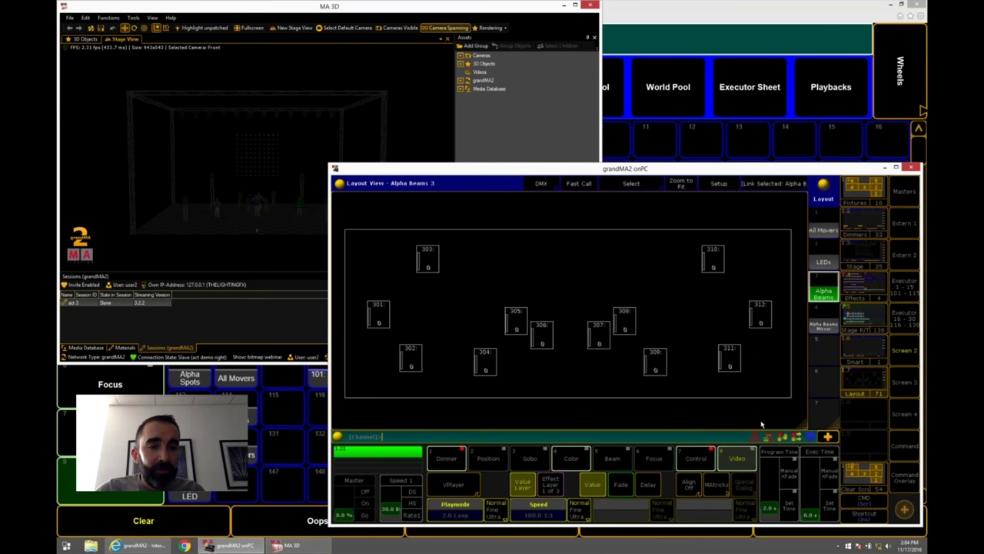
pyautogui.click(852, 374)
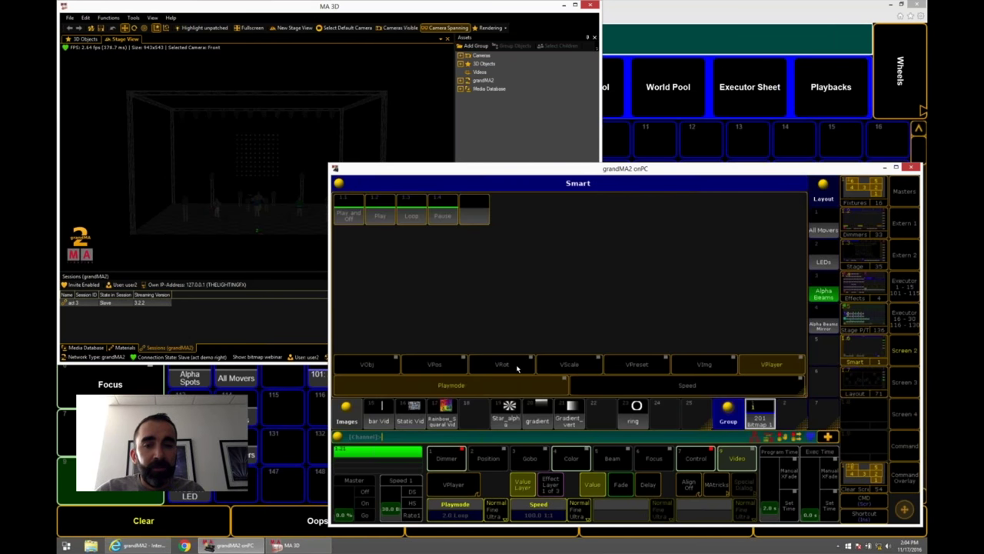
# Output the bitmap to Layout 3 with the Rainbow image, then try the Star image.
pyautogui.click(395, 364)
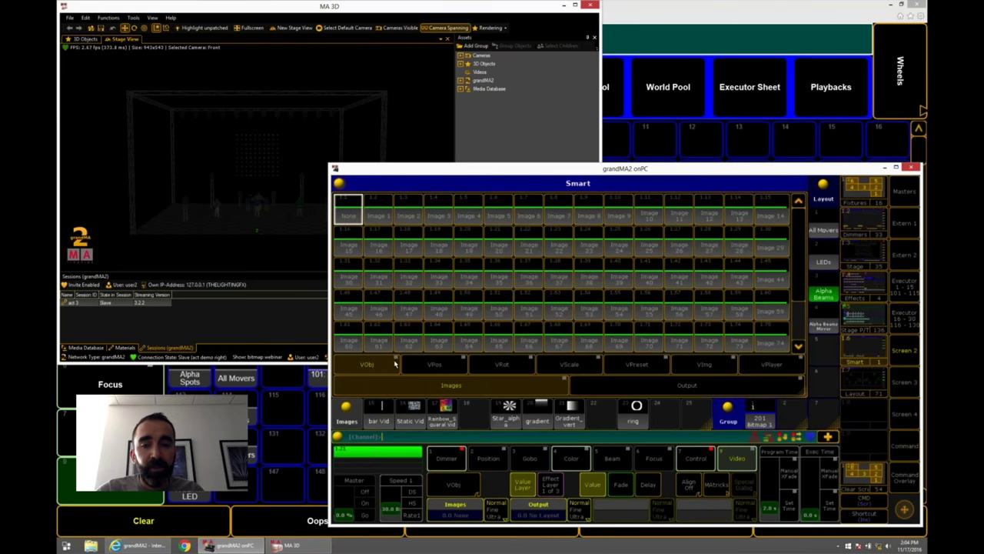
pyautogui.click(631, 385)
pyautogui.click(439, 214)
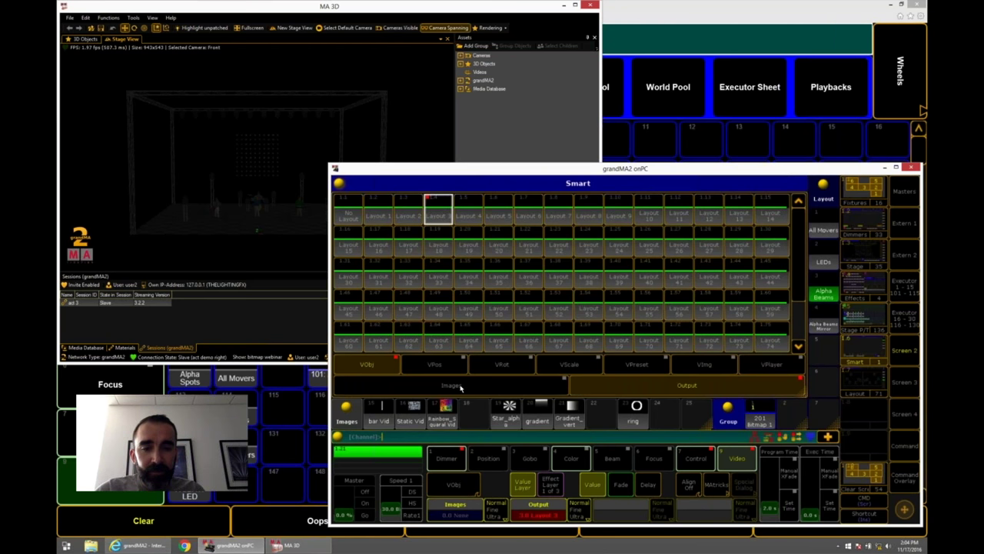
pyautogui.click(461, 387)
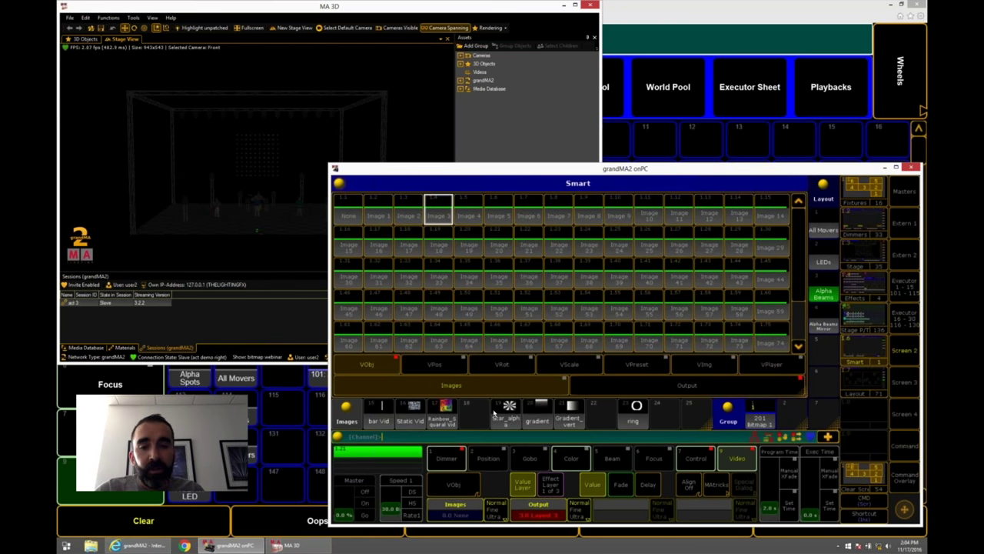
pyautogui.click(446, 414)
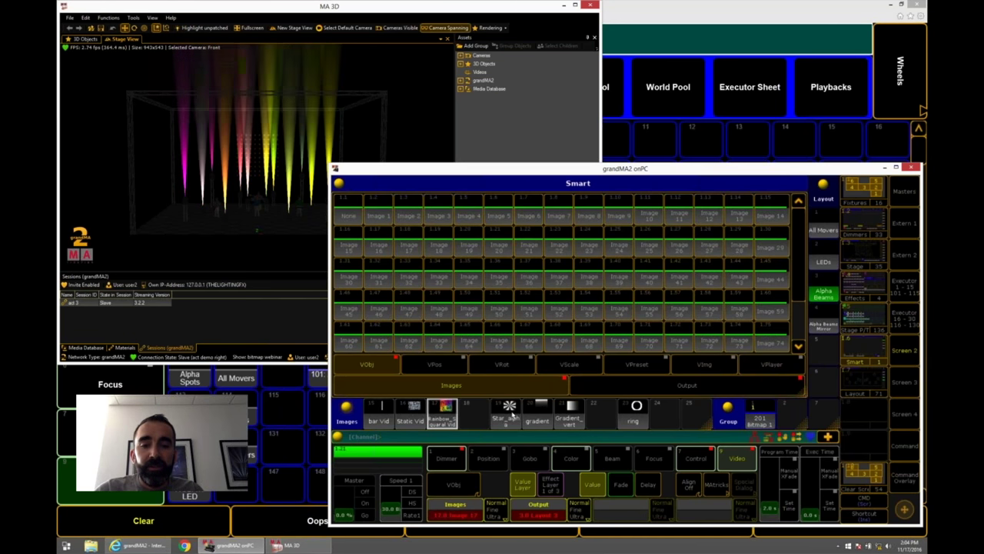
pyautogui.click(510, 411)
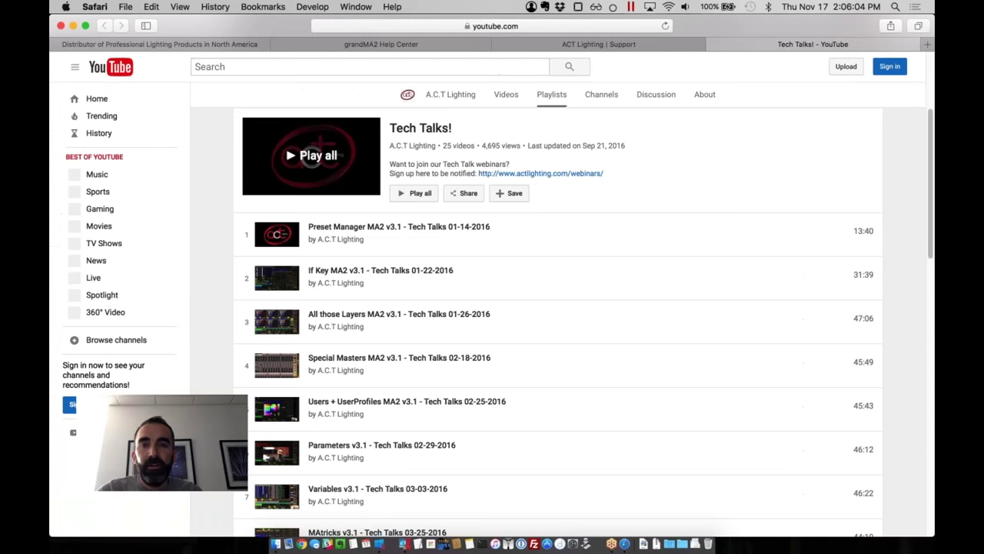
# Navigate the ACT Lighting support site to the grandMA2 release documentation and FAQ.
pyautogui.click(532, 44)
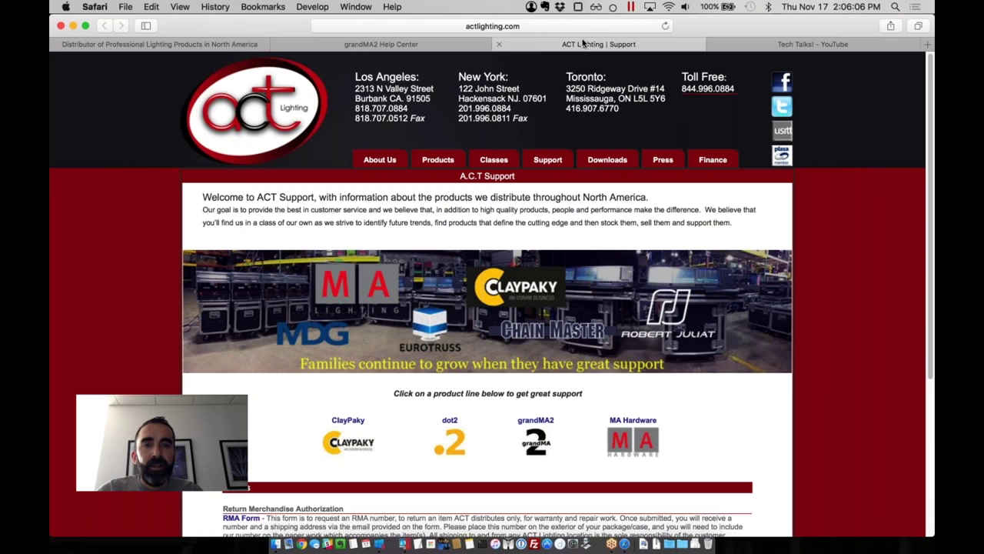
pyautogui.click(536, 430)
pyautogui.scroll(-3, 535, 431)
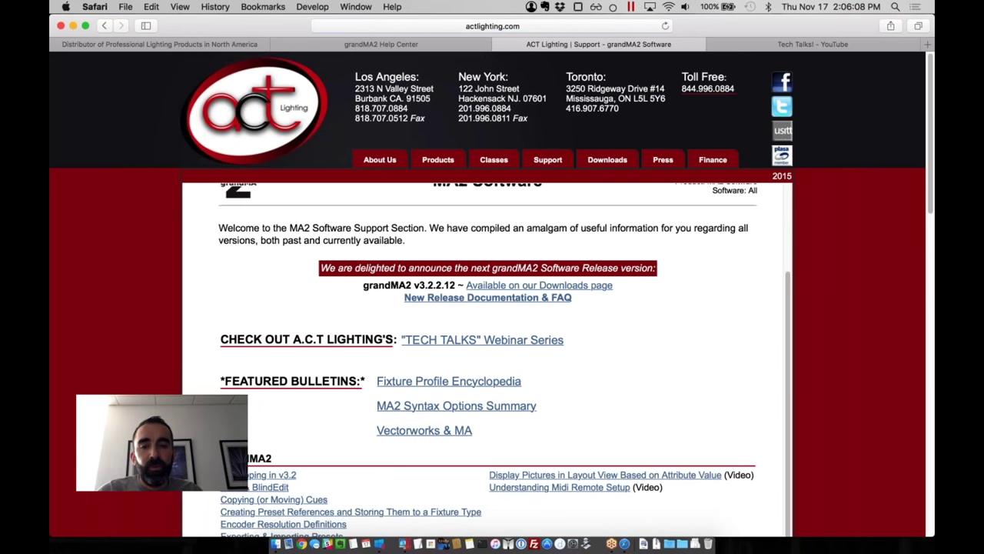
pyautogui.scroll(-1, 504, 346)
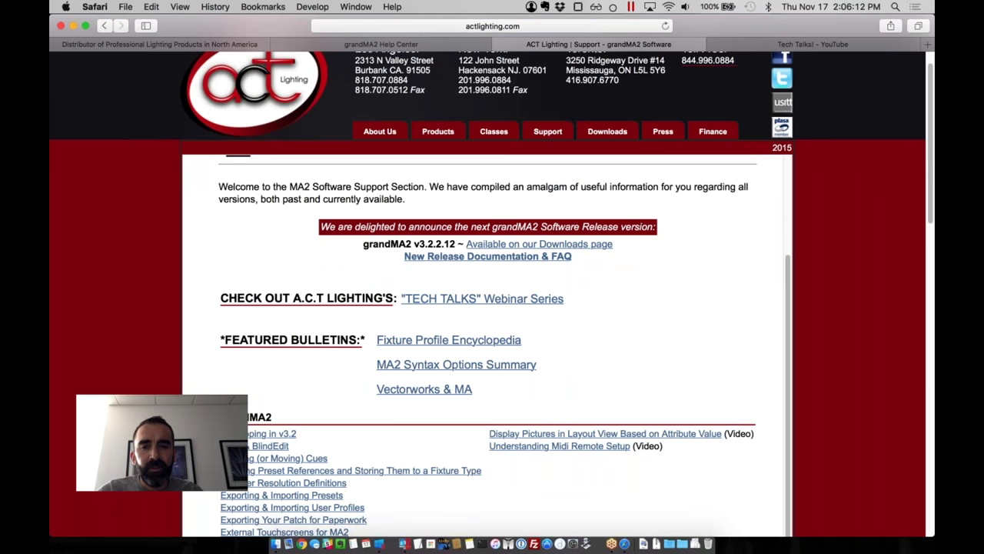
pyautogui.click(508, 259)
pyautogui.scroll(-1, 283, 261)
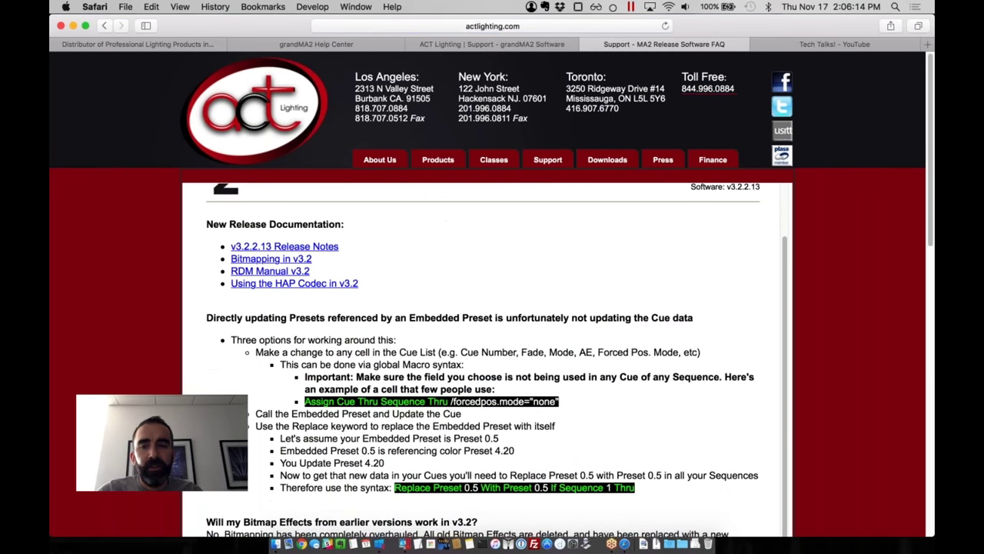
# Read the Bitmapping in v3.2 bulletin's supported formats, then switch back to grandMA2 onPC.
pyautogui.click(285, 259)
pyautogui.scroll(-5, 285, 259)
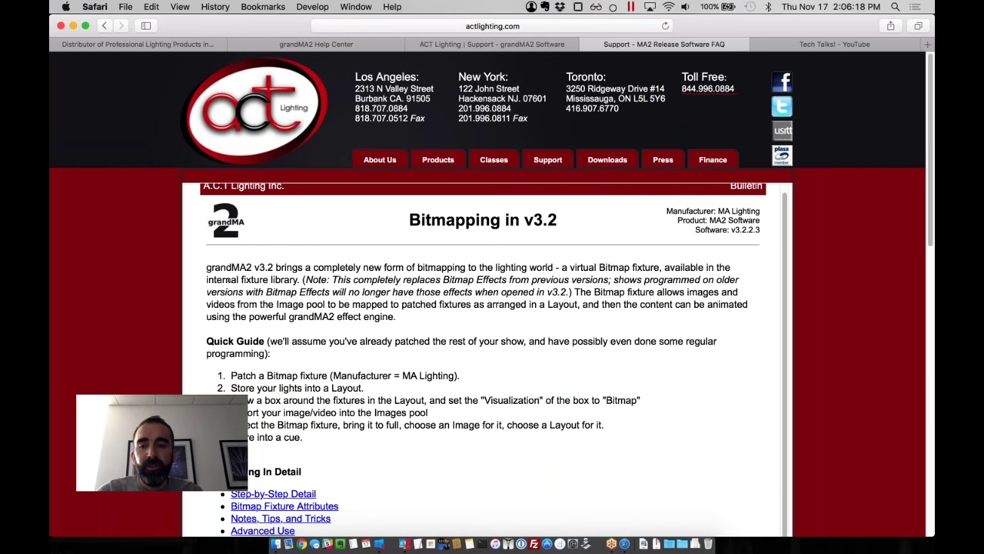
pyautogui.scroll(-5, 492, 353)
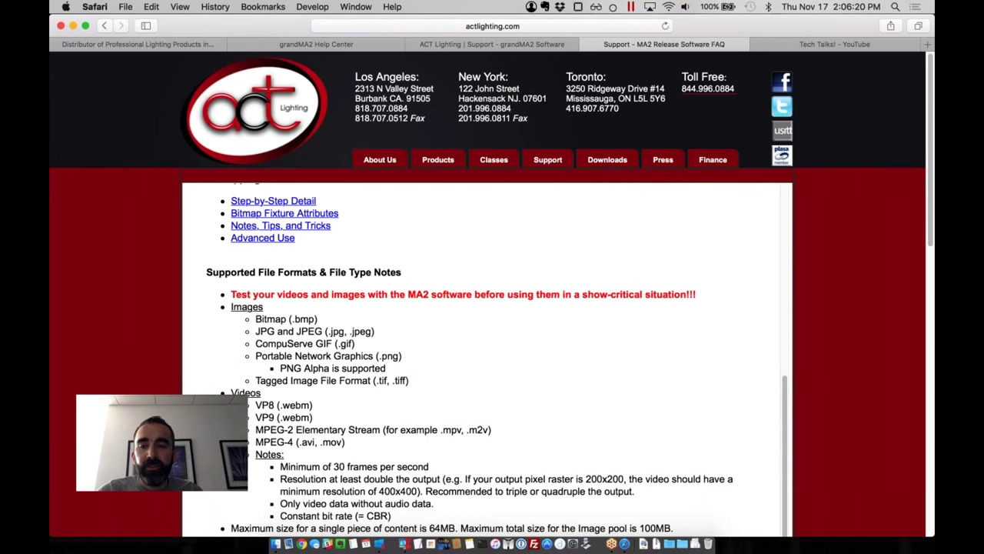
pyautogui.scroll(-2, 492, 354)
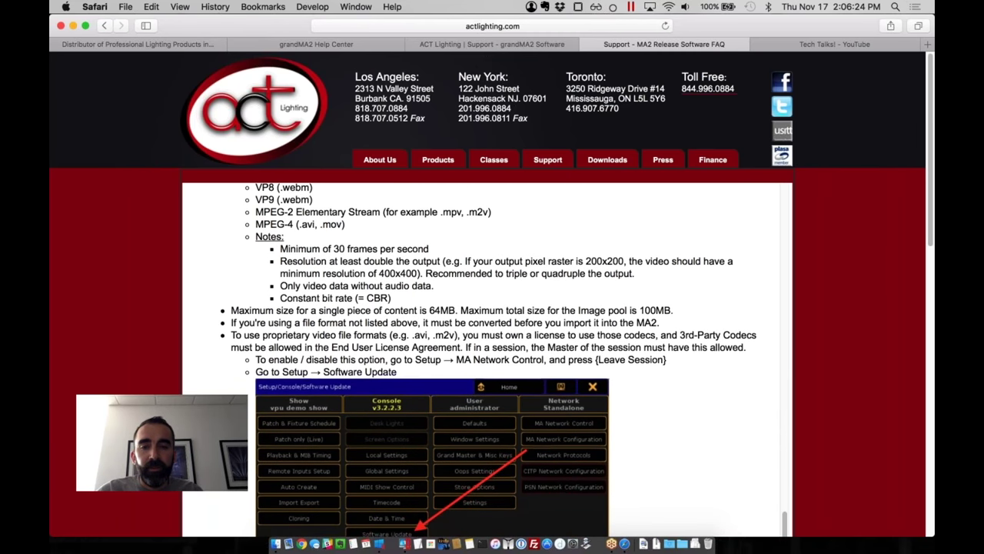
pyautogui.scroll(-3, 492, 354)
pyautogui.scroll(-15, 492, 354)
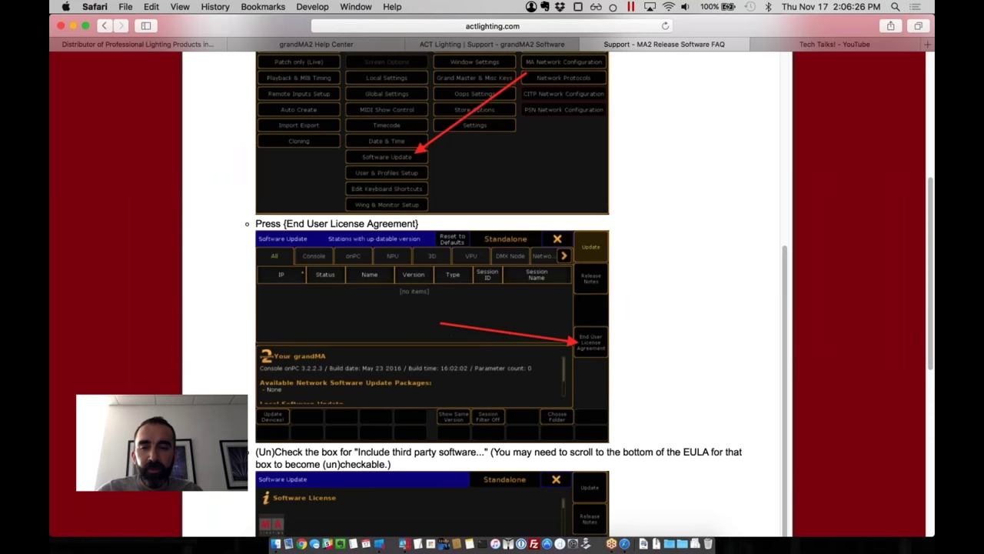
pyautogui.scroll(8, 492, 354)
pyautogui.scroll(10, 492, 307)
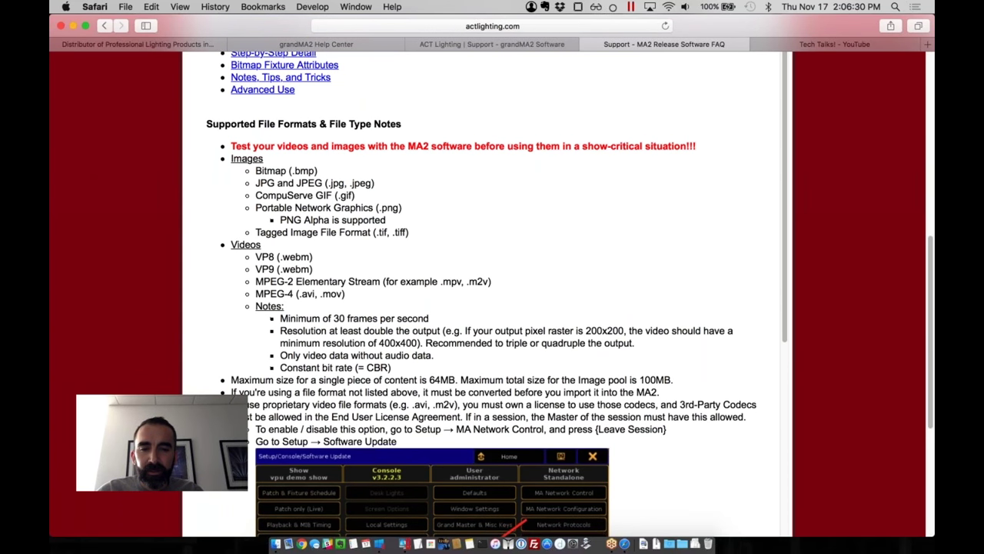
pyautogui.scroll(1, 492, 308)
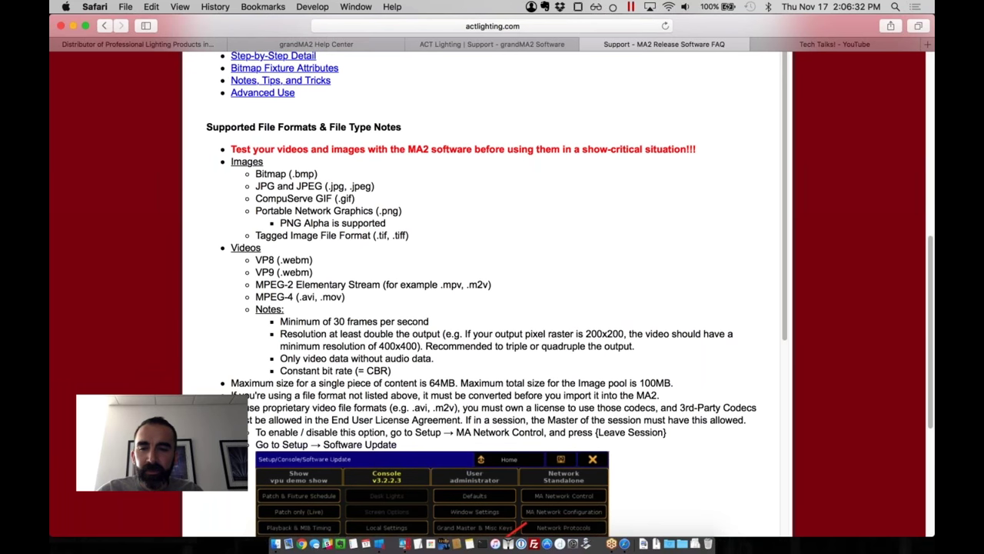
pyautogui.scroll(-1, 492, 308)
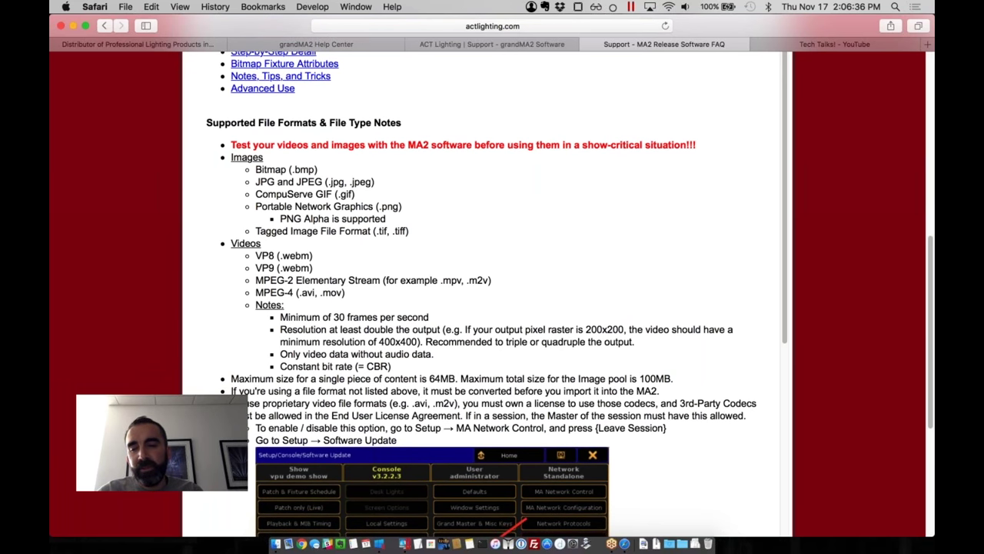
pyautogui.hotkey('ctrl', 'Right')
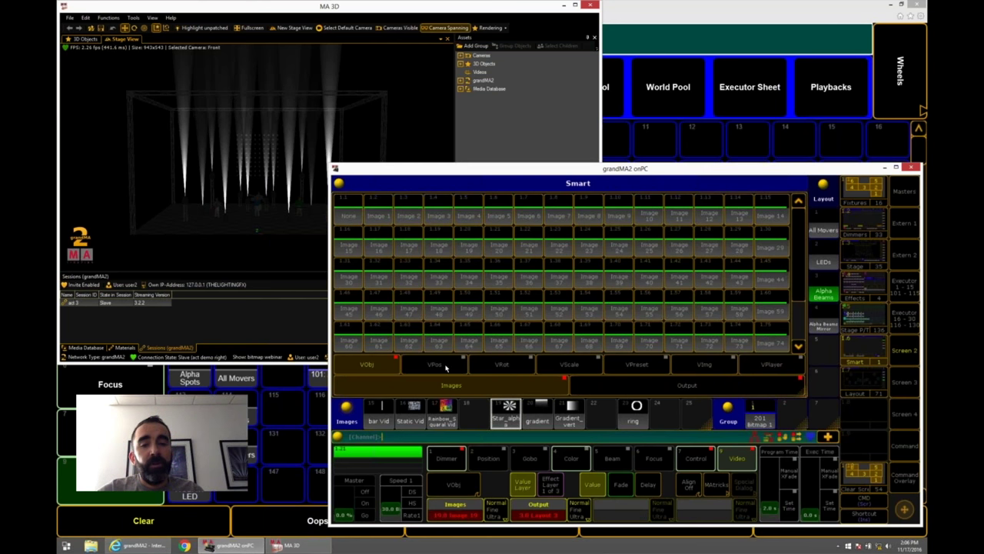
# Show the VRot video rotation attributes on the Command screen and open the feedback window's options.
pyautogui.click(443, 365)
pyautogui.click(498, 366)
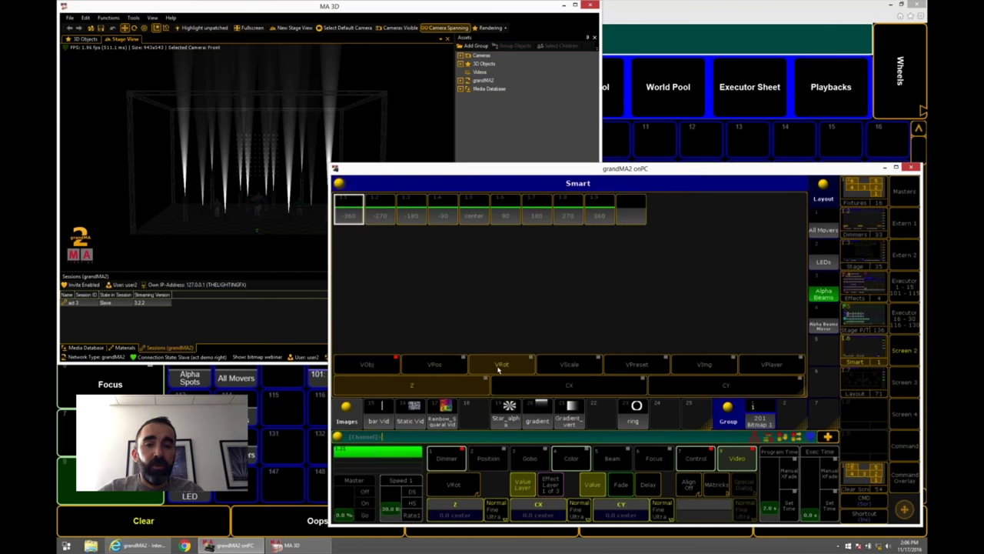
pyautogui.click(904, 445)
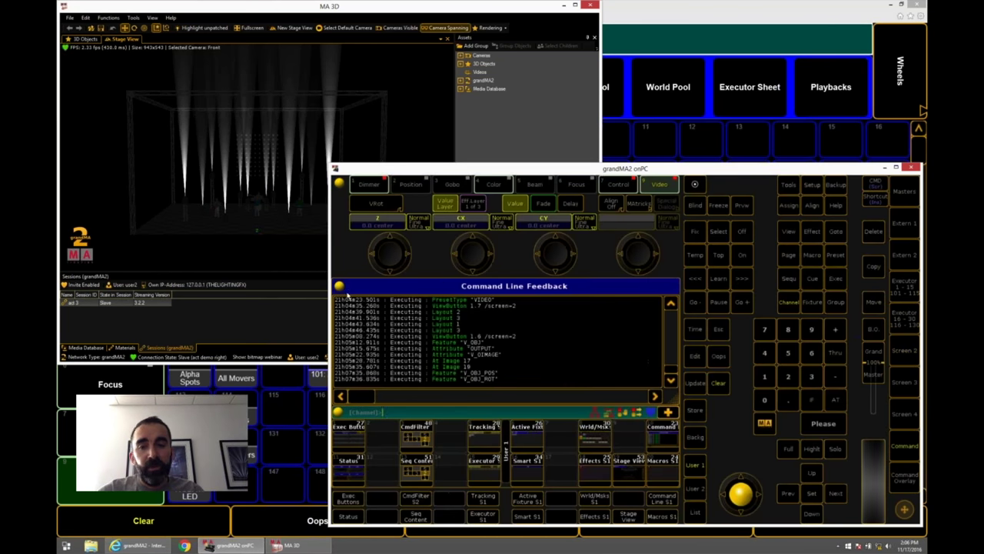
pyautogui.click(340, 286)
# Replace the Command Line Feedback window with a new Smart window.
pyautogui.click(611, 286)
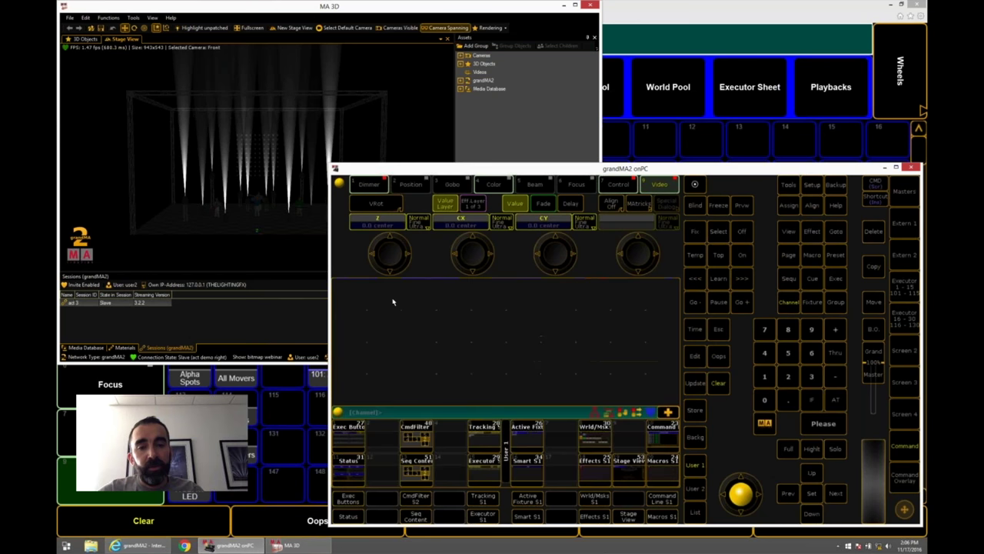
pyautogui.click(393, 301)
pyautogui.click(599, 329)
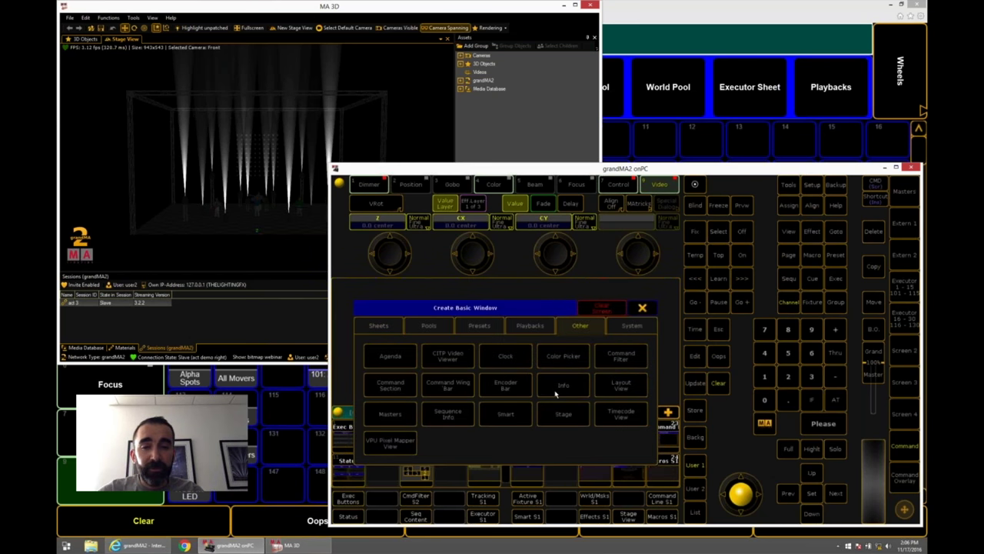
pyautogui.click(500, 413)
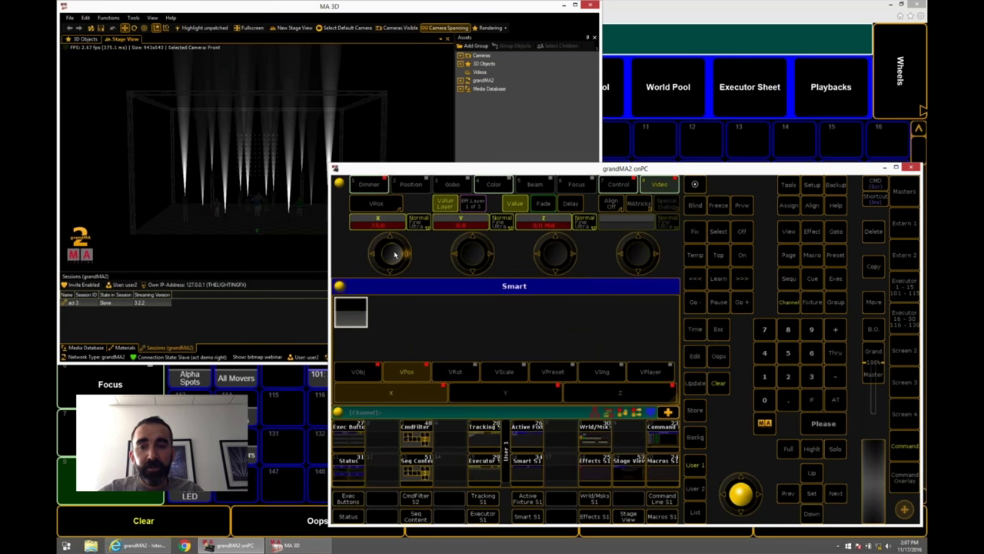
# Dial the VPos and VRot encoders to move and rotate the video layer.
pyautogui.scroll(3, 388, 254)
pyautogui.scroll(3, 388, 254)
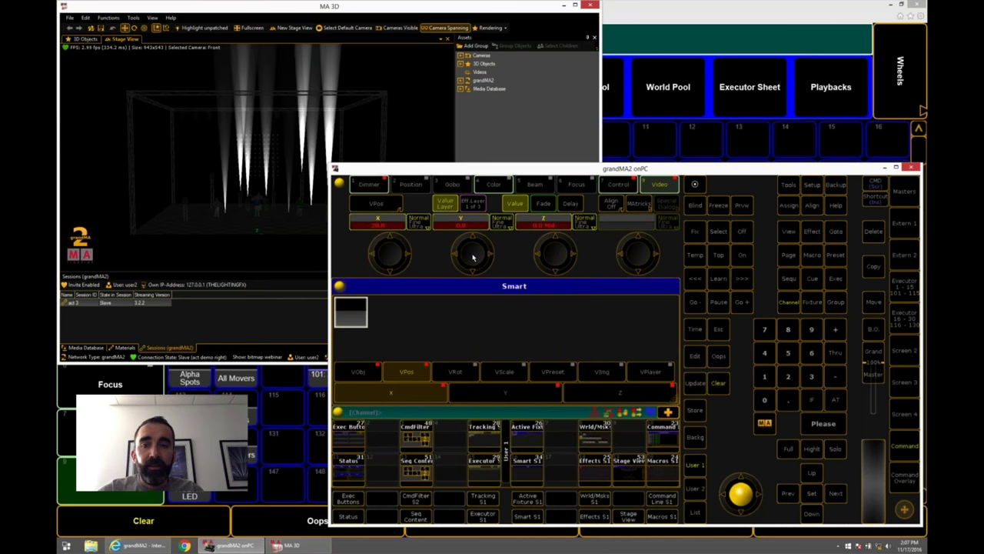
pyautogui.scroll(3, 472, 248)
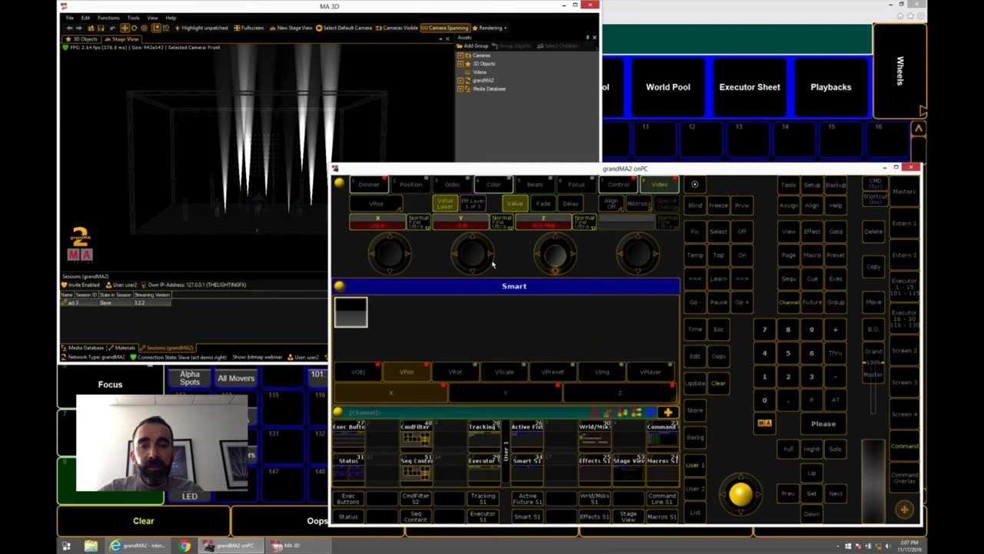
pyautogui.click(453, 370)
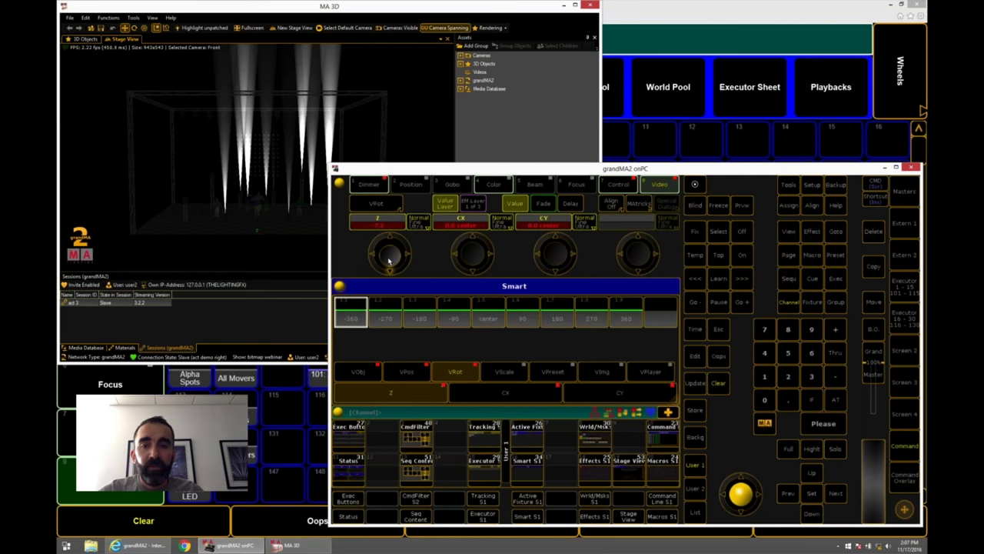
pyautogui.scroll(-2, 389, 244)
pyautogui.scroll(2, 389, 245)
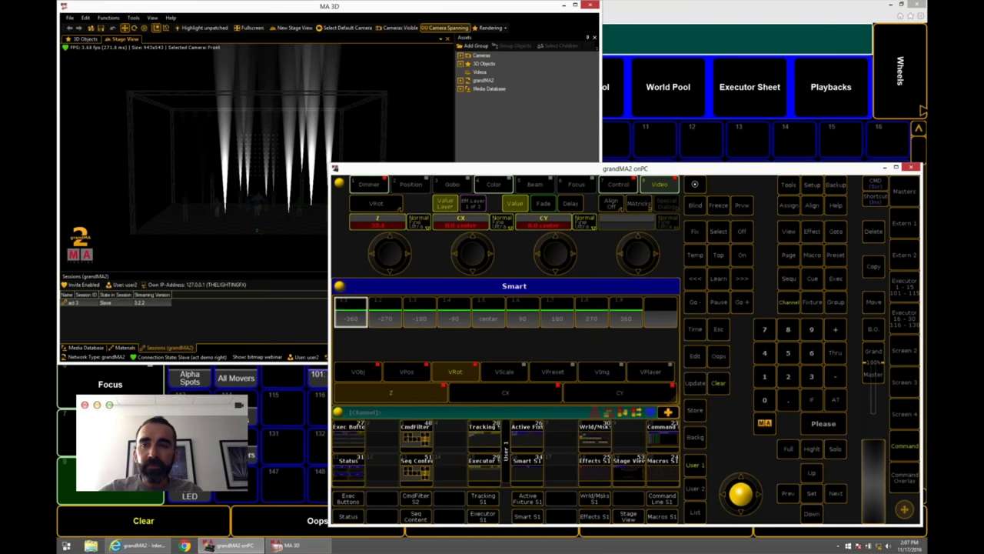
# Set the MA 3D beam type to Simple with spot set to No Spot.
pyautogui.click(491, 27)
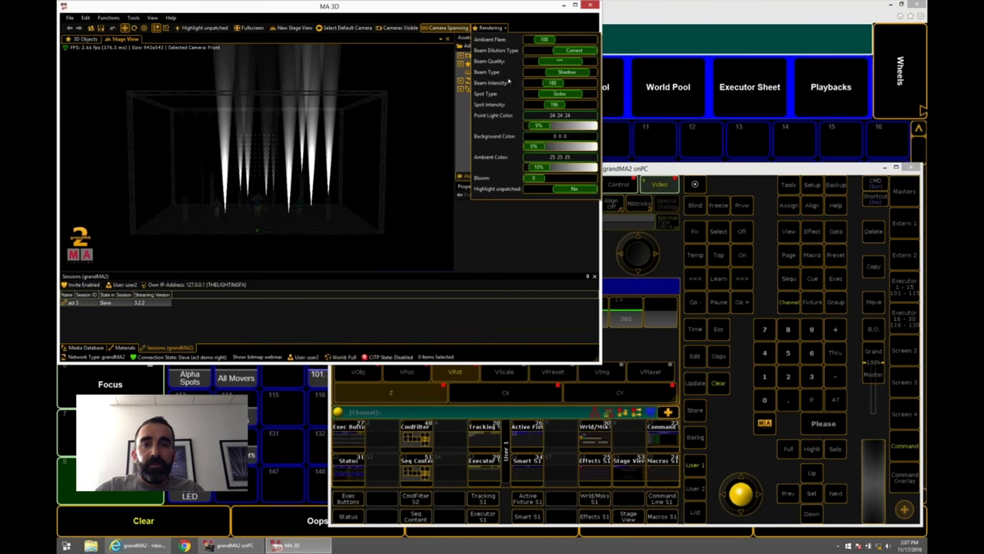
pyautogui.click(549, 73)
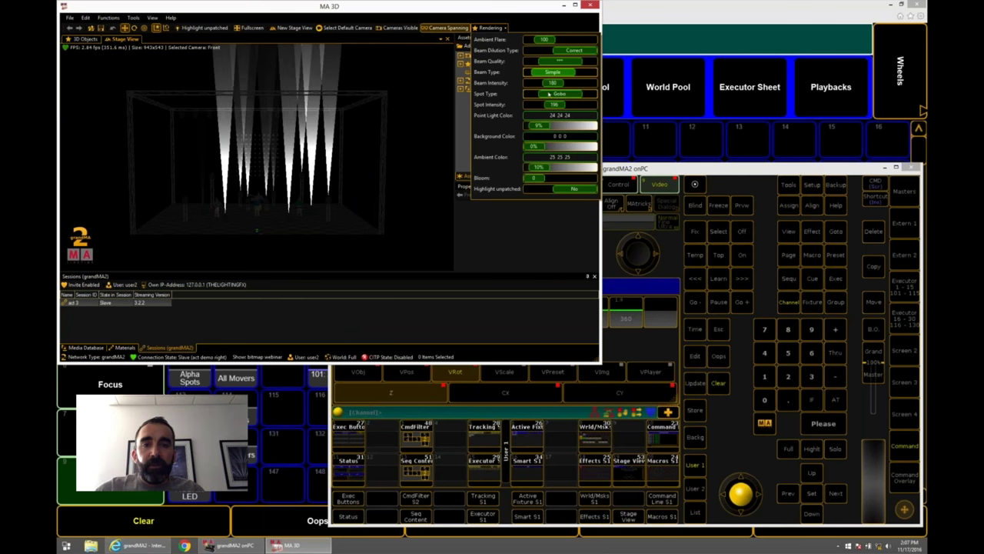
pyautogui.click(549, 94)
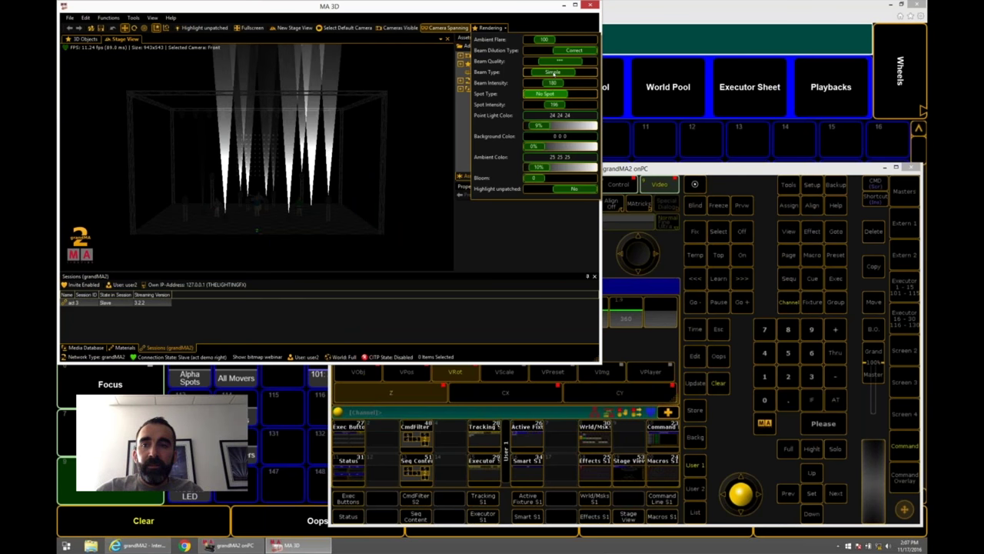
pyautogui.click(750, 421)
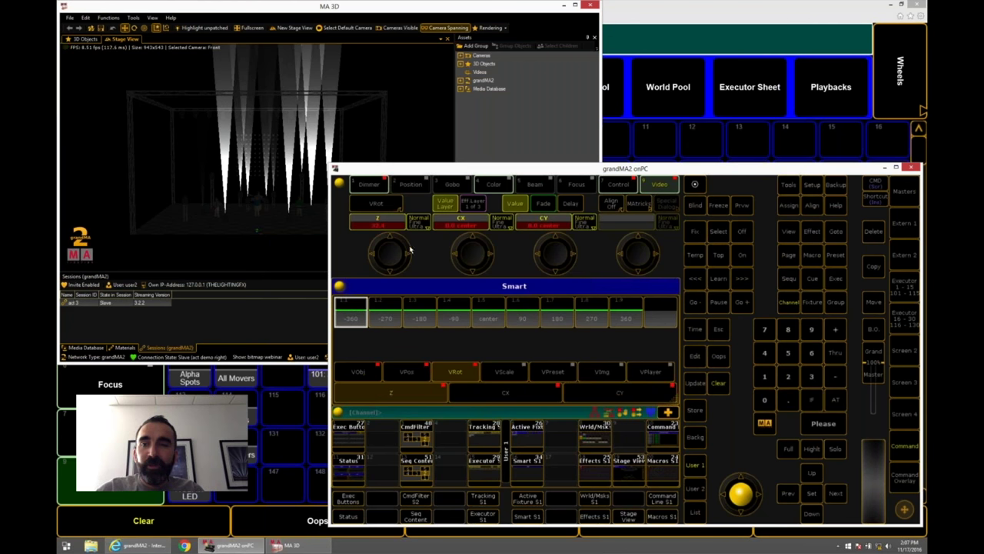
# Adjust the VScale and VImg tiling encoders, then clear the fixture selection.
pyautogui.scroll(5, 380, 254)
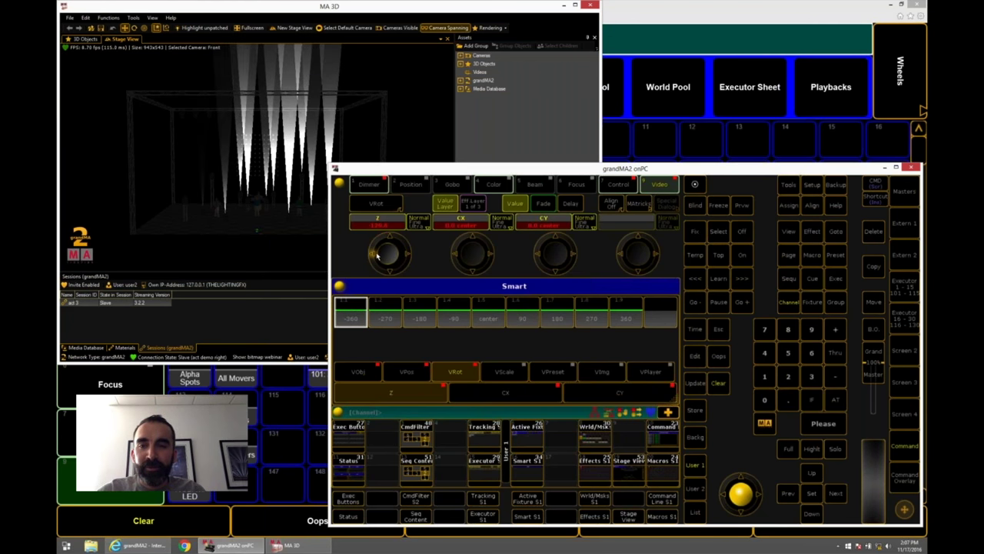
pyautogui.scroll(3, 381, 254)
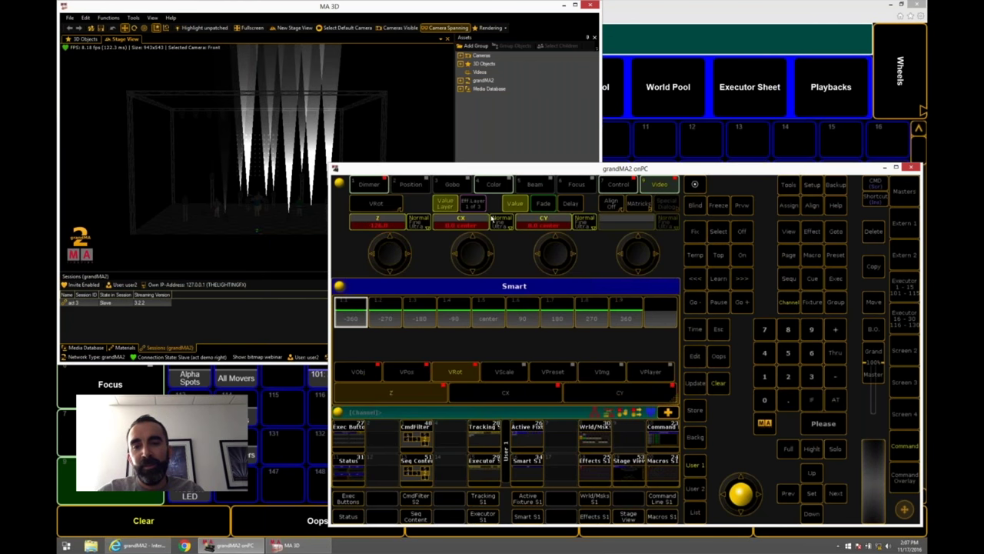
pyautogui.click(501, 374)
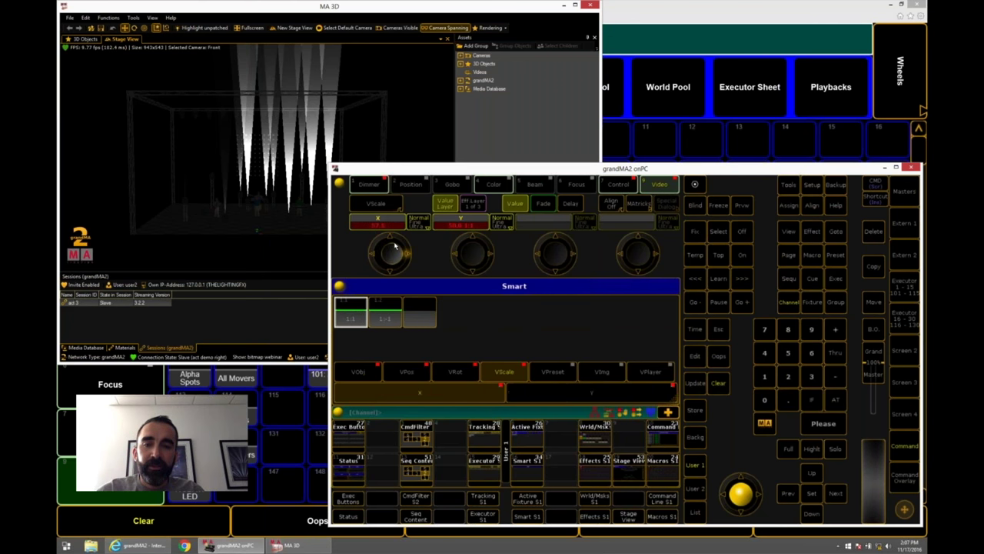
pyautogui.scroll(-5, 392, 251)
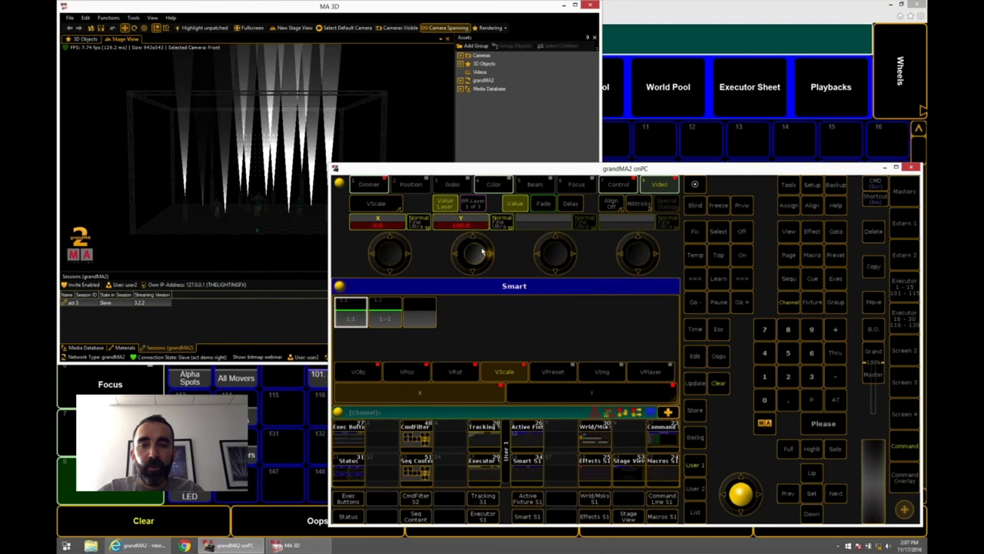
pyautogui.scroll(-3, 473, 252)
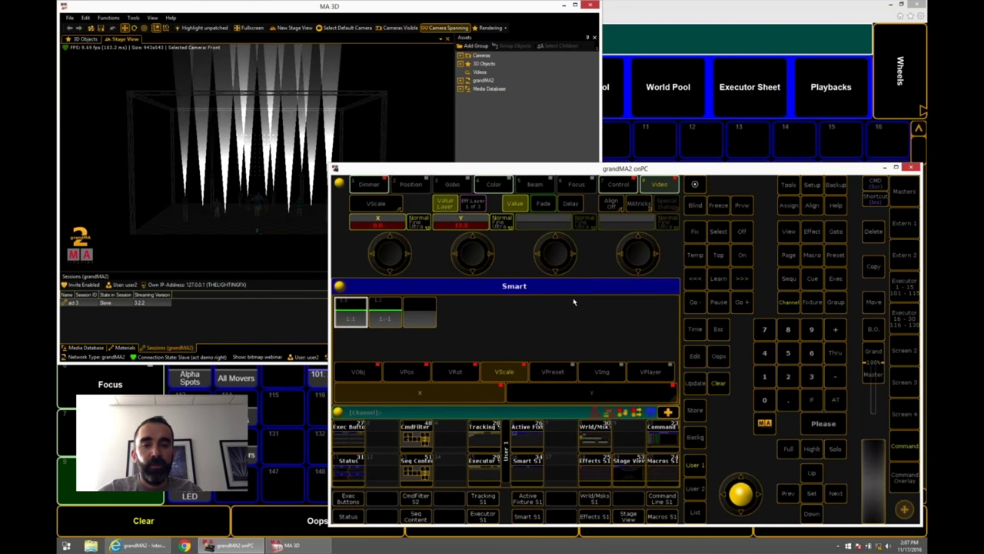
pyautogui.click(602, 372)
pyautogui.scroll(1, 407, 259)
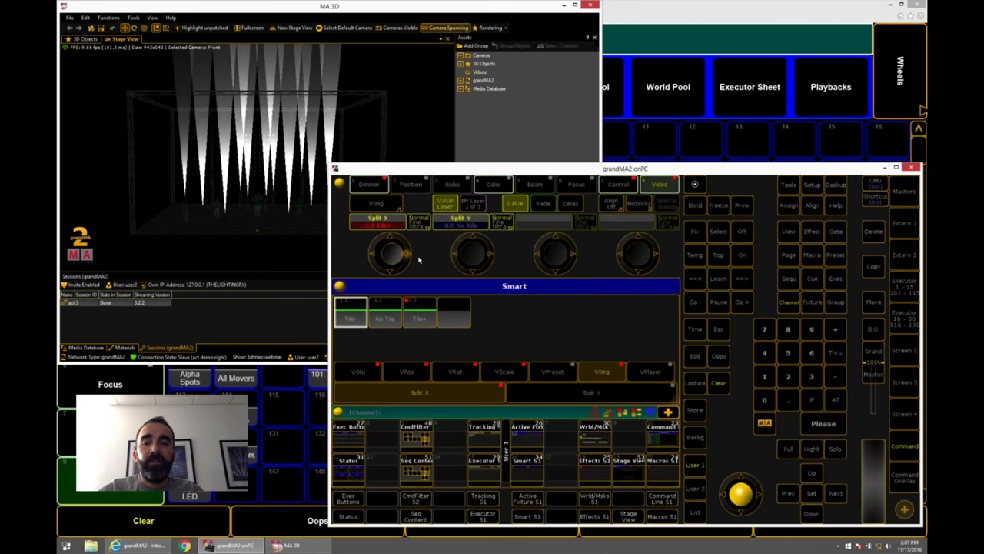
pyautogui.scroll(-1, 480, 256)
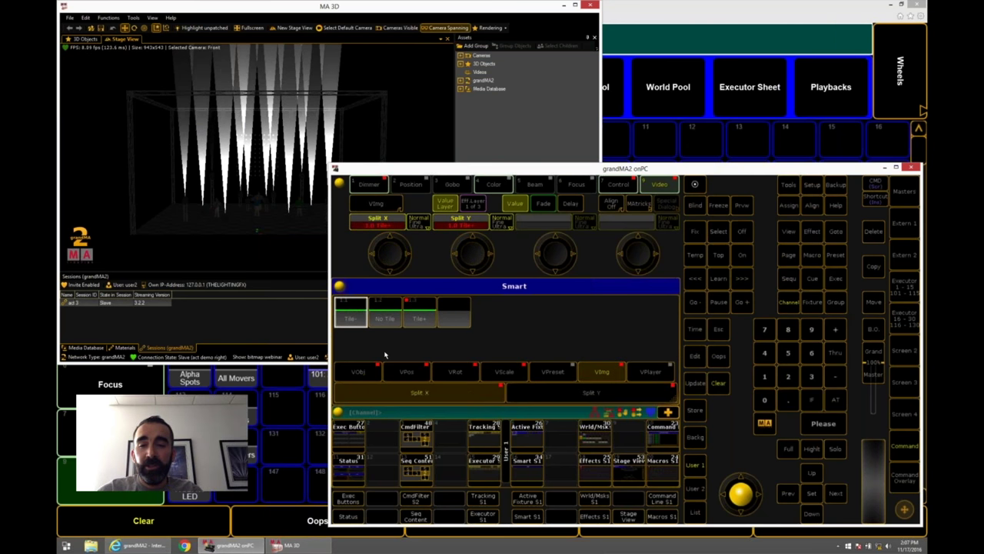
pyautogui.click(505, 372)
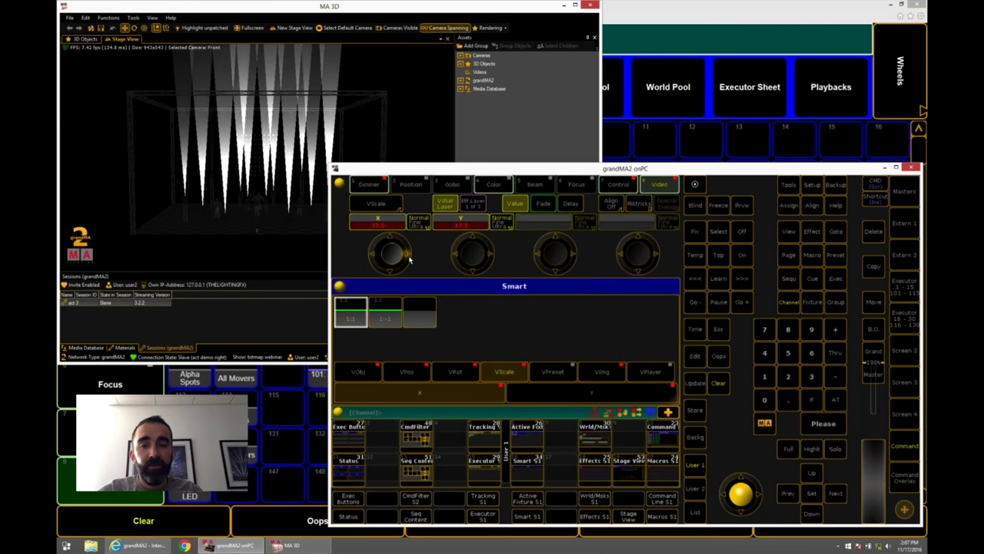
pyautogui.scroll(5, 408, 260)
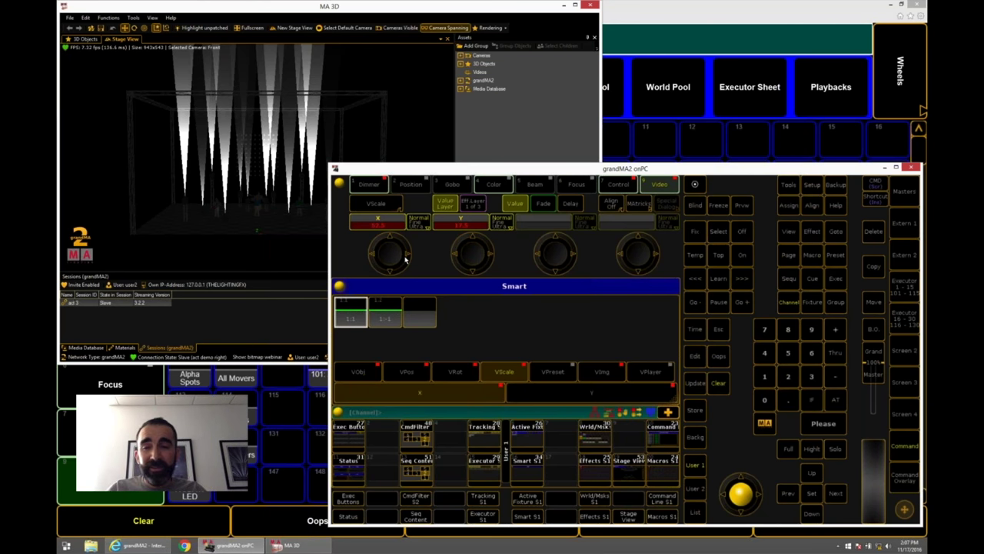
pyautogui.click(718, 383)
# Clear the programmer and pick the new fixture row in the Bitmap layer's Patch & Fixture Schedule.
pyautogui.click(718, 383)
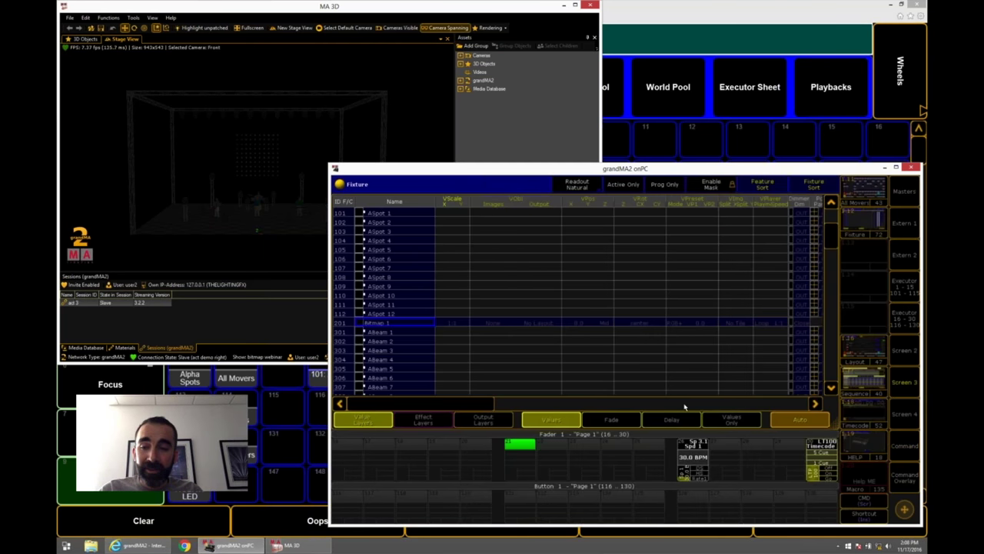
pyautogui.click(852, 263)
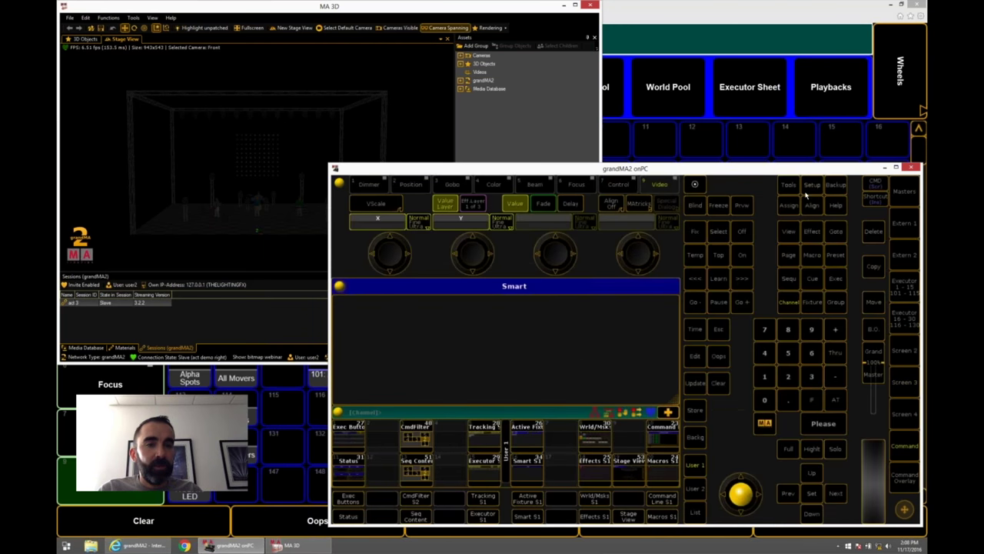
pyautogui.click(811, 186)
pyautogui.click(403, 221)
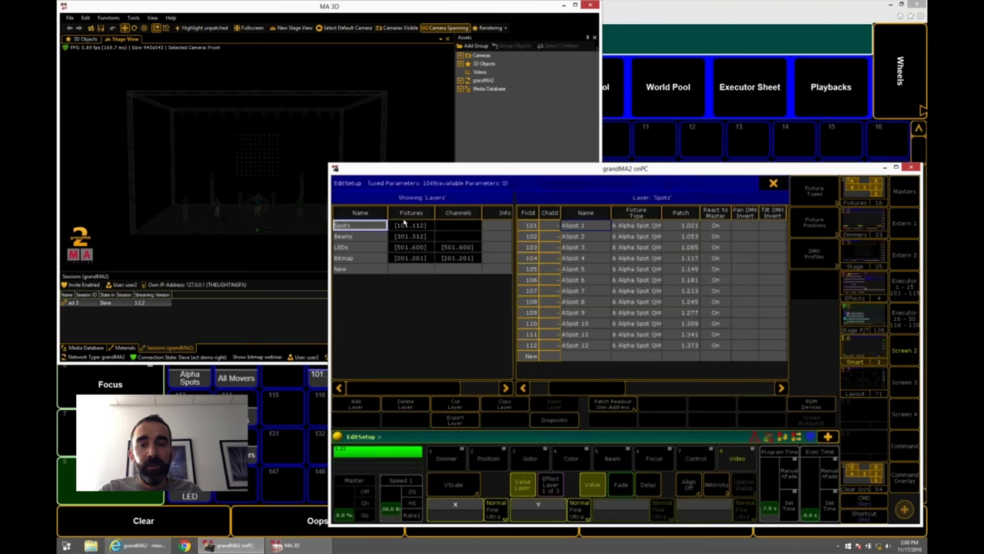
pyautogui.click(360, 257)
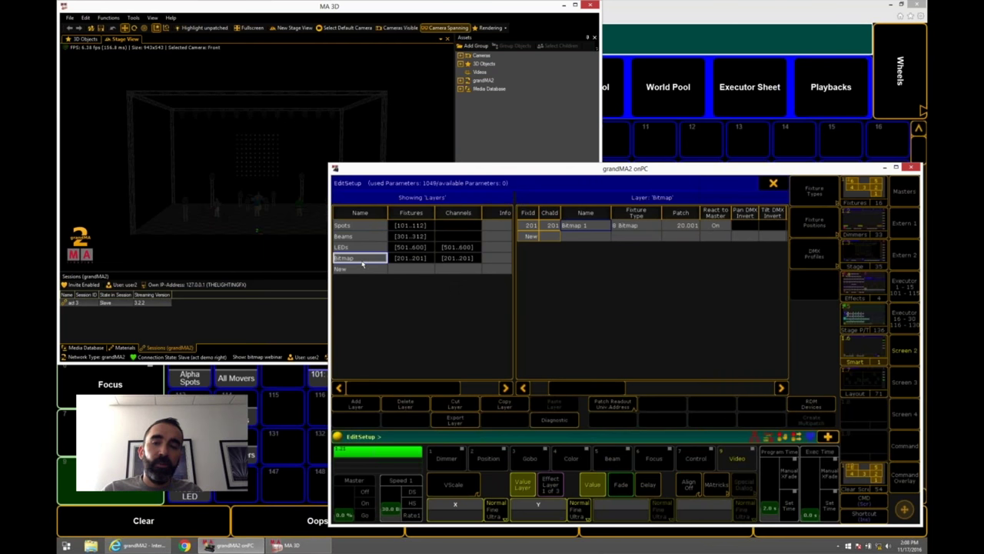
pyautogui.click(532, 236)
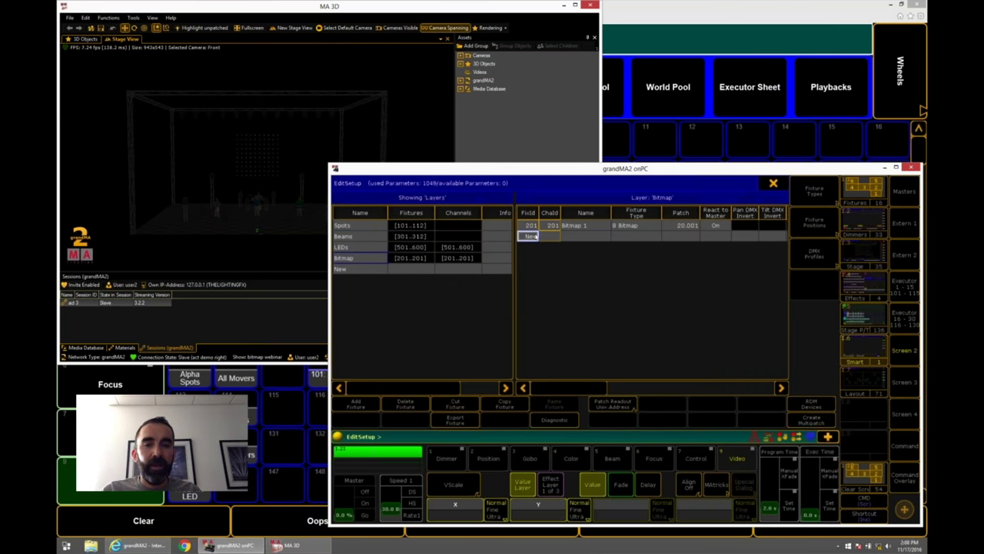
# Import the MA Lighting Bitmap fixture type from the library, filtering 'ma ligh' and 'bit'.
pyautogui.click(358, 407)
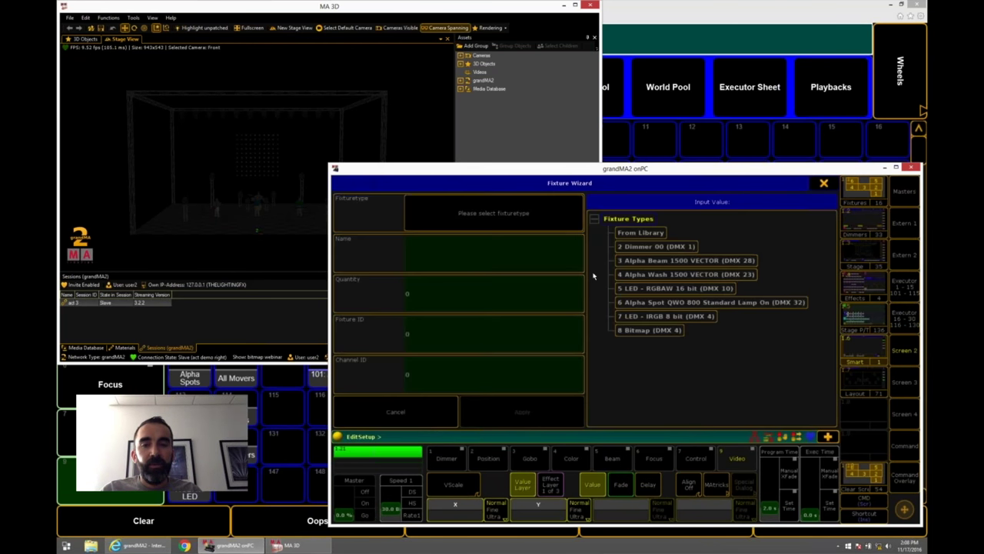
pyautogui.click(639, 234)
pyautogui.write('ma ligh')
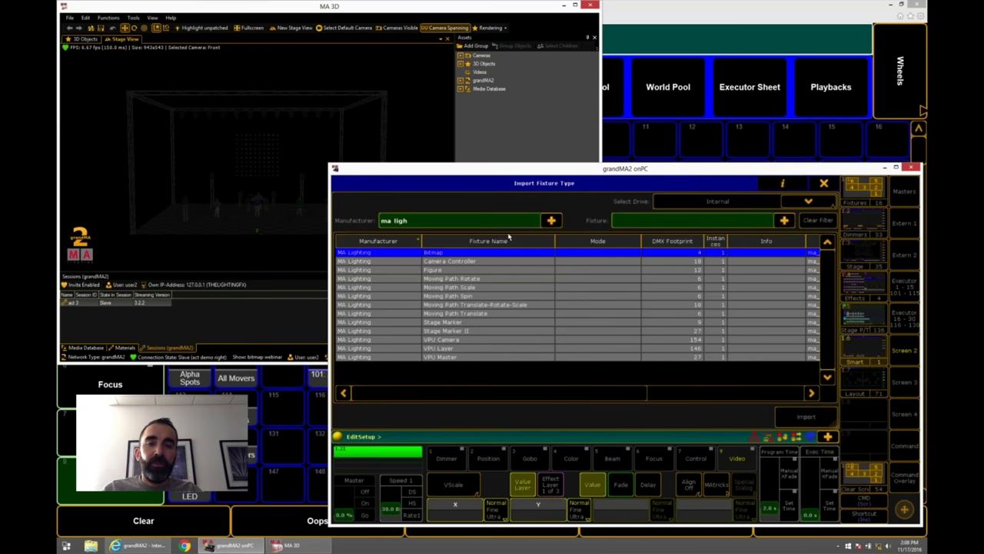
pyautogui.press('Tab')
pyautogui.write('bit')
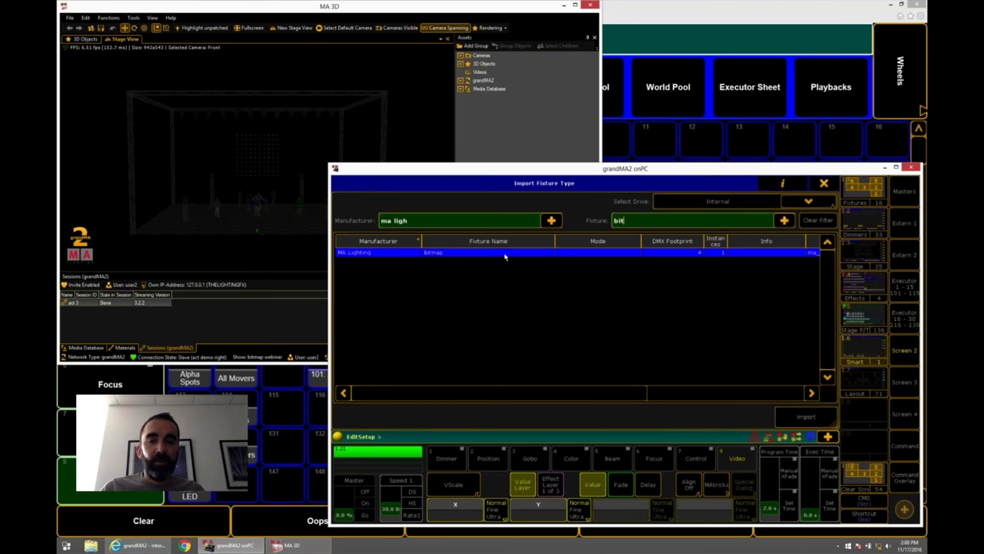
pyautogui.click(798, 416)
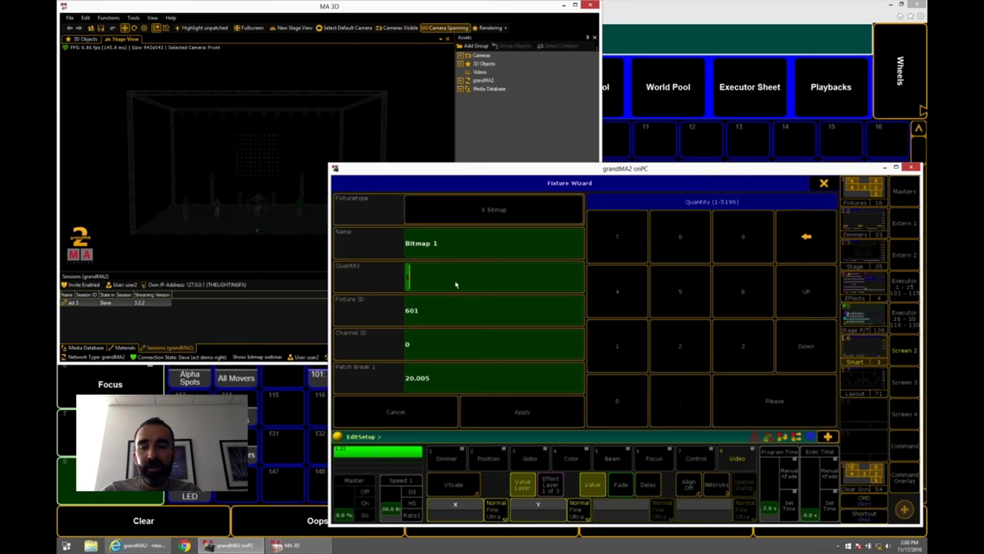
# Add one Bitmap fixture with Fixture ID 202 patched at 100.1.
pyautogui.click(451, 318)
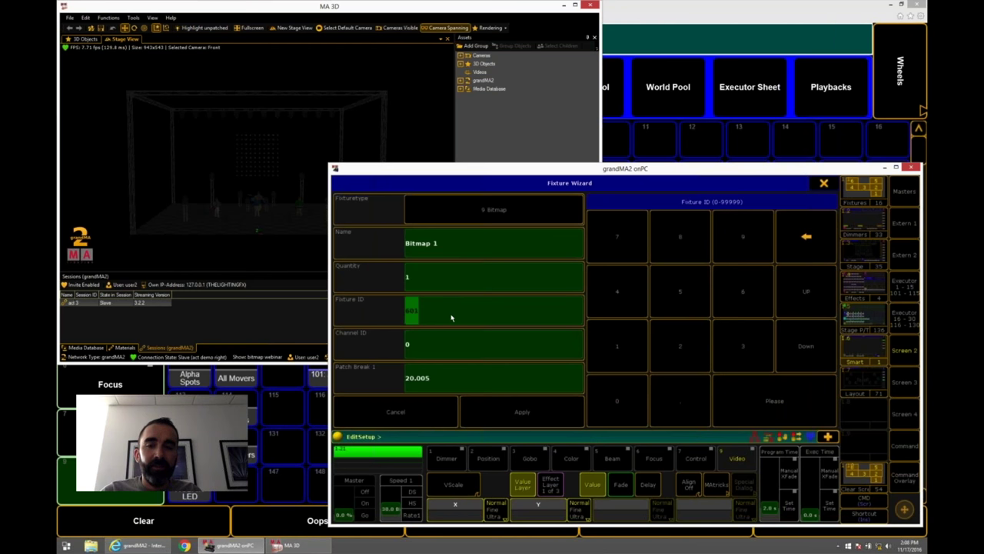
pyautogui.write('202')
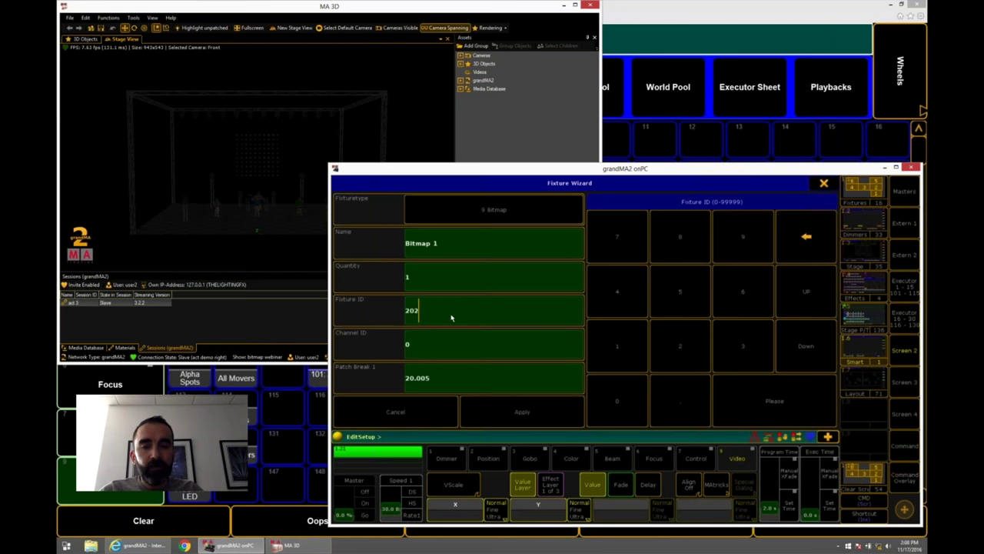
pyautogui.click(449, 373)
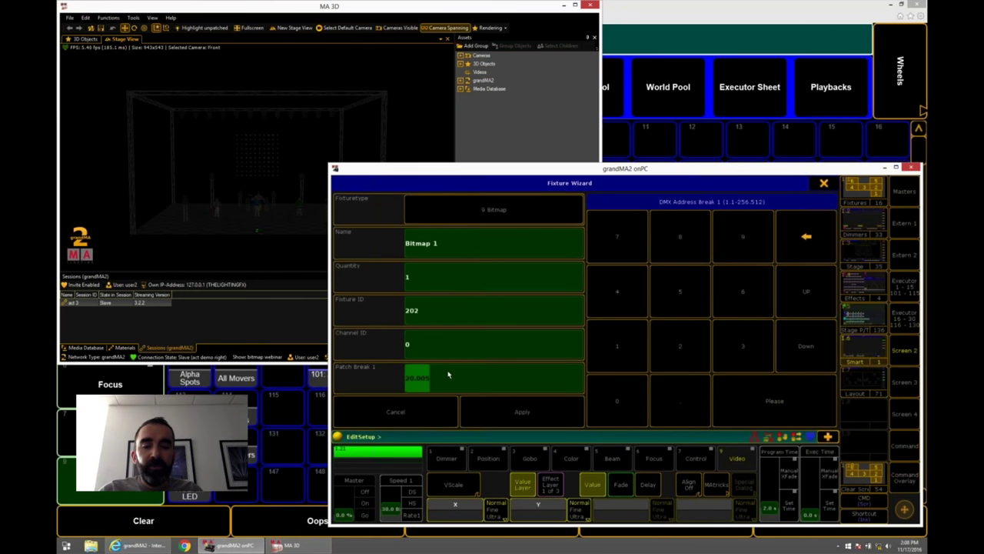
pyautogui.write('100.1')
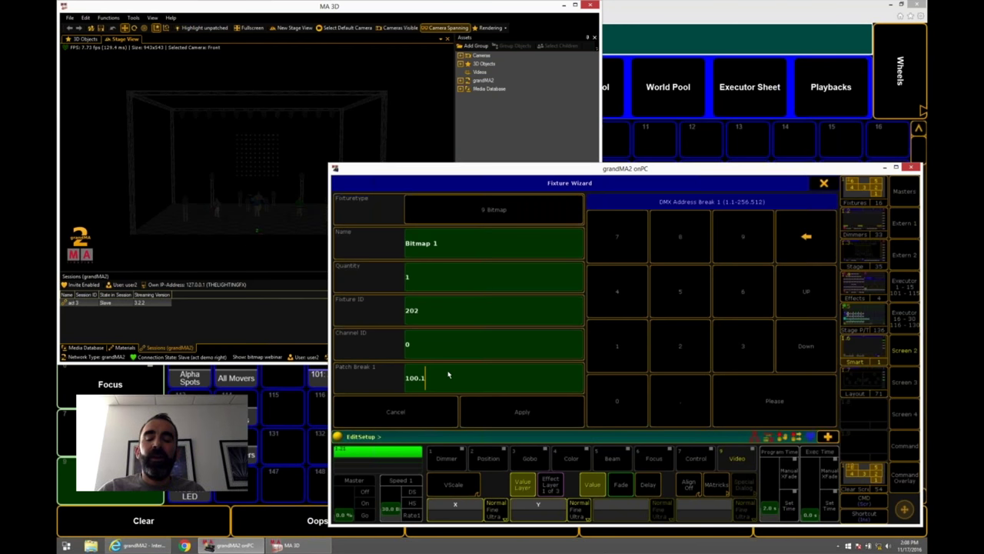
pyautogui.click(485, 407)
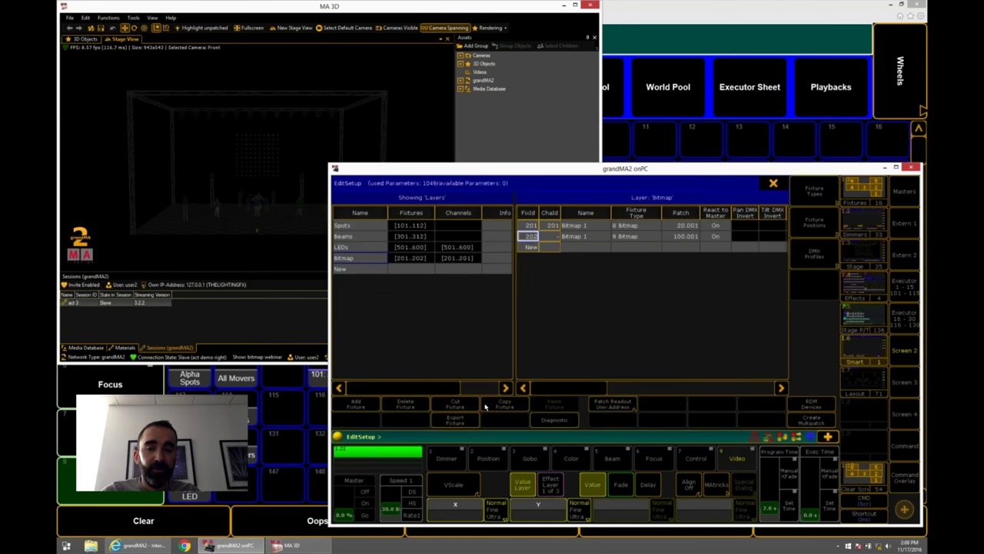
pyautogui.click(549, 238)
# Set channel ID 202, then delete fixture 202 from the Bitmap layer.
pyautogui.write('202')
pyautogui.press('Return')
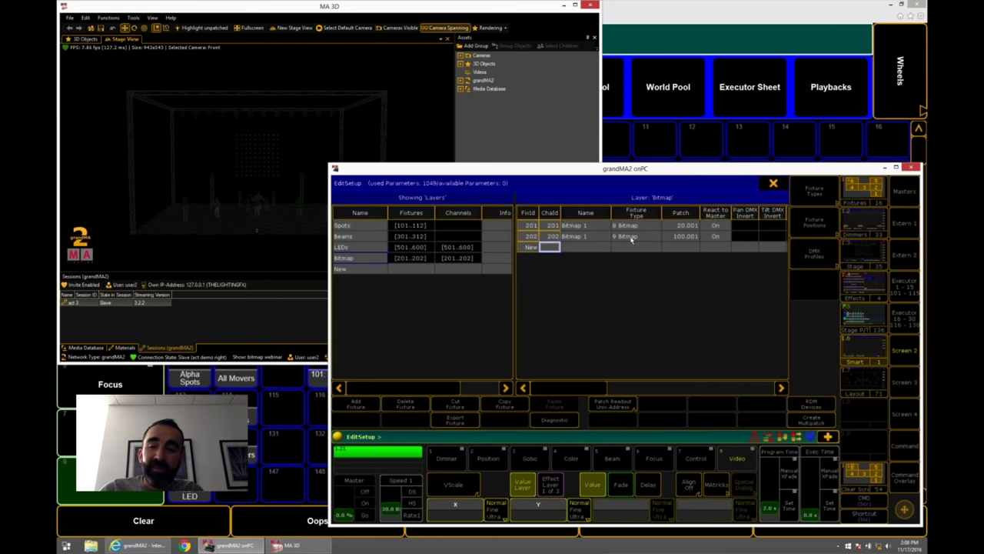
pyautogui.click(631, 238)
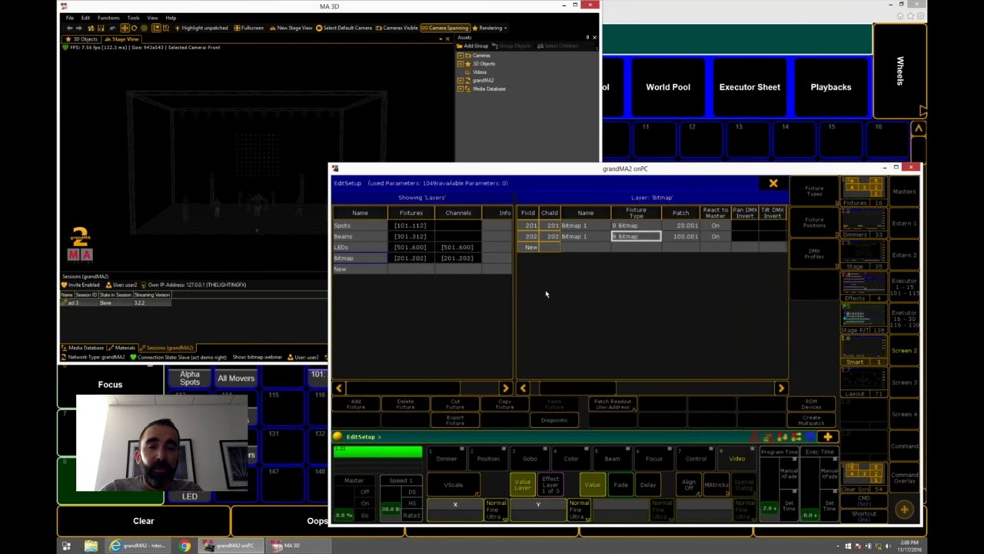
pyautogui.click(411, 407)
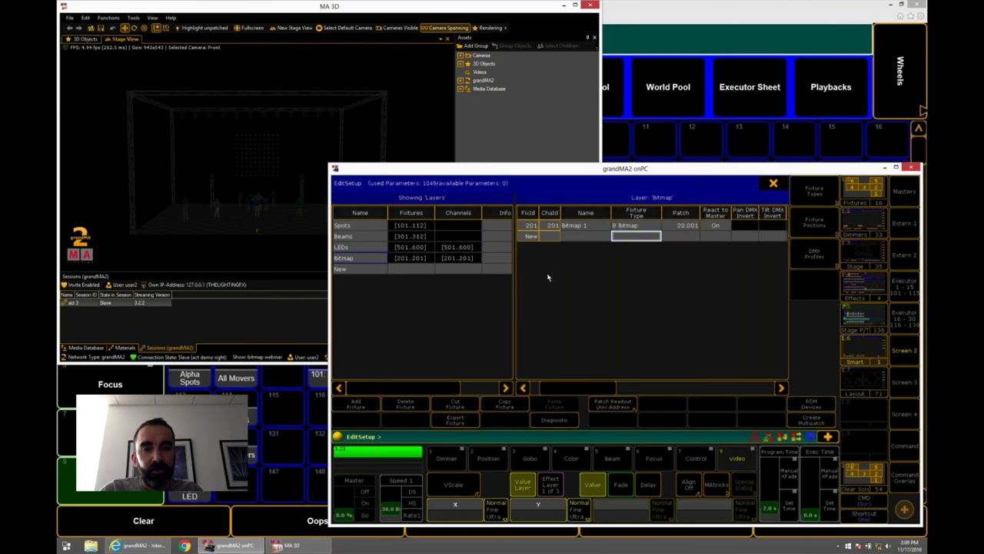
# Re-add fixture 202 as type 8 Bitmap, quantity 1, channel ID 202, patched at 100.001.
pyautogui.click(371, 402)
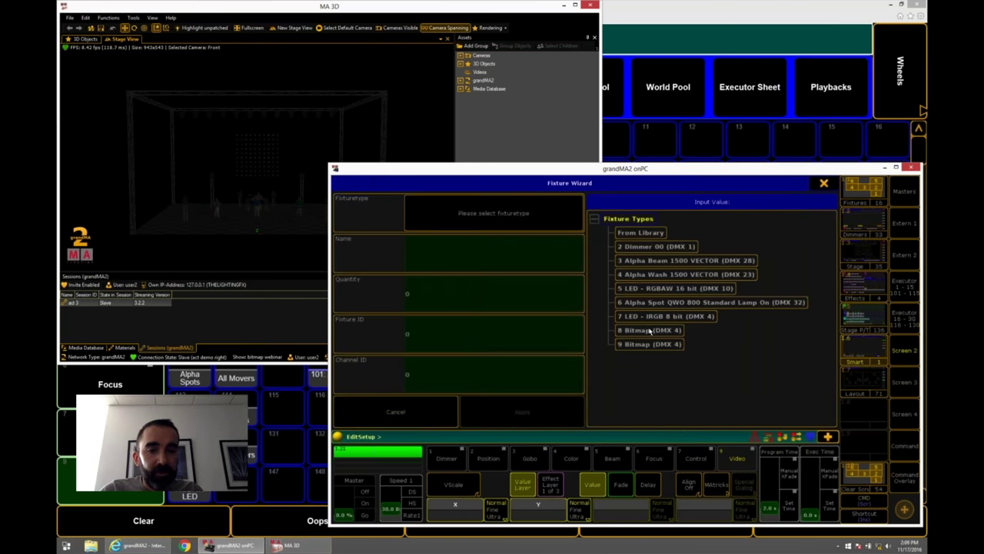
pyautogui.click(650, 330)
pyautogui.write('1')
pyautogui.click(483, 312)
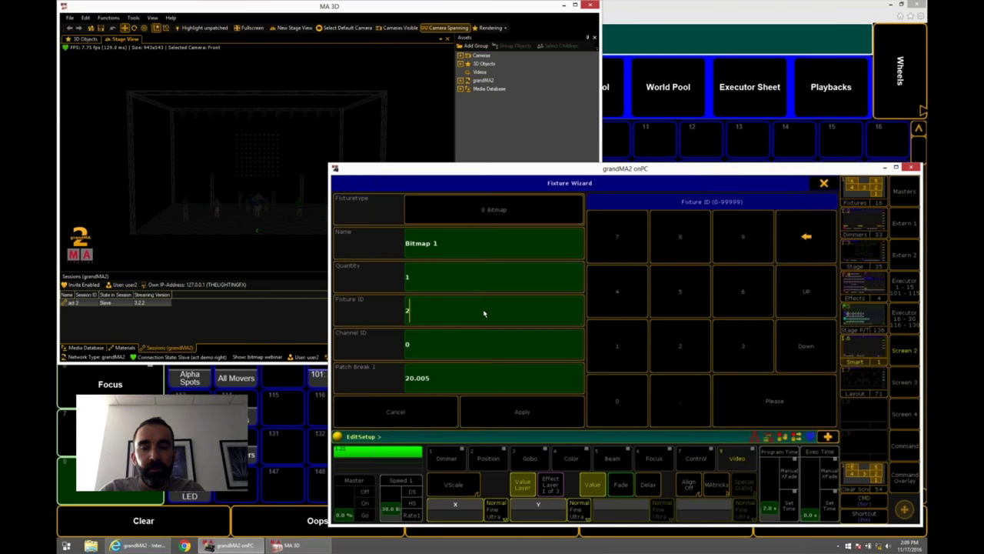
pyautogui.write('202')
pyautogui.click(467, 344)
pyautogui.write('202')
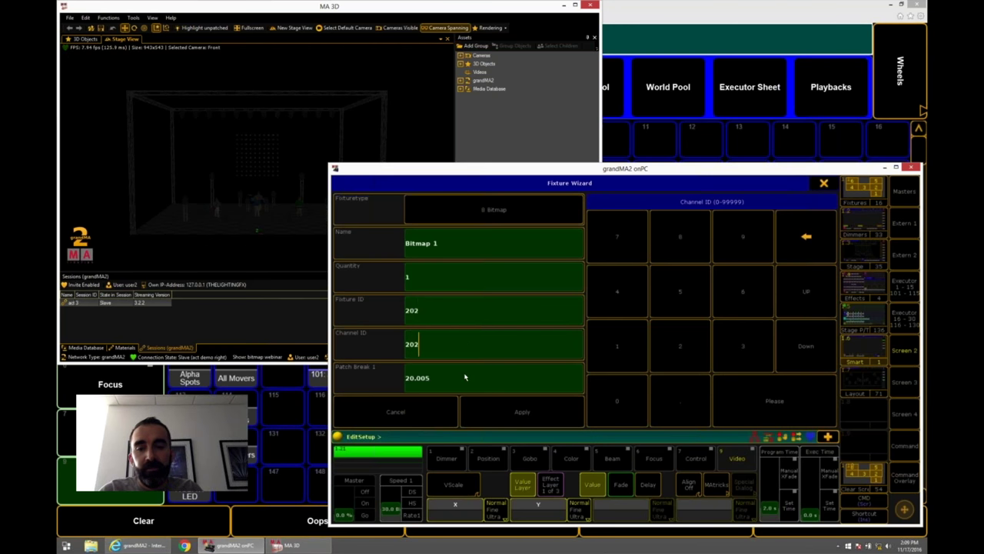
pyautogui.click(464, 377)
pyautogui.write('100.001')
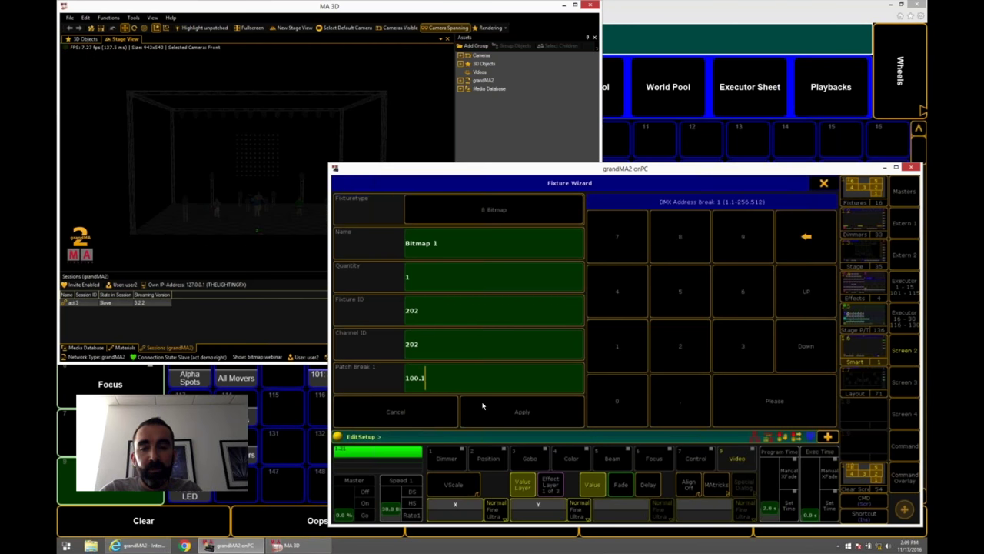
pyautogui.click(484, 407)
pyautogui.click(773, 184)
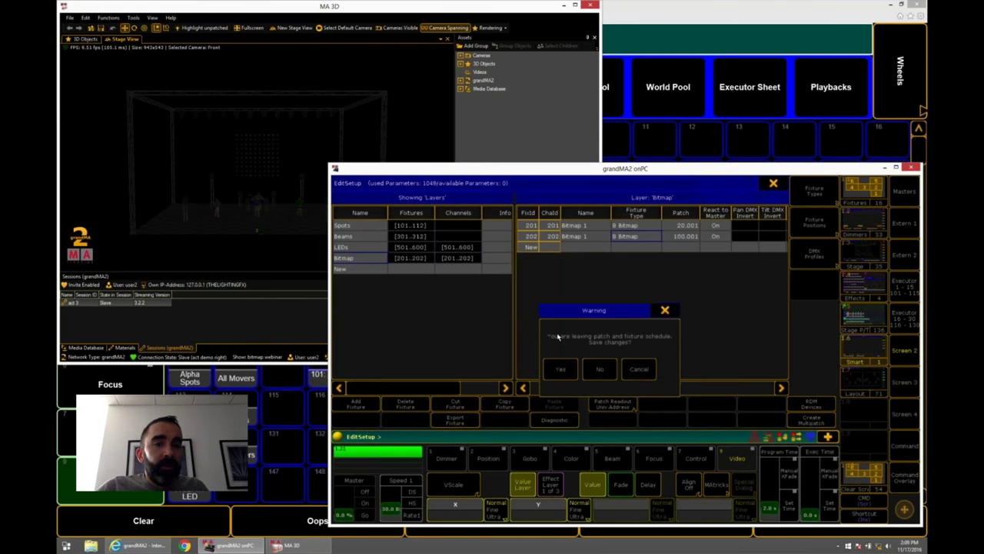
# Save the patch changes, exit Setup and switch to Screen 2.
pyautogui.click(568, 371)
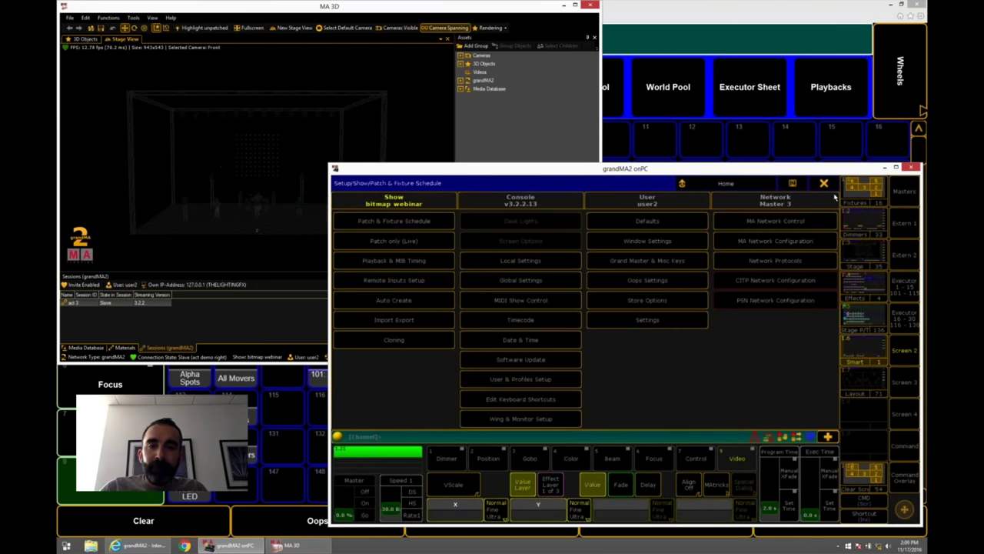
pyautogui.click(823, 183)
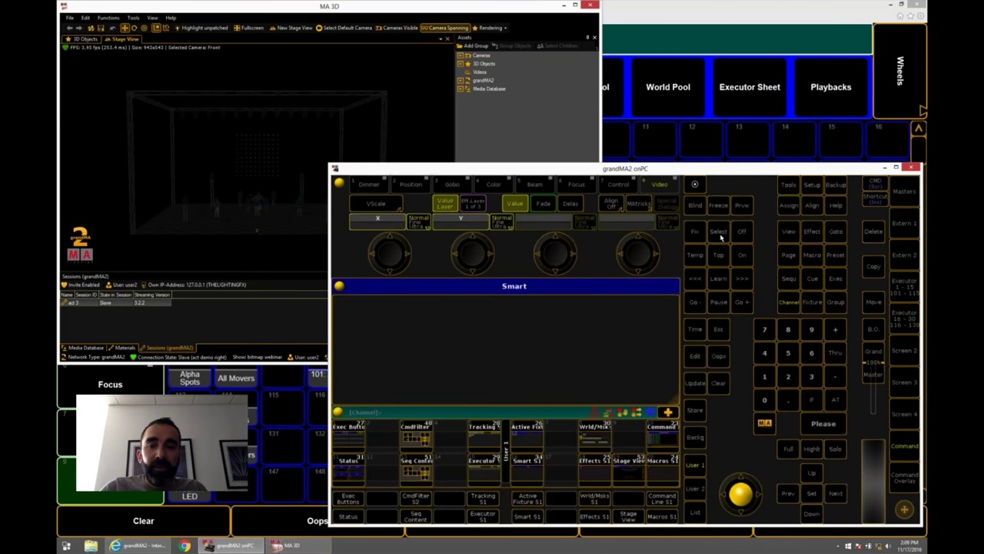
pyautogui.click(900, 350)
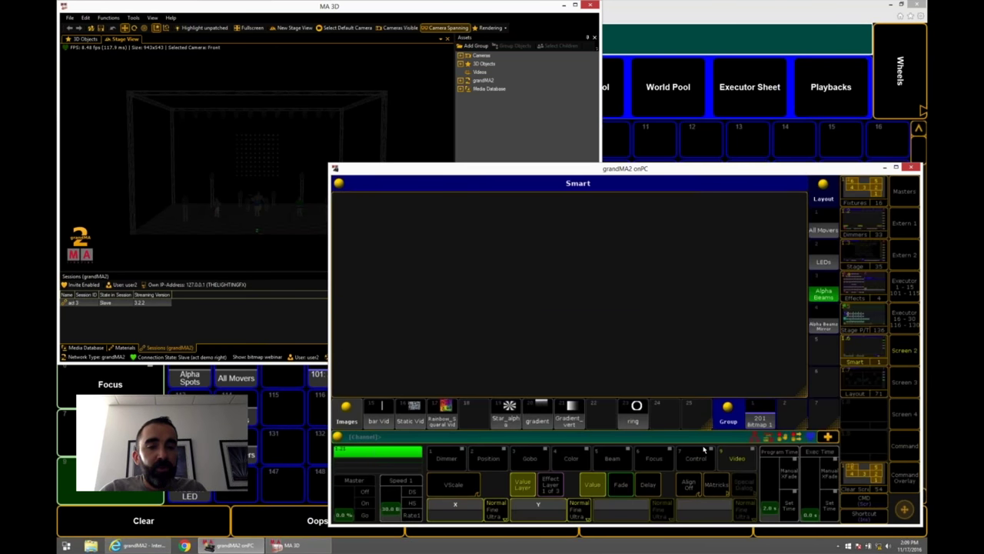
# Store Fixture 202 into the next empty group slot, then clear the selection.
pyautogui.click(904, 476)
pyautogui.click(770, 384)
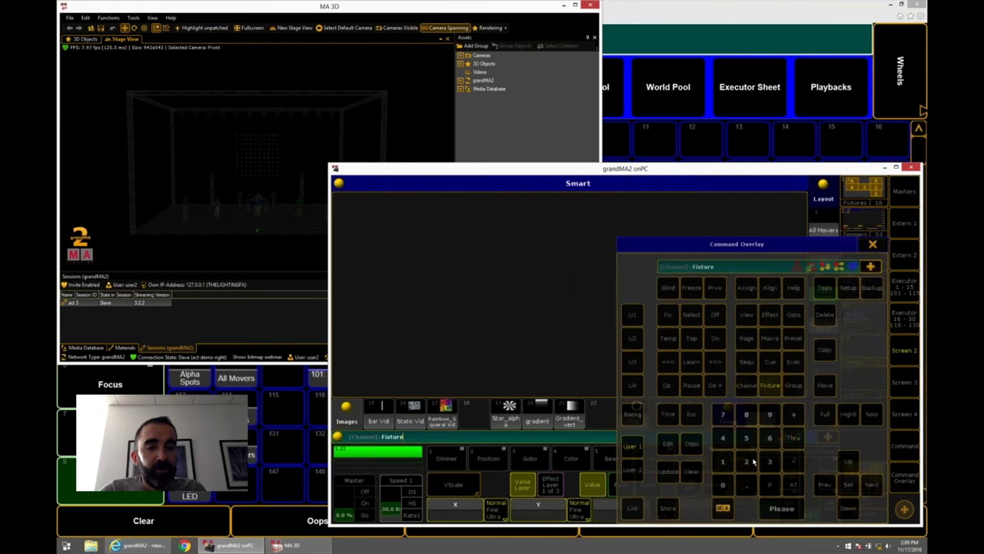
pyautogui.click(746, 460)
pyautogui.click(723, 485)
pyautogui.click(746, 460)
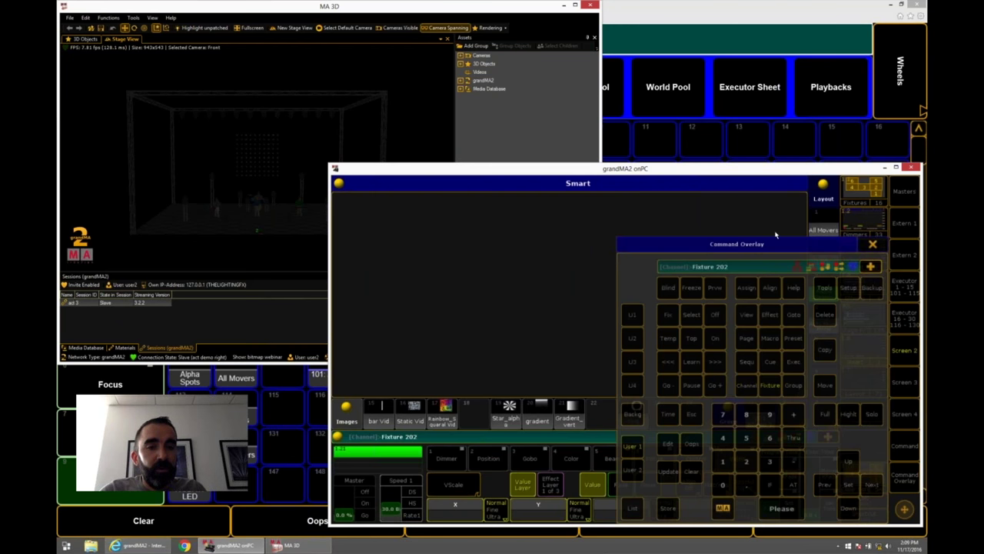
pyautogui.moveTo(643, 259); pyautogui.dragTo(421, 259)
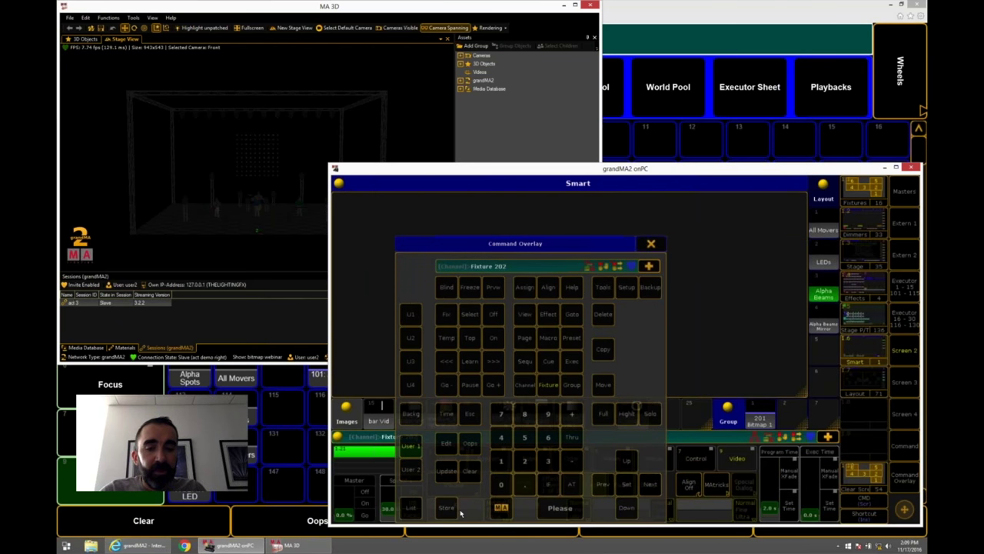
pyautogui.click(788, 419)
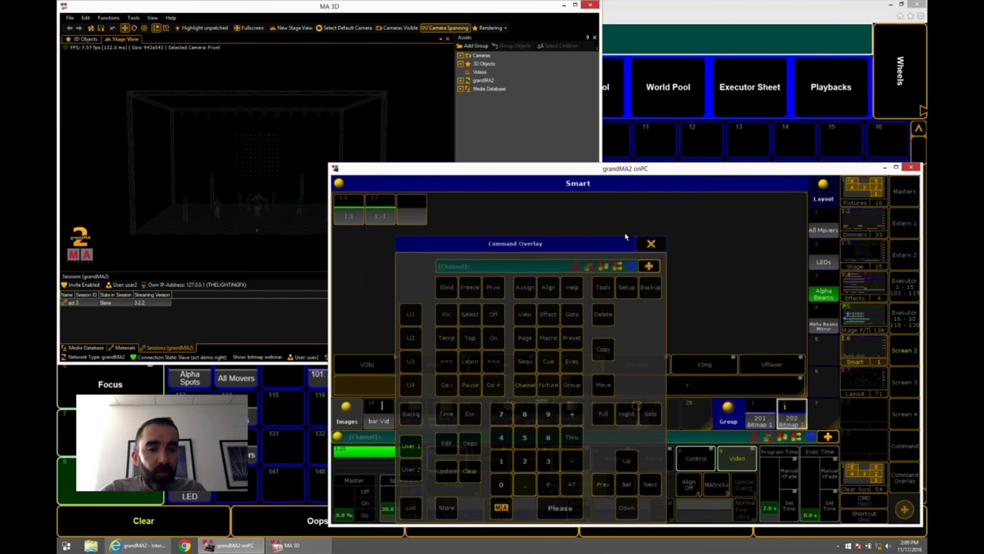
pyautogui.click(648, 245)
pyautogui.click(903, 478)
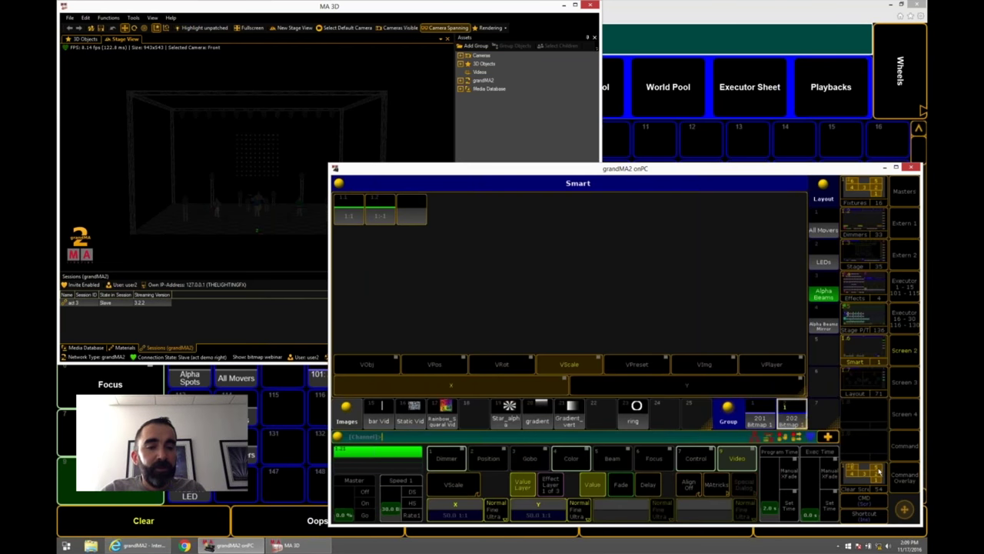
pyautogui.click(691, 469)
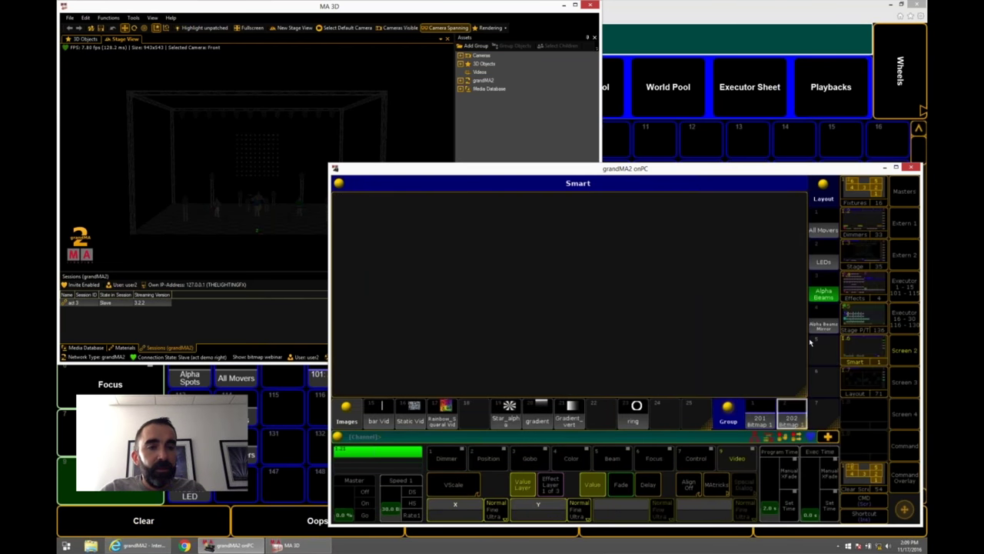
pyautogui.click(873, 244)
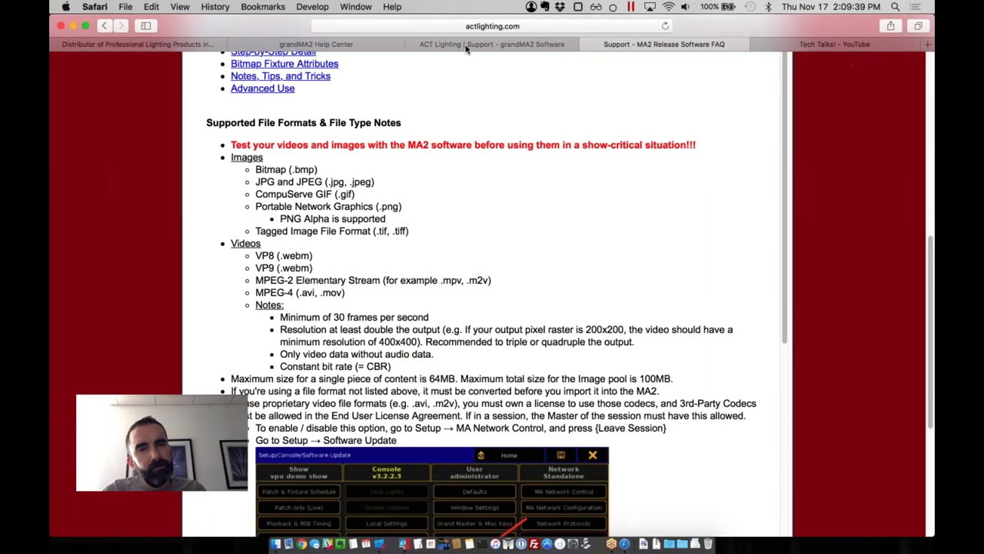
# Open the A.C.T Lighting 'Tech Talks! - YouTube' playlist and scroll down to its latest videos.
pyautogui.hotkey('ctrl', 'shift', 'Tab')
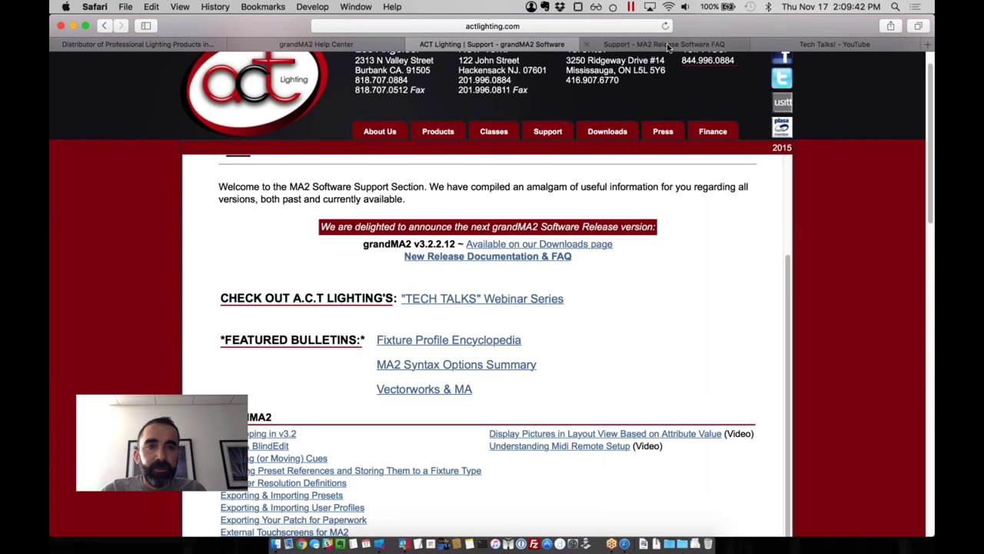
pyautogui.click(778, 48)
pyautogui.scroll(-5, 558, 323)
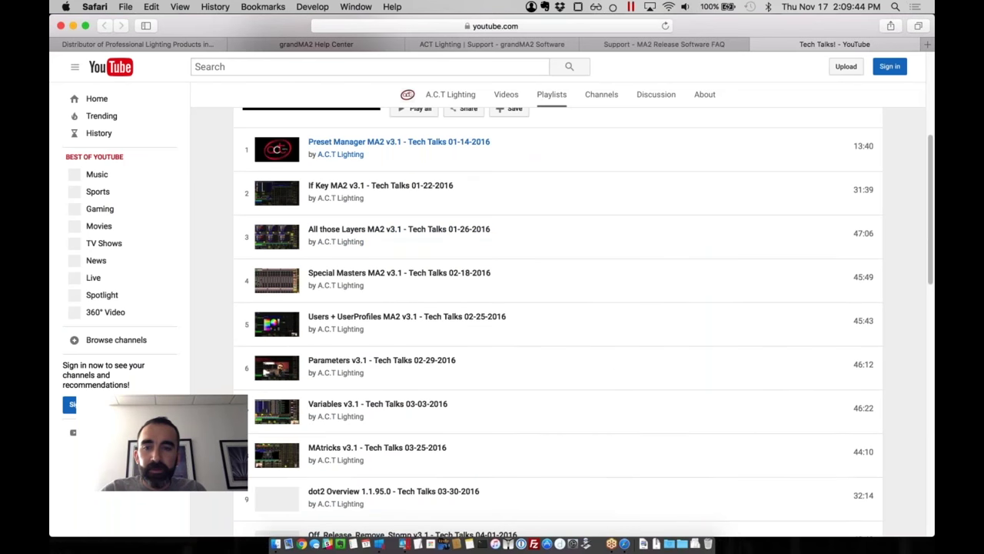
pyautogui.scroll(-8, 558, 311)
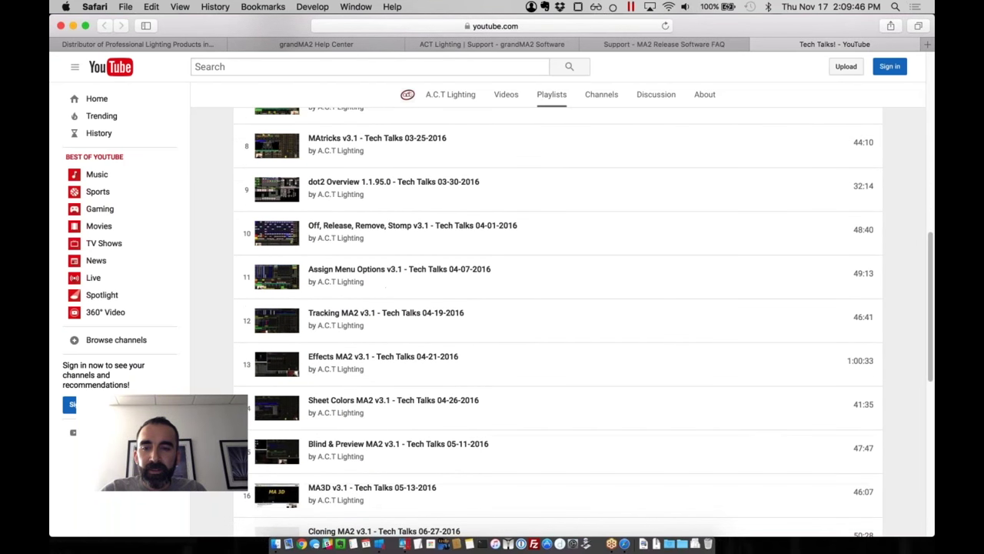
pyautogui.scroll(-8, 558, 312)
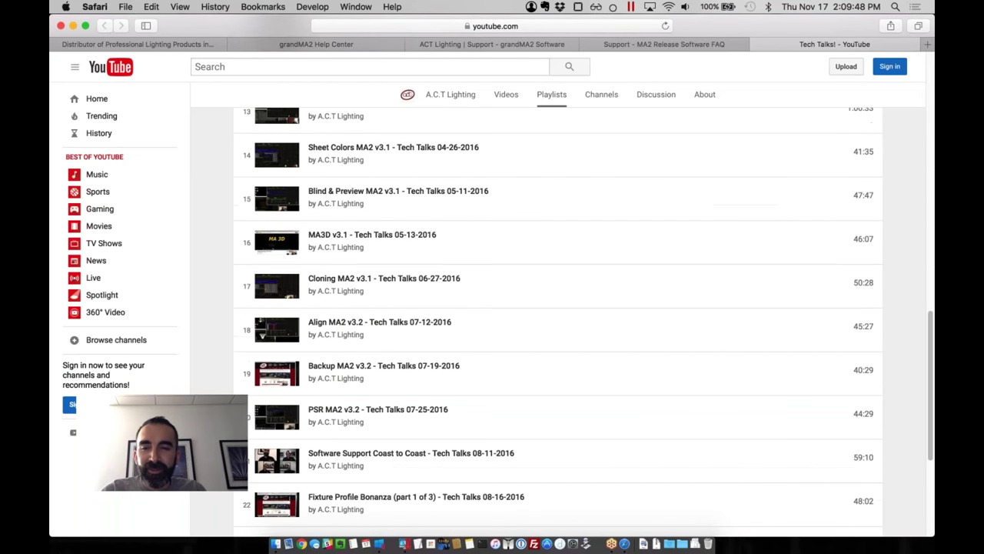
pyautogui.scroll(-2, 385, 246)
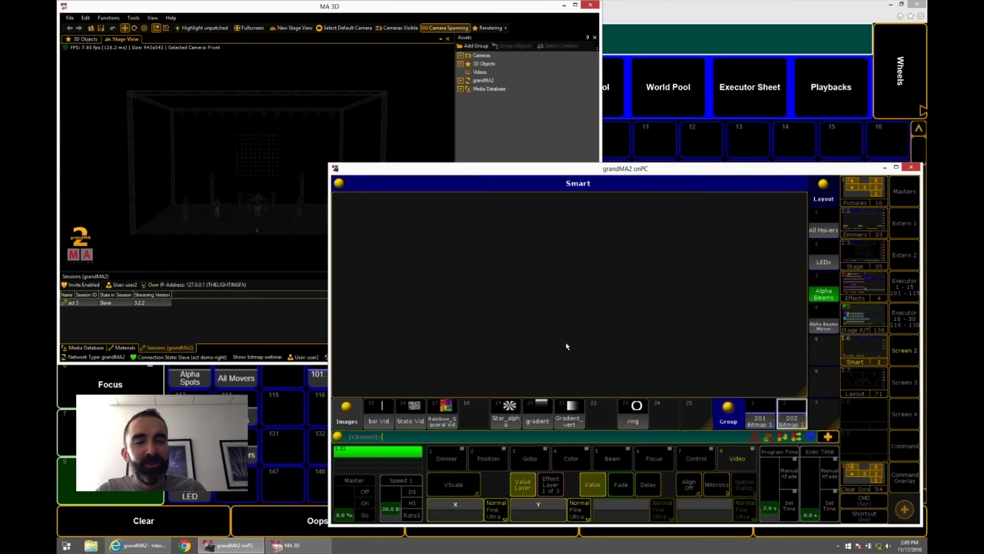
# Cycle through the Alpha Beams and All Movers views to show the LEDs 2 layout.
pyautogui.click(822, 299)
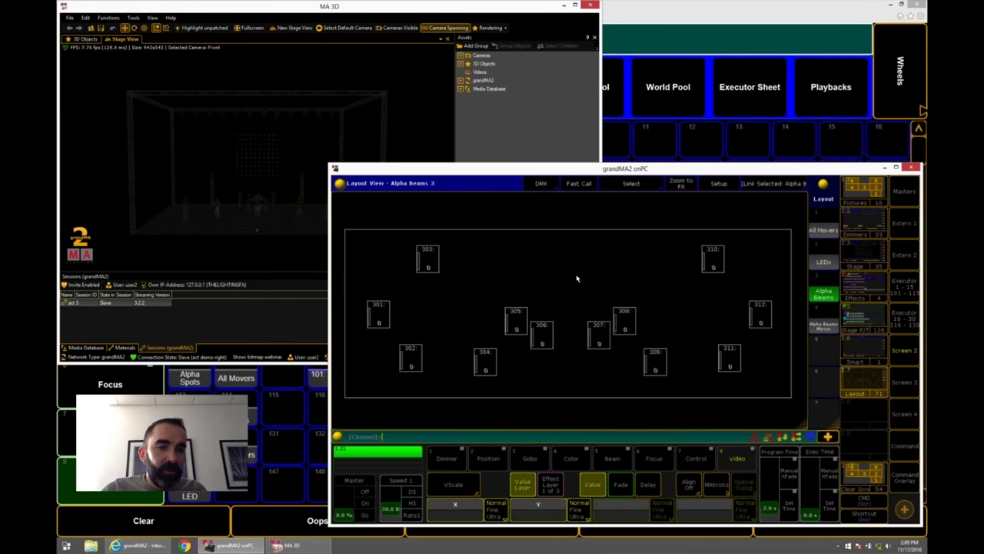
pyautogui.click(822, 230)
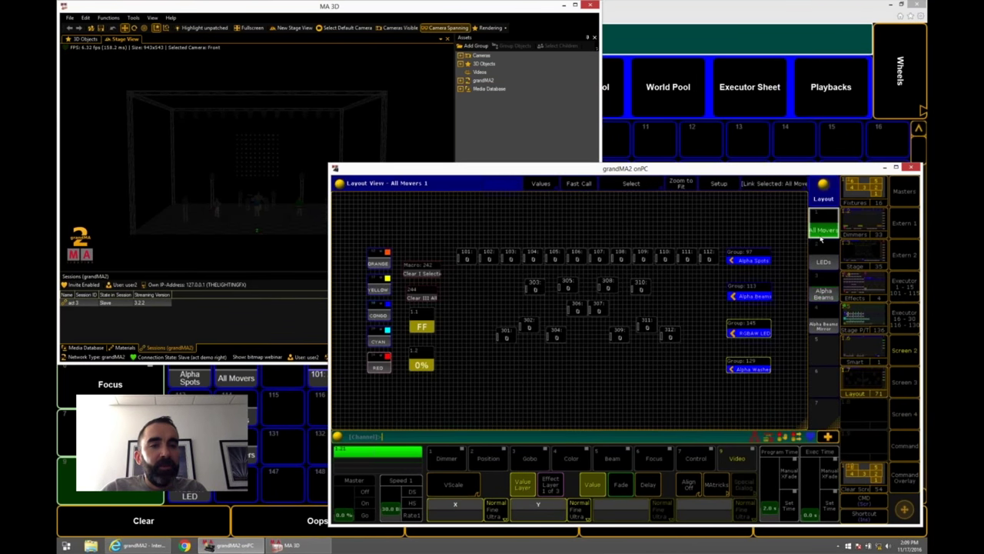
pyautogui.click(820, 252)
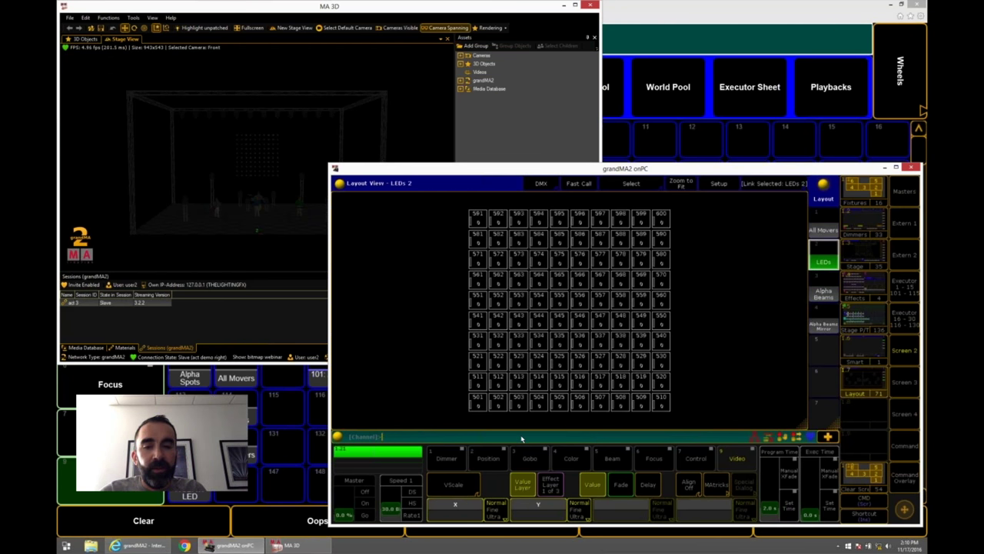
# Select fixture 501 thru and bring up the command keypad overlay.
pyautogui.write('fixture 501 thru 600')
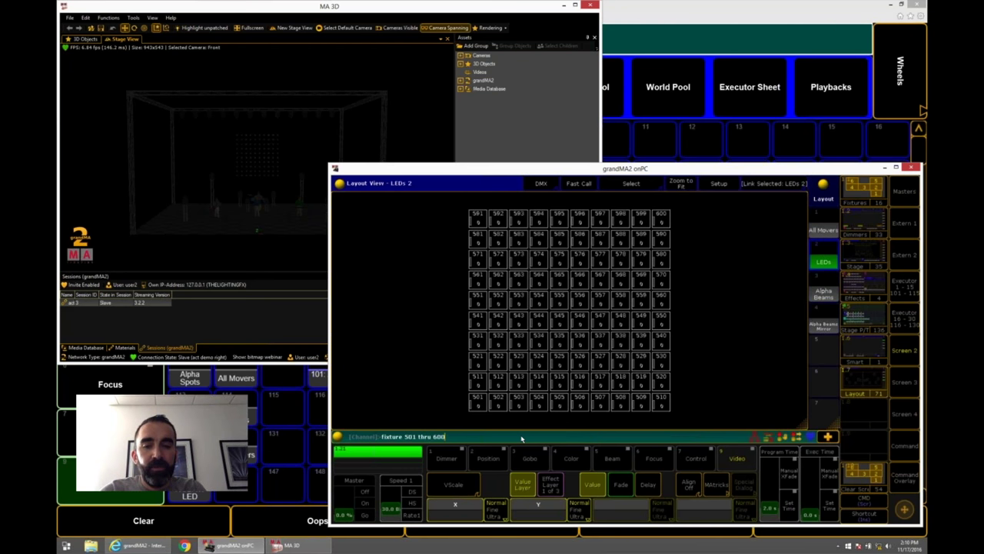
pyautogui.press('Return')
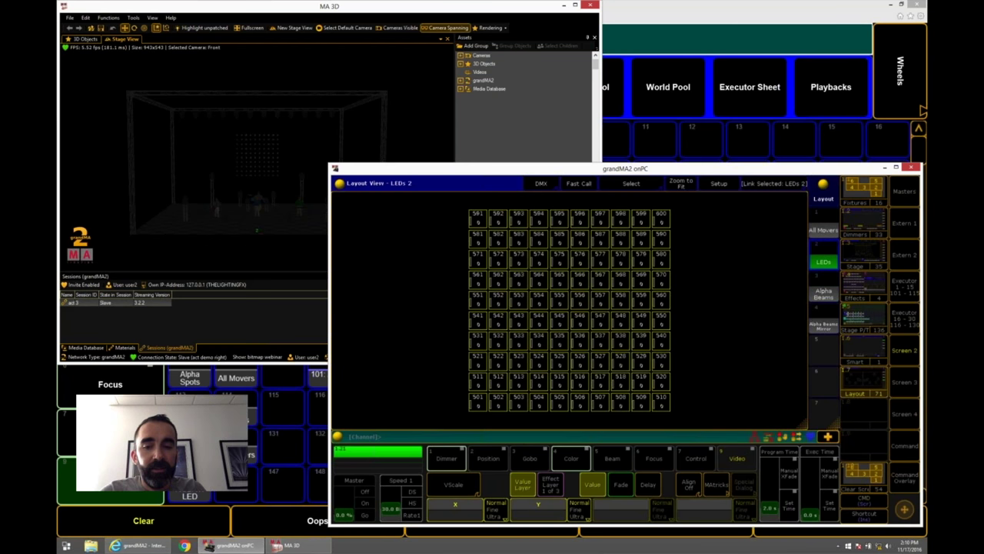
pyautogui.click(904, 477)
# Store the selected LEDs as a new IRGB 8 layout view and open it.
pyautogui.moveTo(766, 259); pyautogui.dragTo(400, 265)
pyautogui.click(397, 507)
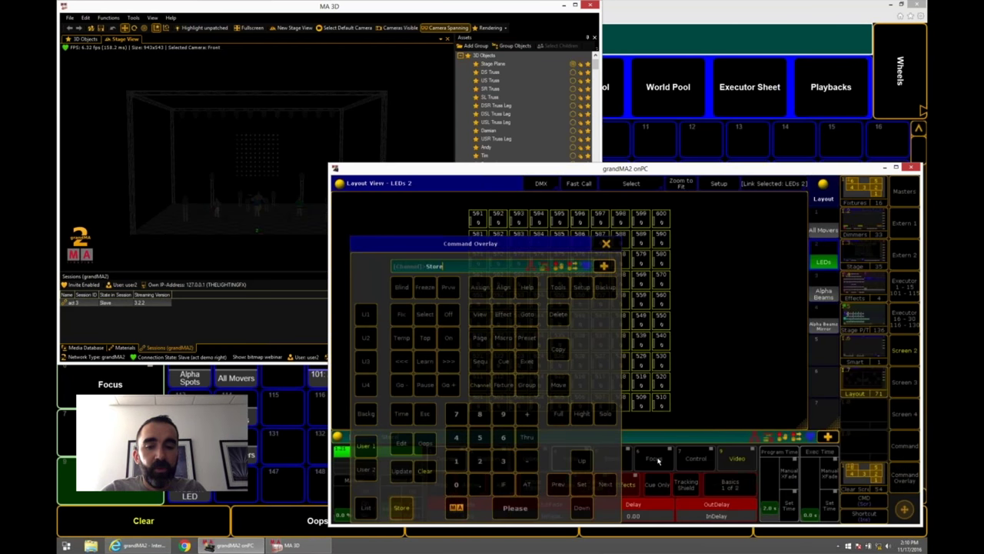
pyautogui.click(824, 386)
pyautogui.click(825, 387)
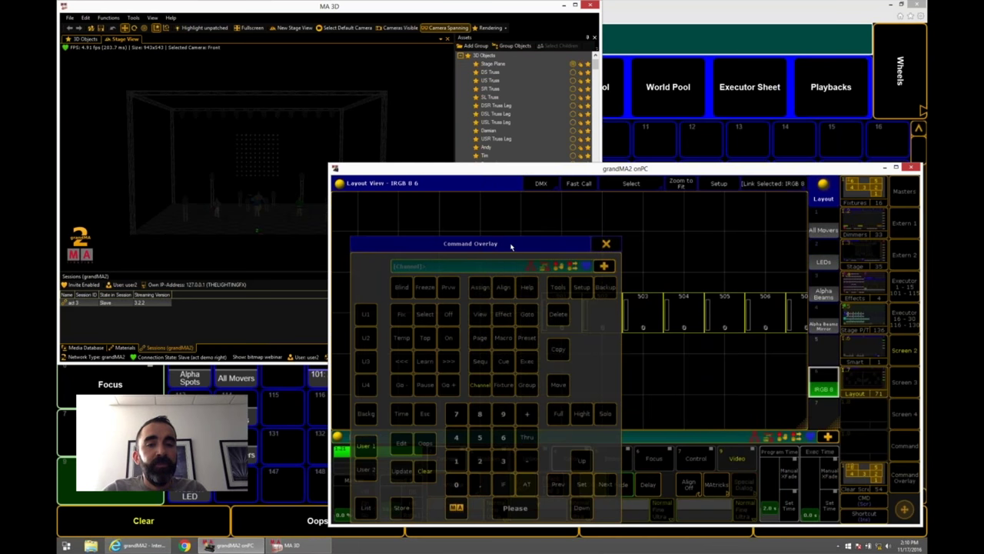
pyautogui.moveTo(512, 245); pyautogui.dragTo(493, 244)
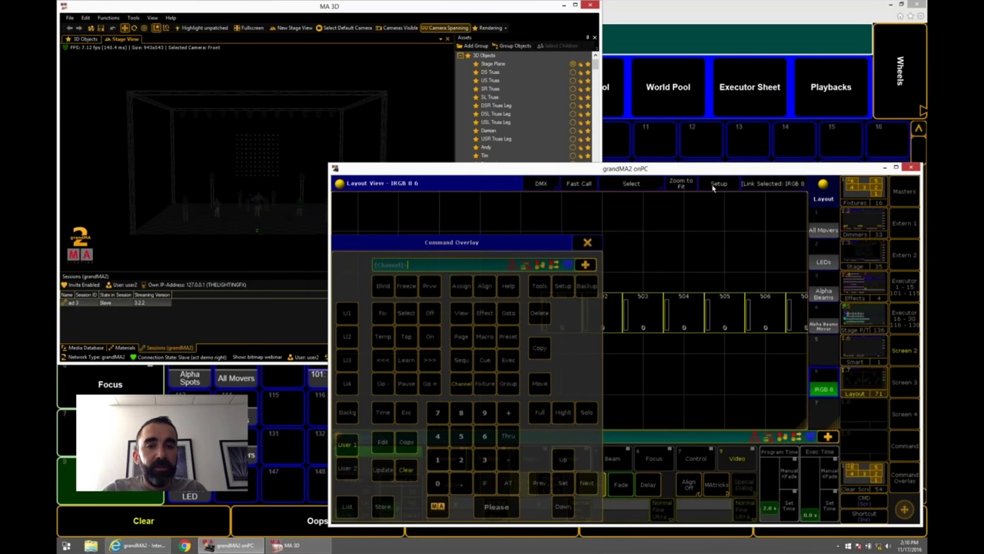
# Zoom to fit and arrange the fixtures from the Front 1 camera into a compact grid.
pyautogui.click(682, 186)
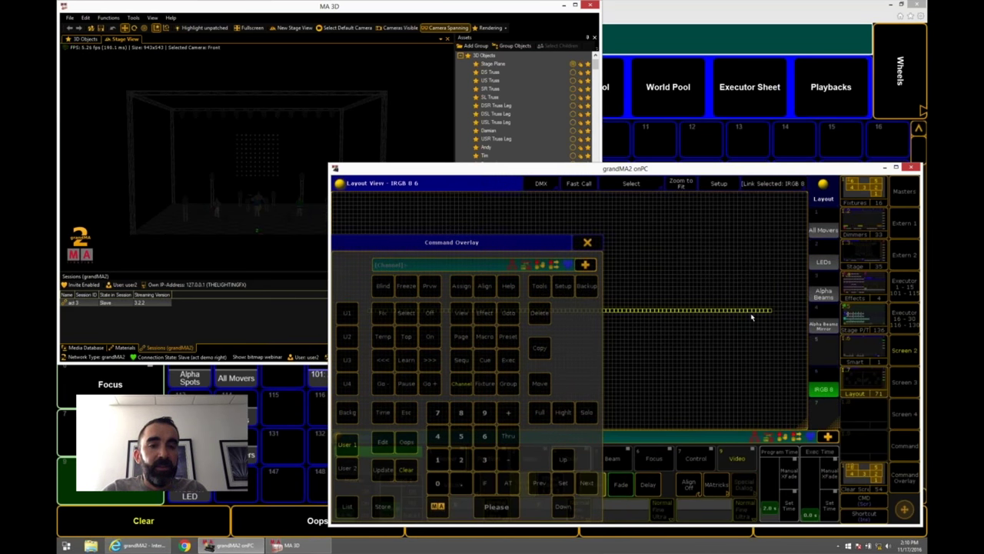
pyautogui.click(716, 185)
pyautogui.click(588, 242)
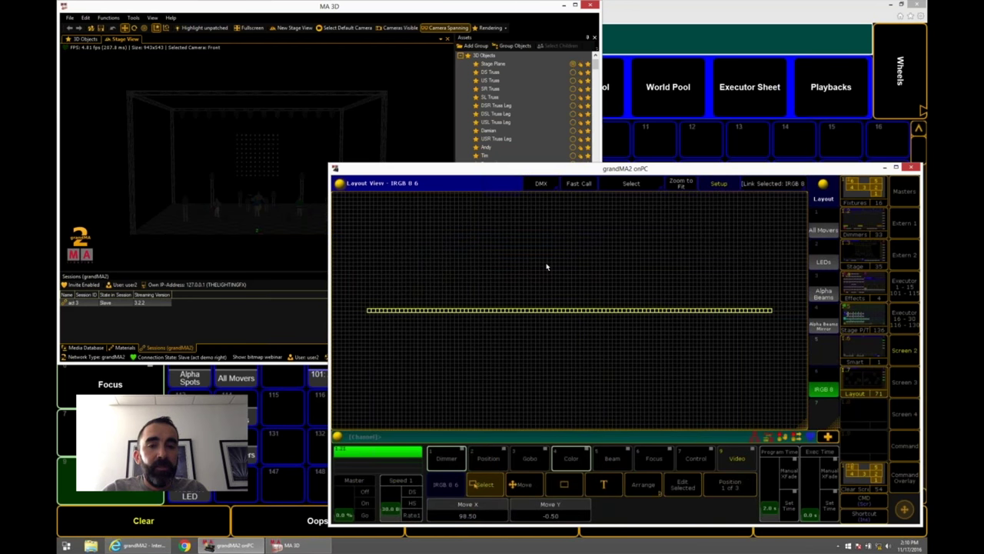
pyautogui.click(481, 486)
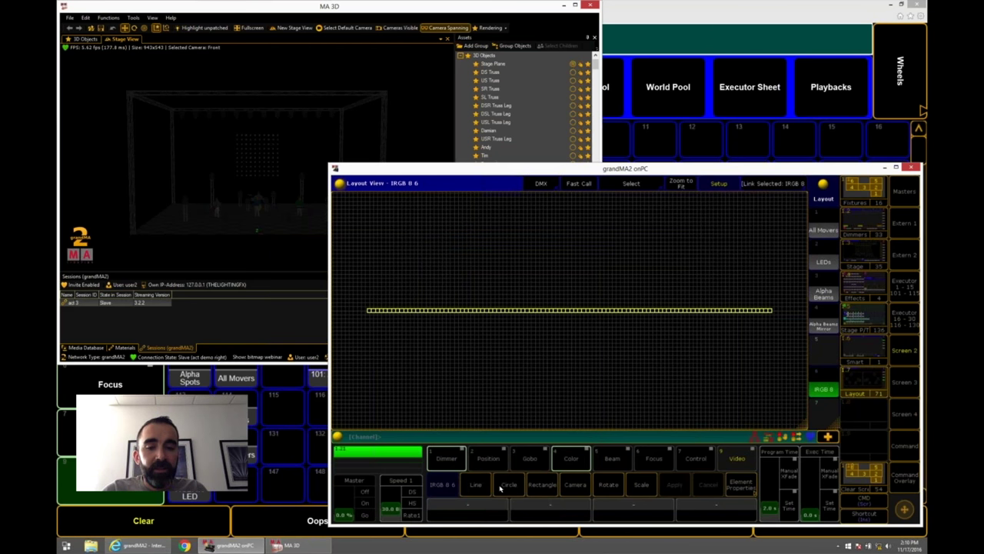
pyautogui.click(567, 486)
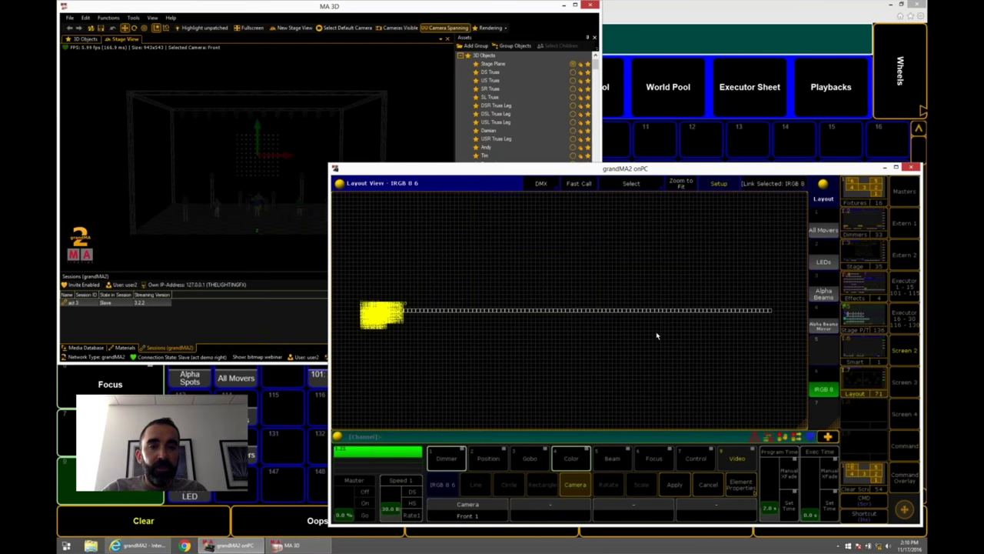
pyautogui.click(676, 488)
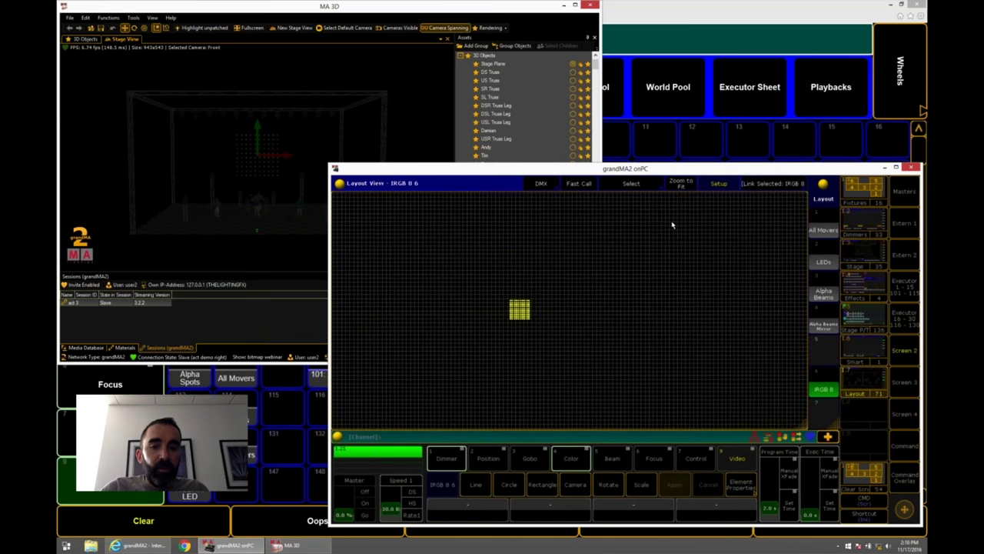
# Set the IRGB 8 fixture squares' Size All to 0.5 and refit the grid.
pyautogui.click(680, 183)
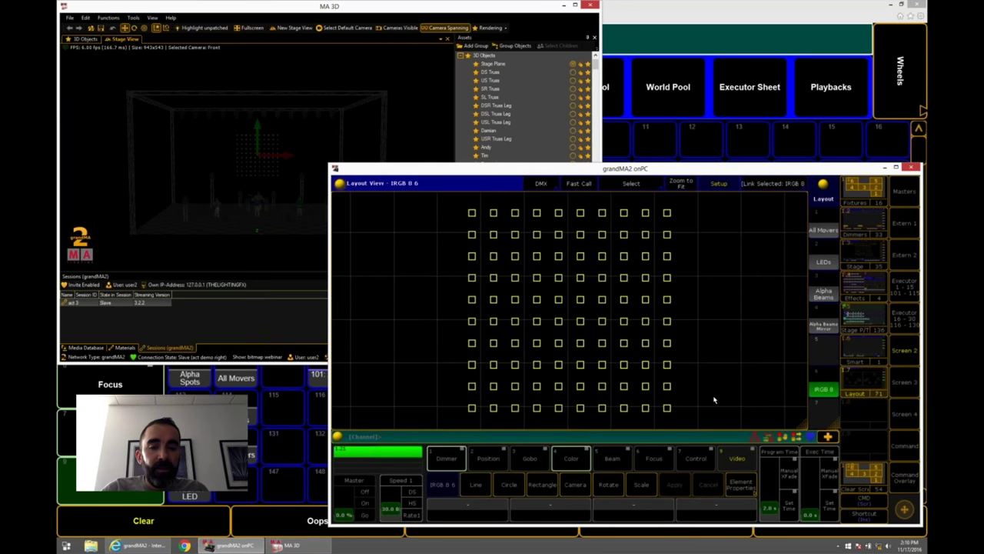
pyautogui.click(640, 483)
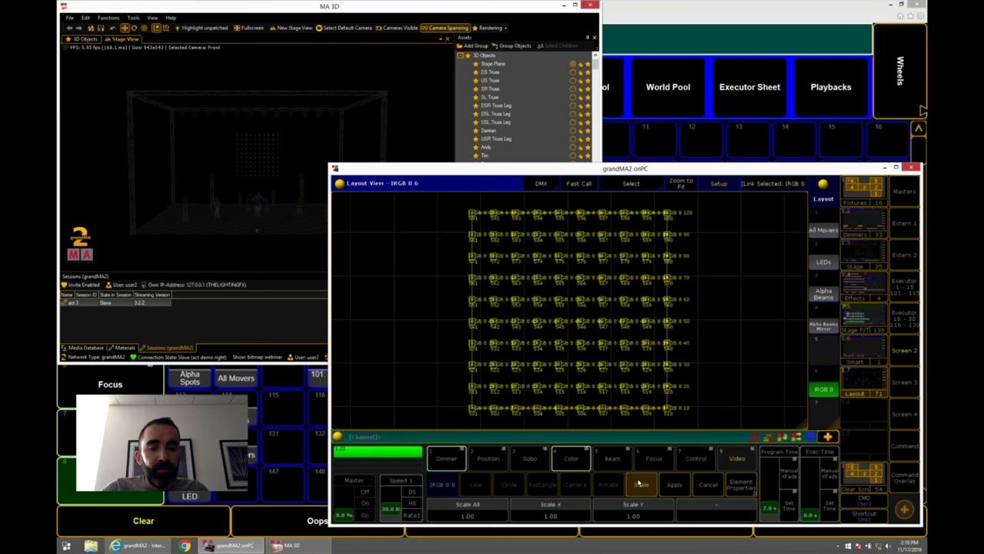
pyautogui.click(709, 485)
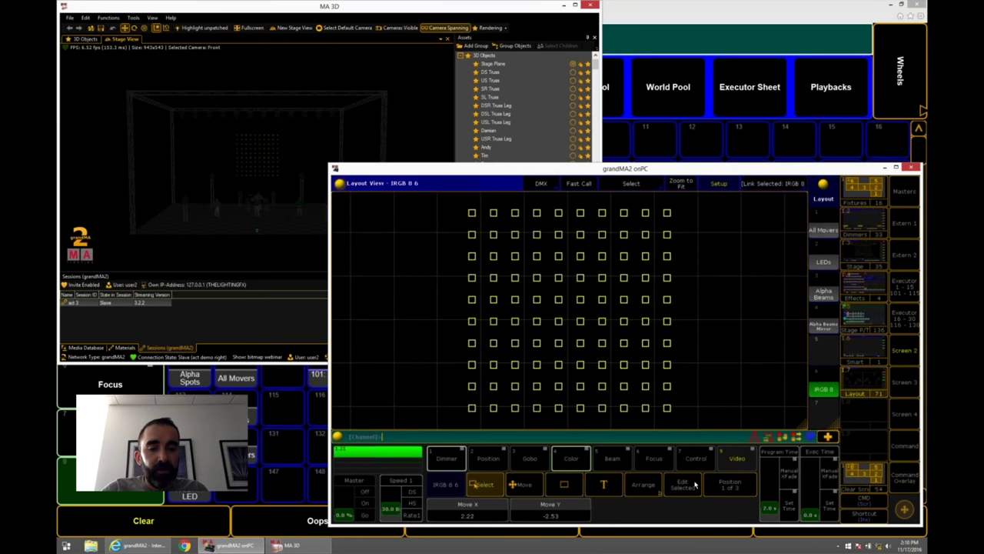
pyautogui.click(721, 486)
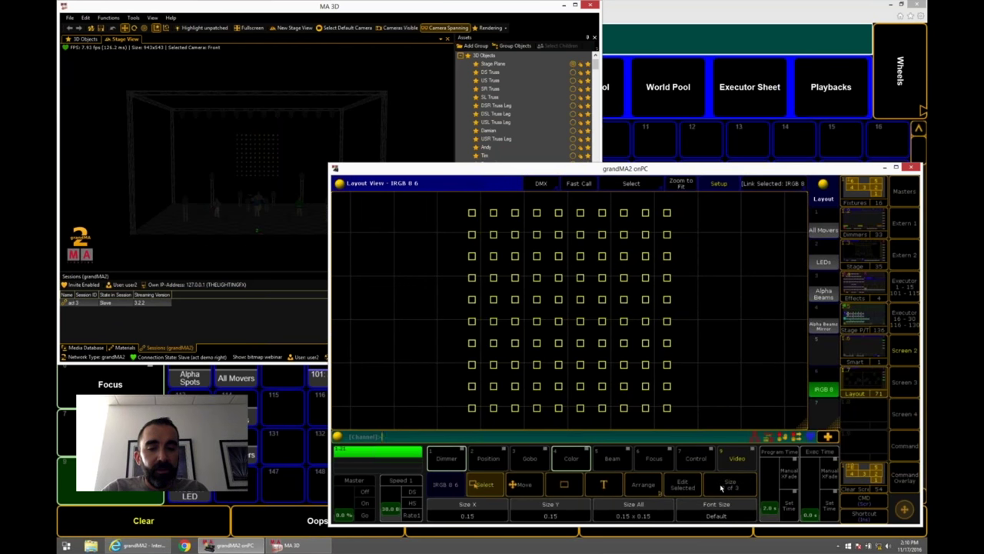
pyautogui.click(642, 517)
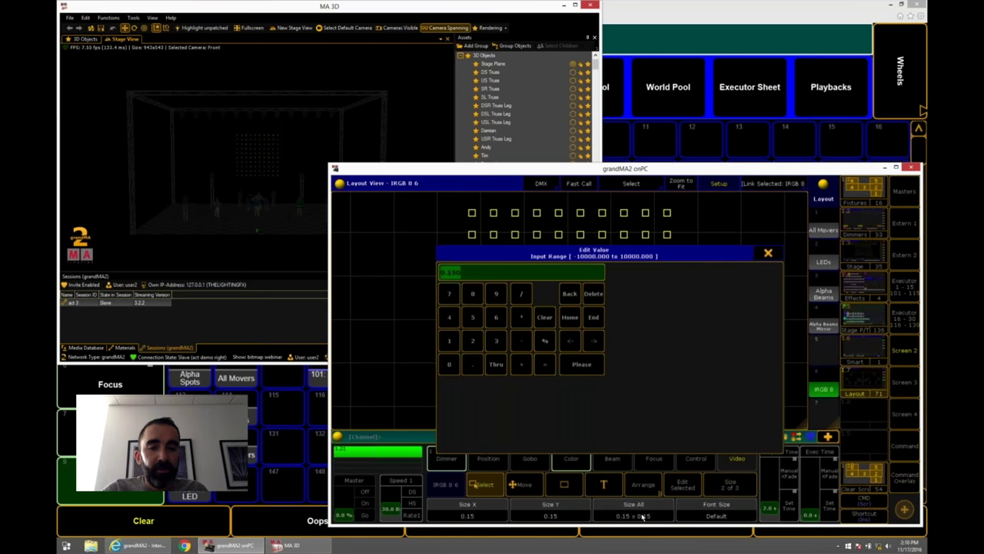
pyautogui.write('0.5')
pyautogui.press('Return')
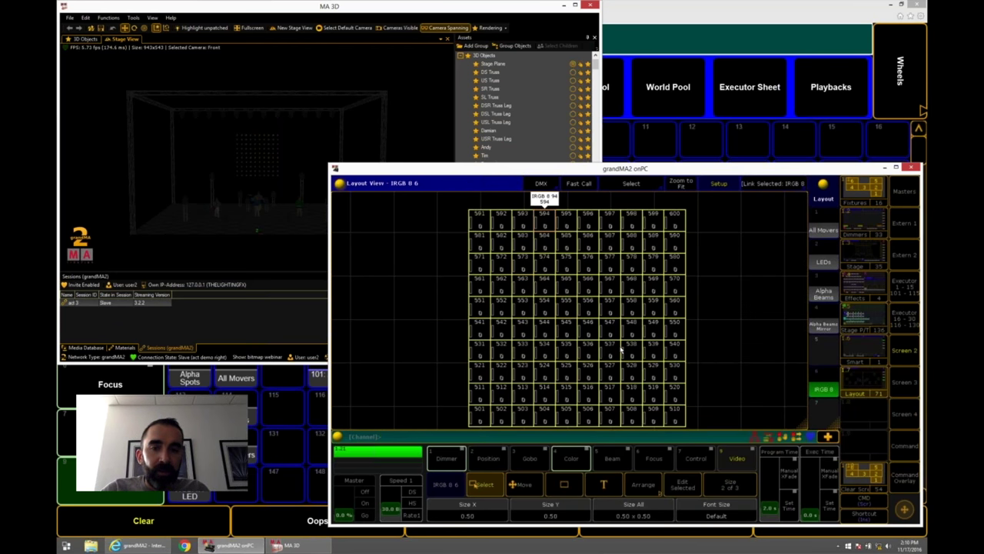
pyautogui.click(679, 184)
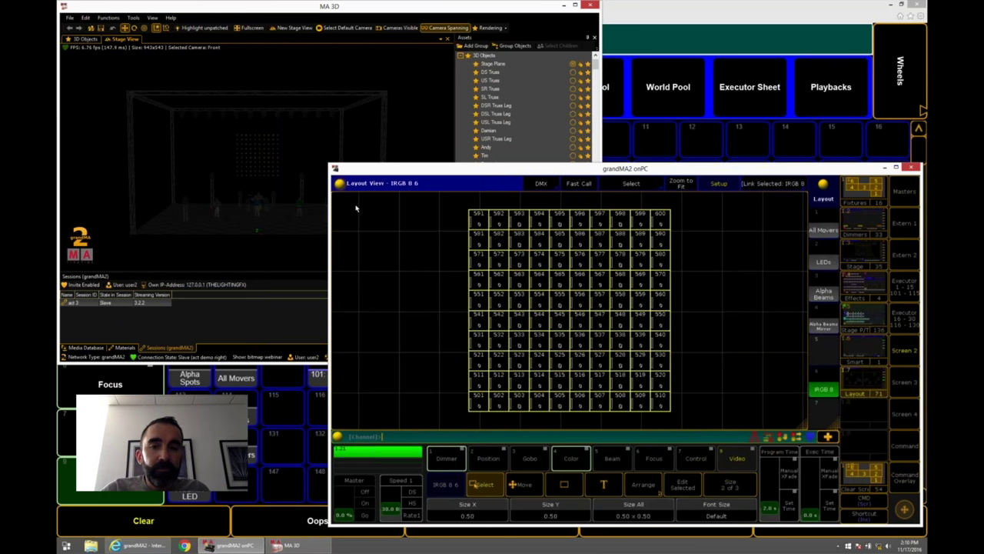
# Set Grid X to 0 in Layout Options, exit Setup, and show Alpha Beams 3.
pyautogui.click(339, 183)
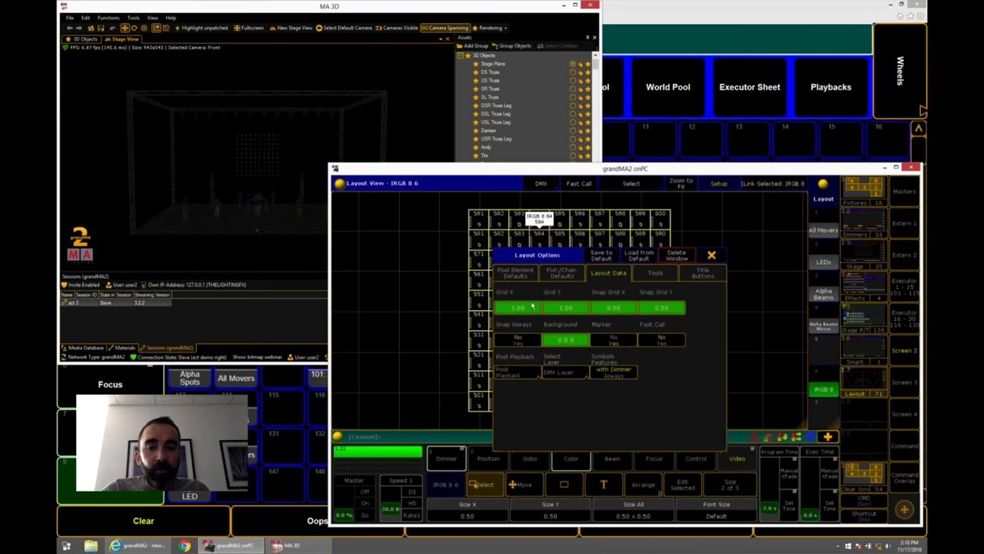
pyautogui.click(530, 306)
pyautogui.write('0')
pyautogui.press('Return')
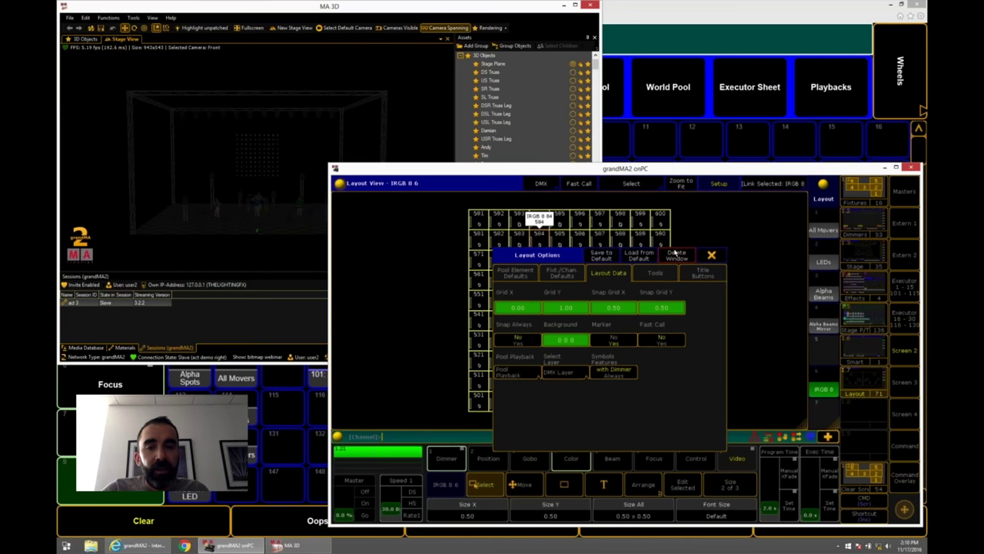
pyautogui.click(708, 255)
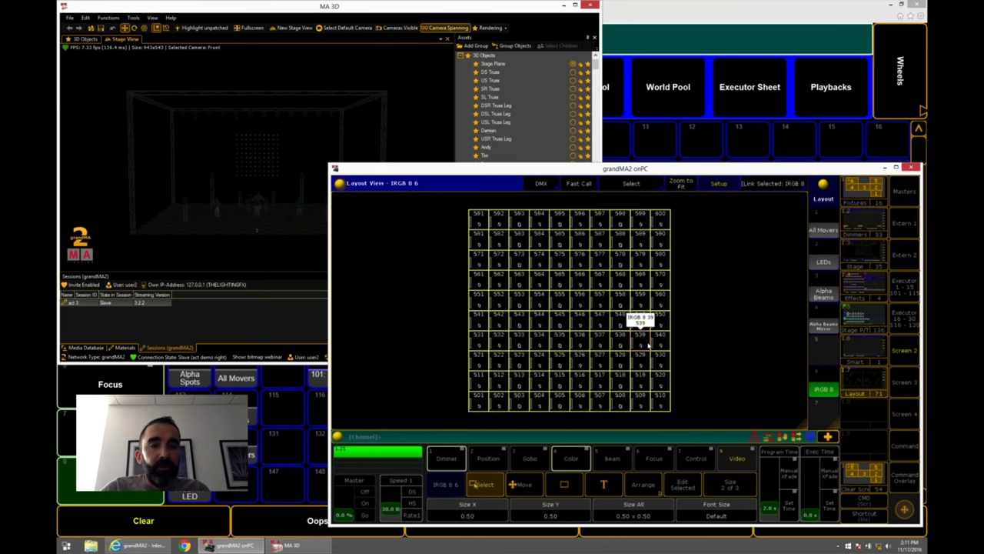
pyautogui.click(716, 183)
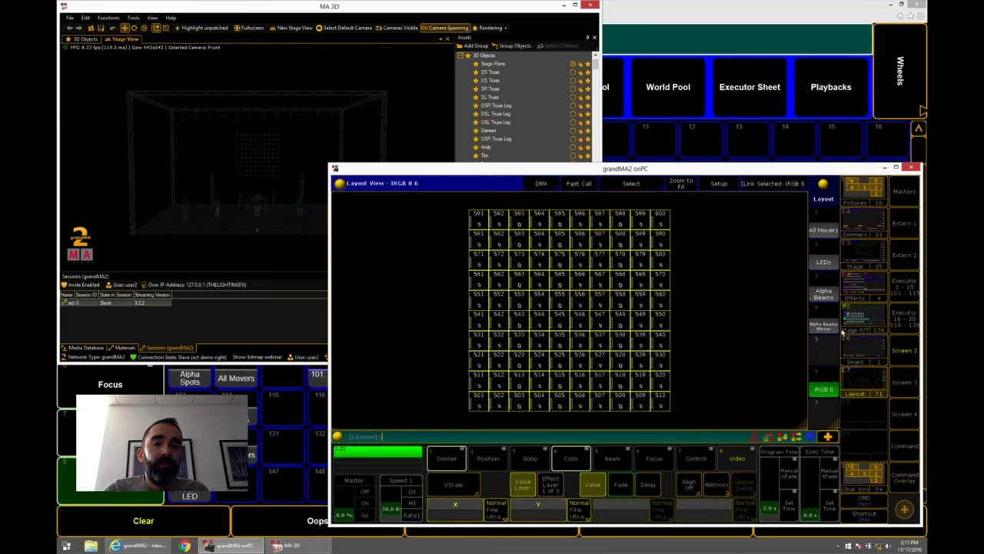
pyautogui.click(822, 292)
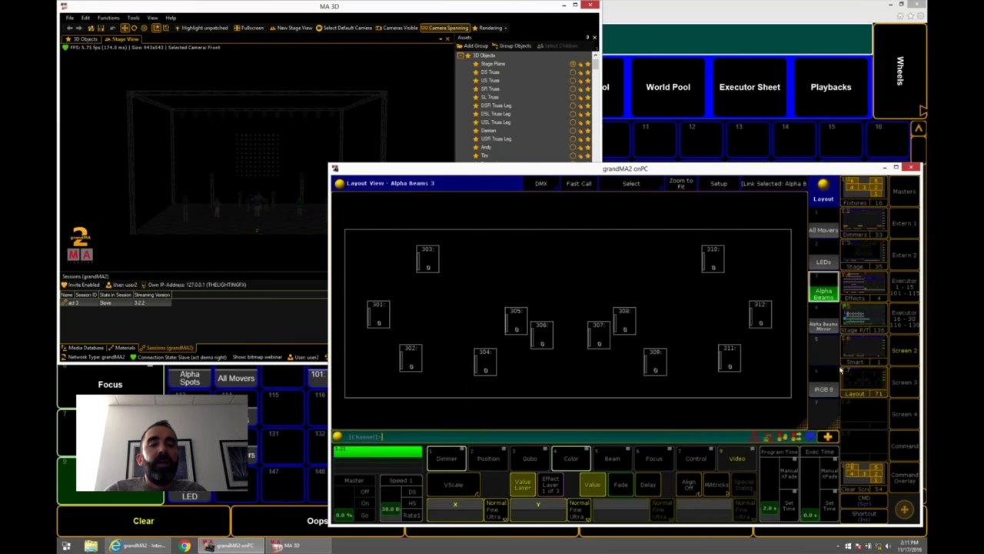
# In the IRGB 8 layout, draw a rectangle around the LED grid with Bitmap visualization.
pyautogui.click(825, 373)
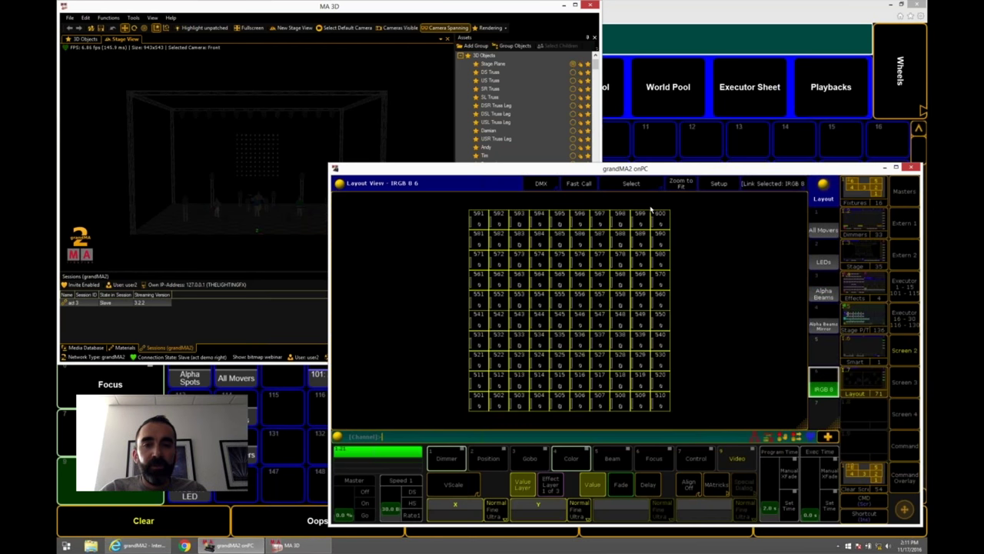
pyautogui.click(710, 186)
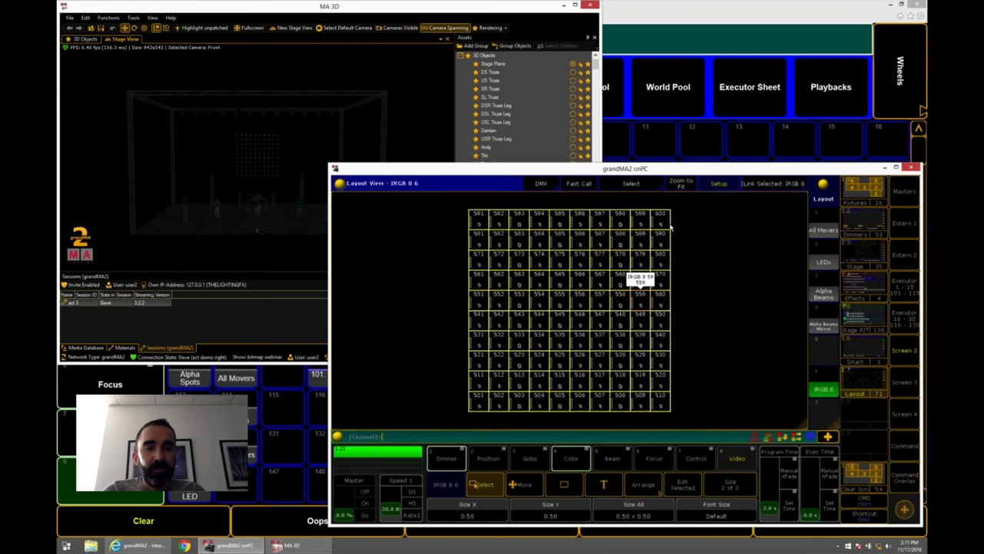
pyautogui.click(562, 490)
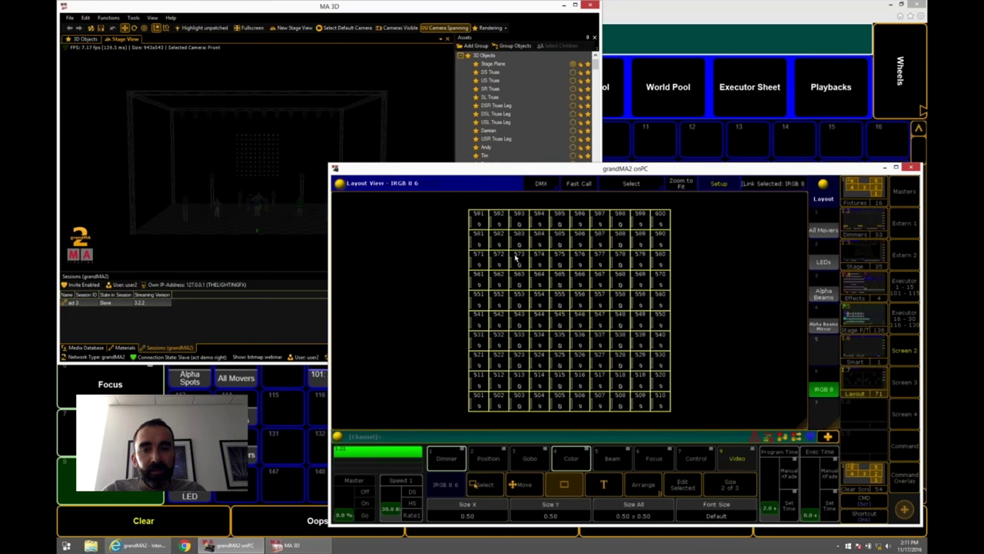
pyautogui.moveTo(674, 422); pyautogui.dragTo(678, 421)
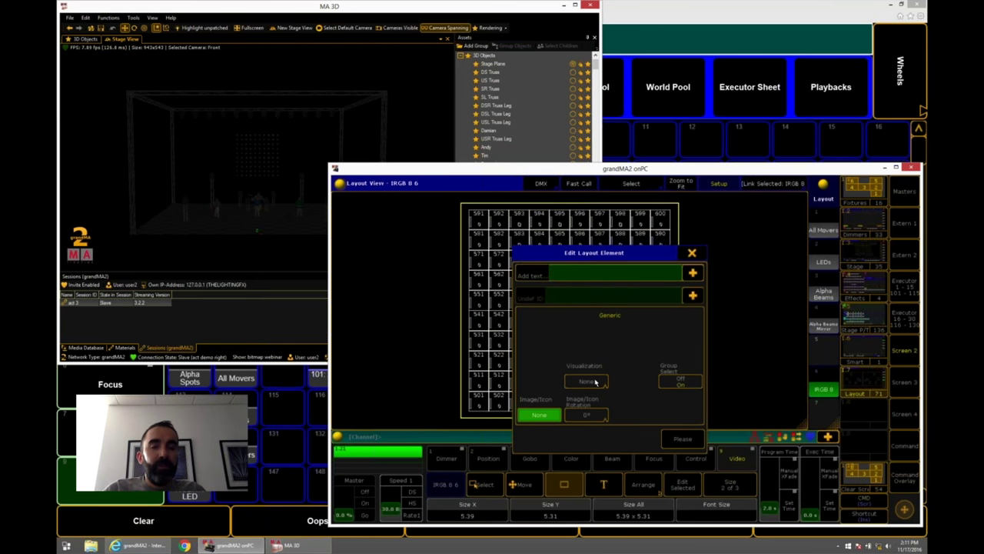
pyautogui.click(595, 383)
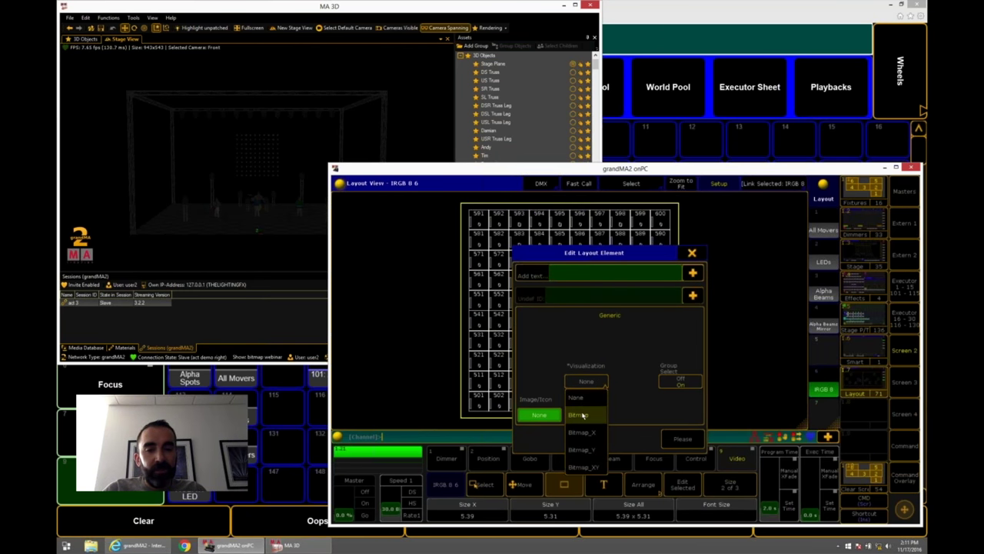
pyautogui.click(583, 415)
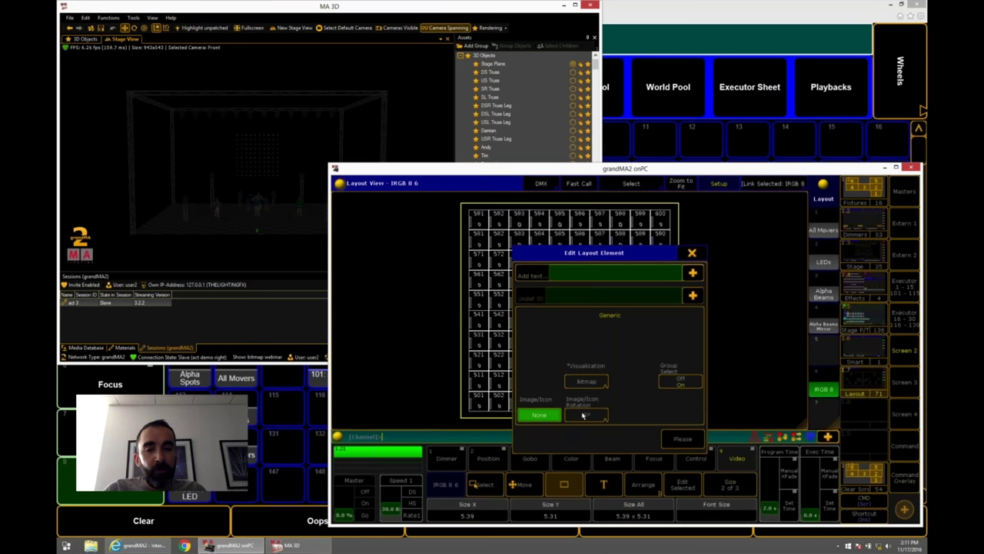
pyautogui.click(683, 438)
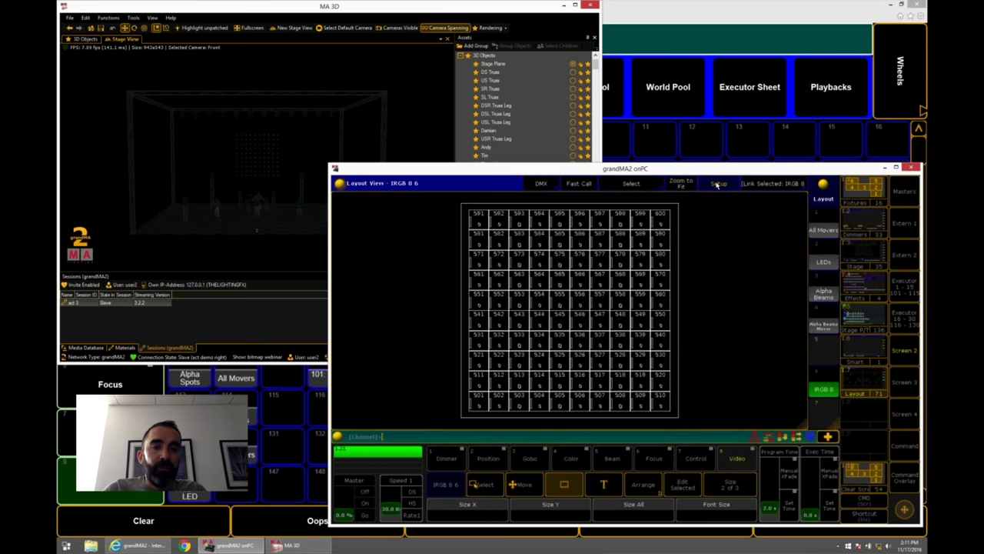
pyautogui.click(717, 185)
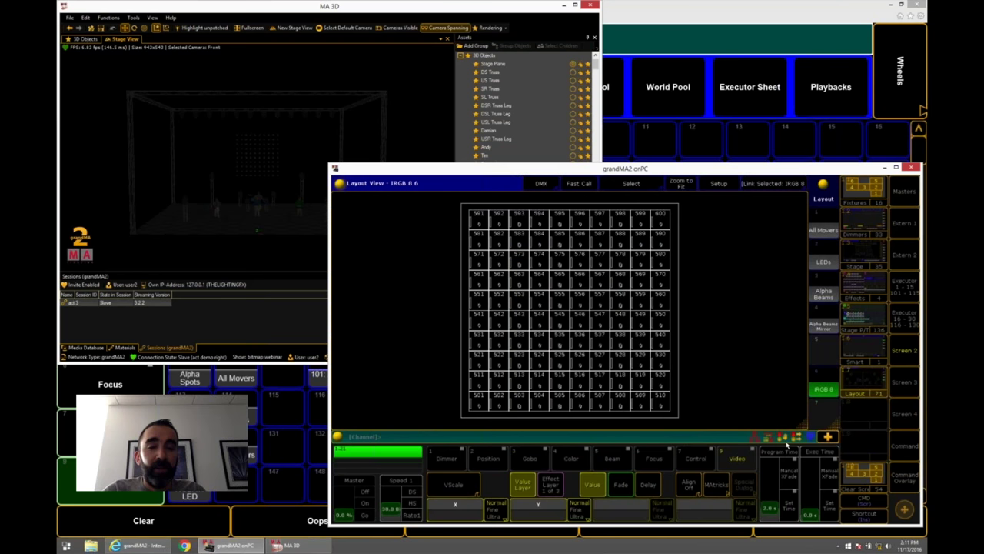
# Select fixture group 202 in the Smart view.
pyautogui.click(867, 346)
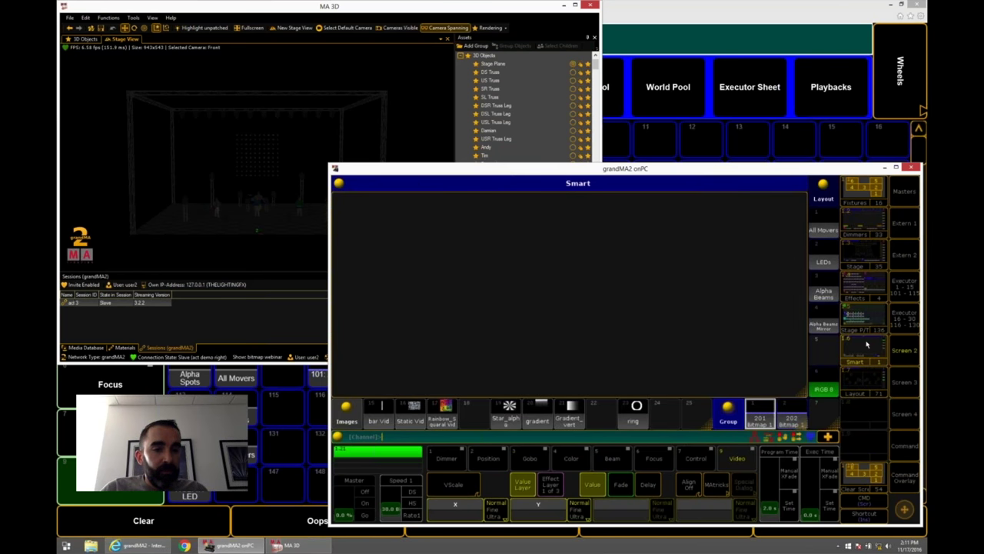
pyautogui.click(790, 413)
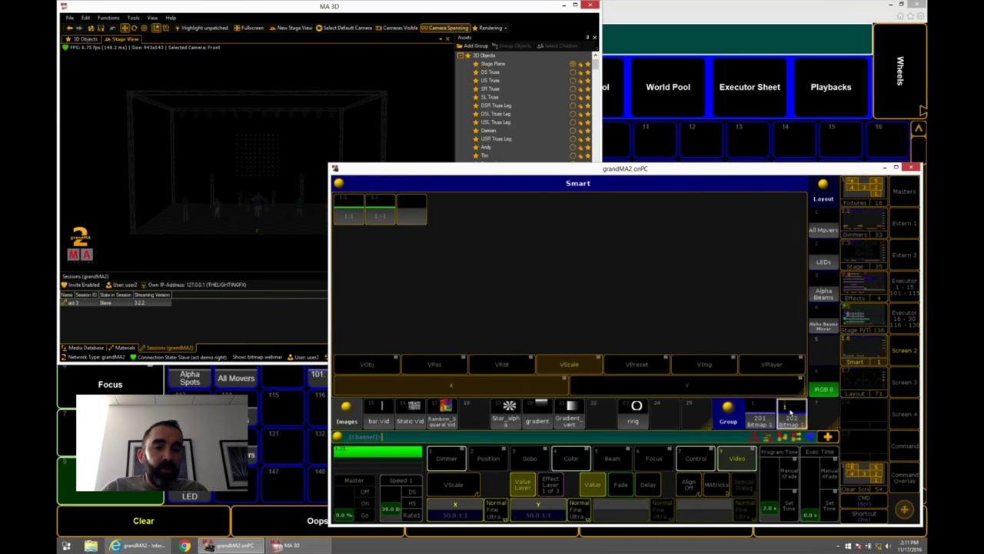
pyautogui.click(904, 475)
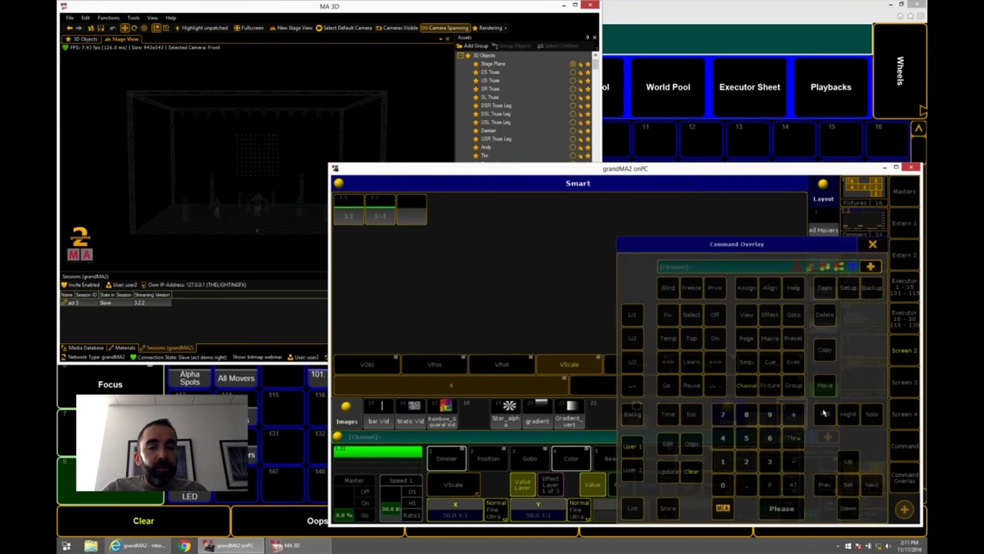
pyautogui.click(872, 244)
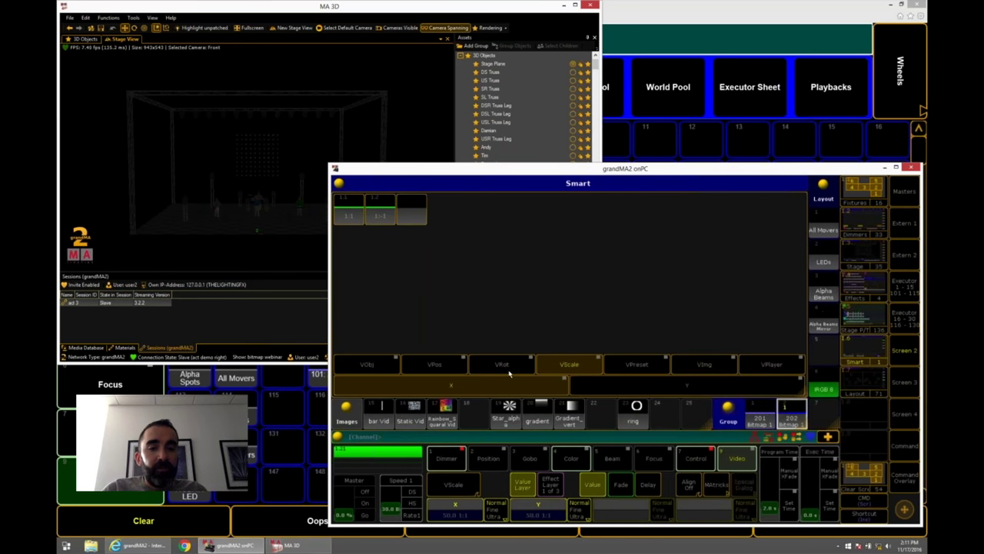
# Set VObj Output to Layout 6 and Images to Rainbow_Squared, then view the LED layout.
pyautogui.click(366, 371)
pyautogui.click(680, 386)
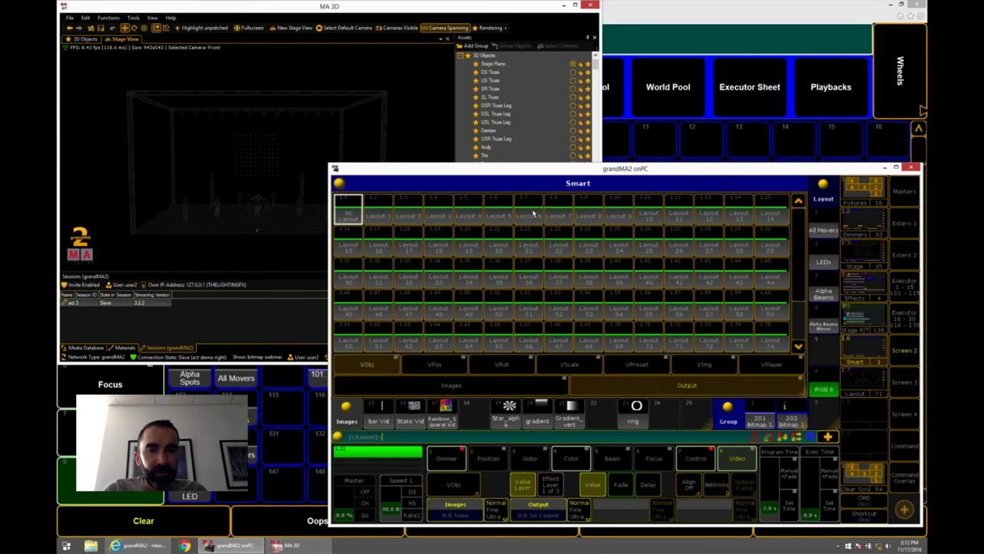
pyautogui.click(528, 211)
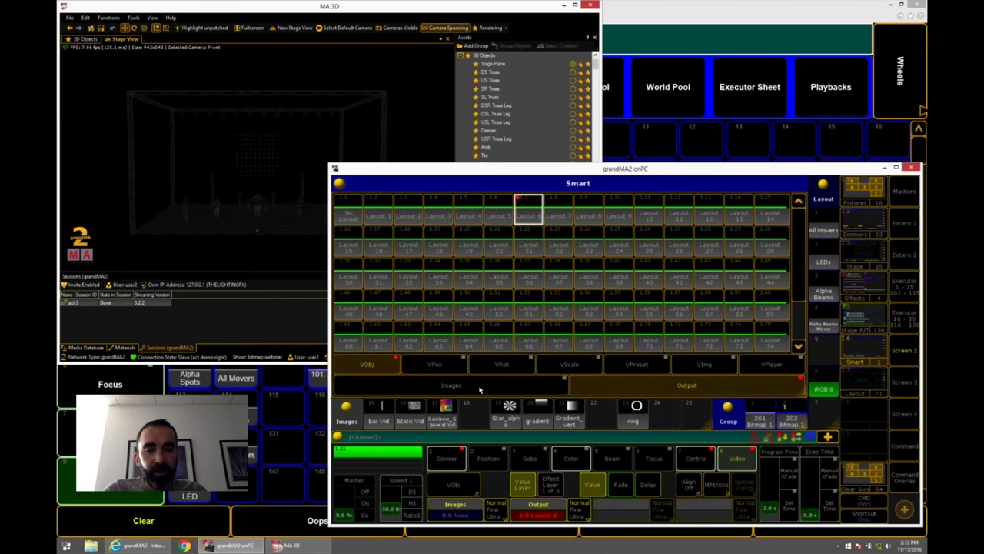
pyautogui.click(479, 390)
pyautogui.click(446, 411)
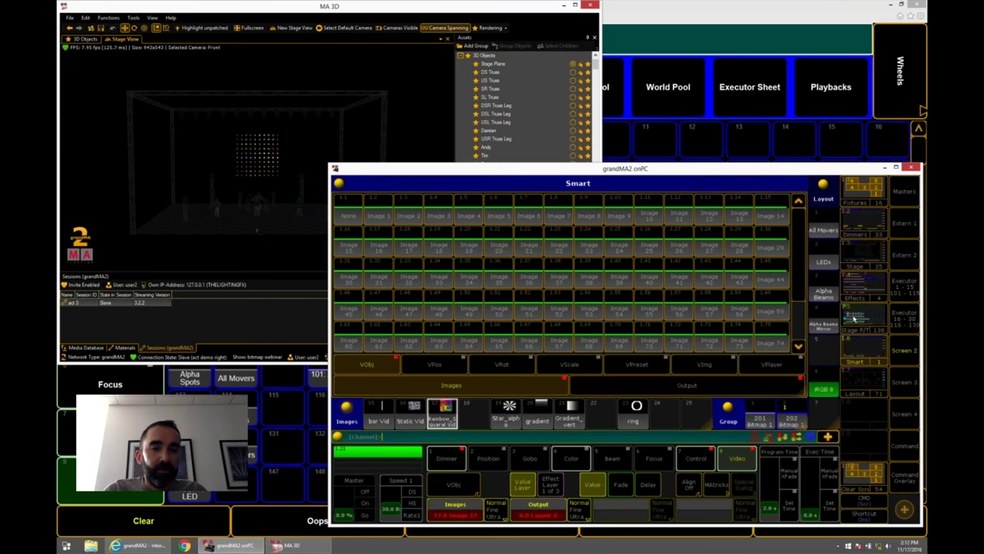
pyautogui.click(862, 381)
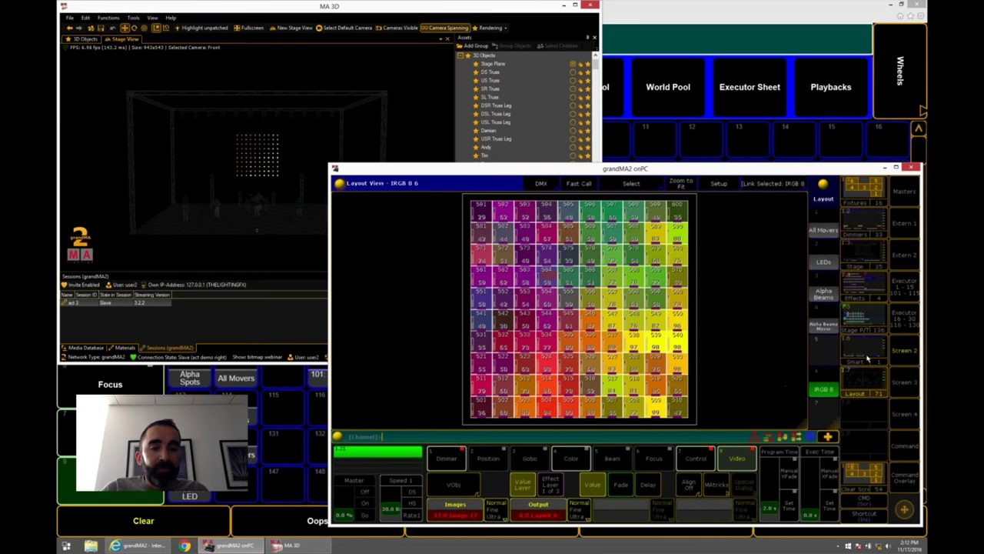
# Set the VPlayer Playmode to Loop after trying Pause, Play and Play/Off.
pyautogui.click(864, 359)
pyautogui.click(754, 364)
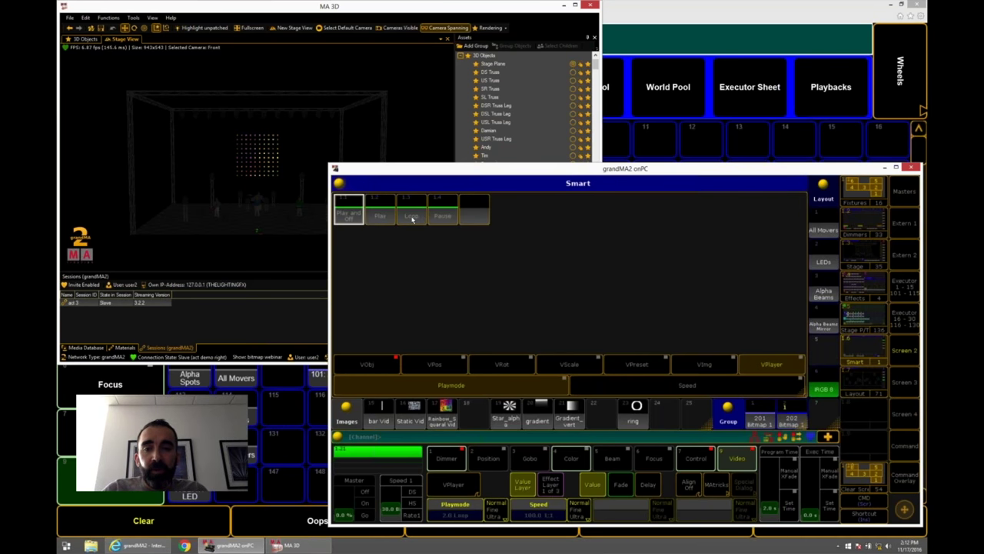
pyautogui.click(437, 217)
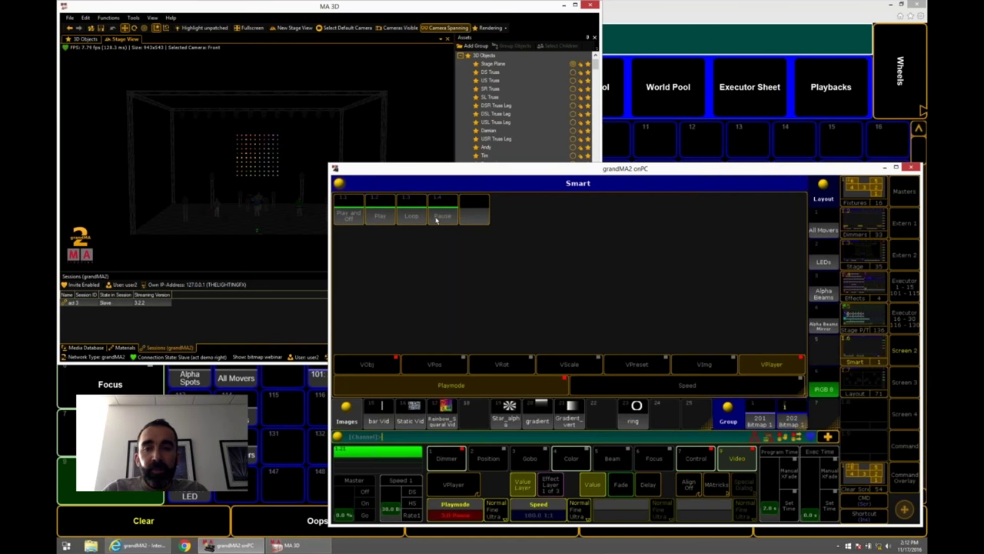
pyautogui.click(372, 215)
pyautogui.click(356, 213)
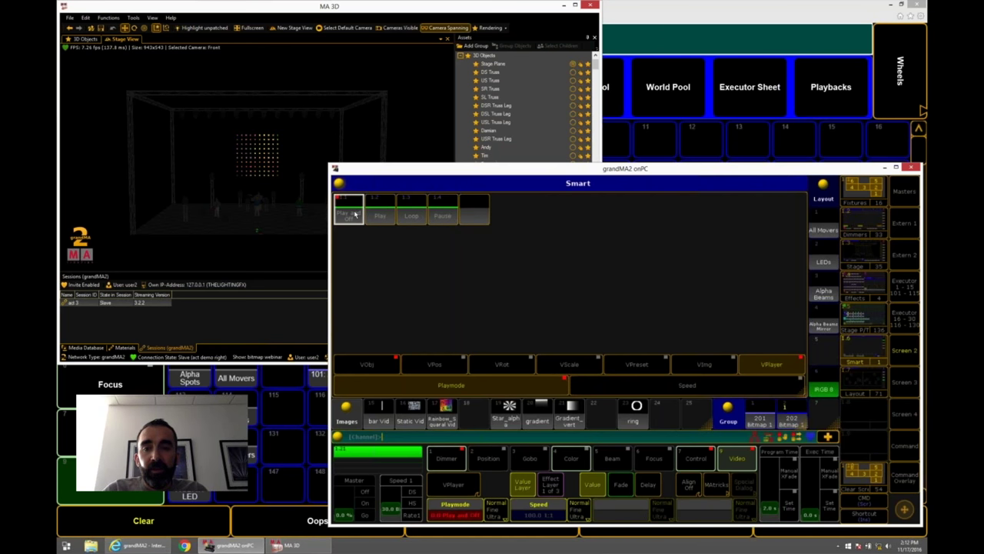
pyautogui.click(410, 215)
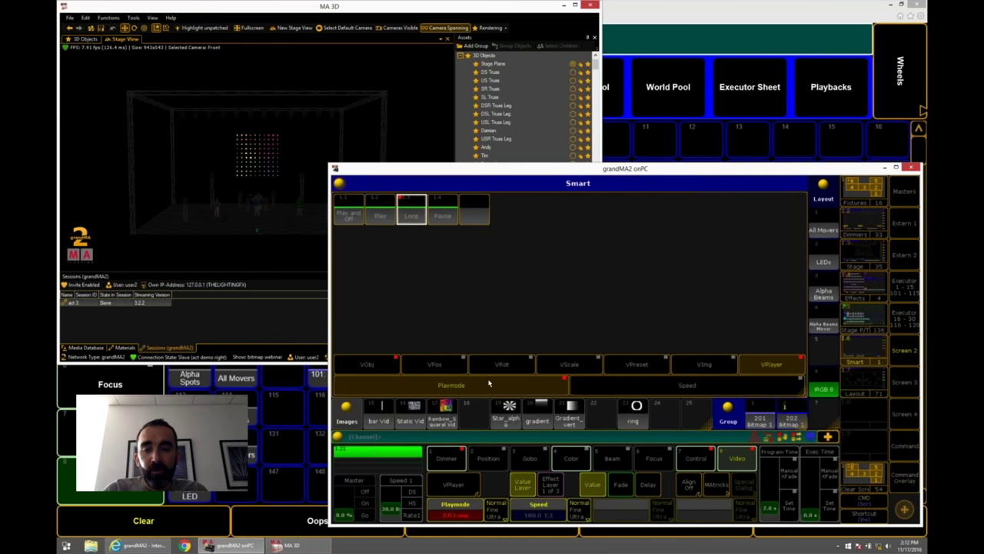
# Tie playback Speed to SpeedMaster 1, raise its fader to about 60, and return to VObj.
pyautogui.click(628, 386)
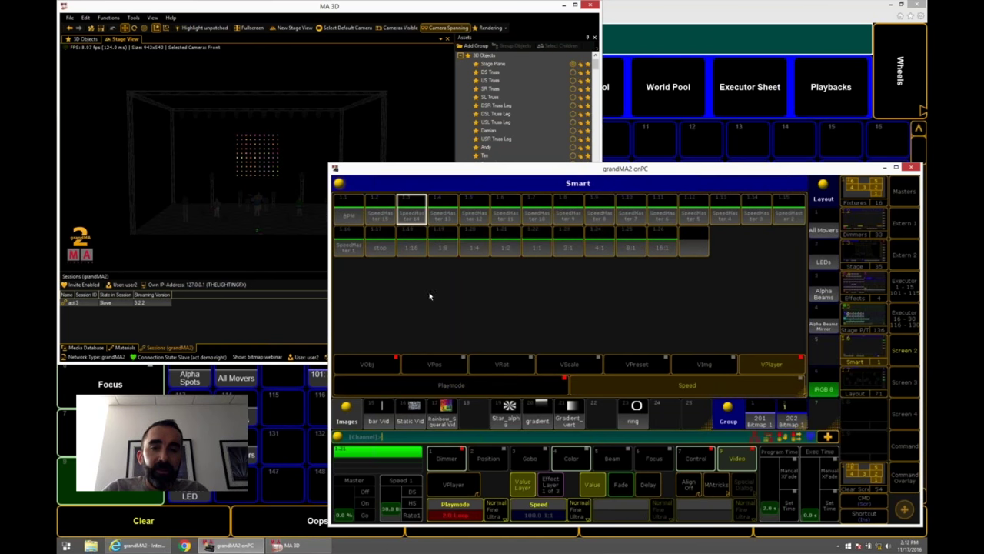
pyautogui.click(348, 246)
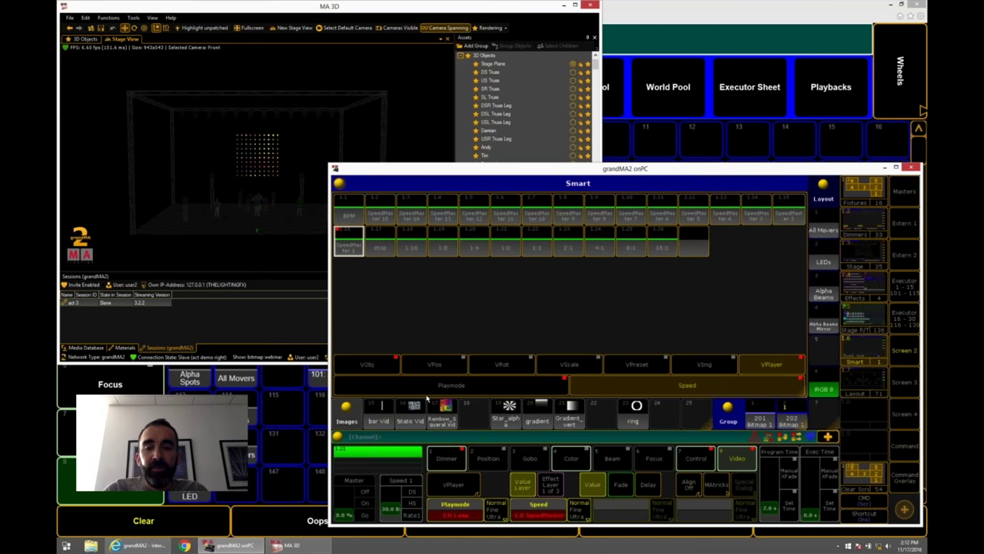
pyautogui.moveTo(394, 505)
pyautogui.mouseDown()
pyautogui.moveTo(395, 493)
pyautogui.moveTo(392, 520)
pyautogui.moveTo(394, 511)
pyautogui.mouseUp()
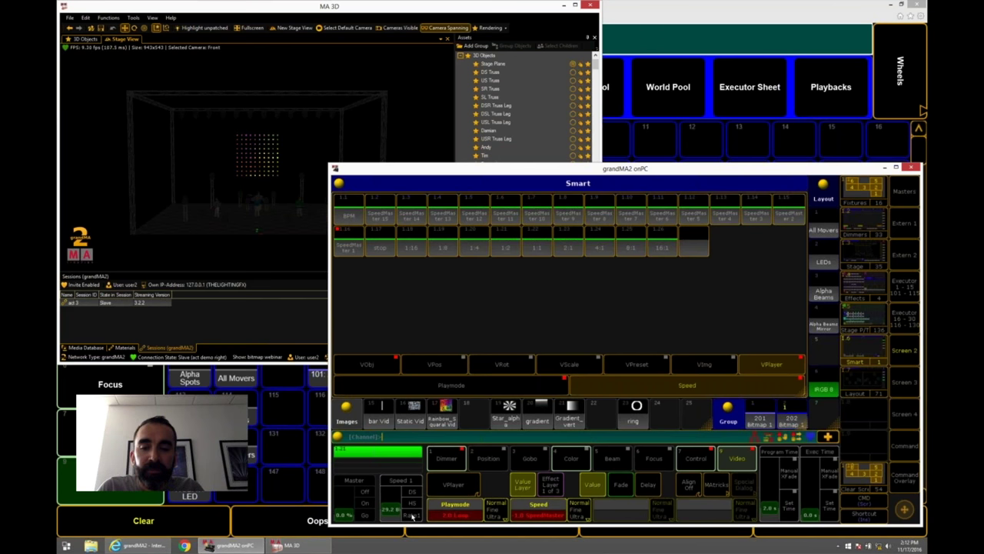
pyautogui.click(394, 509)
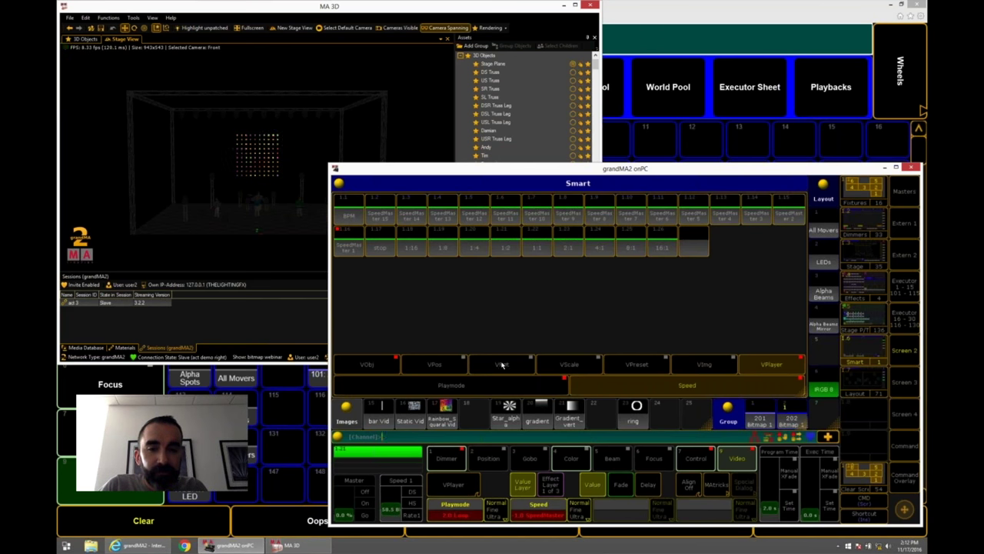
pyautogui.click(384, 366)
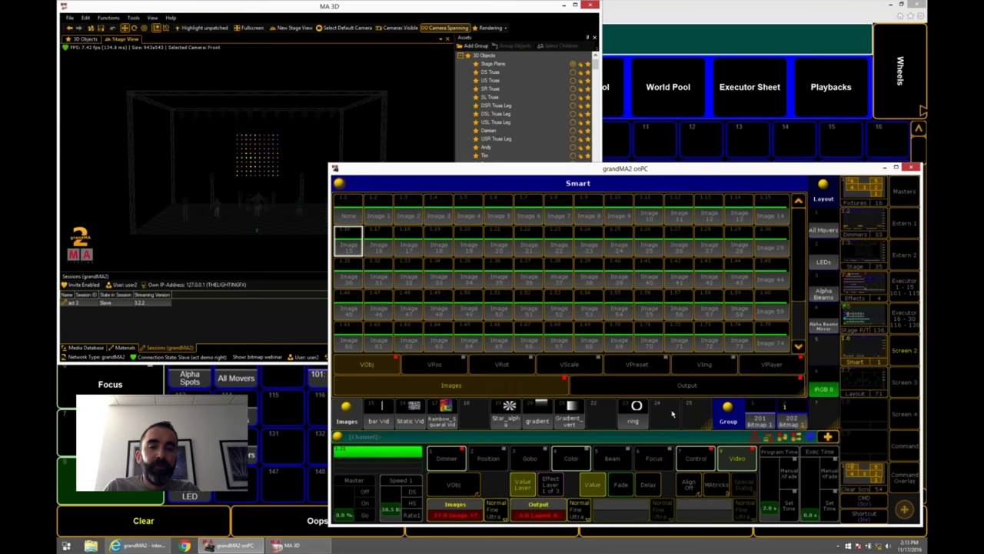
# Start importing an image into an empty image pool slot from the internal drive.
pyautogui.click(904, 476)
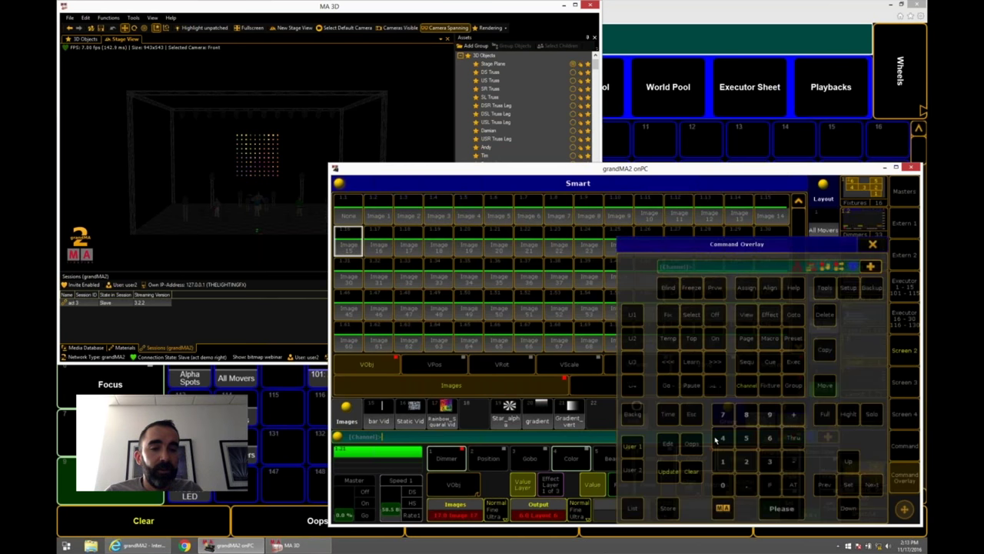
pyautogui.click(608, 419)
pyautogui.click(873, 244)
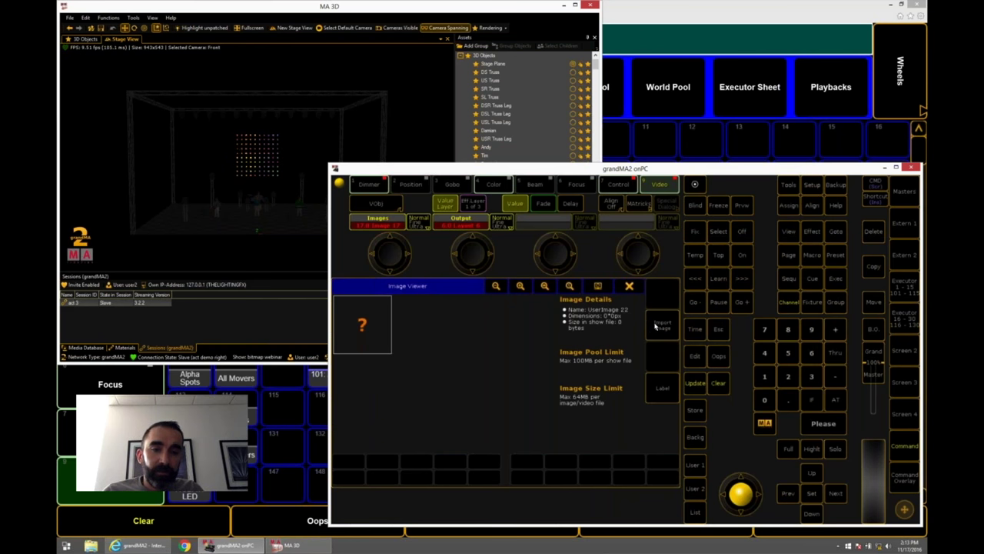
pyautogui.click(654, 326)
pyautogui.click(633, 409)
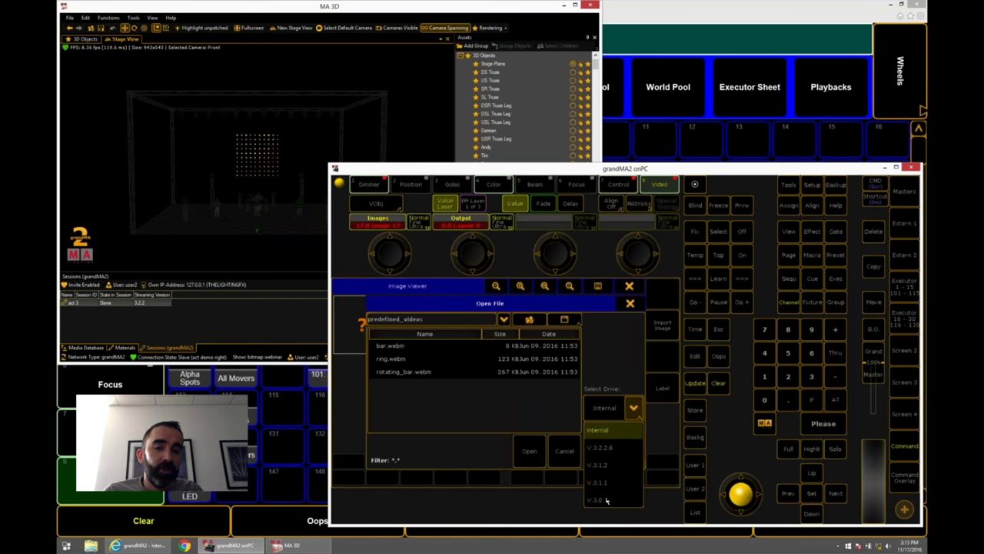
pyautogui.click(601, 431)
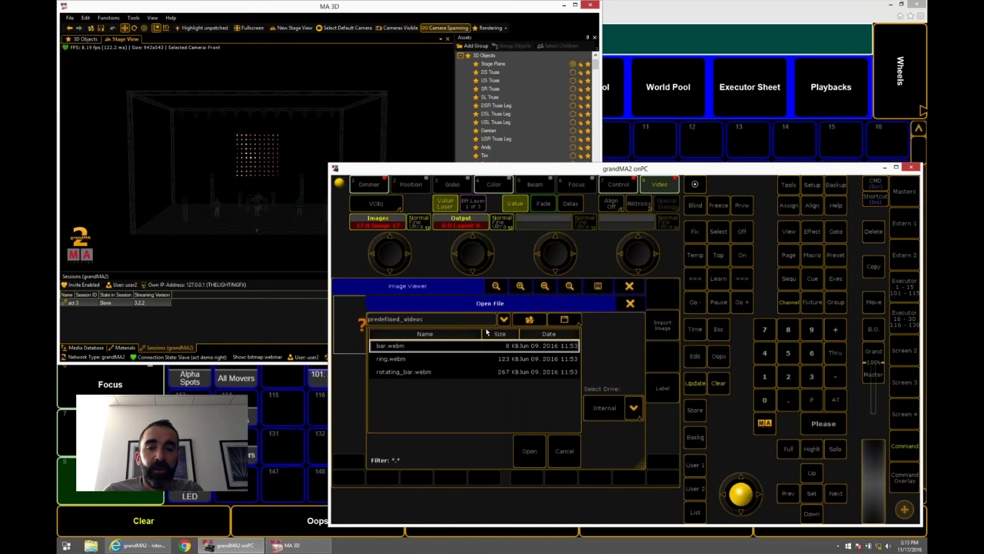
# Browse the bitmaps and colors folders, previewing bitmaps such as zigzags.
pyautogui.press('BackSpace')
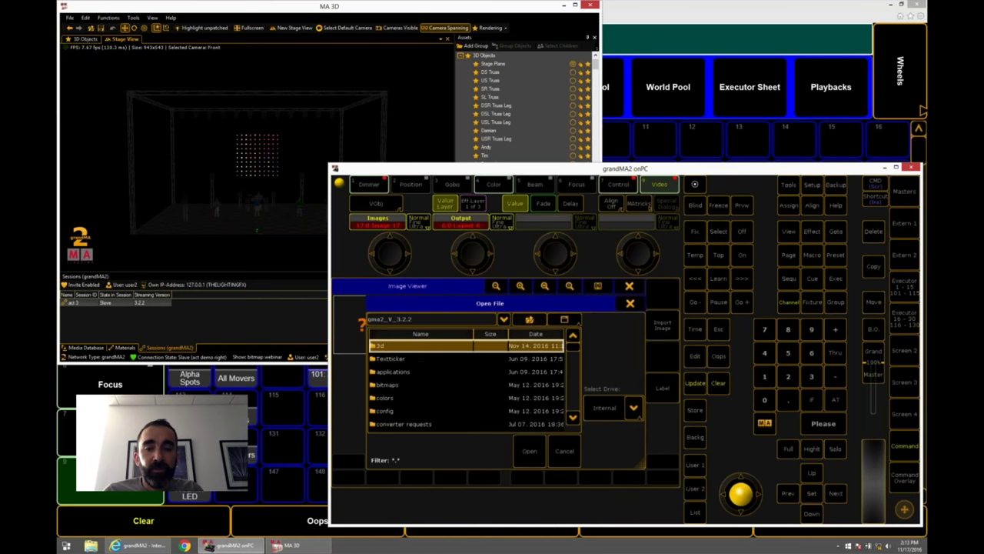
pyautogui.doubleClick(385, 385)
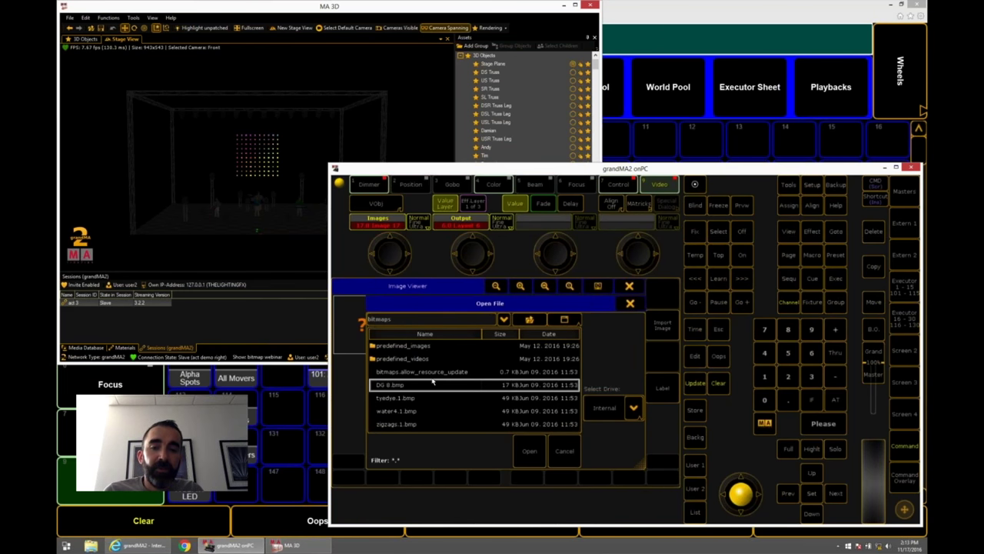
pyautogui.press('Down')
pyautogui.press('Up')
pyautogui.press('Down')
pyautogui.press('Down')
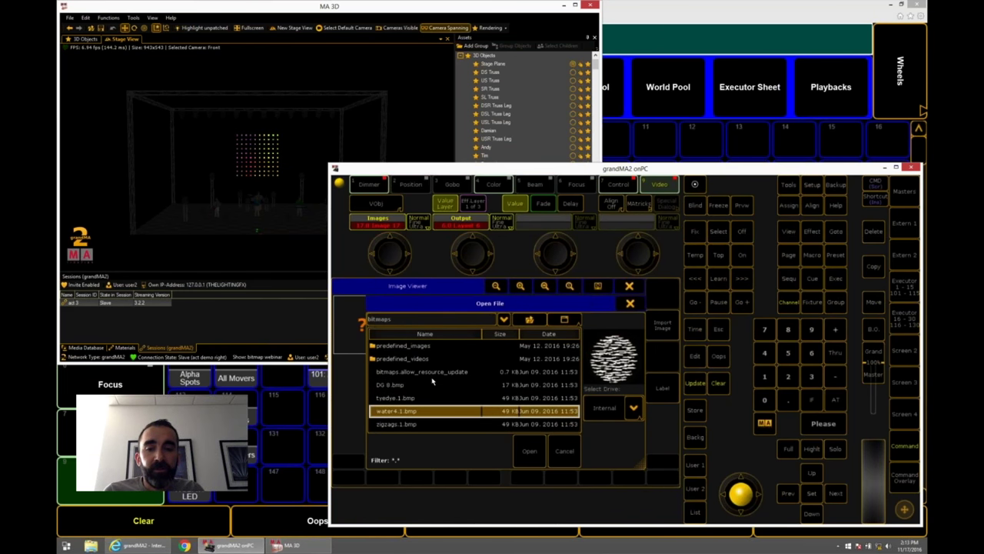
pyautogui.press('Down')
pyautogui.press('Up')
pyautogui.press('Up')
pyautogui.press('Up')
pyautogui.press('Up')
pyautogui.press('Down')
pyautogui.press('Down')
pyautogui.press('Up')
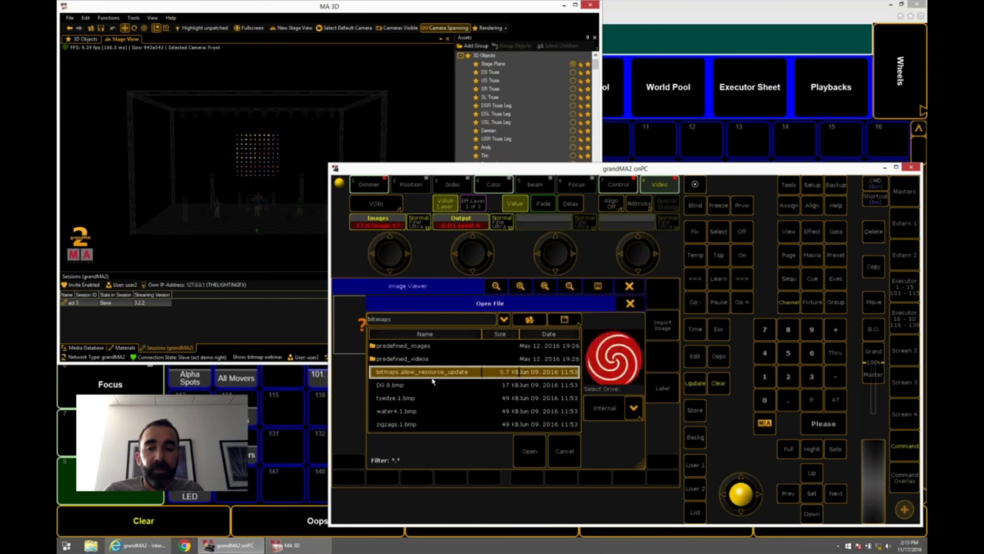
pyautogui.press('Up')
pyautogui.press('Up')
pyautogui.press('Up')
pyautogui.click(532, 320)
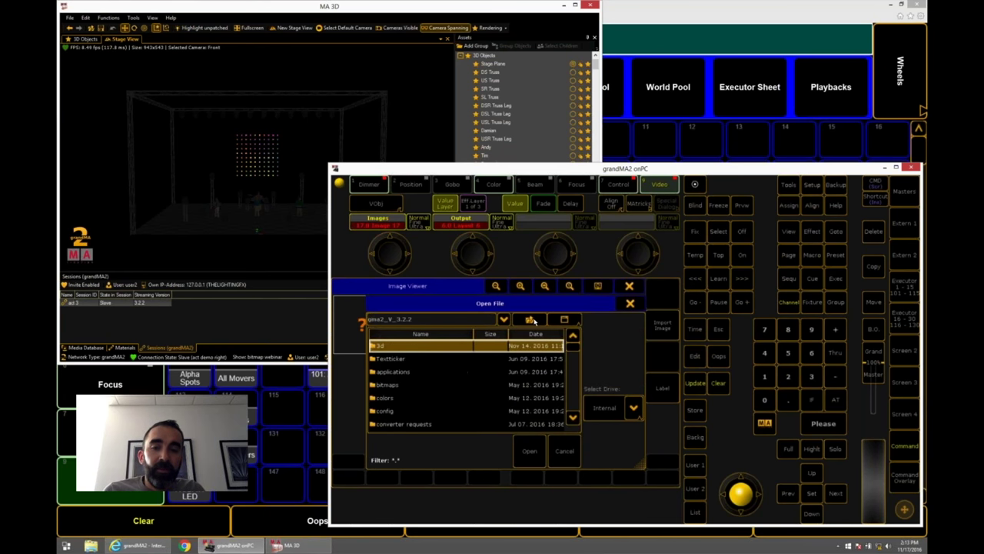
pyautogui.doubleClick(441, 399)
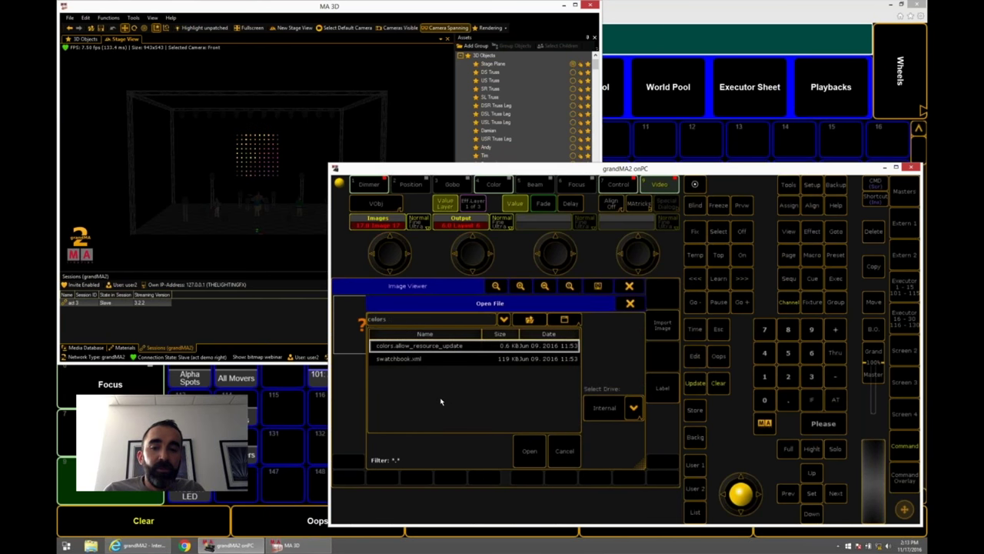
pyautogui.click(543, 322)
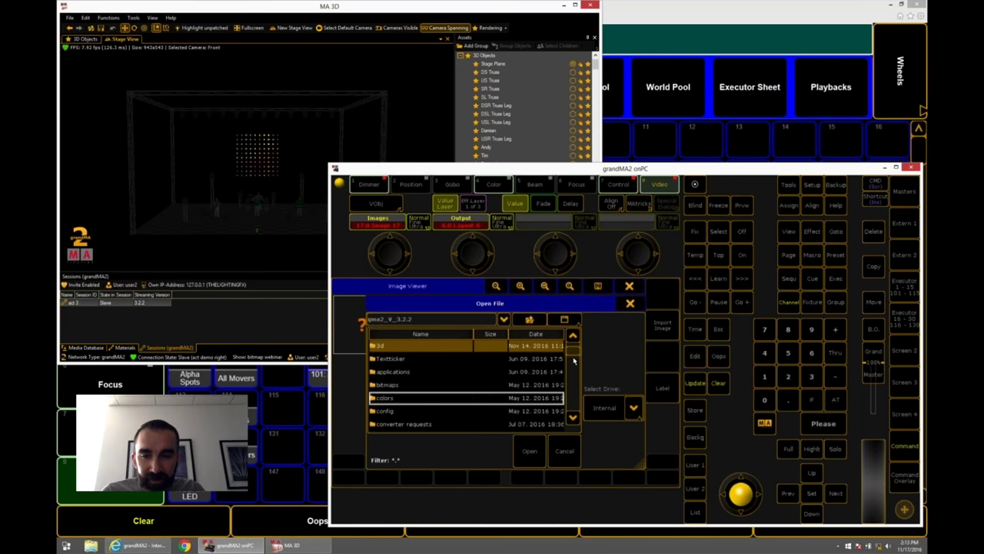
pyautogui.scroll(-2, 574, 360)
pyautogui.scroll(-4, 574, 361)
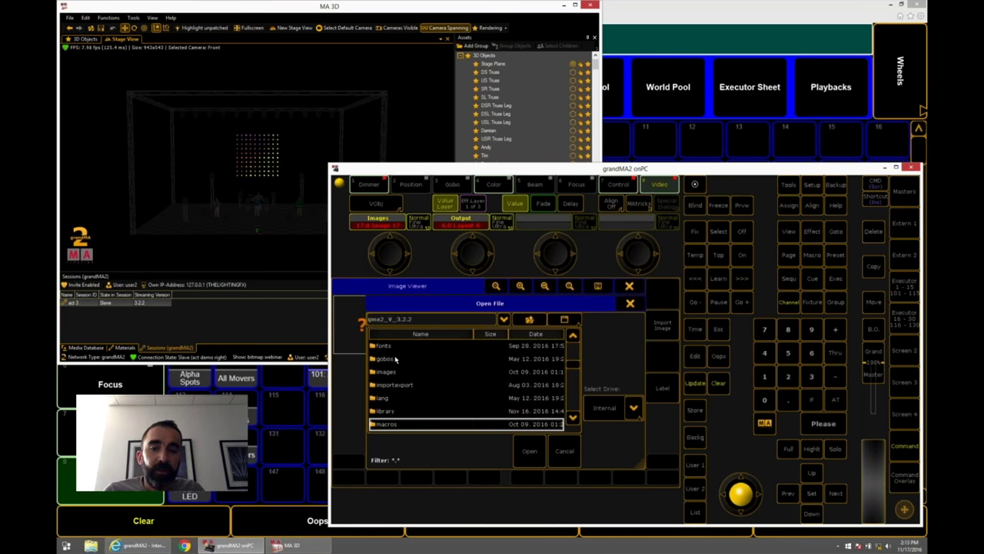
pyautogui.doubleClick(399, 359)
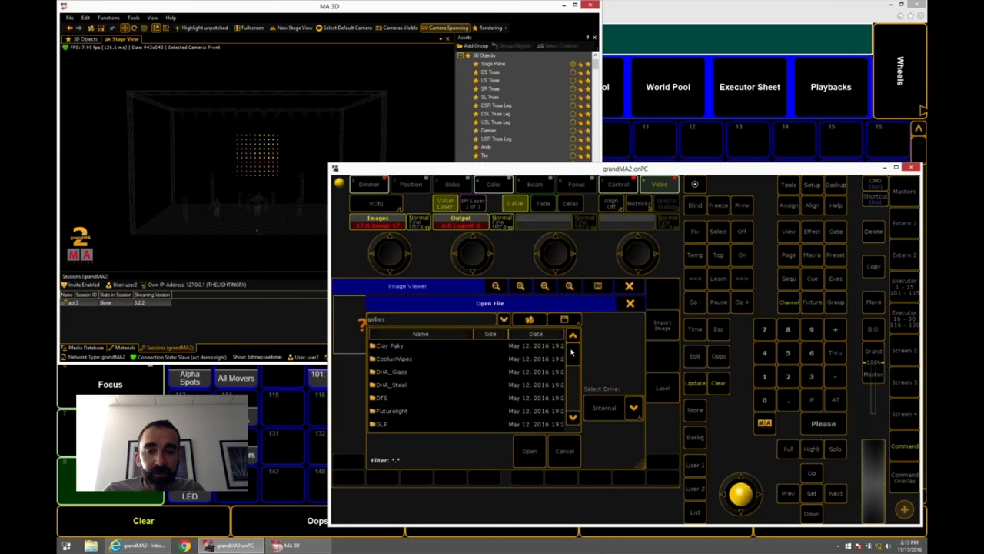
pyautogui.scroll(-3, 574, 354)
pyautogui.scroll(-5, 568, 361)
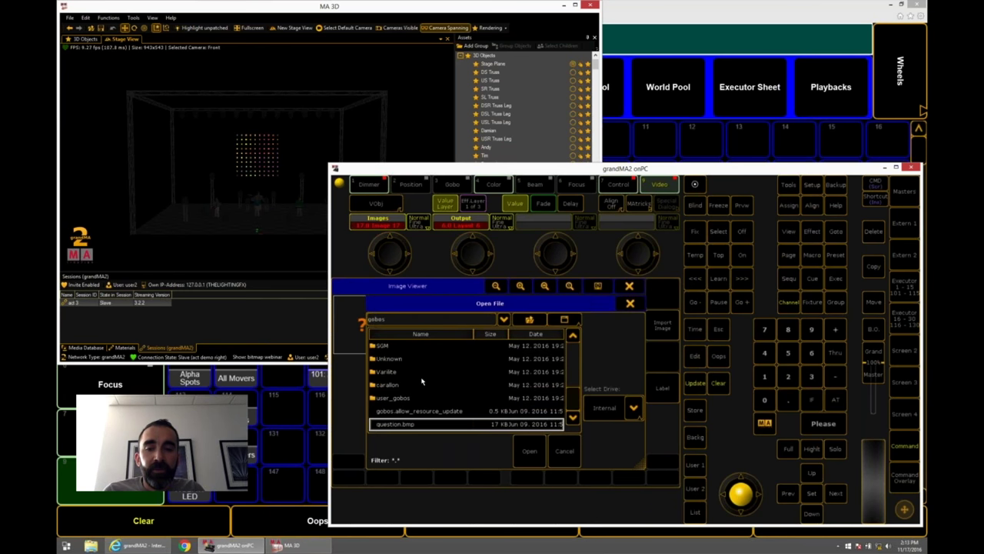
pyautogui.doubleClick(408, 385)
pyautogui.doubleClick(398, 371)
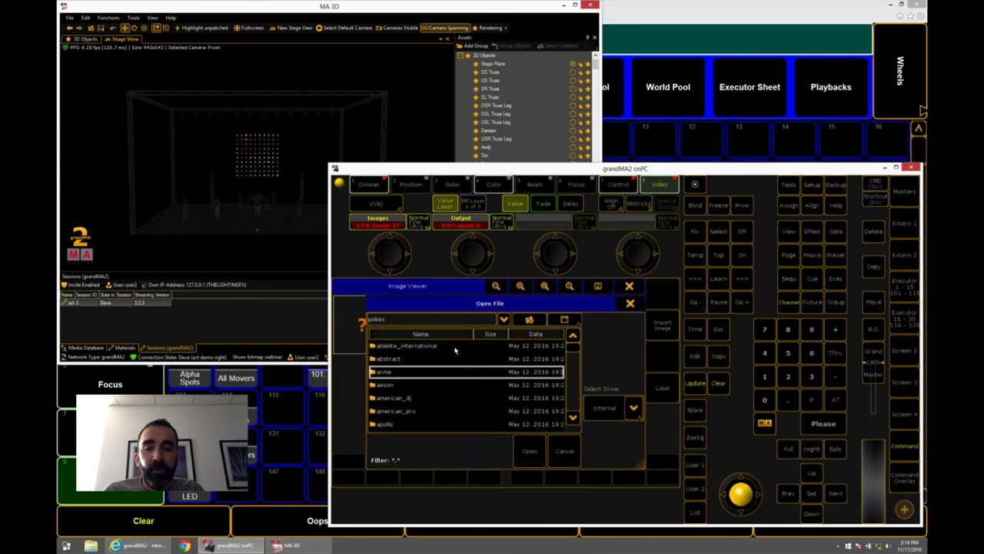
pyautogui.scroll(-5, 573, 389)
pyautogui.scroll(5, 573, 408)
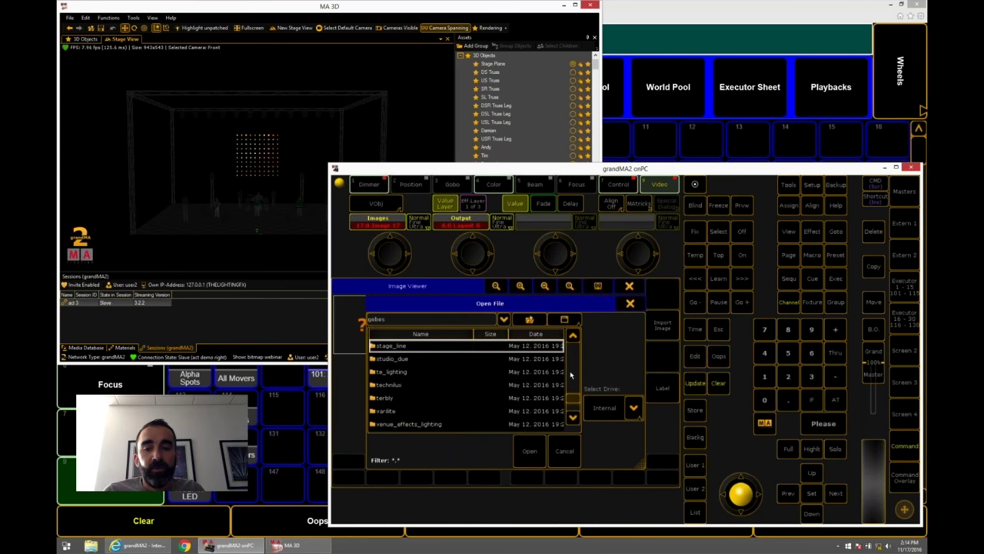
pyautogui.scroll(-10, 572, 404)
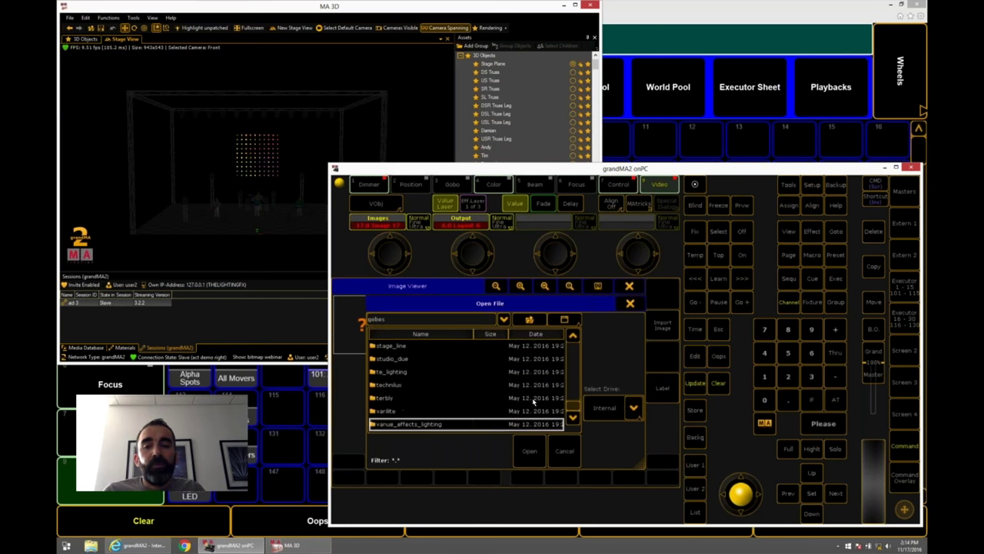
pyautogui.doubleClick(431, 412)
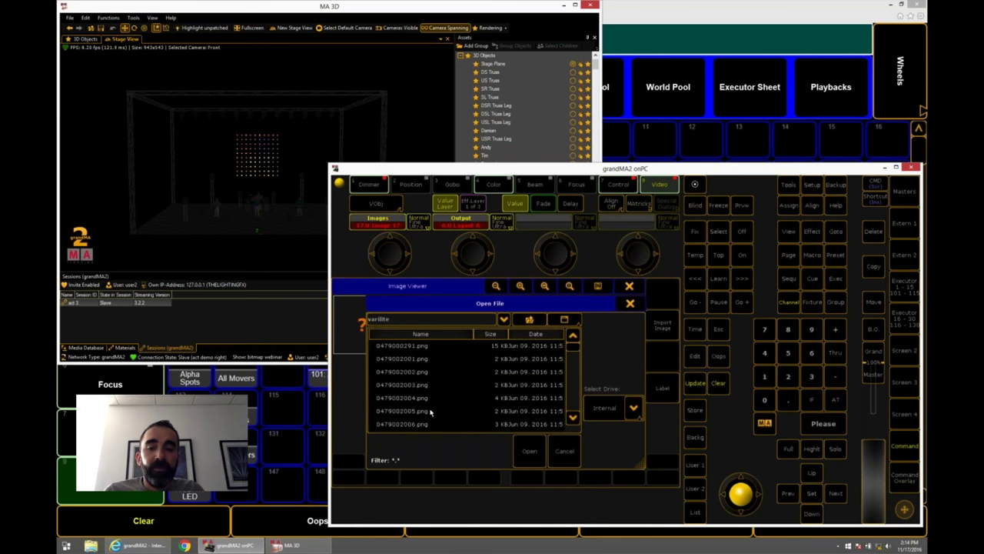
pyautogui.click(429, 384)
pyautogui.click(423, 403)
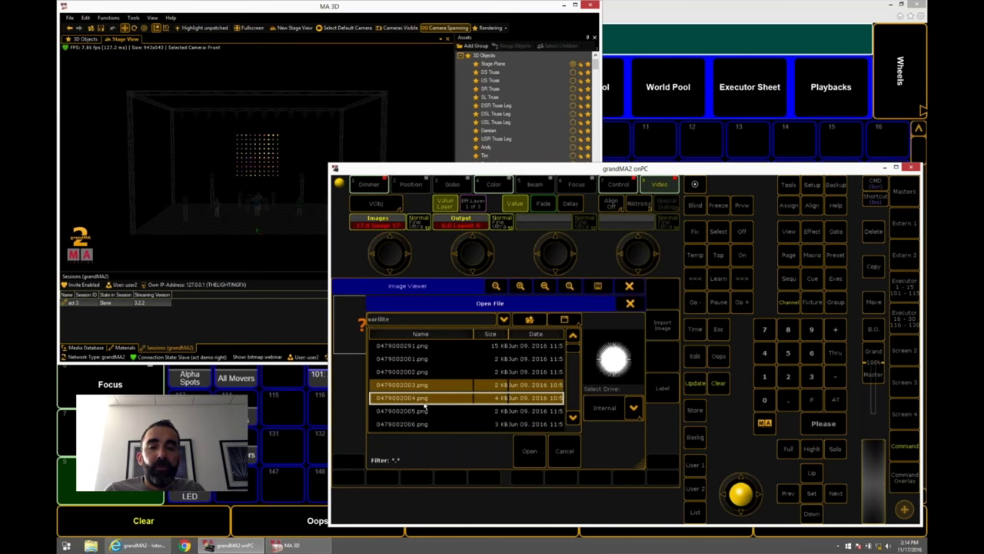
pyautogui.press('Down')
pyautogui.press('Down')
pyautogui.press('Down')
pyautogui.press('Down')
pyautogui.press('Down')
pyautogui.press('Down')
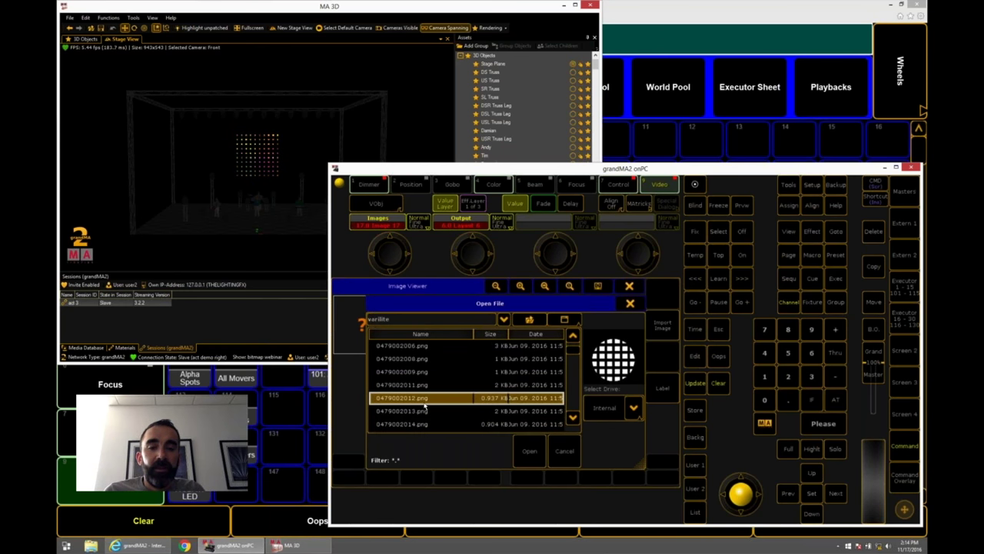
pyautogui.press('Down')
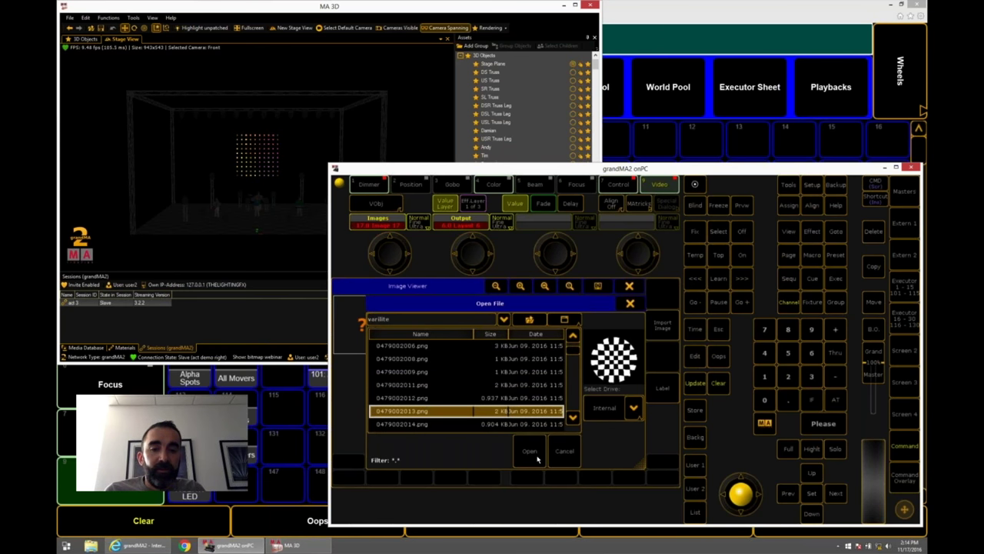
pyautogui.click(546, 320)
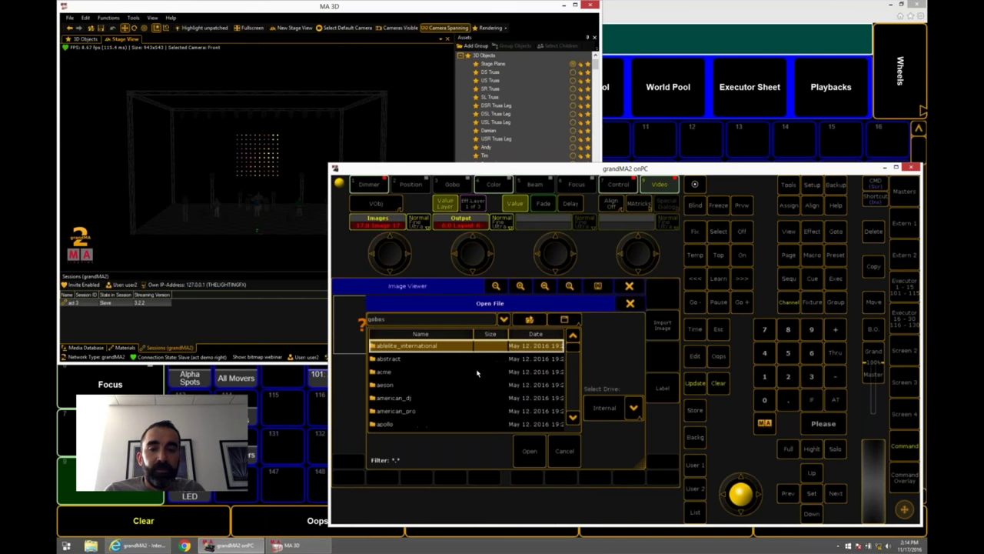
# Open gobos > apollo and load the colourful 059900CS-0009 image into the pool.
pyautogui.doubleClick(410, 424)
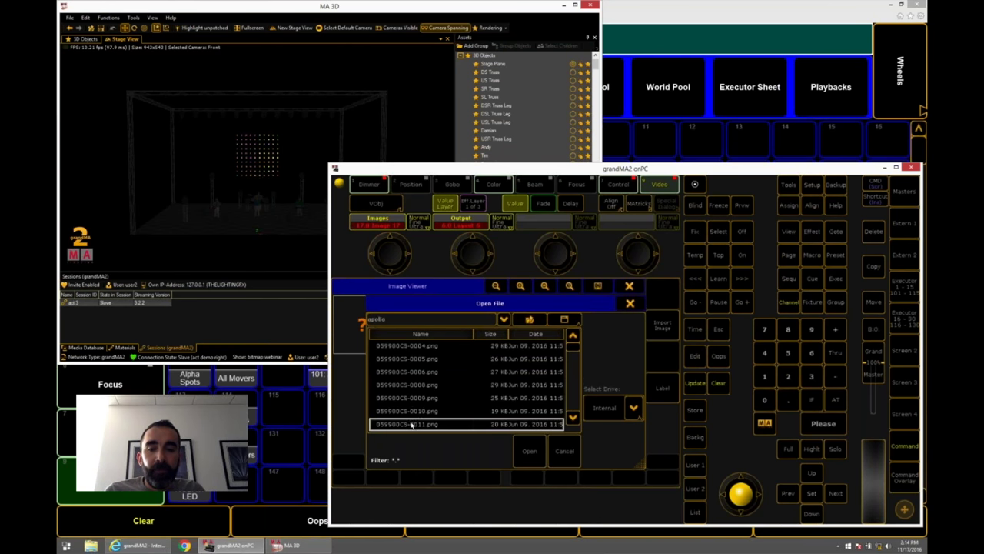
pyautogui.click(443, 346)
pyautogui.press('Down')
pyautogui.press('Down')
pyautogui.press('Down')
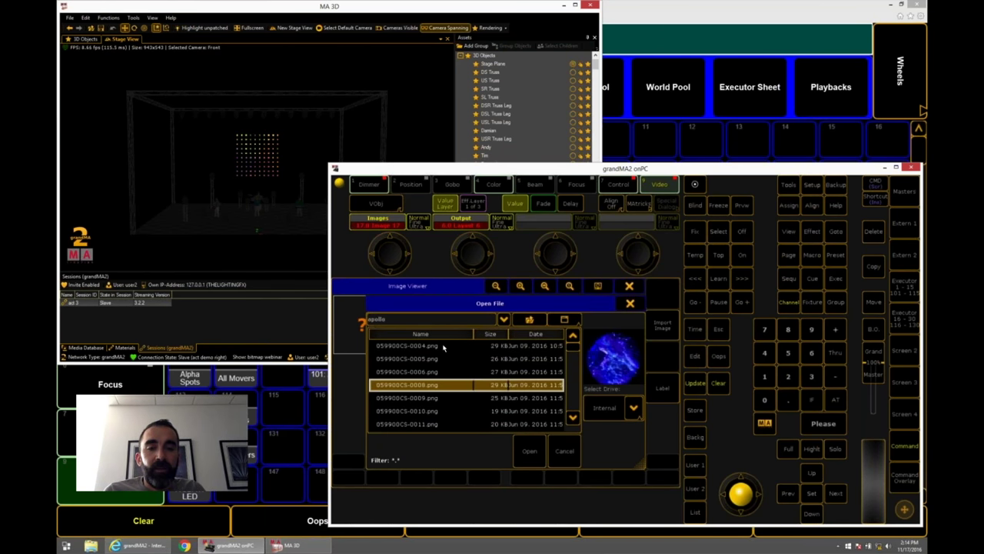
pyautogui.press('Up')
pyautogui.press('Up')
pyautogui.press('Down')
pyautogui.press('Down')
pyautogui.press('Down')
pyautogui.press('Down')
pyautogui.press('Down')
pyautogui.press('Up')
pyautogui.press('Up')
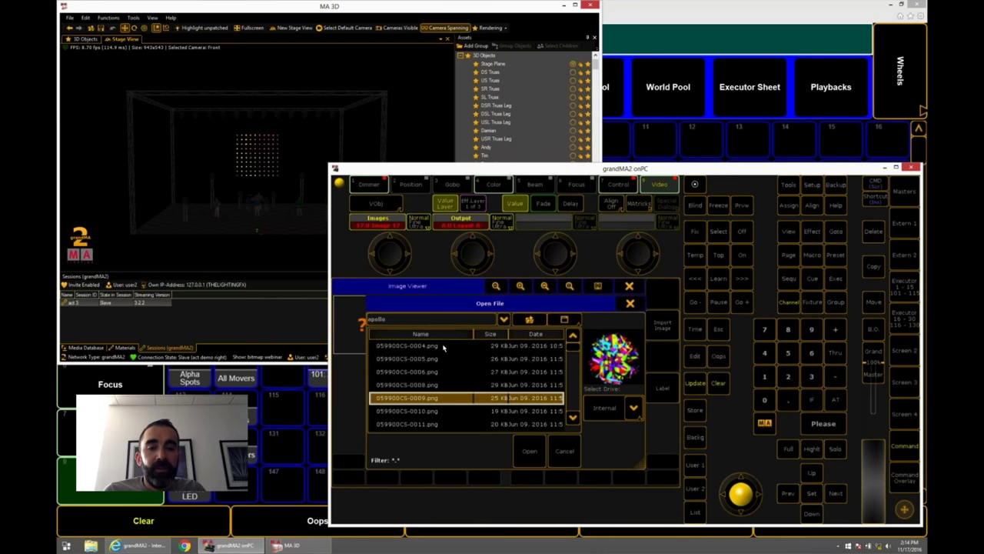
pyautogui.click(530, 458)
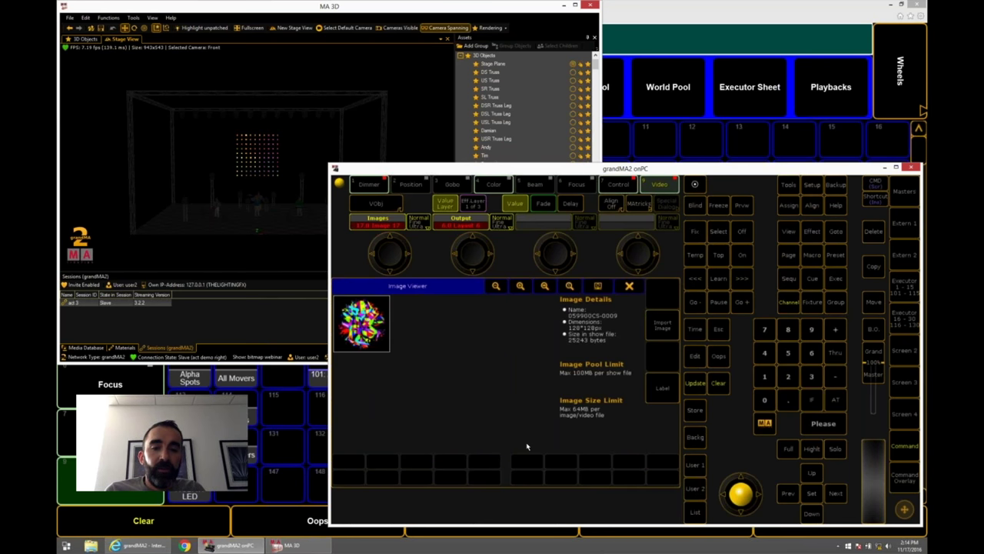
# Apply the imported 059900CS-0009 image to the bitmap and show its VScale values.
pyautogui.click(629, 285)
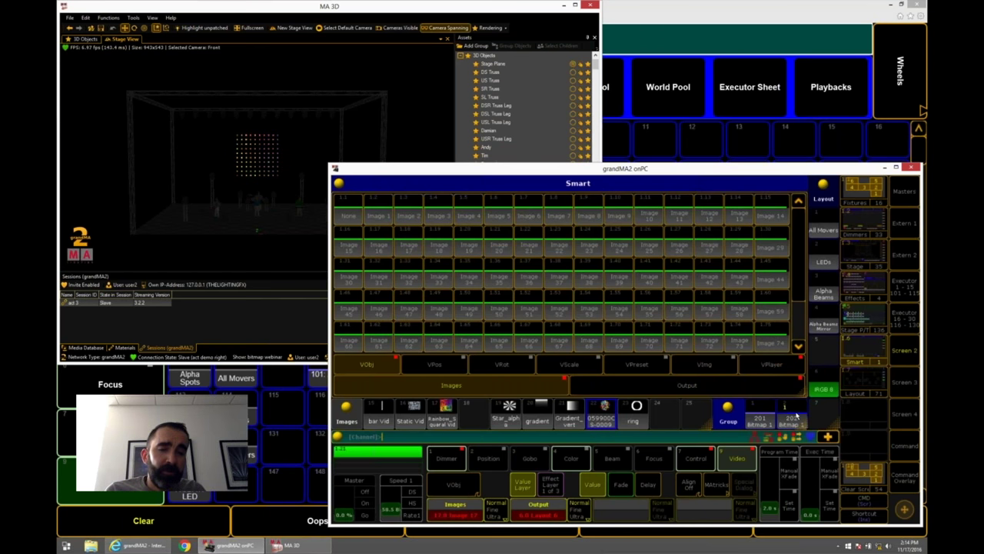
pyautogui.click(601, 411)
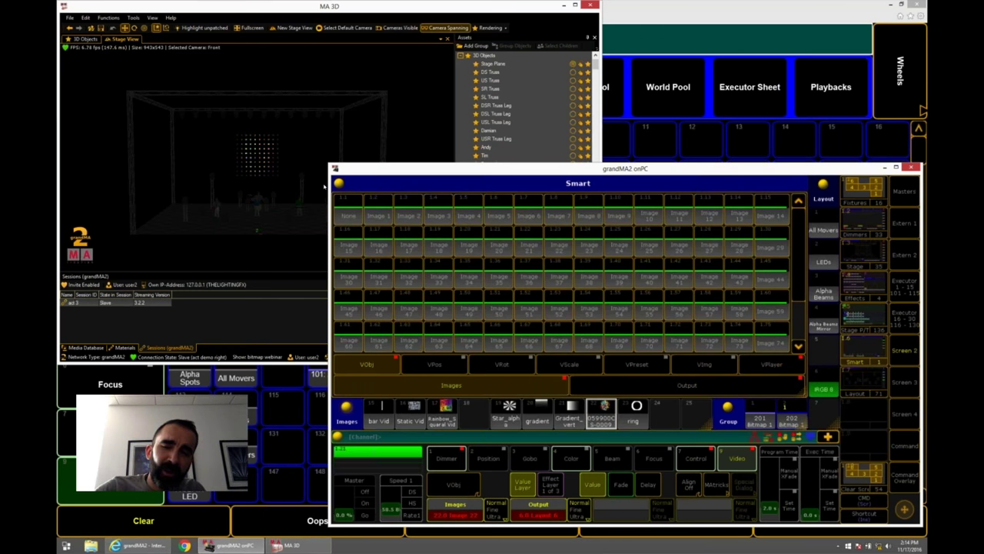
pyautogui.click(565, 365)
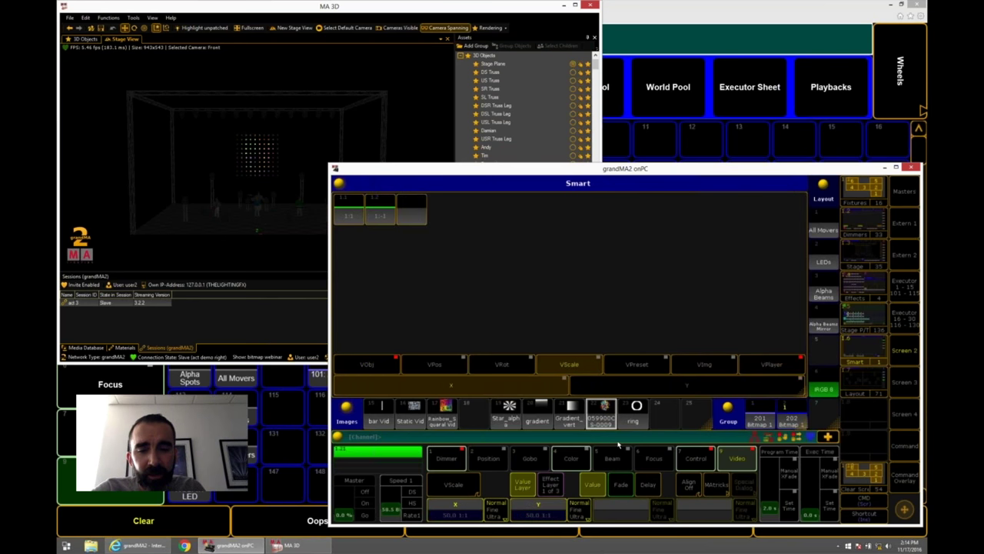
# Raise the VScale X and Y values with the encoders, then show the preset pools.
pyautogui.click(905, 446)
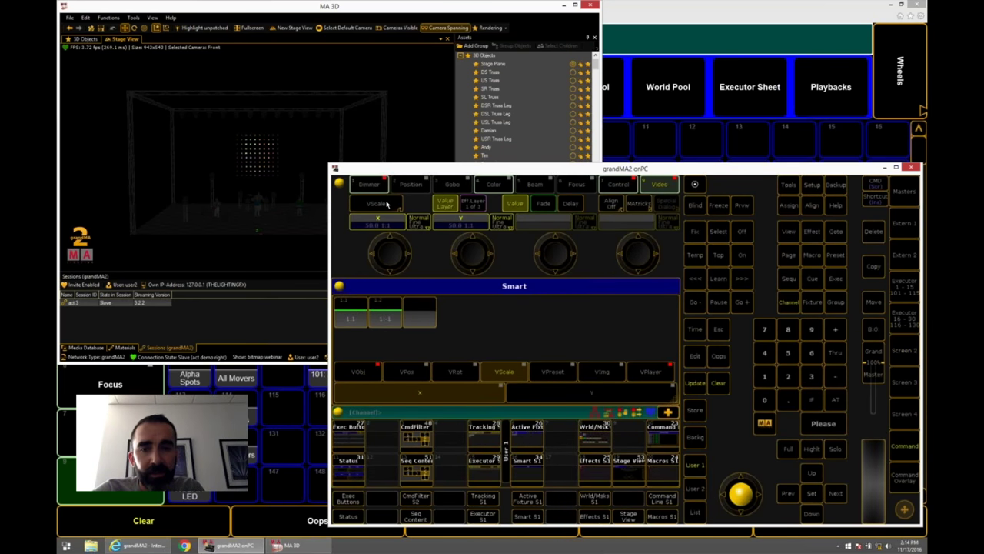
pyautogui.scroll(3, 392, 256)
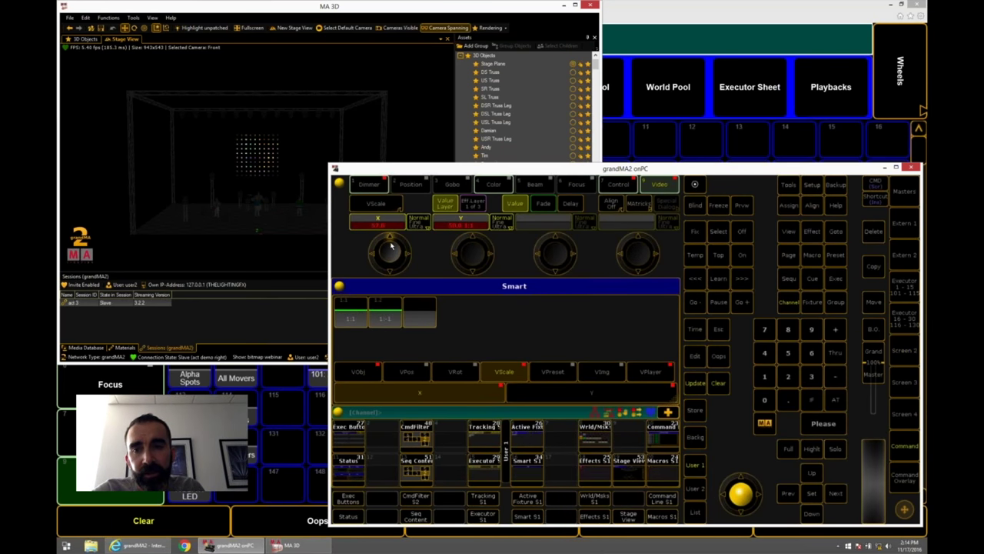
pyautogui.scroll(3, 476, 253)
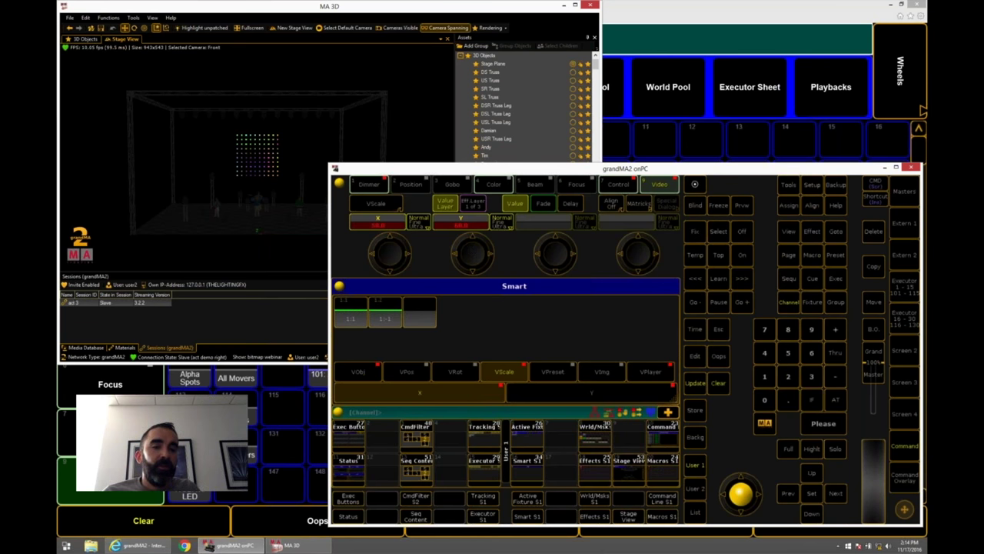
pyautogui.click(907, 413)
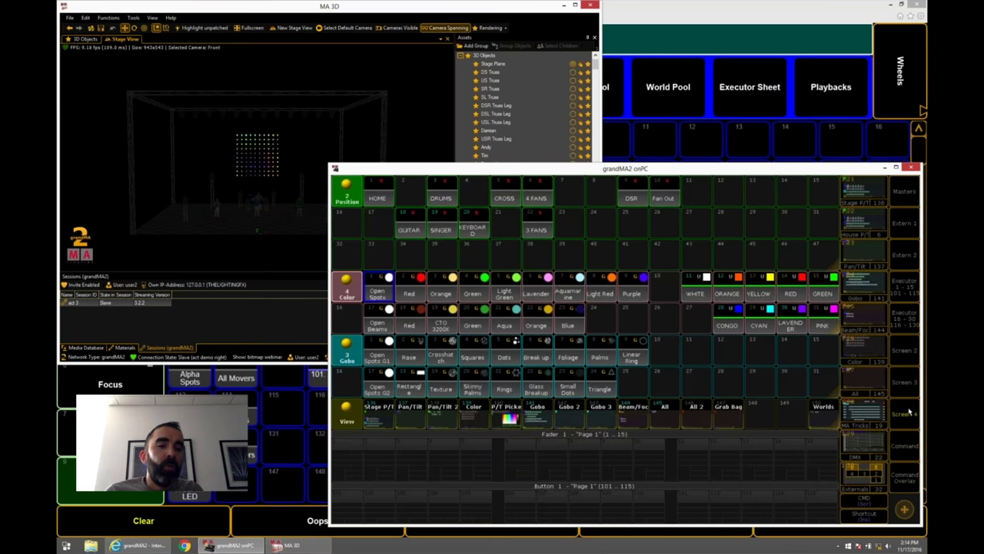
# Check the DMX output sheet, then return to the video rotation attributes.
pyautogui.click(865, 442)
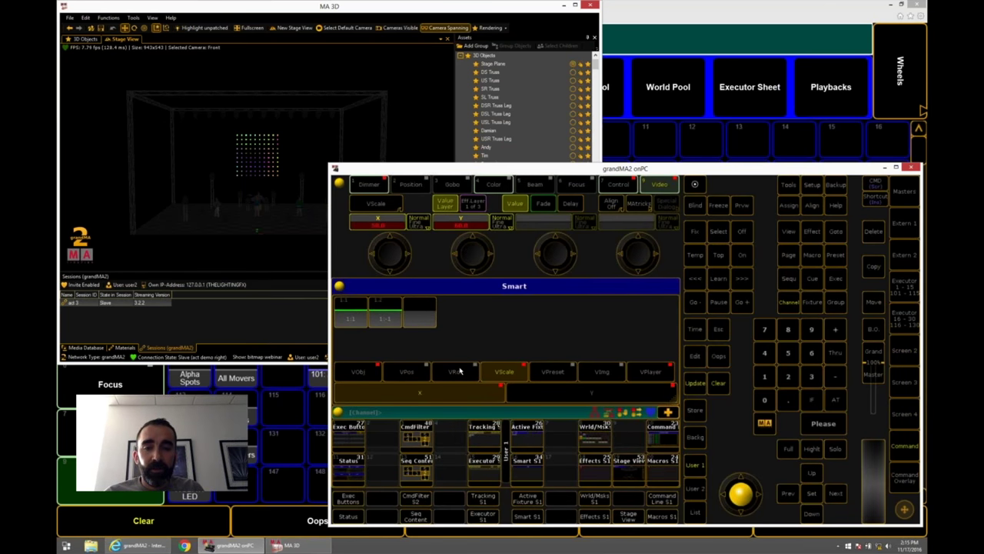
pyautogui.click(459, 371)
# Reset the image's Z rotation to 0 and give its effect layer the Ramp Plus form.
pyautogui.moveTo(392, 253); pyautogui.dragTo(392, 276)
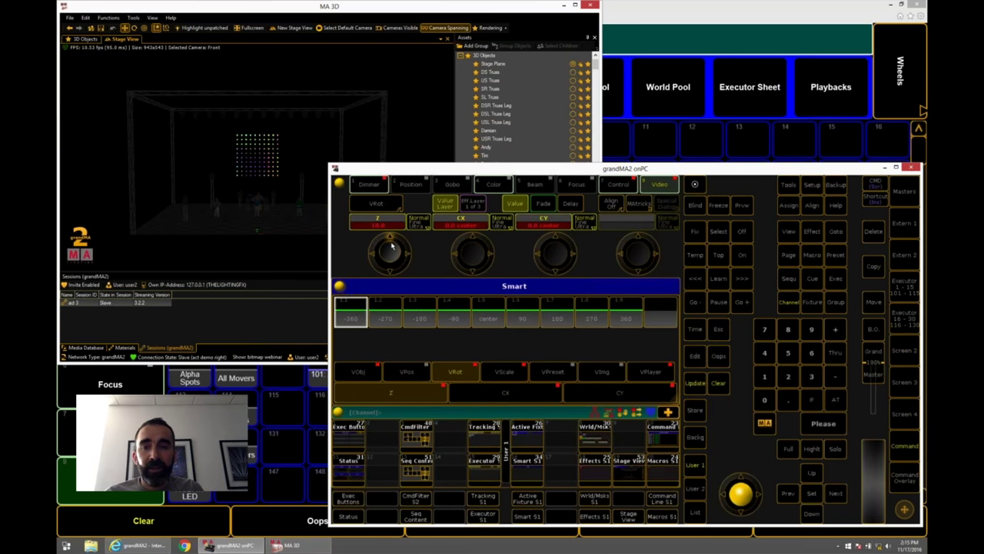
pyautogui.scroll(-5, 388, 249)
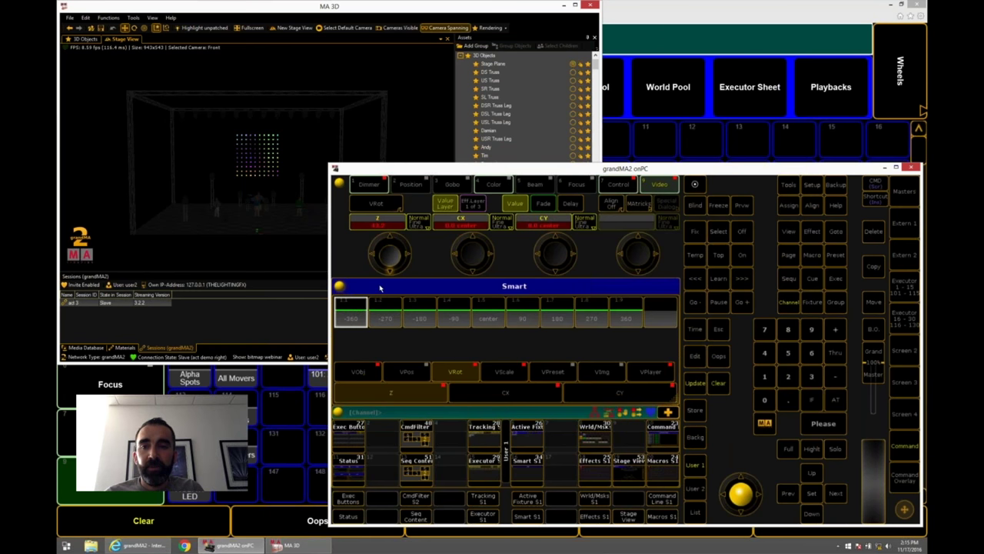
pyautogui.scroll(4, 387, 260)
pyautogui.scroll(1, 387, 219)
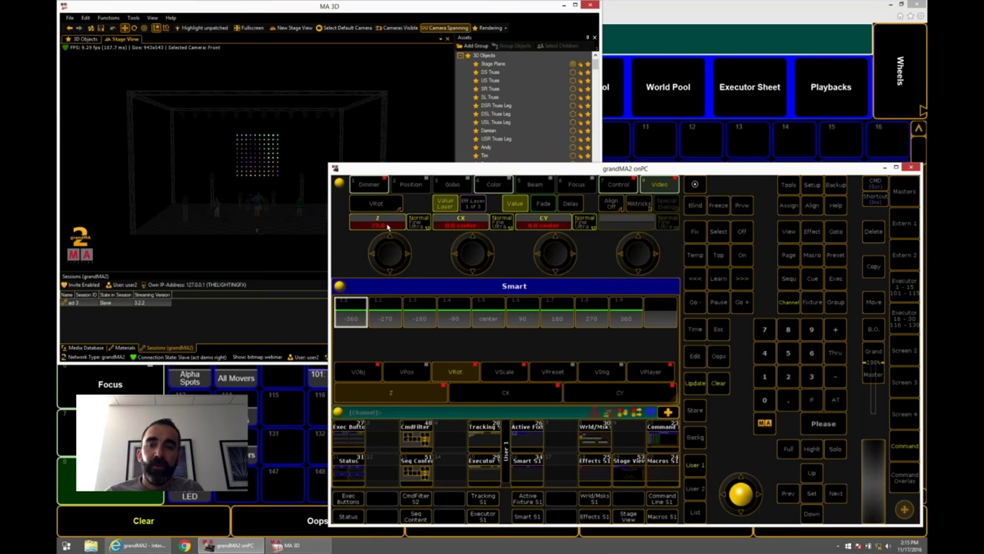
pyautogui.click(472, 203)
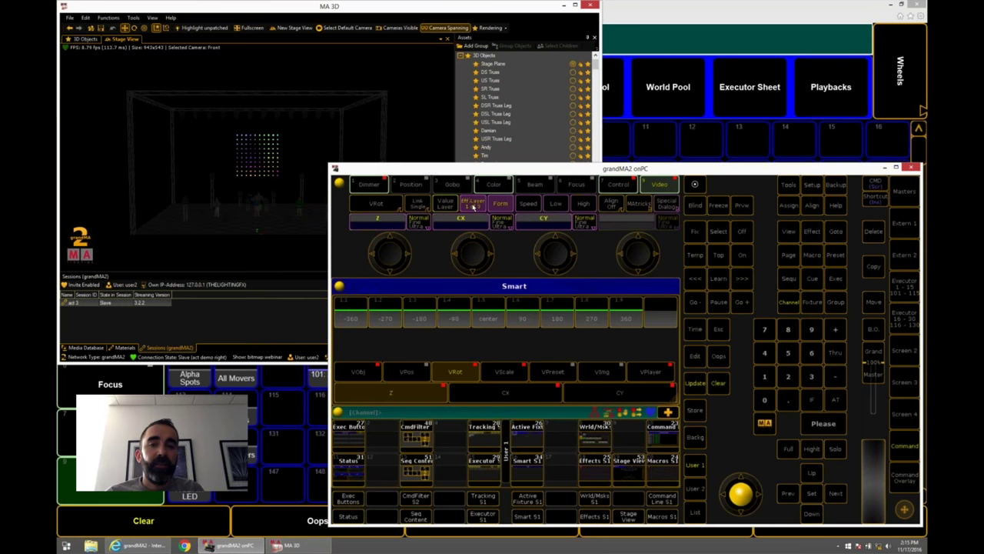
pyautogui.click(389, 224)
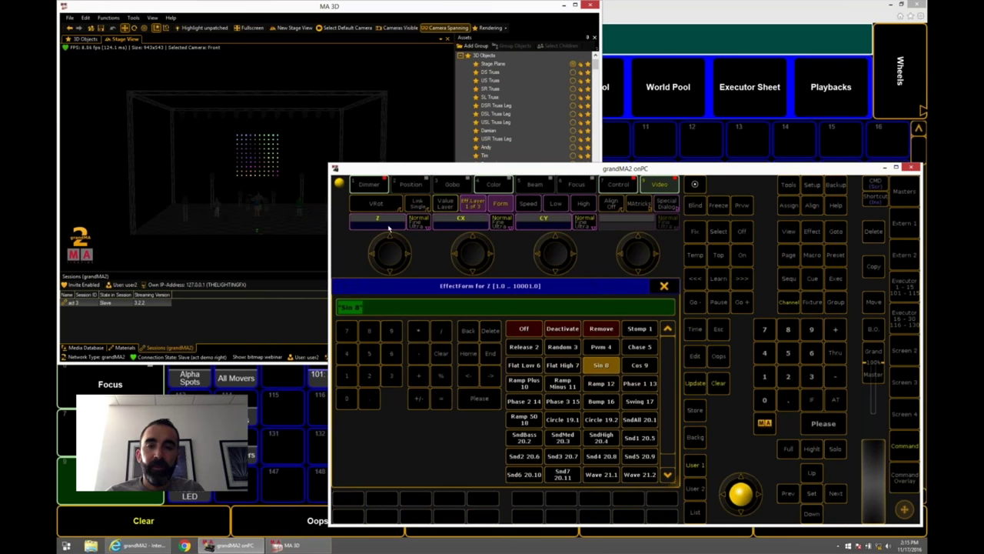
pyautogui.click(536, 387)
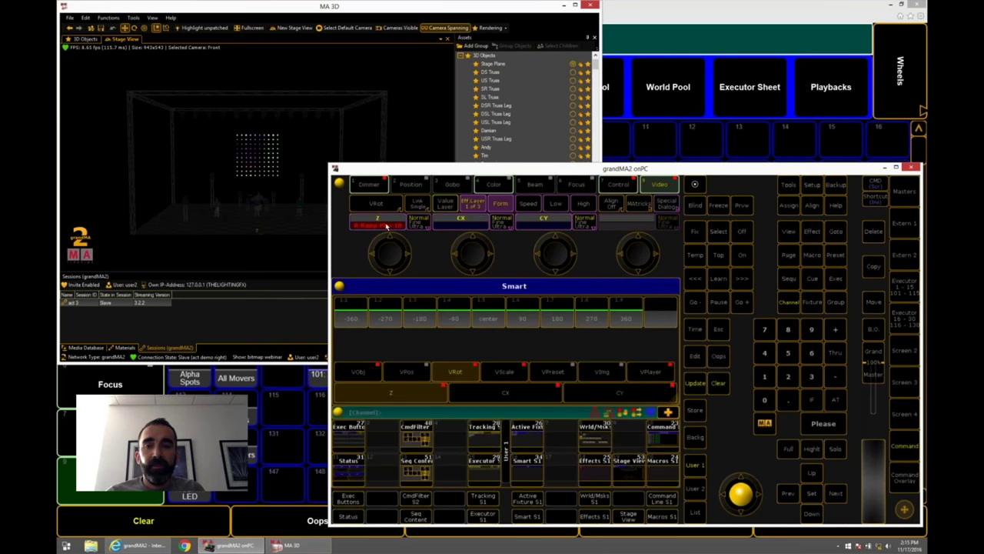
# Set the Z rotation effect speed to 120 BPM, revise it to 60 BPM, and show the Fixture sheet.
pyautogui.click(519, 204)
pyautogui.click(396, 225)
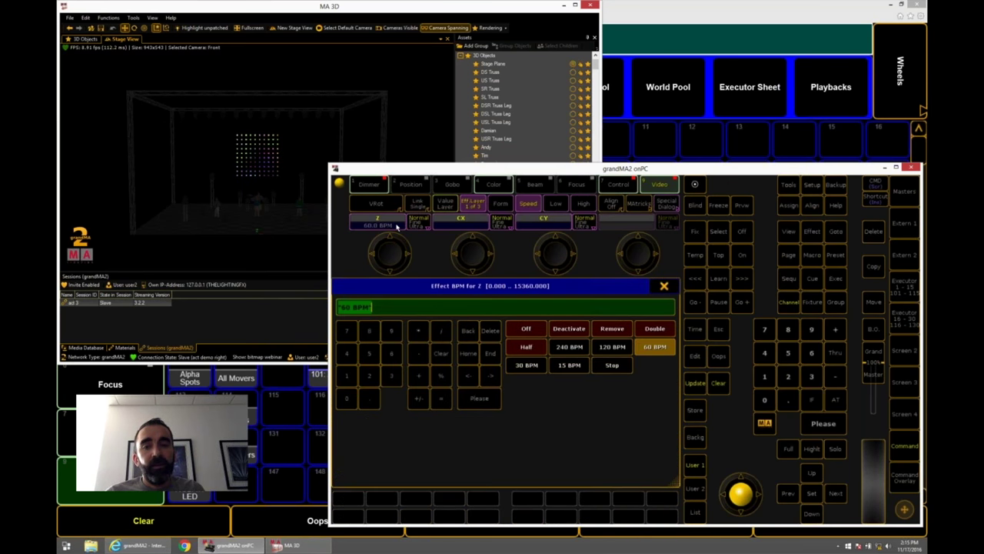
pyautogui.write('120')
pyautogui.press('Return')
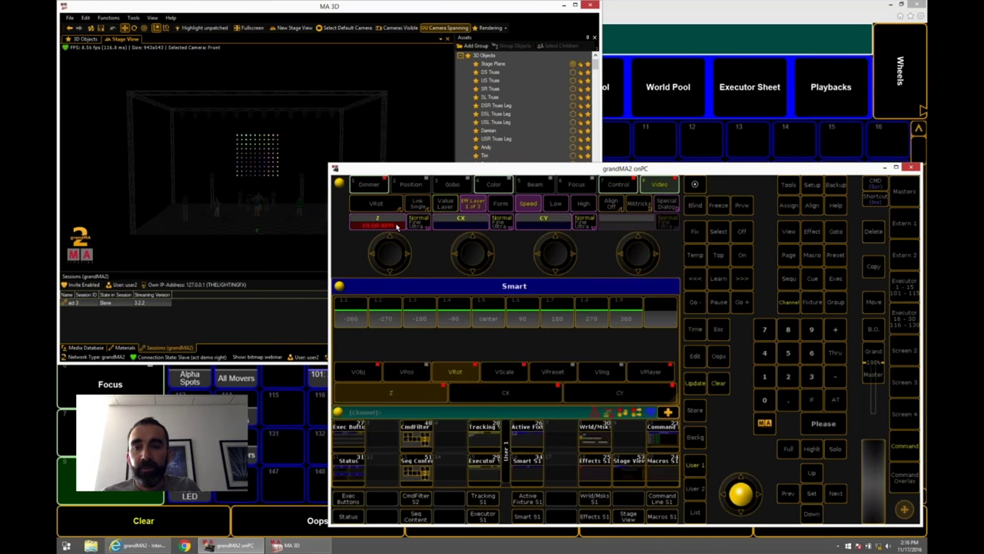
pyautogui.click(397, 225)
pyautogui.write('60')
pyautogui.press('Return')
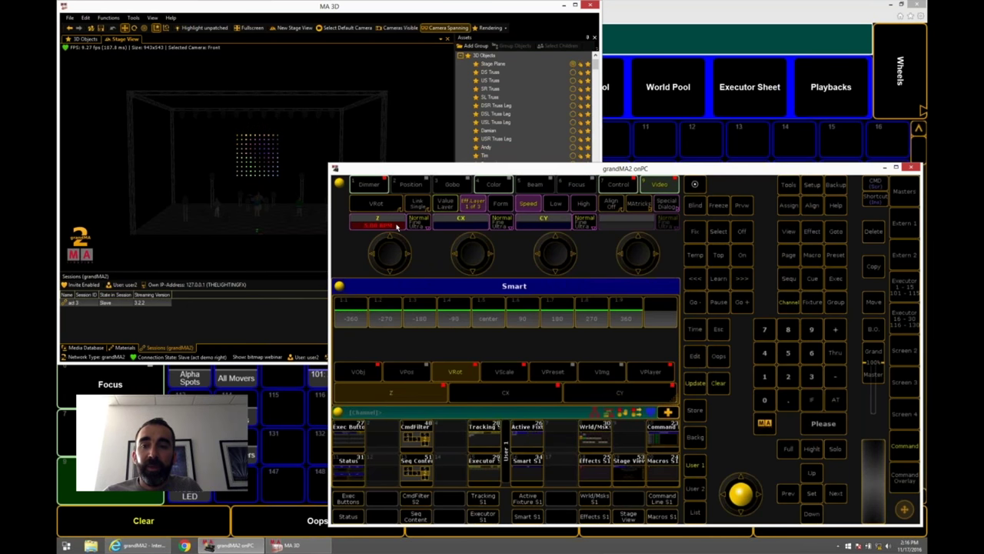
pyautogui.click(907, 380)
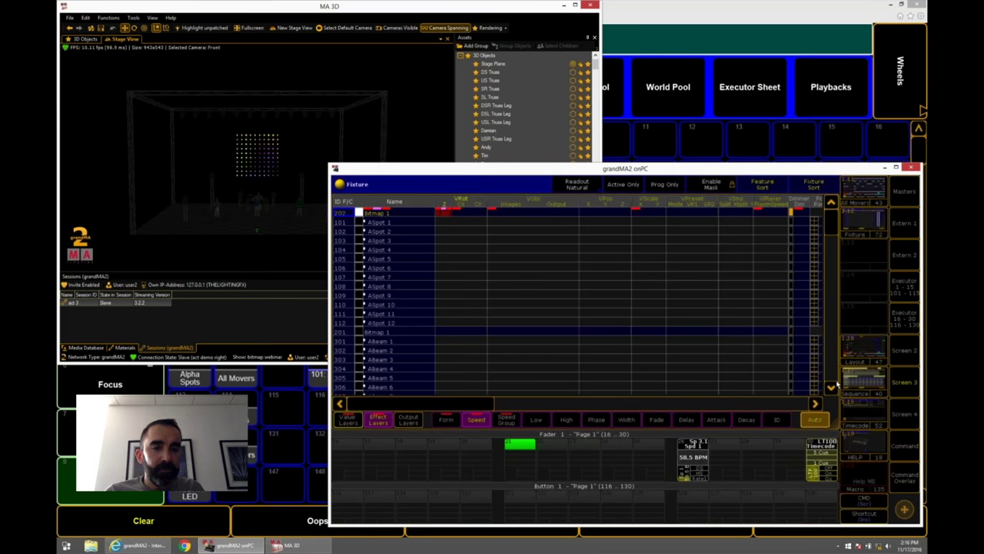
# Cycle through the layout and Smart views, then show the Effects pool with Running Effects.
pyautogui.click(871, 354)
pyautogui.click(909, 381)
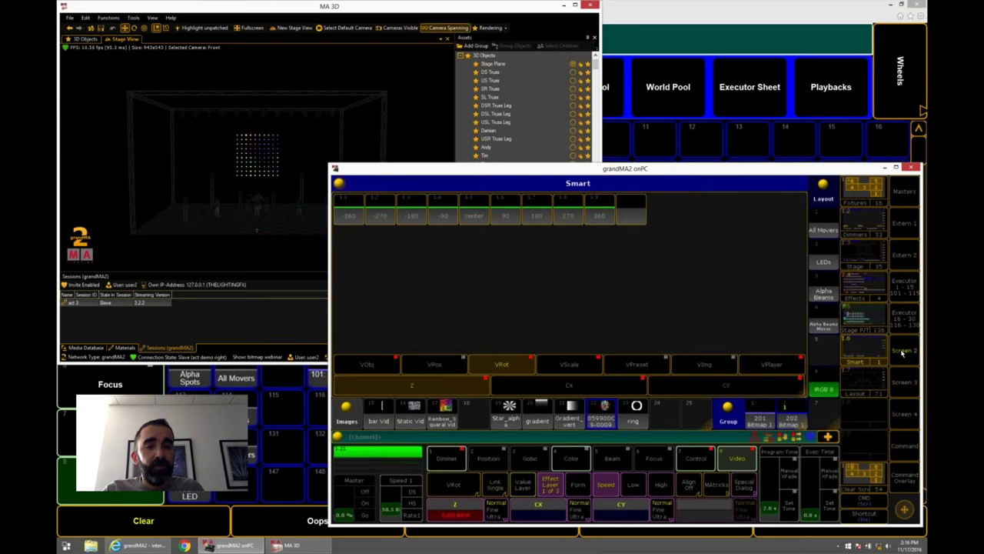
pyautogui.click(907, 381)
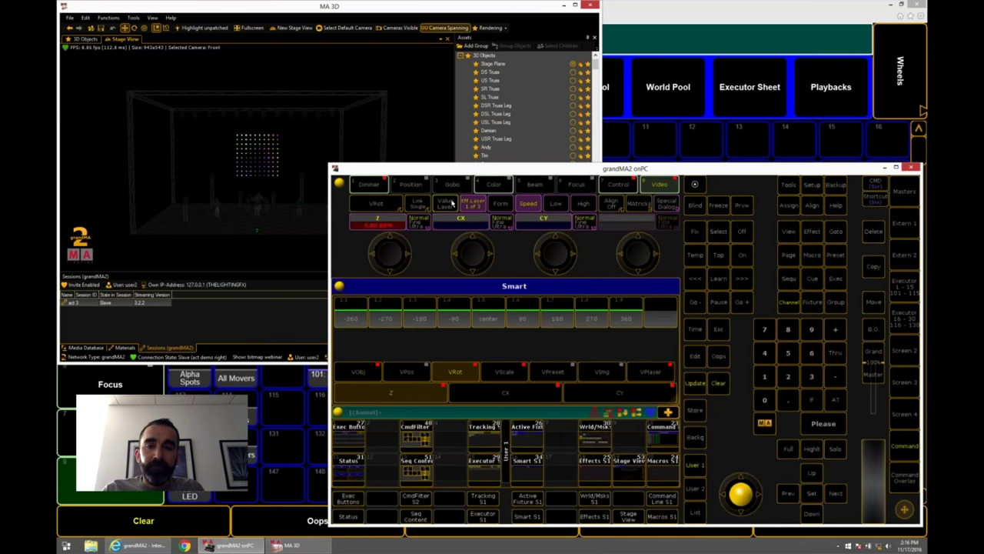
pyautogui.click(904, 350)
pyautogui.click(867, 291)
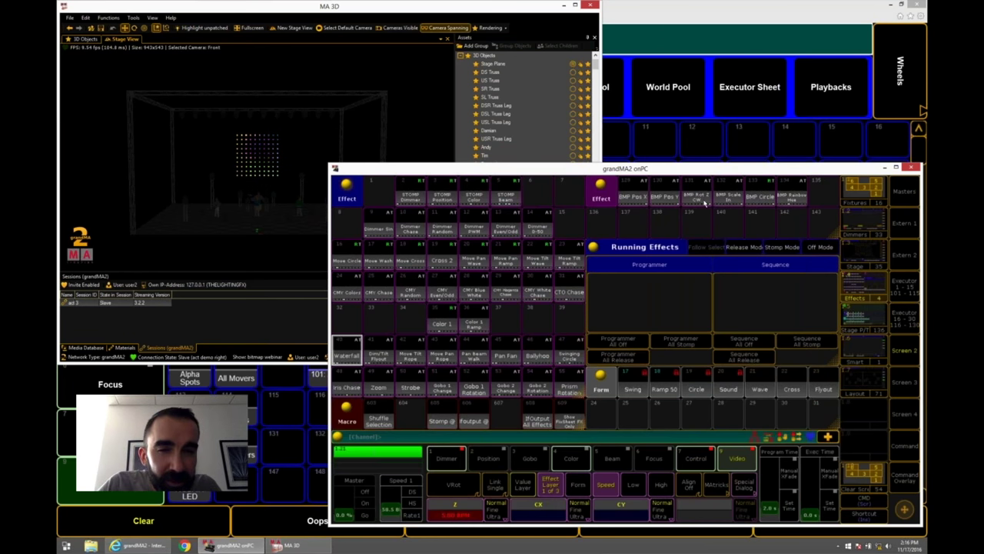
# Start BMP Rot Z CW and load it as a predefined effect into empty effect 137.
pyautogui.click(697, 197)
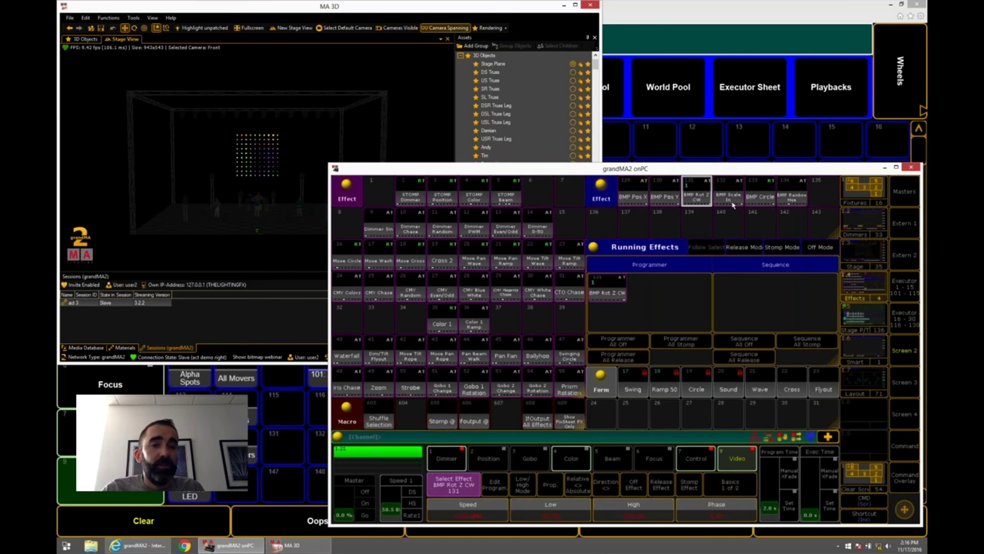
pyautogui.click(629, 218)
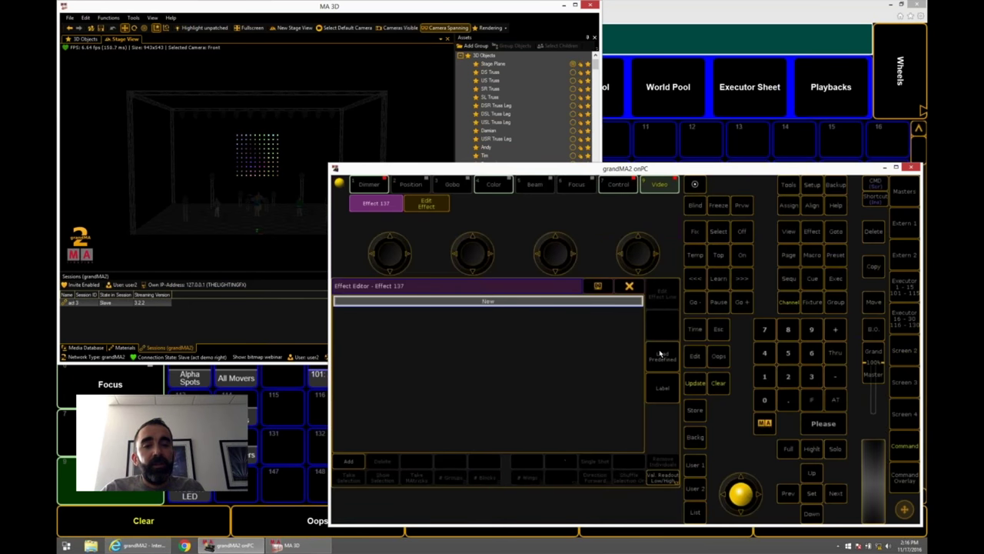
pyautogui.click(662, 355)
pyautogui.scroll(-10, 580, 343)
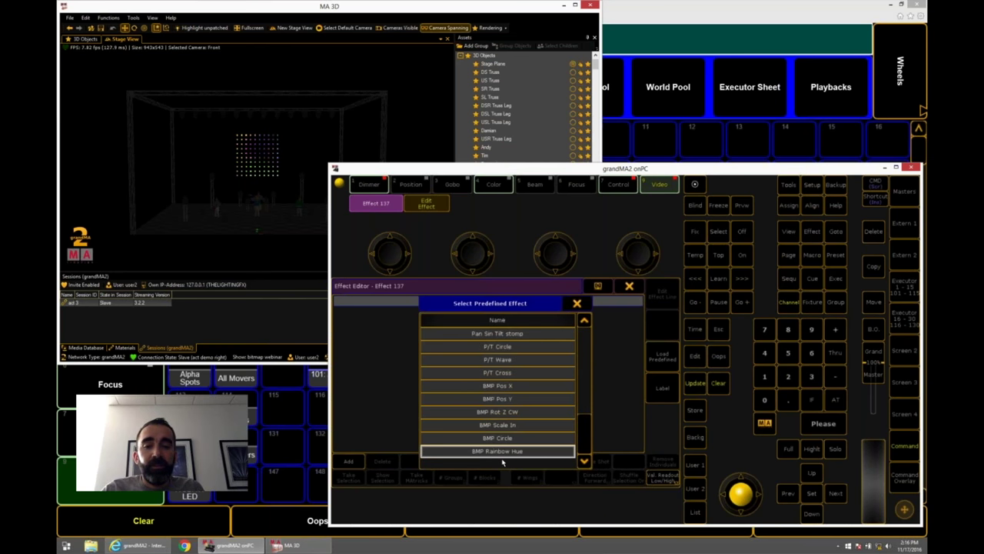
pyautogui.click(519, 415)
pyautogui.click(575, 305)
pyautogui.click(626, 287)
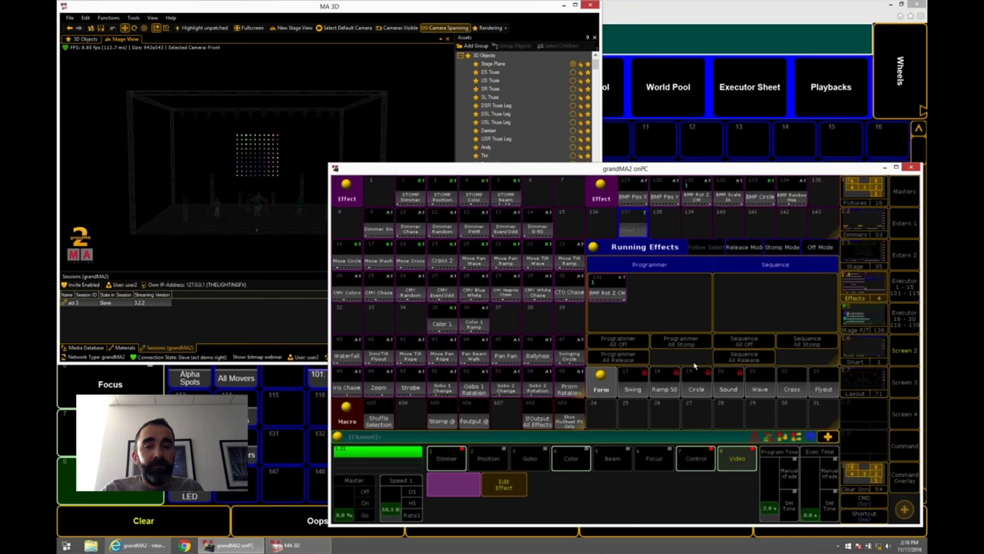
# Bring up the IRGB 8 fixture layout.
pyautogui.click(903, 450)
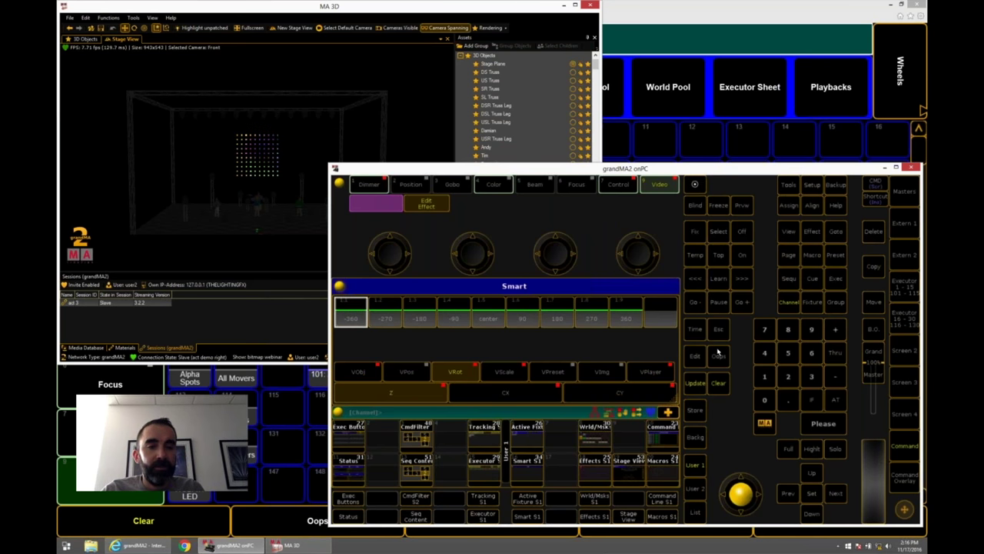
pyautogui.click(901, 356)
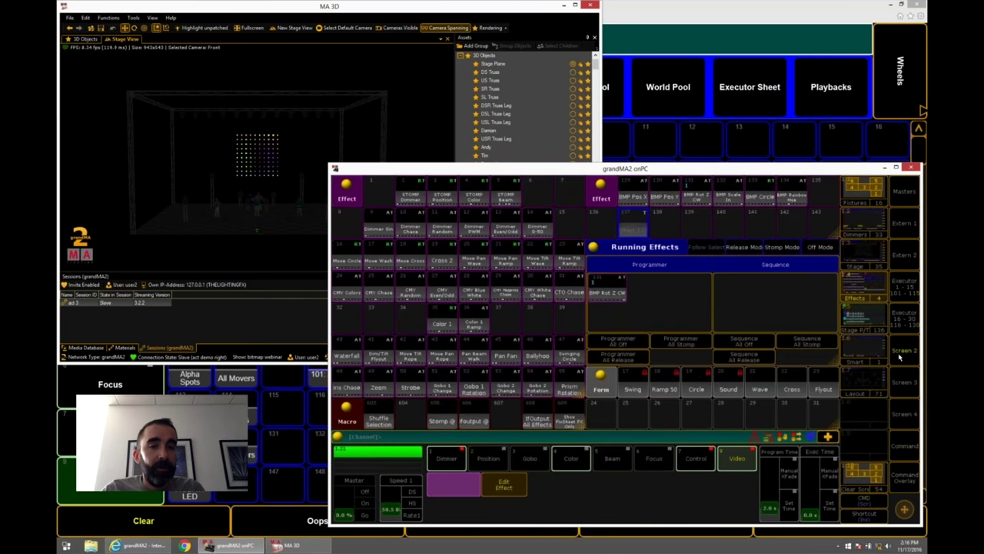
pyautogui.click(903, 386)
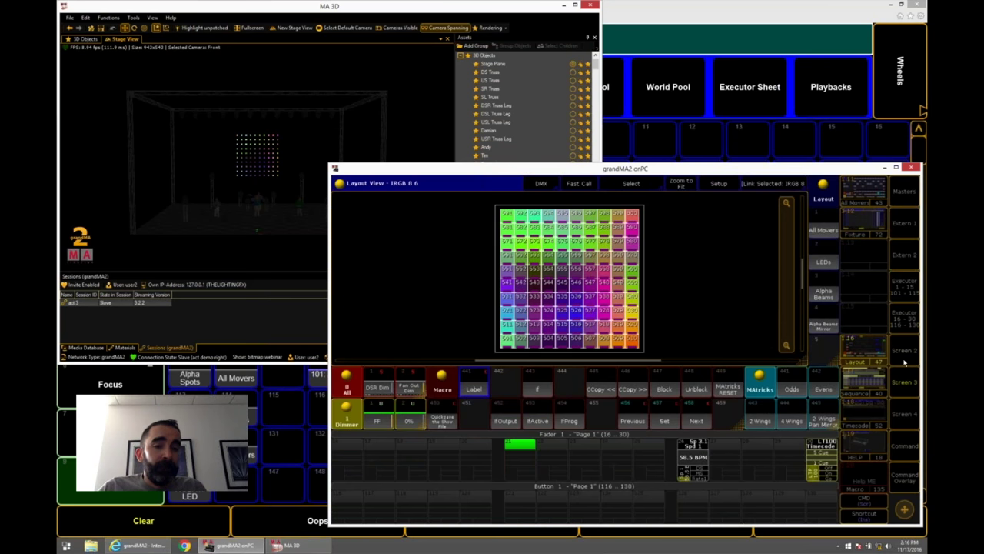
# Clear the current fixture selection from the command keypad.
pyautogui.click(865, 387)
pyautogui.click(864, 362)
pyautogui.click(864, 361)
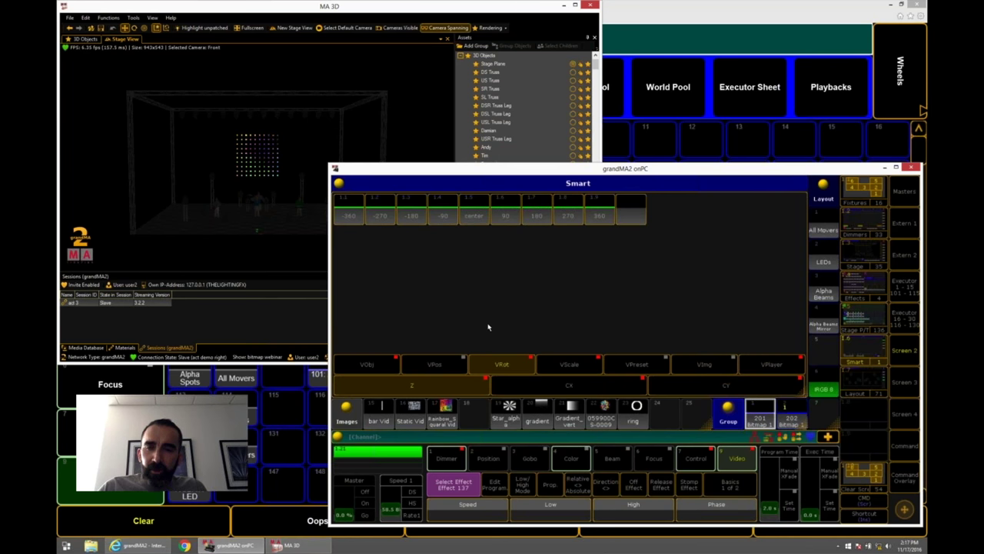
pyautogui.click(905, 445)
pyautogui.click(719, 382)
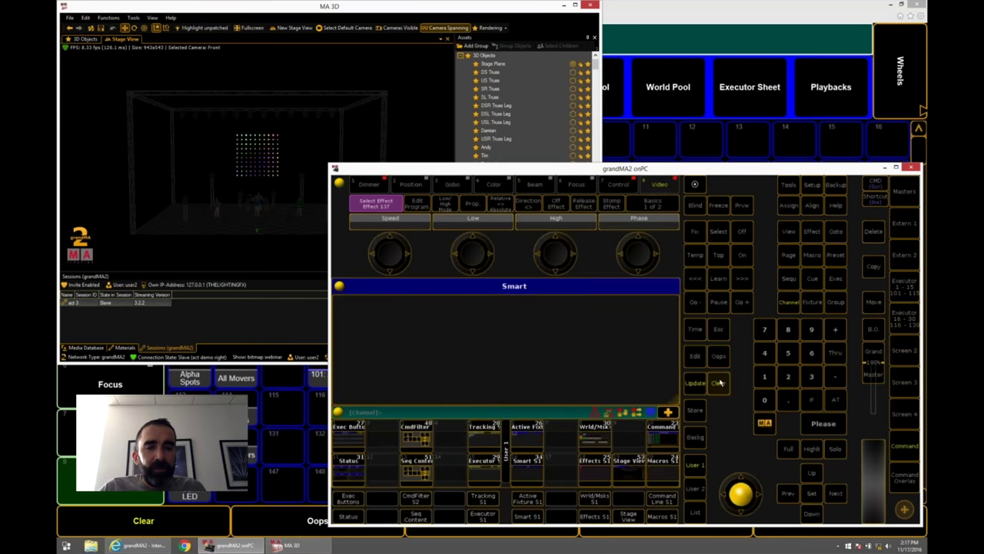
# Select the Alpha Beams group and check it in its fixture layout.
pyautogui.click(909, 349)
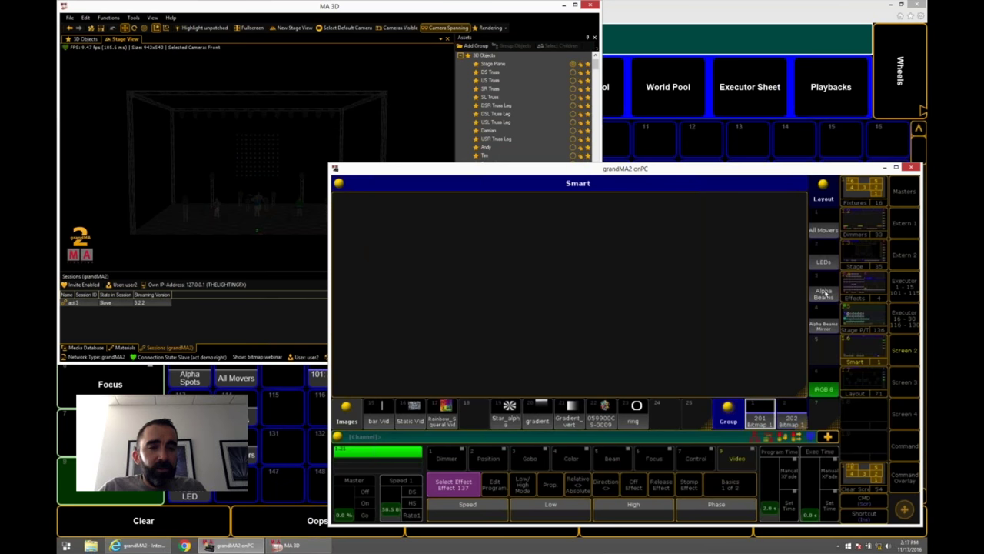
pyautogui.click(824, 292)
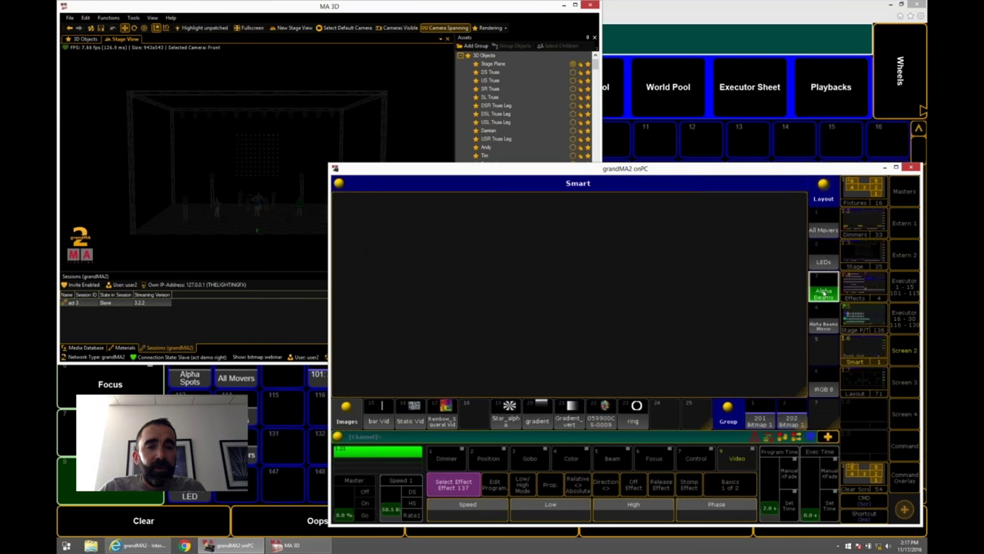
pyautogui.click(857, 378)
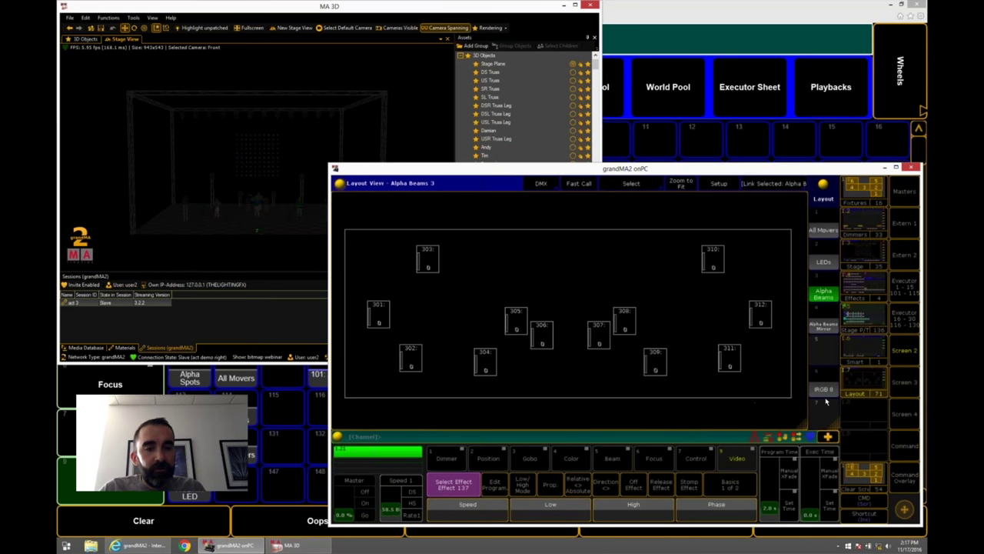
pyautogui.click(862, 353)
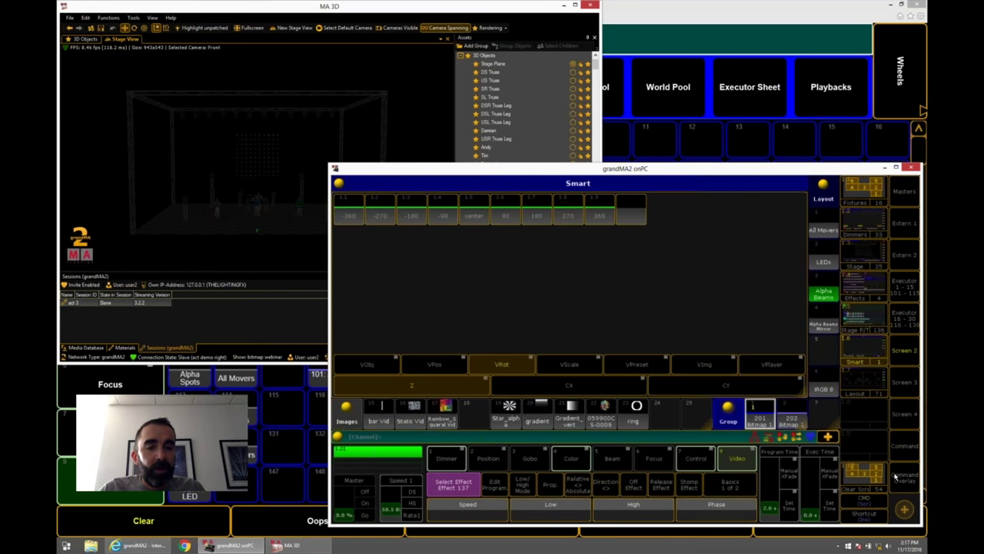
pyautogui.click(904, 477)
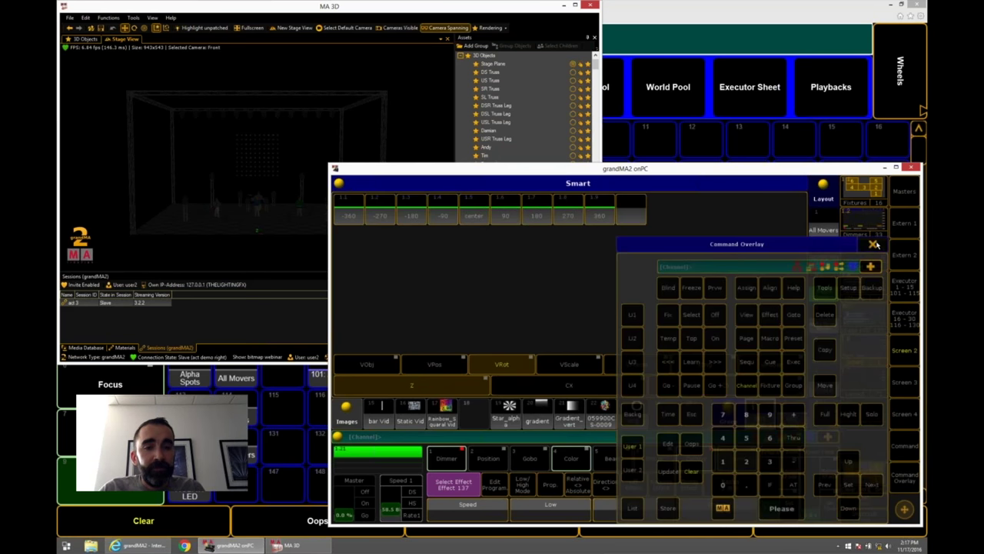
# Give the Alpha Beams video object Image 15 with Layout 3 as output.
pyautogui.click(872, 243)
pyautogui.click(379, 364)
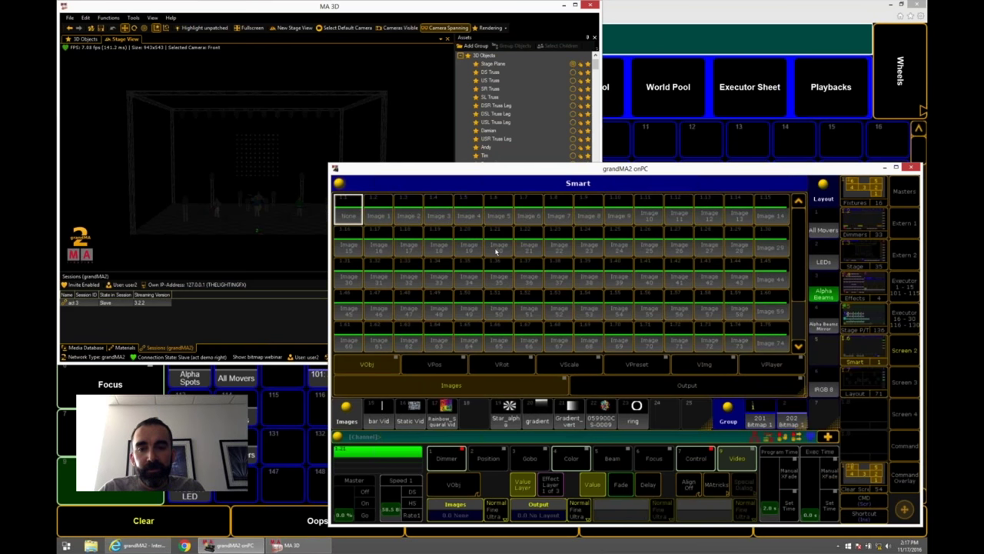
pyautogui.click(344, 256)
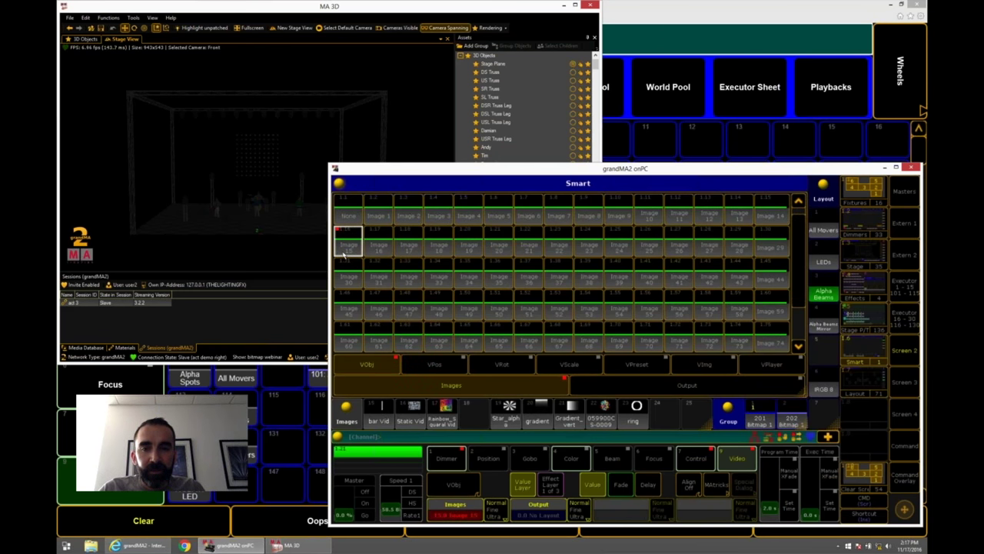
pyautogui.click(632, 385)
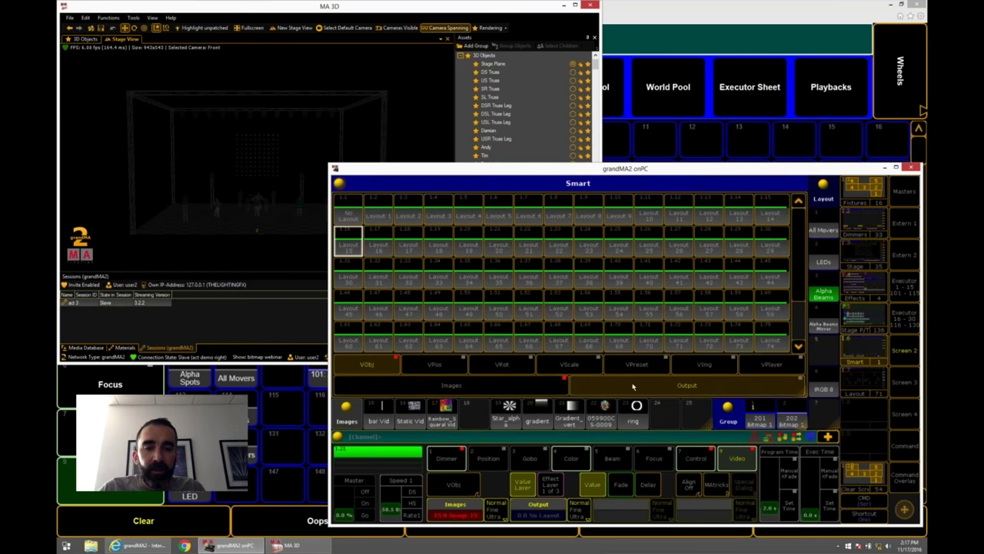
pyautogui.click(435, 217)
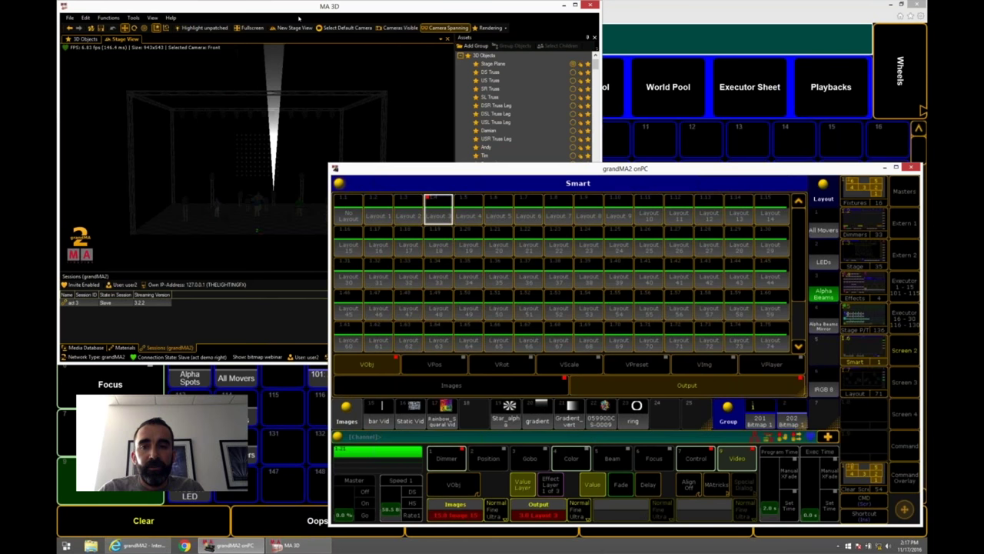
# Check the beams in MA 3D, then show the Alpha Beams Mirror layout.
pyautogui.click(177, 203)
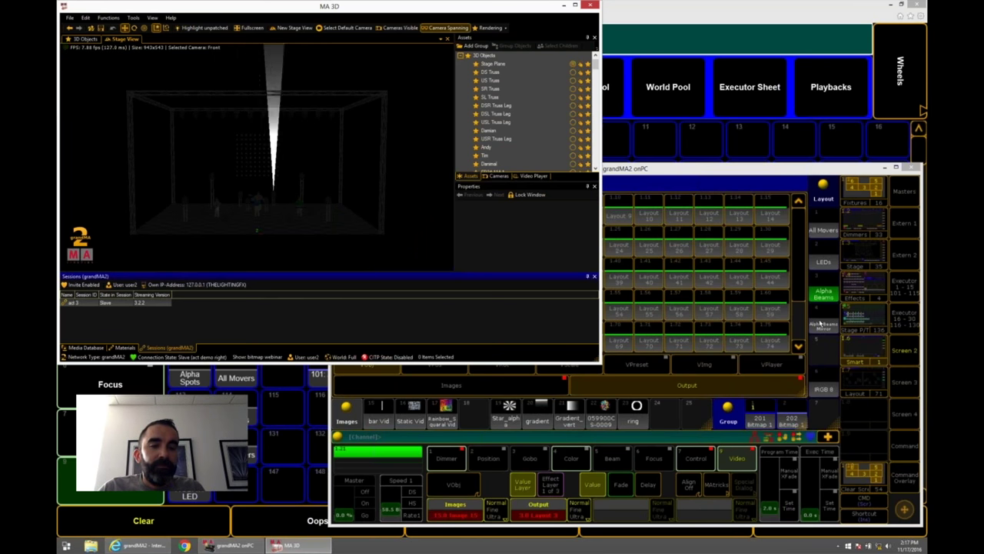
pyautogui.click(822, 324)
pyautogui.click(863, 374)
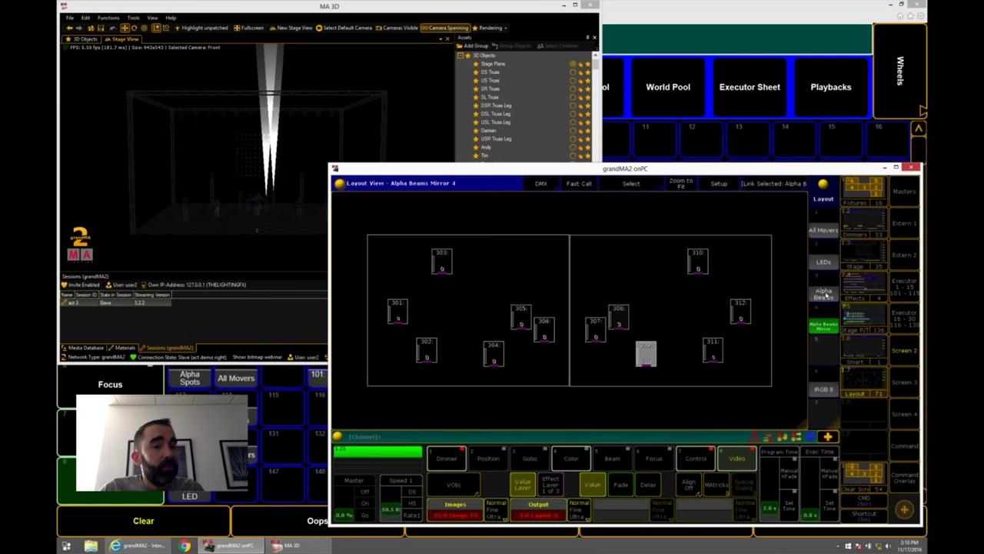
# Store the All Movers view into an empty view slot, open it and zoom to fit.
pyautogui.click(823, 228)
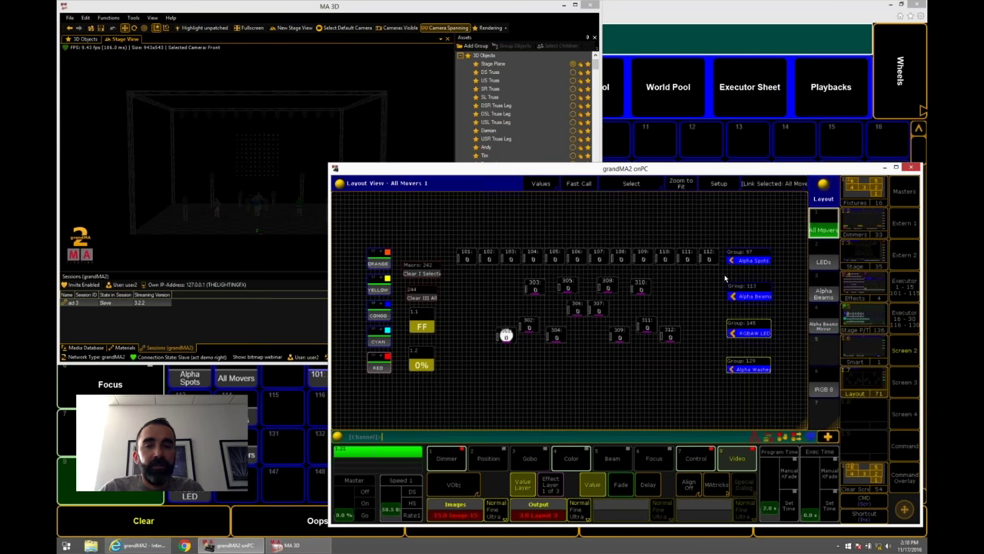
pyautogui.click(906, 479)
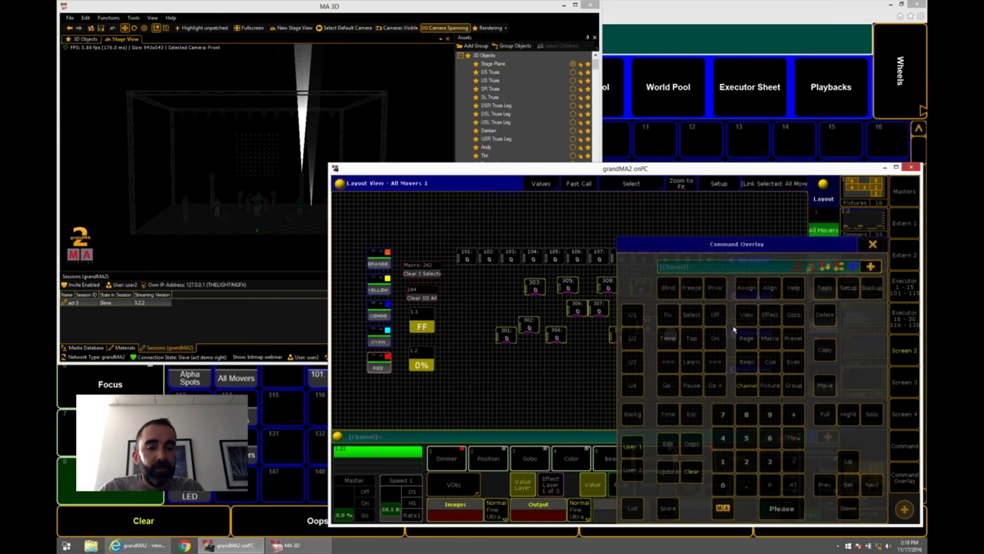
pyautogui.click(668, 507)
pyautogui.moveTo(766, 251); pyautogui.dragTo(535, 250)
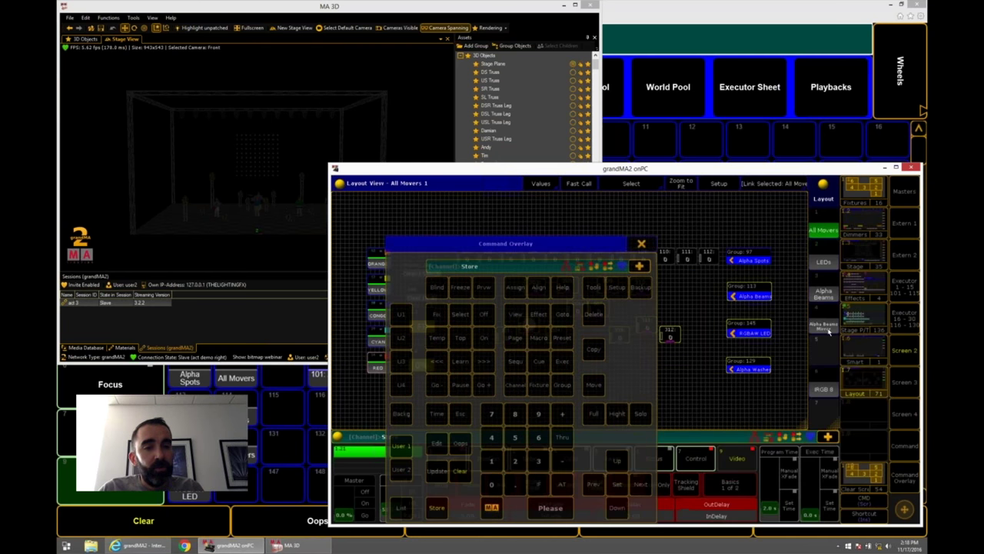
pyautogui.click(824, 415)
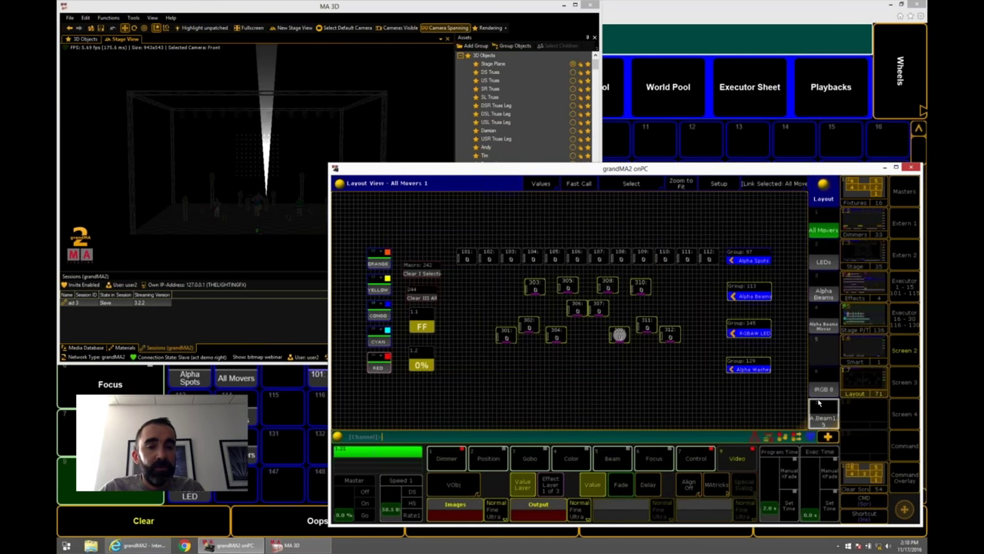
pyautogui.click(821, 415)
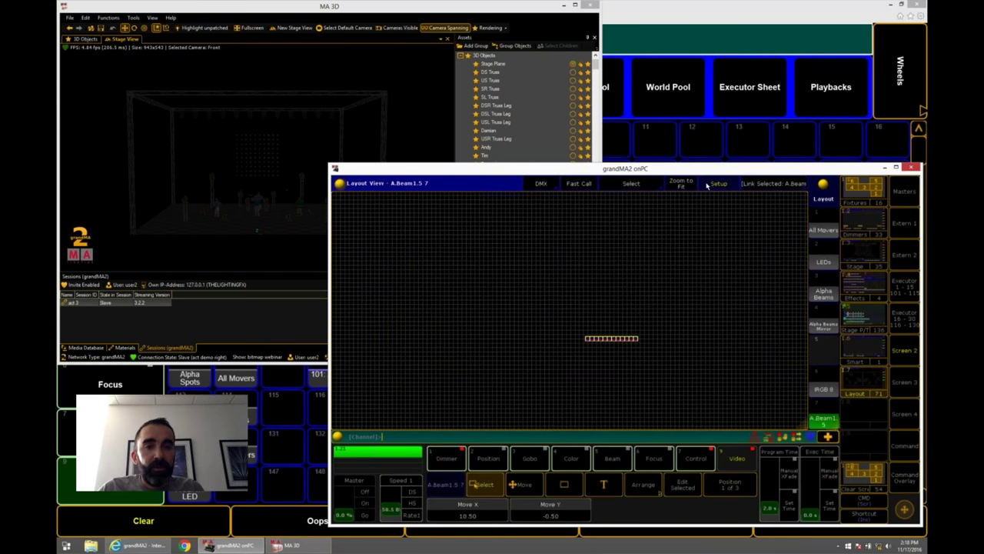
pyautogui.click(683, 184)
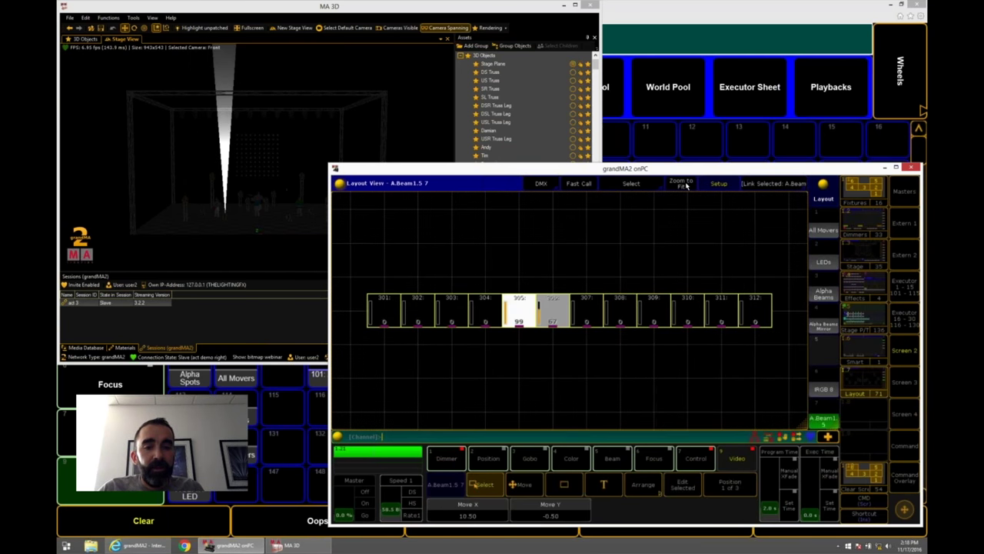
# Place a camera on the new layout and refit the fixtures in view.
pyautogui.click(562, 483)
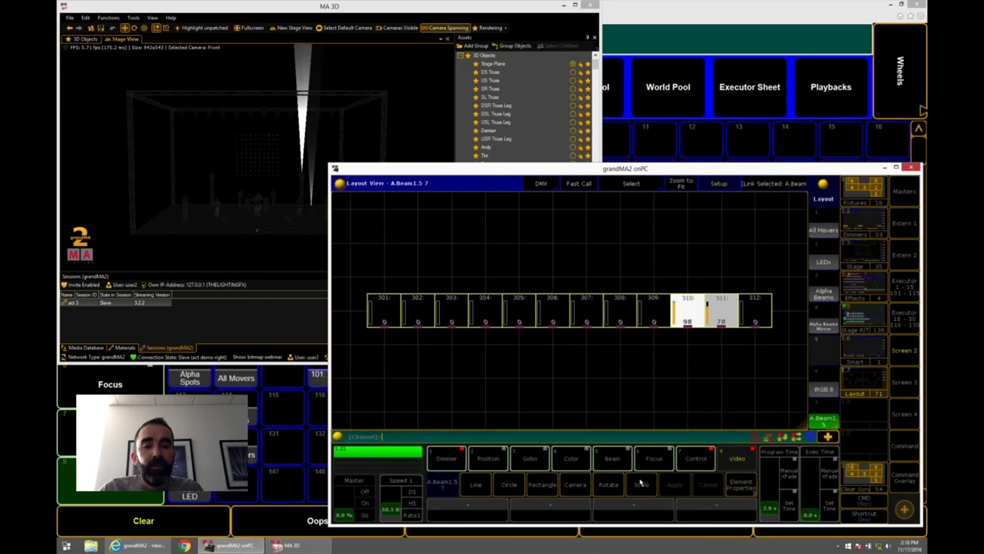
pyautogui.click(575, 484)
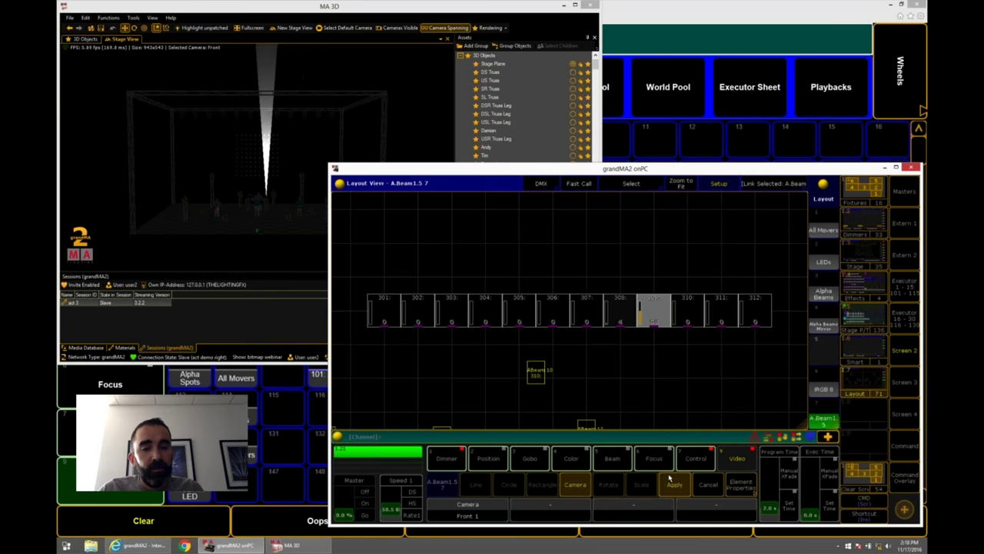
pyautogui.click(671, 481)
pyautogui.click(679, 184)
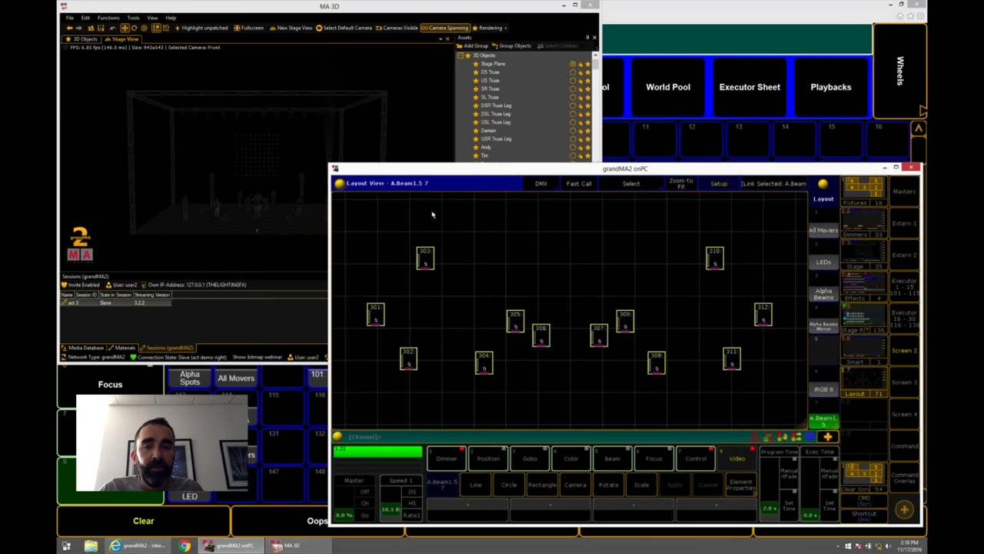
# Set the layout's Grid X to 0.00 in Layout Options > Layout Data.
pyautogui.click(339, 183)
pyautogui.click(608, 273)
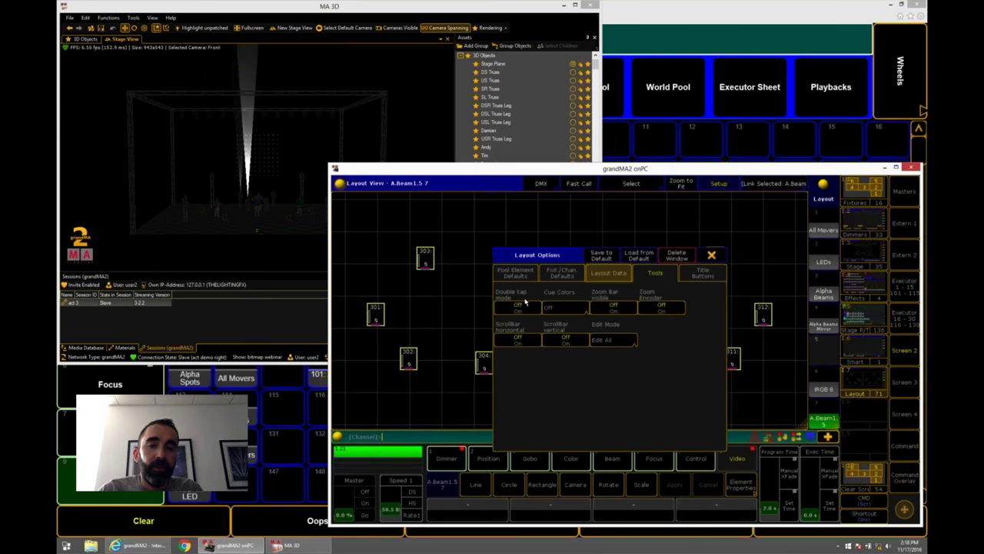
pyautogui.click(521, 308)
pyautogui.write('000')
pyautogui.press('Return')
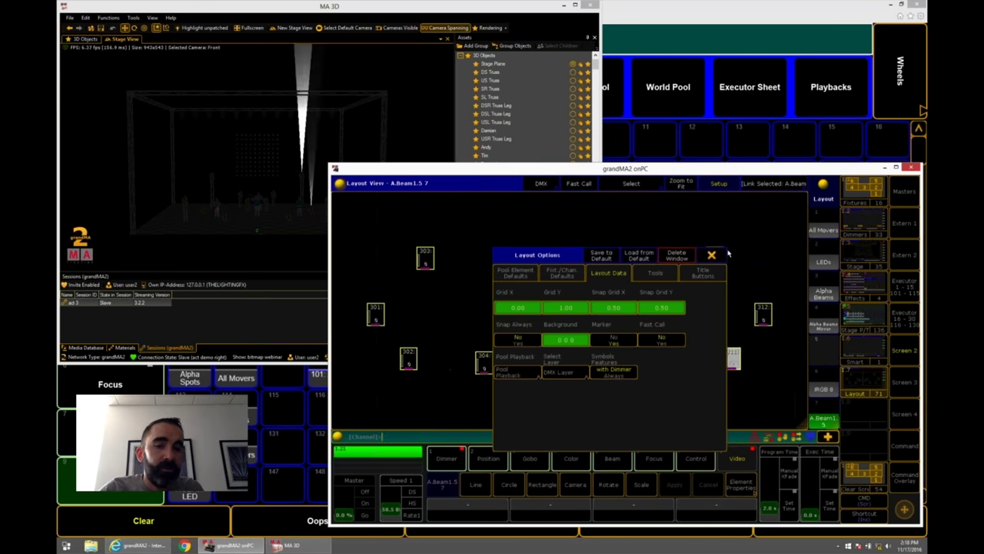
pyautogui.click(710, 255)
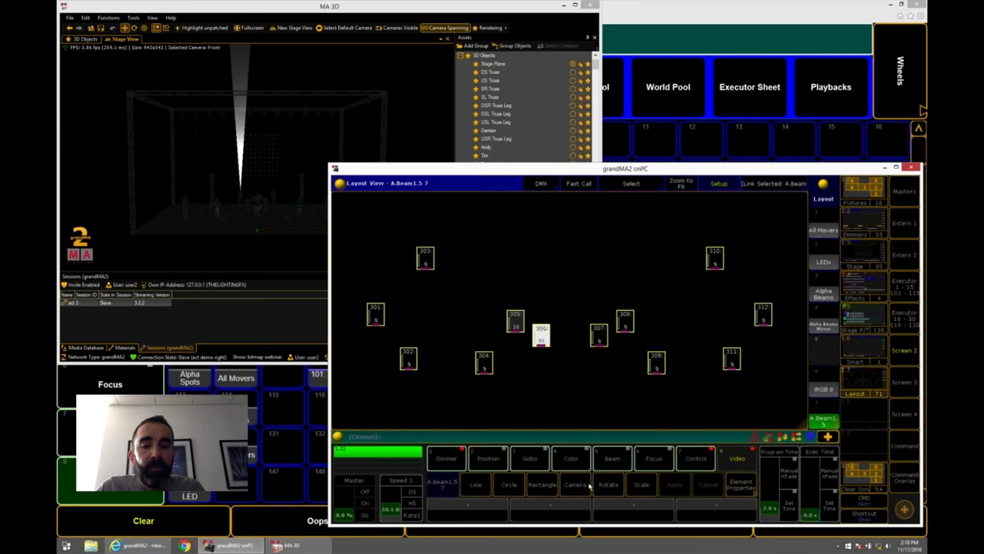
pyautogui.click(726, 480)
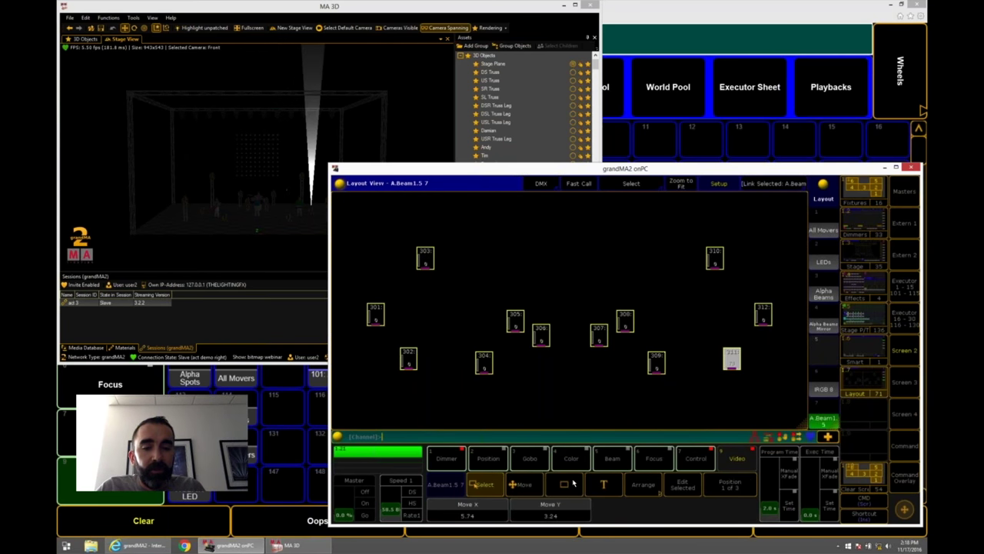
# Set the rectangle around the left fixtures to Bitmap visualization.
pyautogui.moveTo(347, 229); pyautogui.dragTo(571, 410)
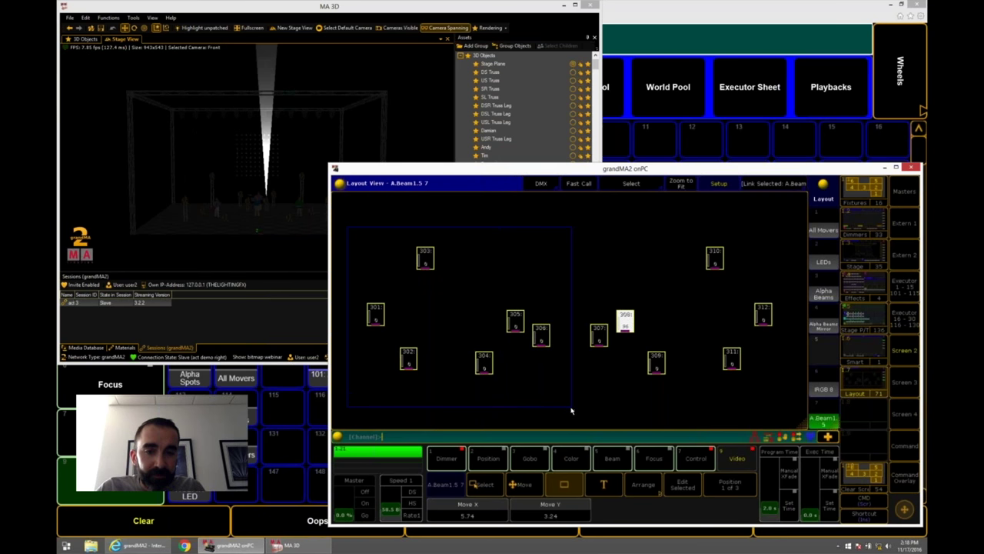
pyautogui.doubleClick(570, 408)
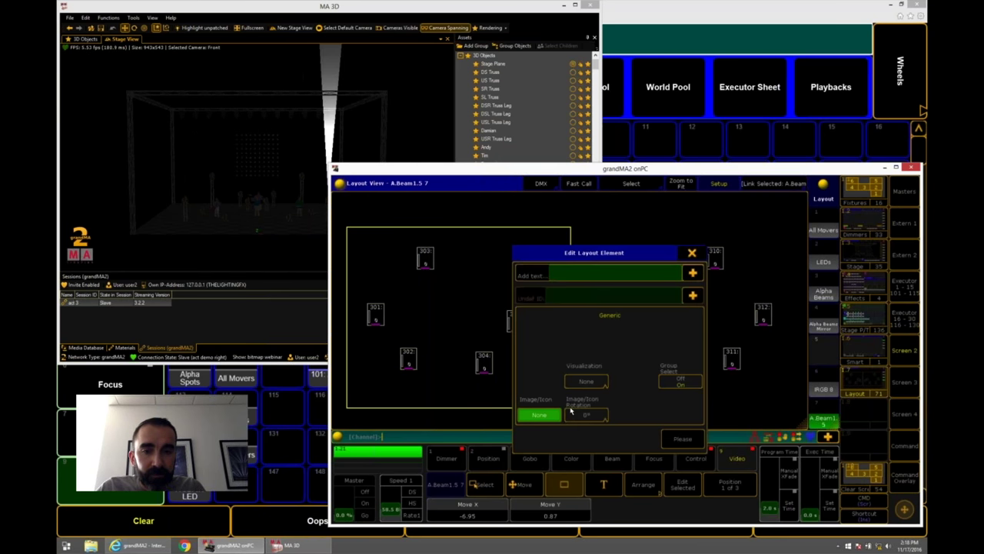
pyautogui.click(585, 381)
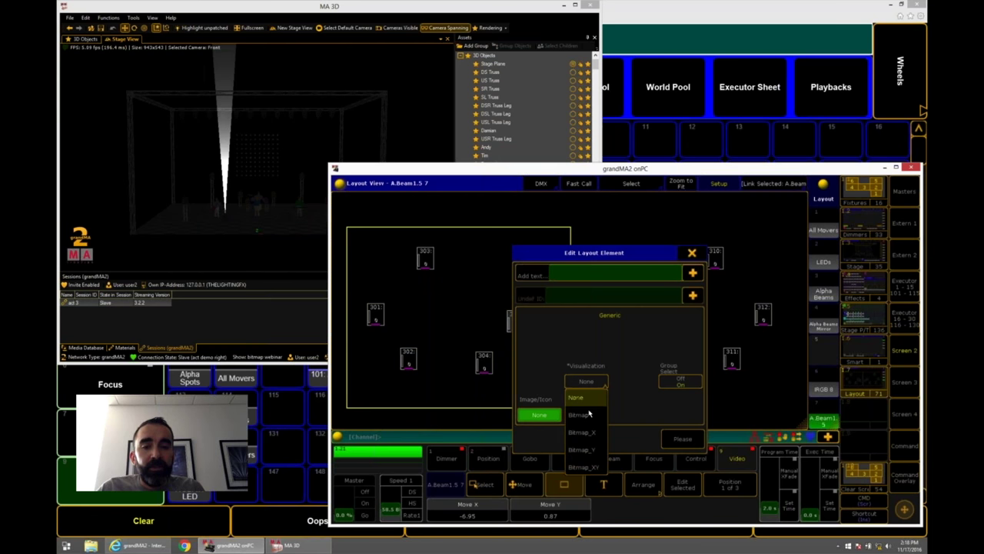
pyautogui.click(586, 409)
pyautogui.click(666, 437)
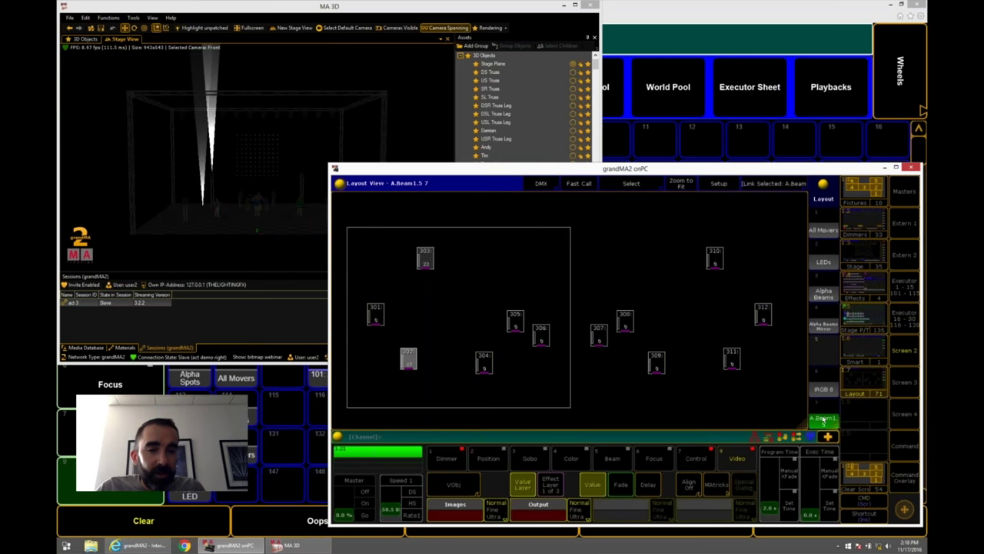
# Run an Off command and set bitmap fixture 202's output to Layout 7.
pyautogui.click(859, 350)
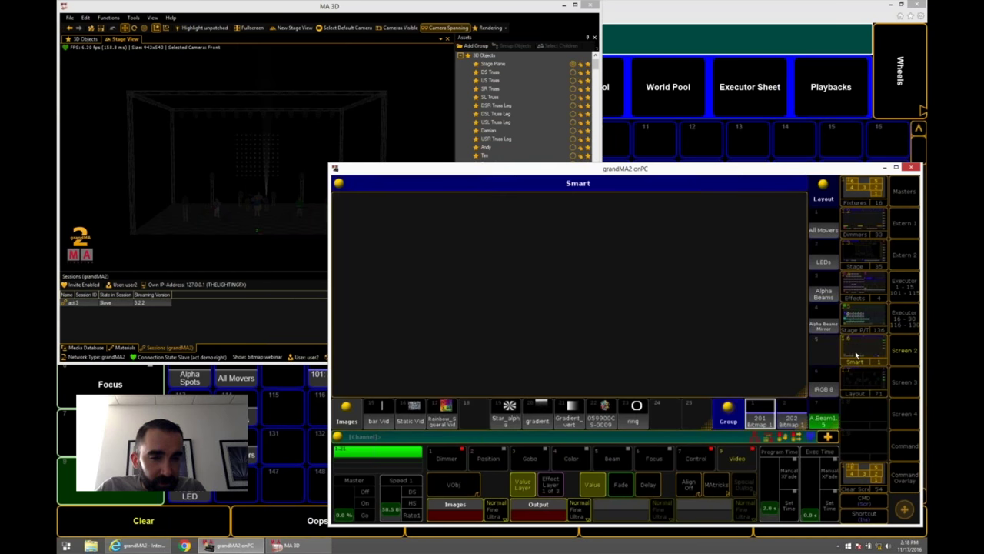
pyautogui.click(789, 414)
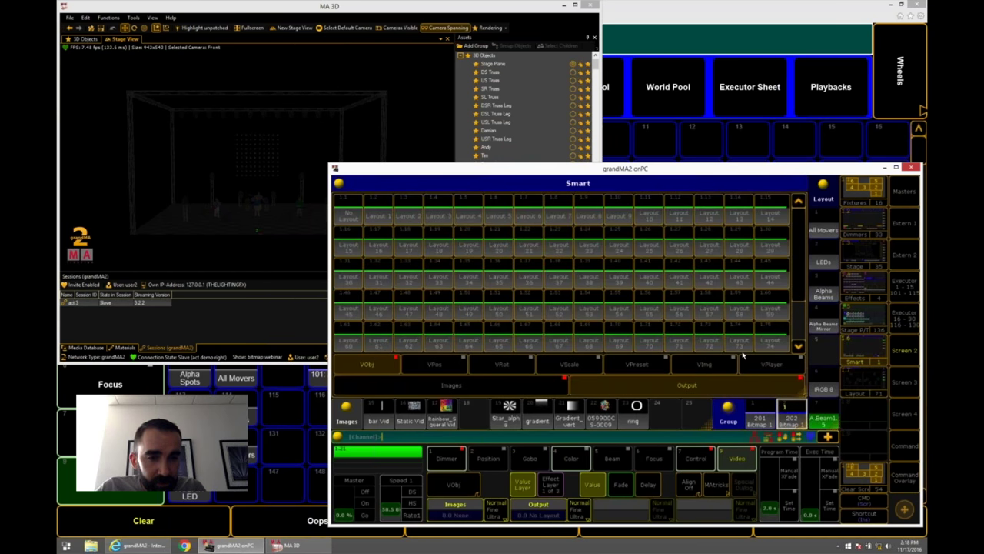
pyautogui.click(556, 218)
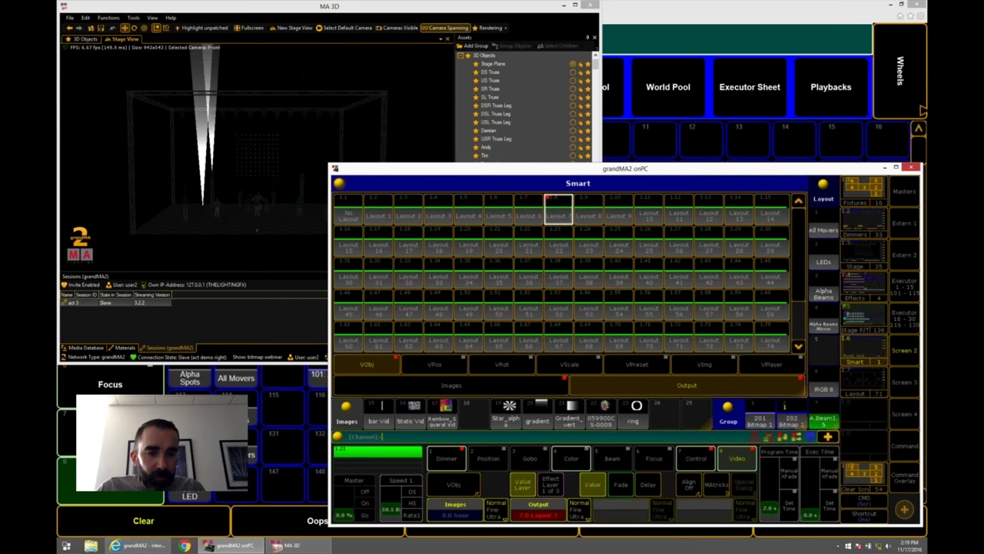
pyautogui.click(905, 477)
pyautogui.click(715, 314)
pyautogui.moveTo(715, 244); pyautogui.dragTo(453, 243)
pyautogui.press('Return')
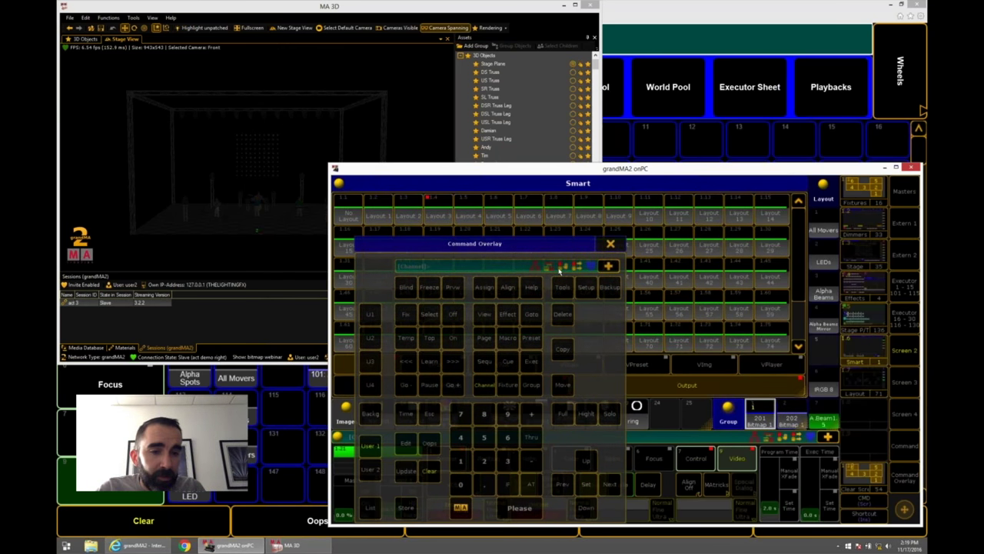
pyautogui.click(611, 243)
pyautogui.click(551, 216)
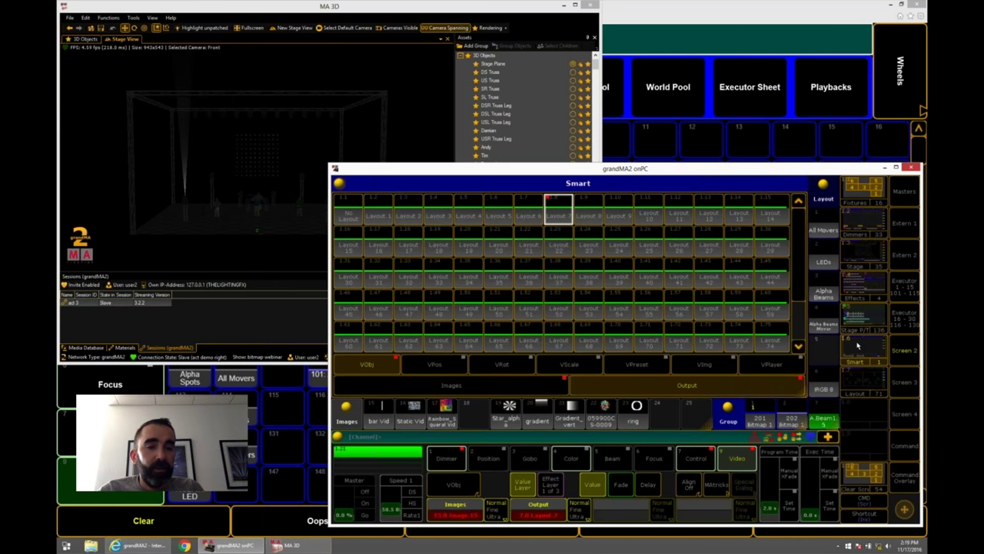
pyautogui.click(865, 387)
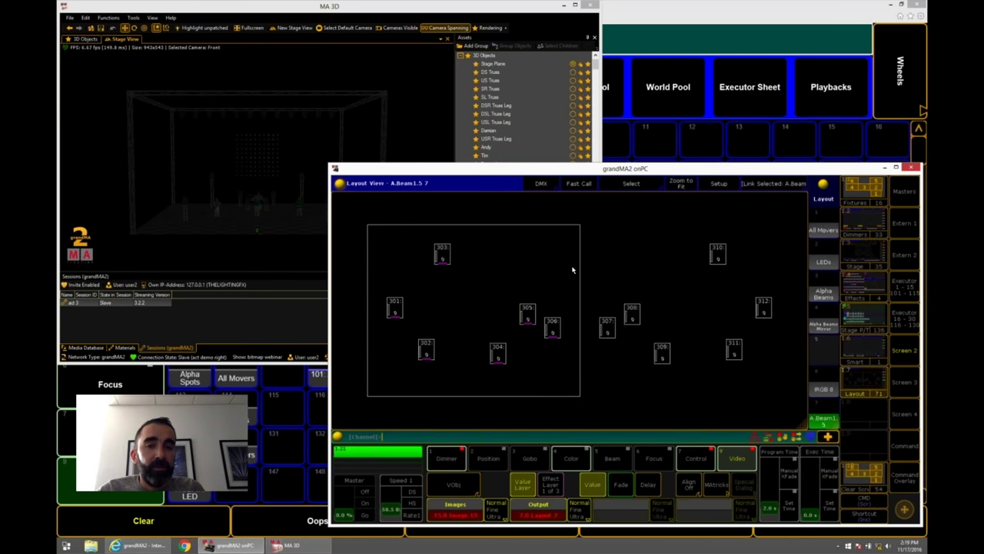
# Copy the selected bitmap rectangle and position it over the right-hand fixtures.
pyautogui.press('c')
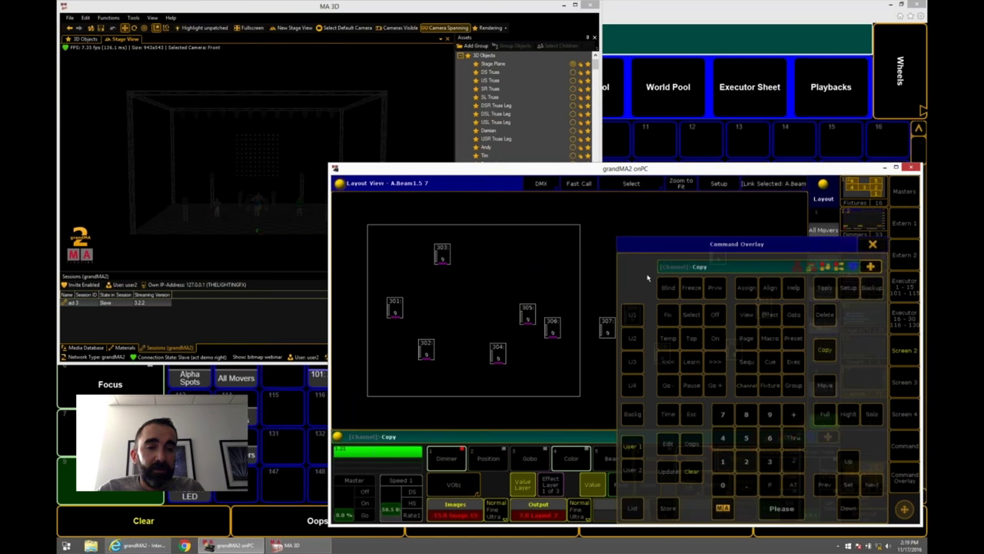
pyautogui.click(554, 271)
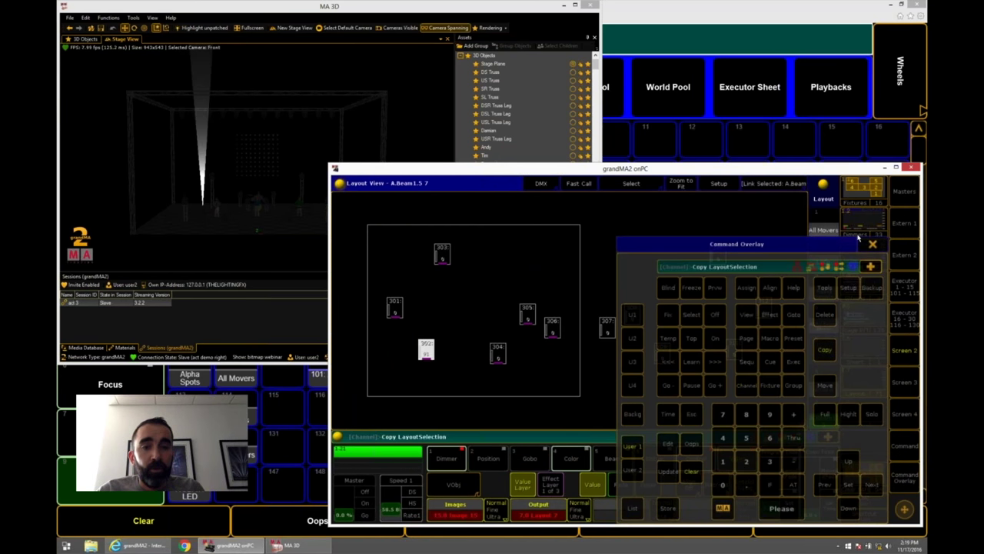
pyautogui.press('Escape')
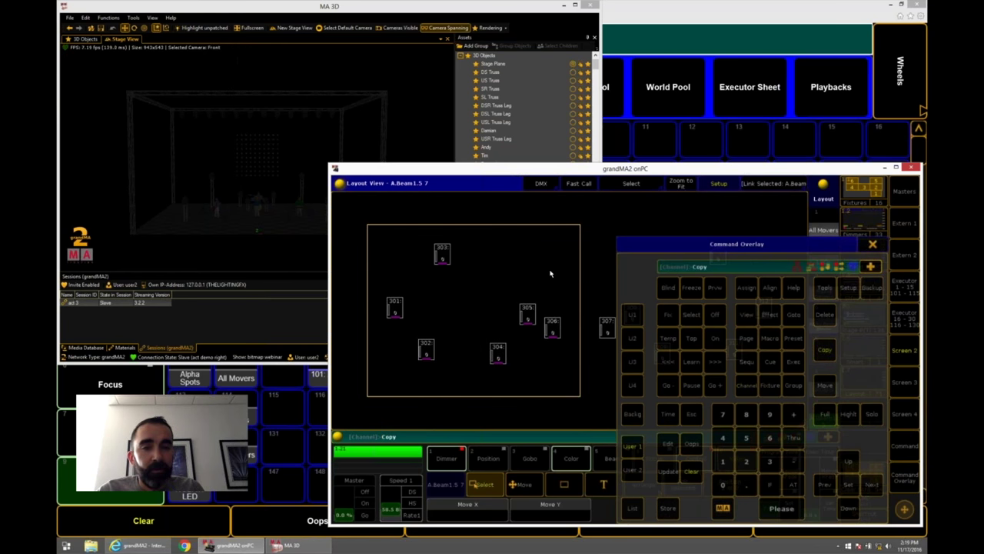
pyautogui.click(607, 269)
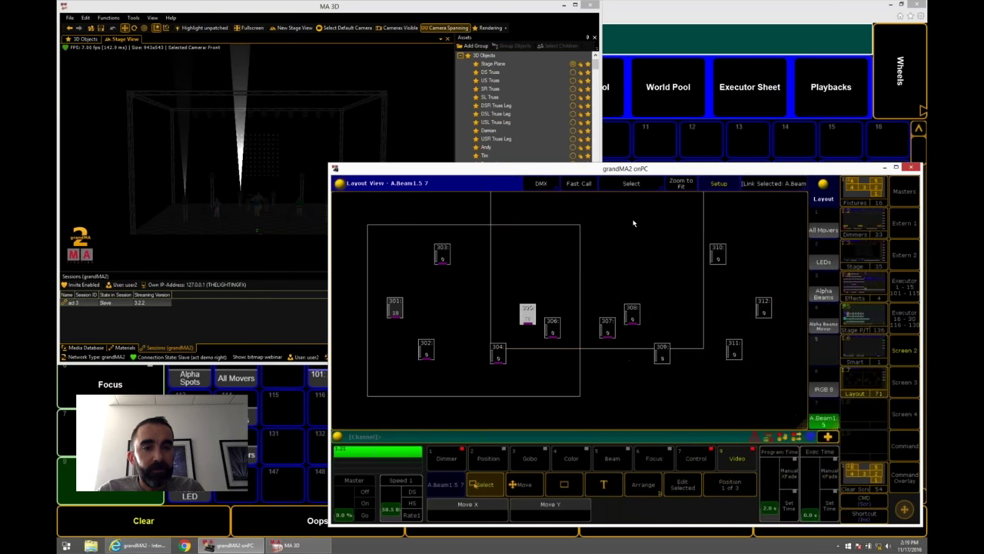
pyautogui.click(715, 281)
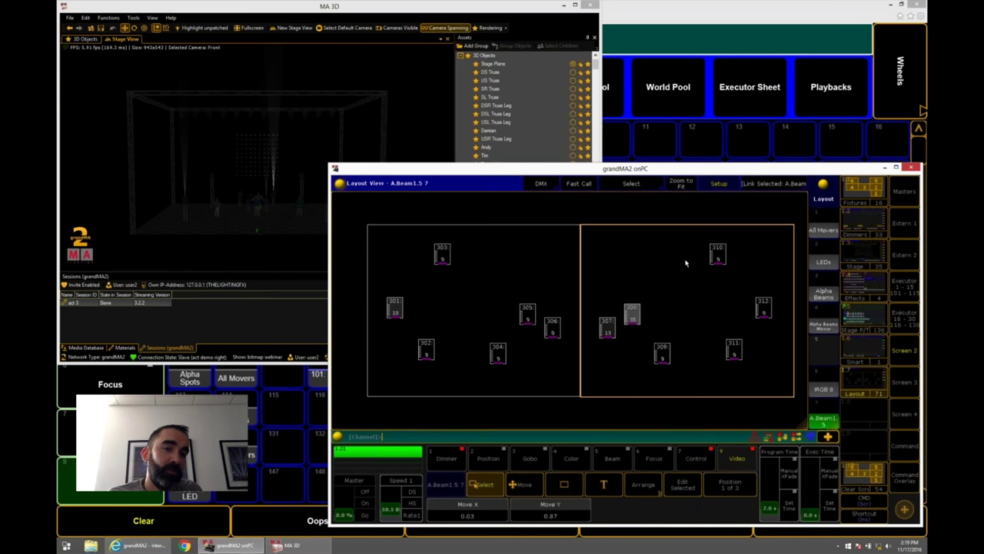
# Open the settings of the copied rectangle over fixtures 307–312.
pyautogui.click(686, 486)
# Set the right-hand rectangle's visualization to Bitmap, confirm, and bring MA 3D to the front.
pyautogui.click(588, 382)
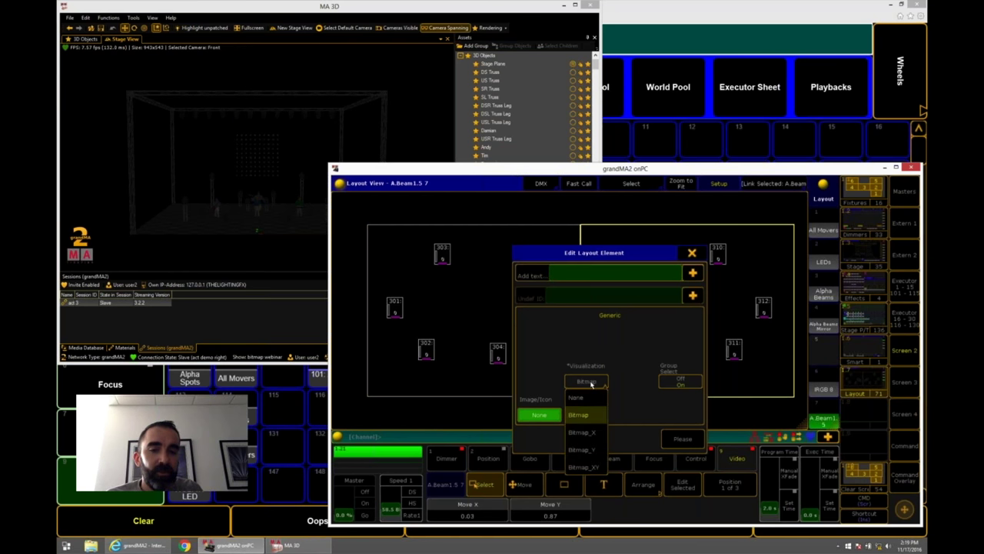
pyautogui.click(589, 432)
pyautogui.click(675, 439)
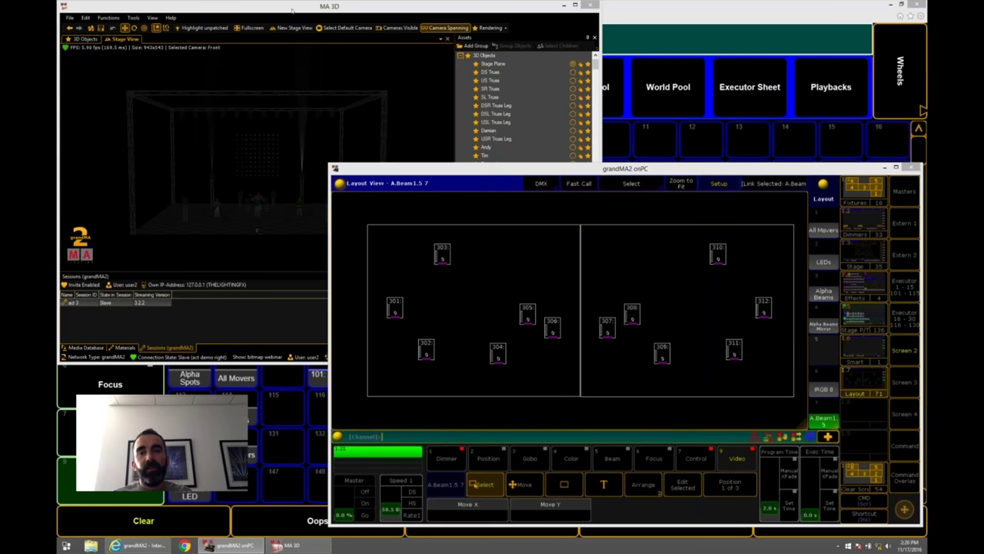
pyautogui.click(267, 131)
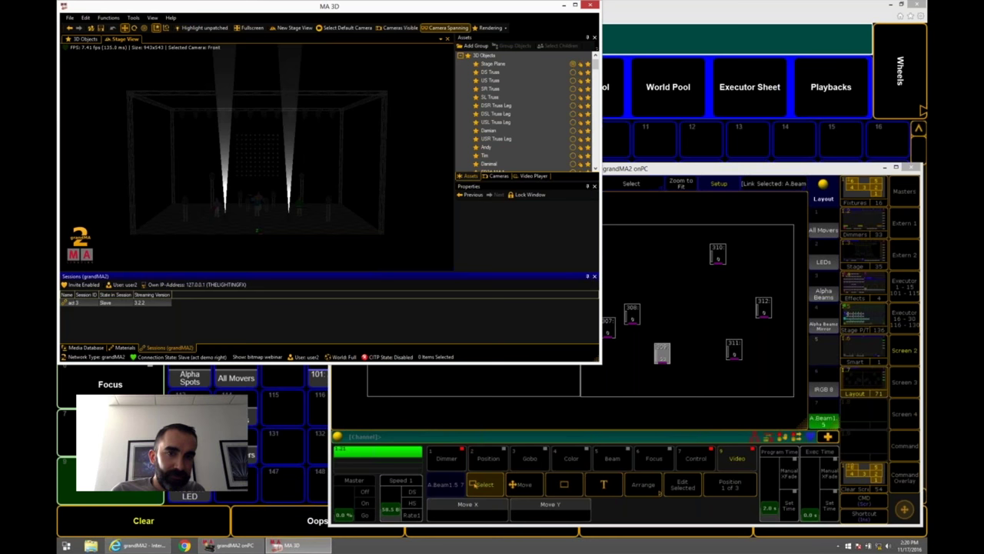
pyautogui.hotkey('alt', 'Tab')
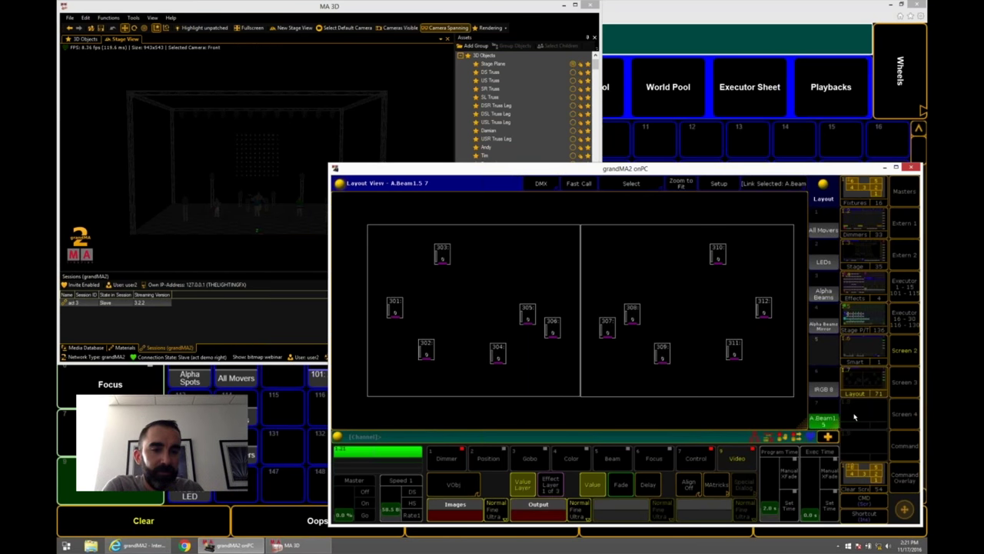
# Show the All Movers layout from the layout pool.
pyautogui.click(864, 356)
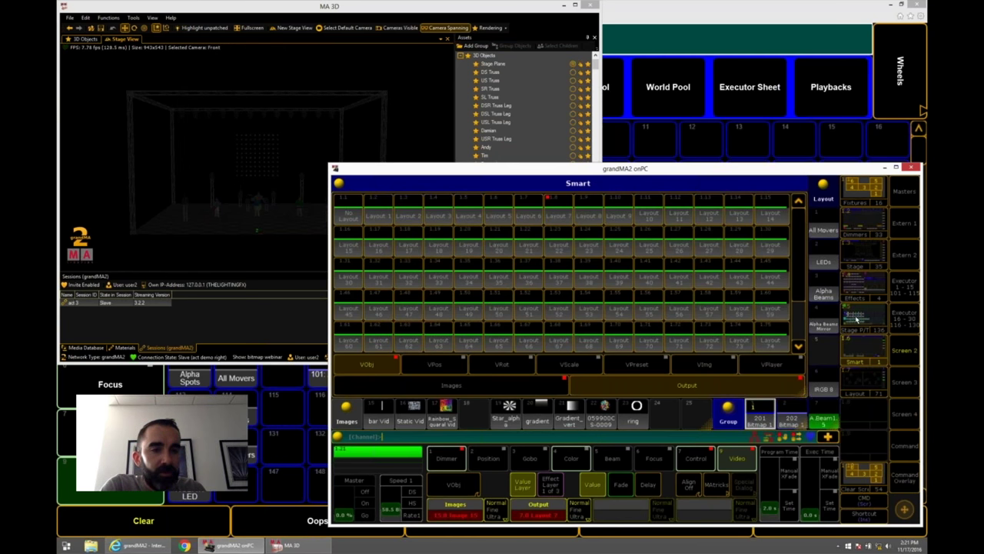
pyautogui.click(883, 462)
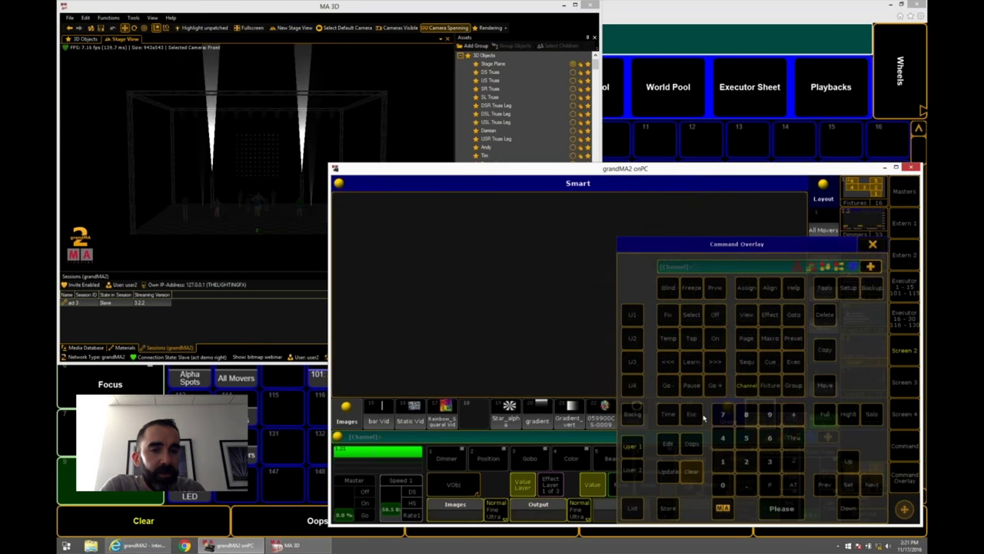
pyautogui.click(869, 245)
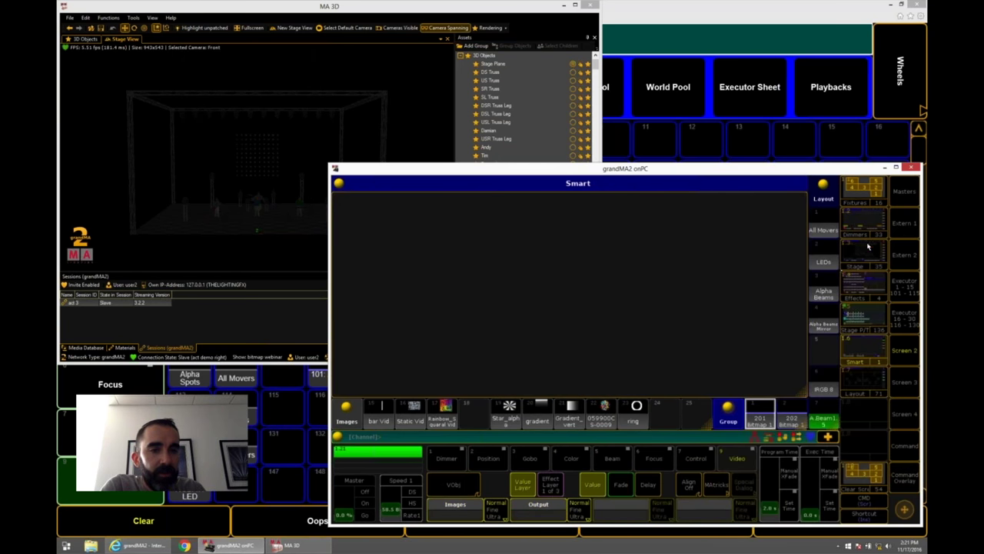
pyautogui.click(824, 232)
pyautogui.click(853, 394)
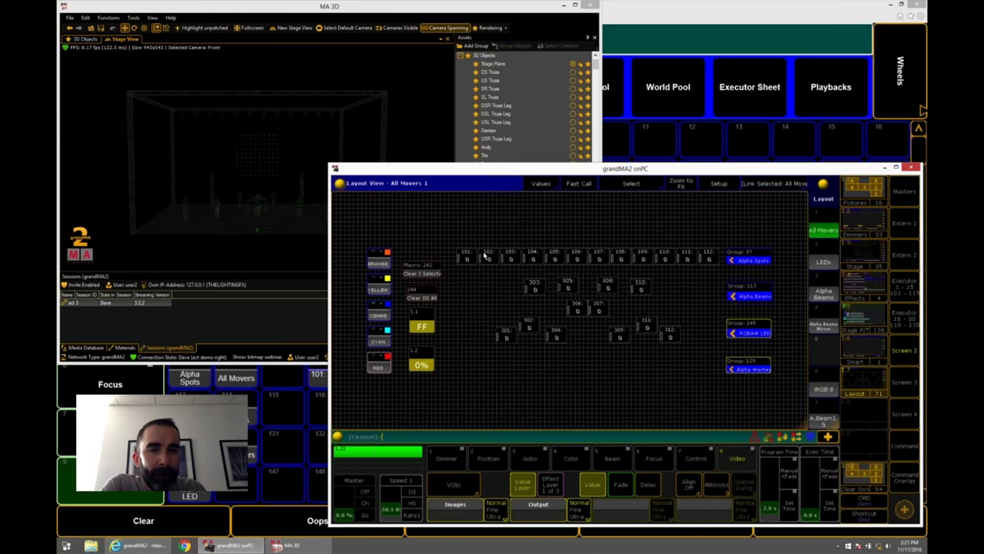
# Marquee-select spots 101–112 and set them to Full.
pyautogui.moveTo(484, 256); pyautogui.dragTo(558, 298)
pyautogui.moveTo(721, 269); pyautogui.dragTo(721, 268)
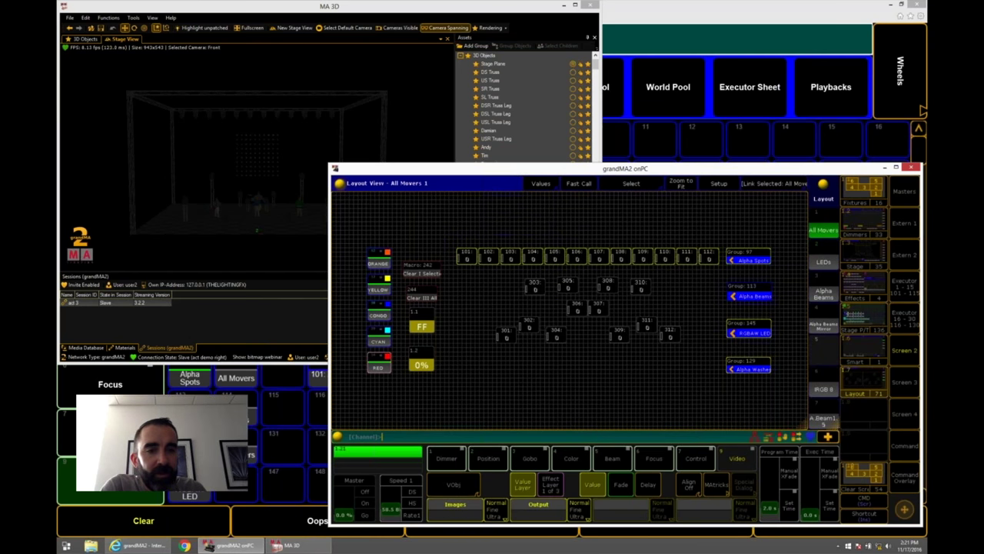
pyautogui.click(916, 488)
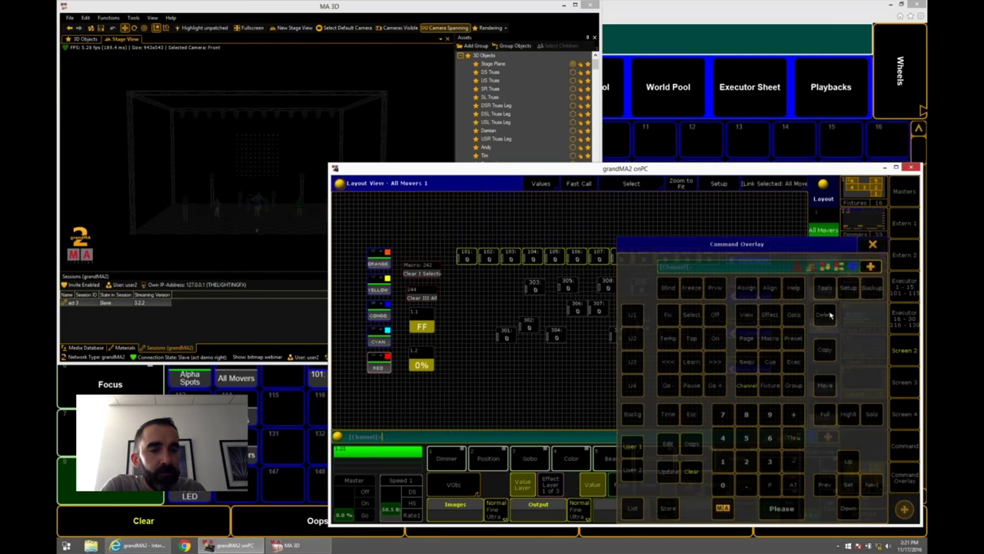
pyautogui.click(824, 413)
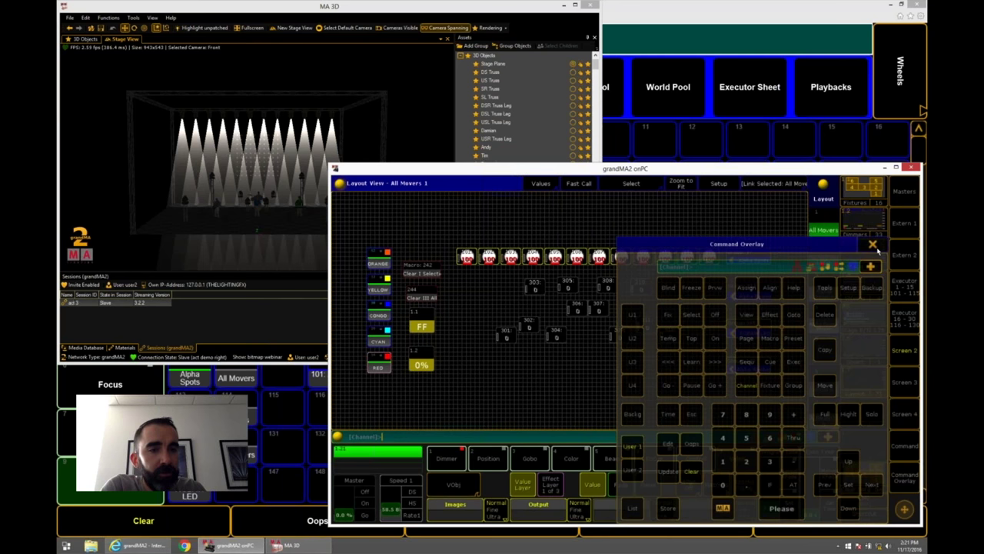
pyautogui.click(873, 243)
pyautogui.click(865, 265)
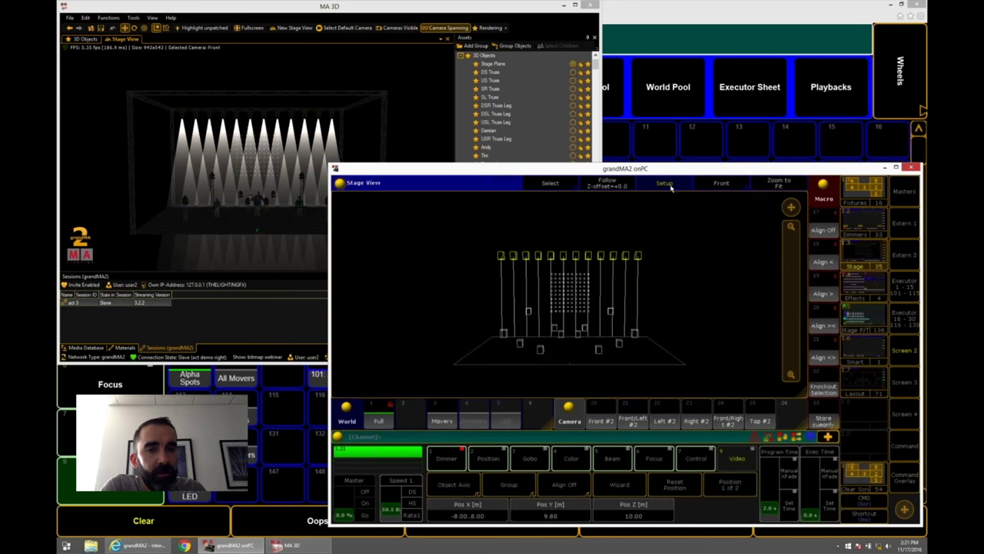
# Aim the spots at a stage point and store it as position preset 2.28 named 'dsr'.
pyautogui.click(487, 356)
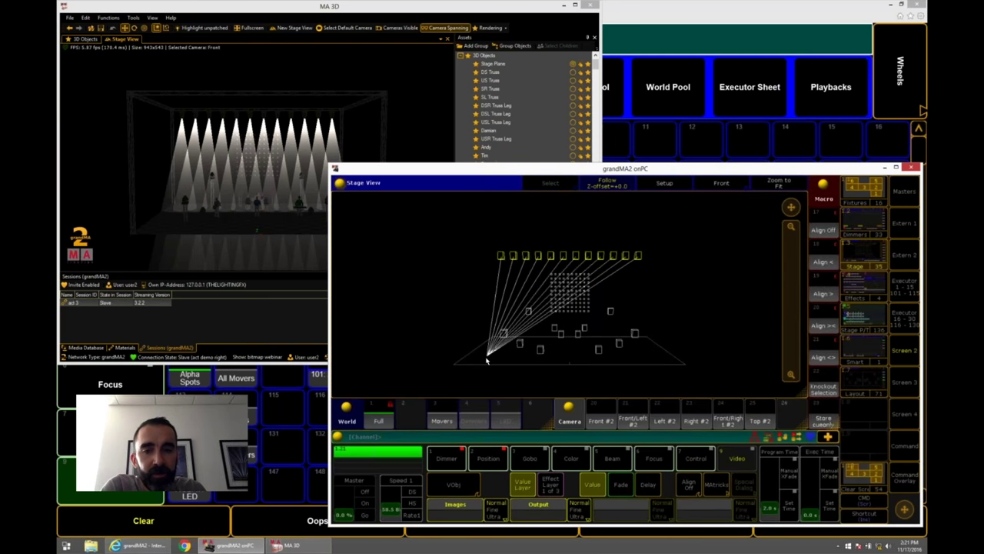
pyautogui.click(869, 316)
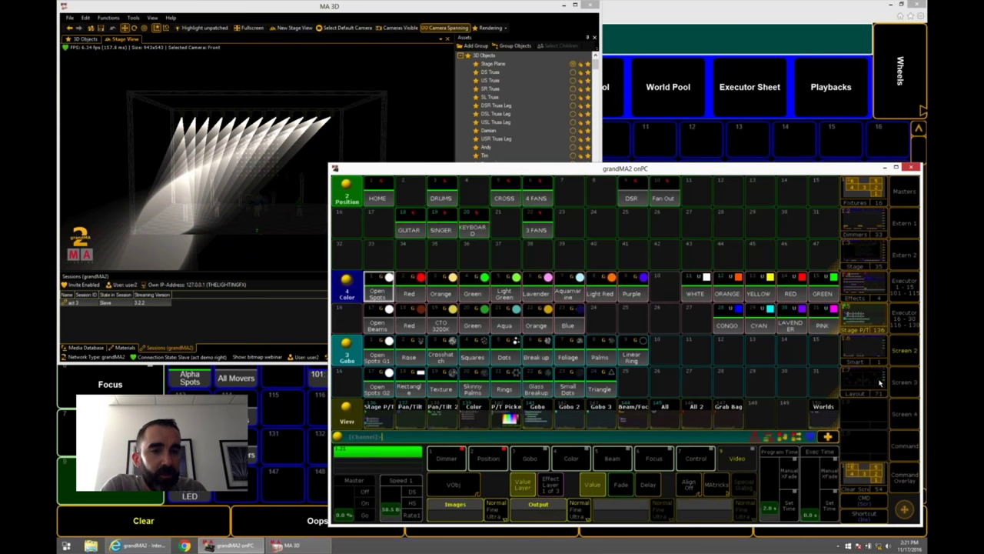
pyautogui.click(903, 473)
pyautogui.click(668, 508)
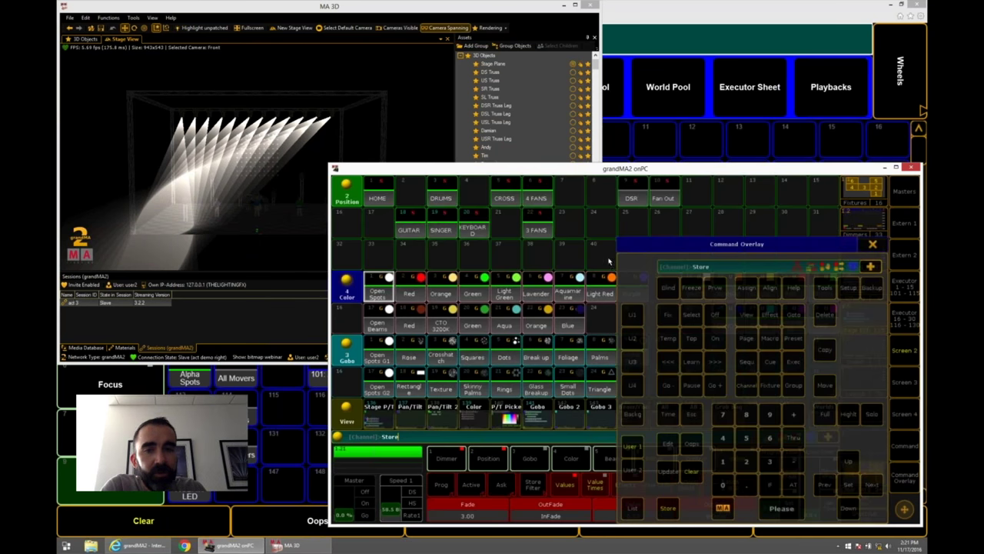
pyautogui.click(725, 230)
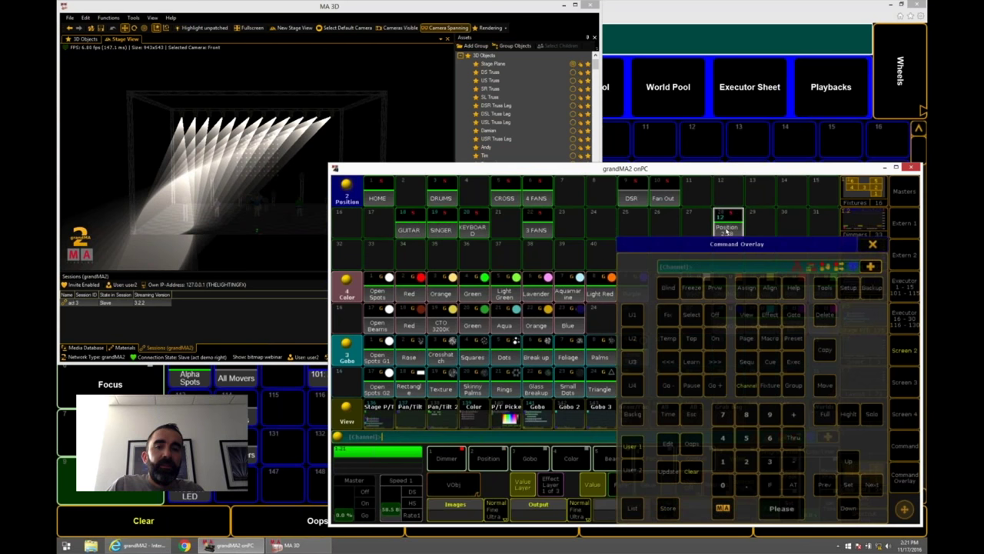
pyautogui.click(726, 230)
pyautogui.write('d')
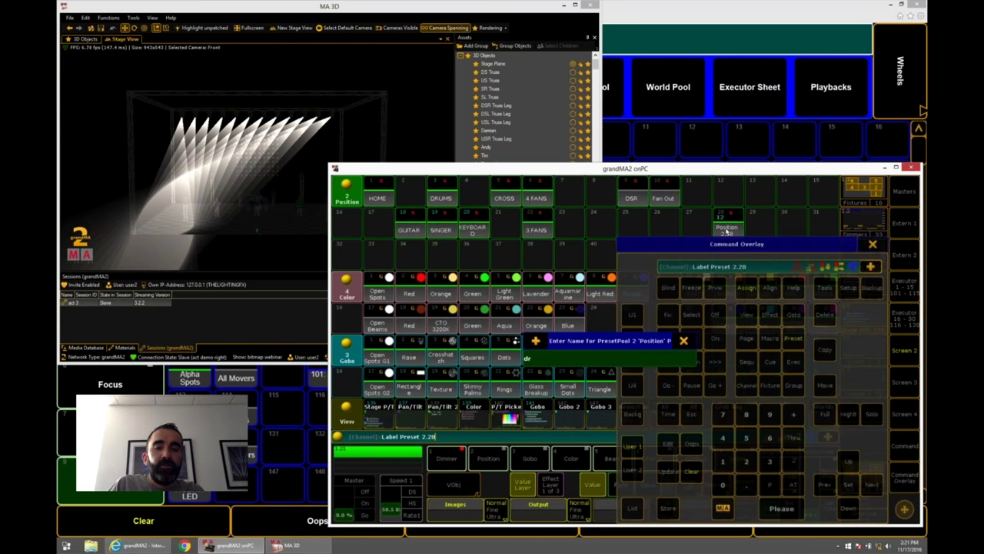
pyautogui.write('r')
pyautogui.press('Return')
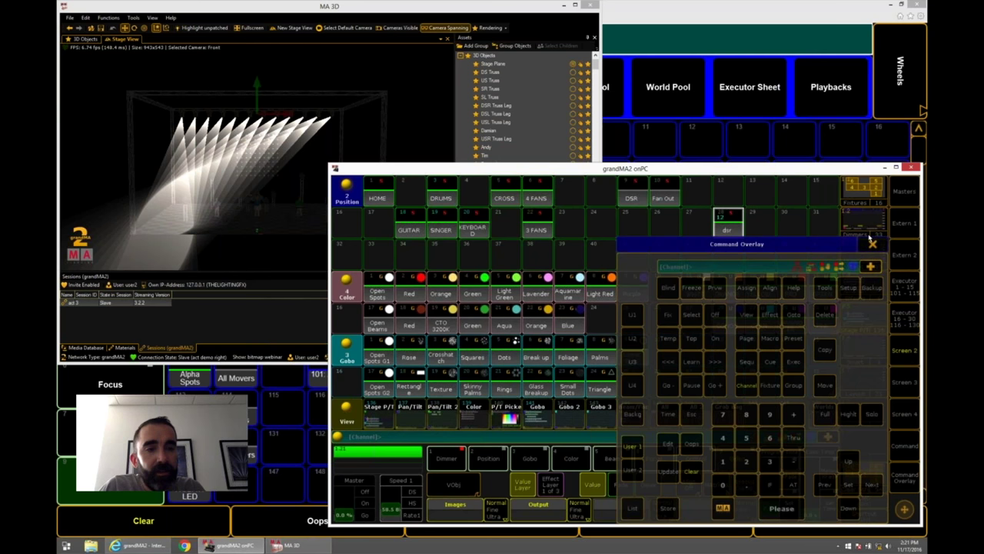
pyautogui.click(872, 243)
# Aim the beams at a new focus point and store it as preset 2.29 named 'dsl'.
pyautogui.click(864, 260)
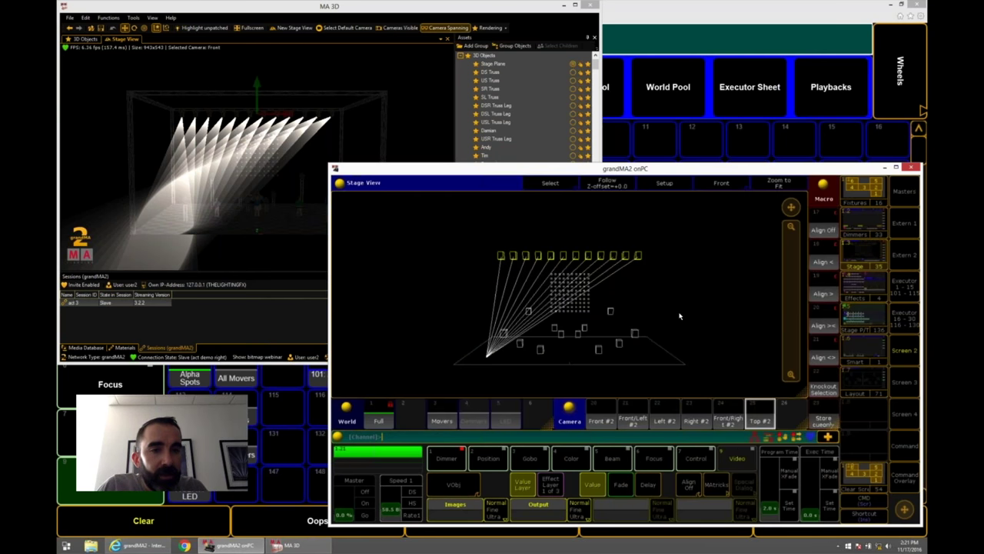
pyautogui.click(651, 355)
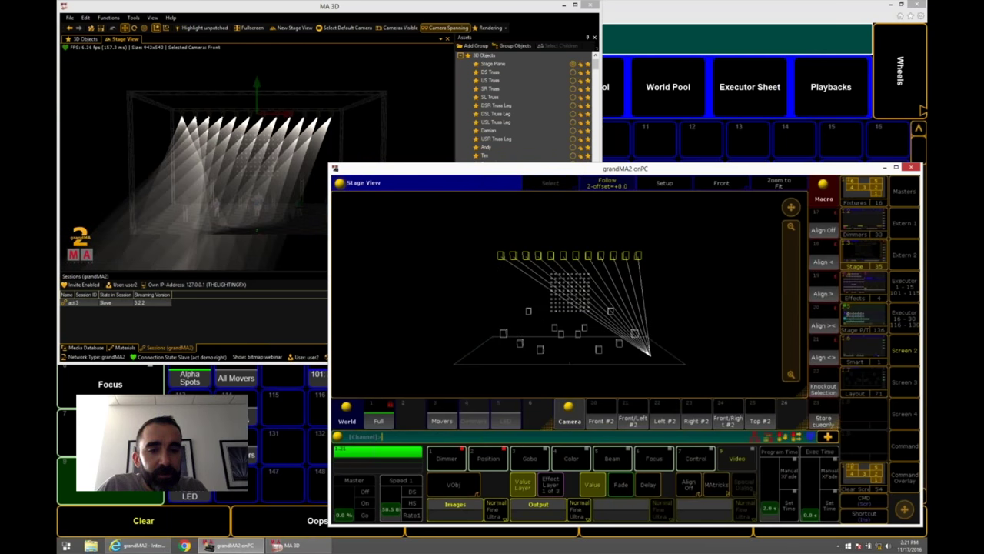
pyautogui.click(864, 323)
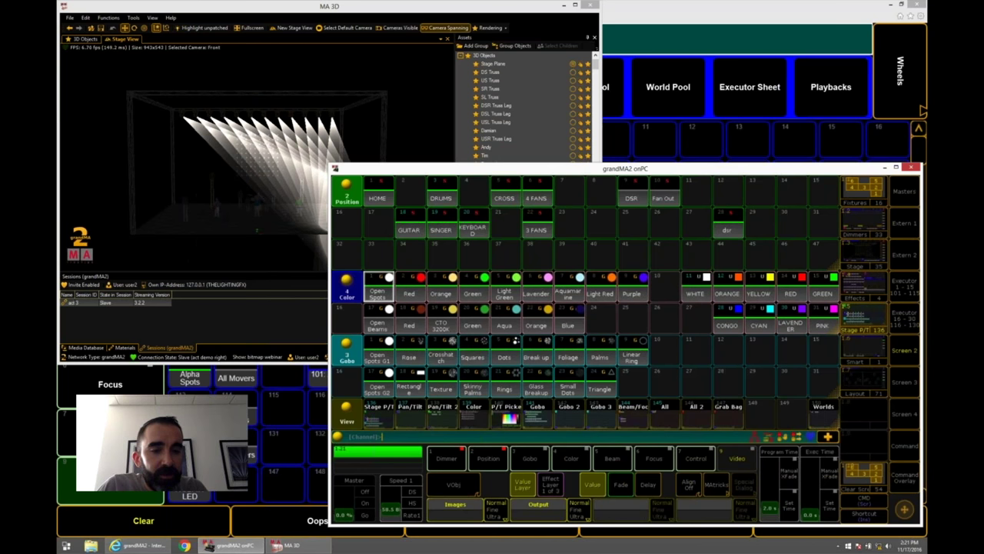
pyautogui.click(904, 477)
pyautogui.click(668, 508)
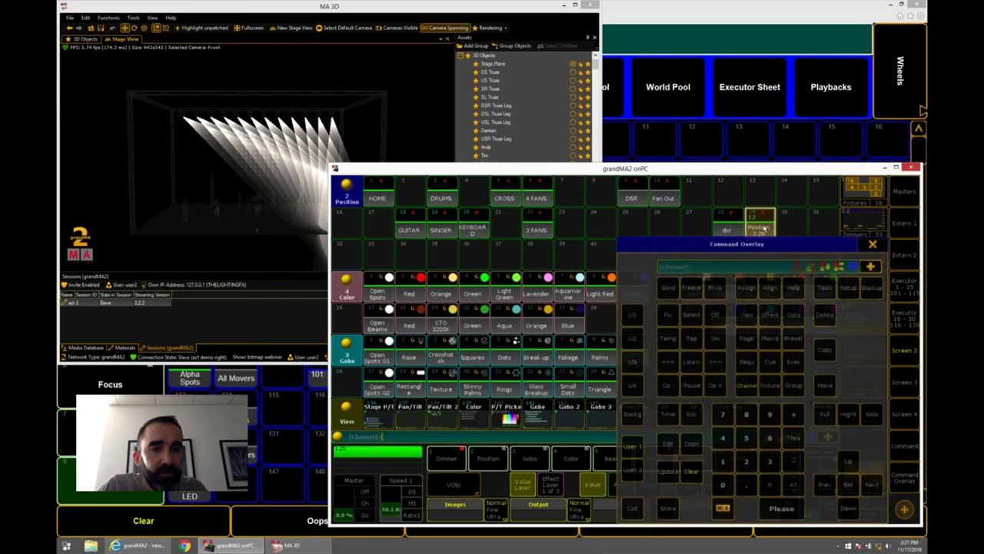
pyautogui.click(759, 224)
pyautogui.click(759, 226)
pyautogui.write('dsl')
pyautogui.press('Return')
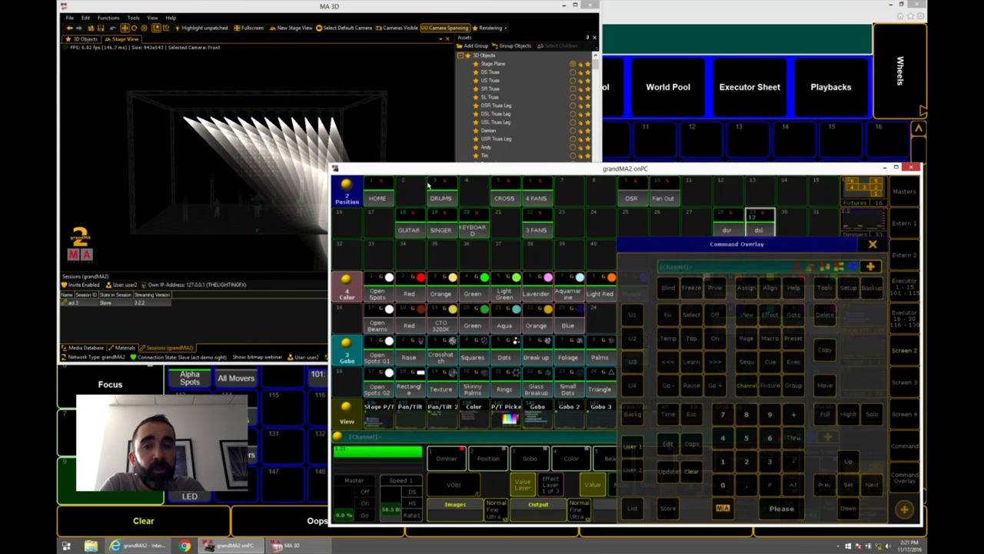
pyautogui.click(871, 244)
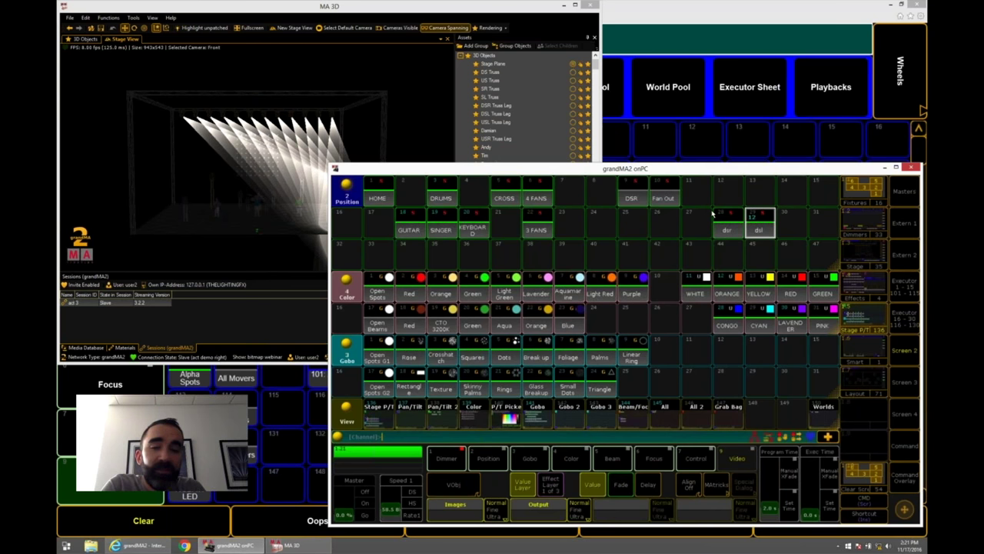
# Browse the Smart view layouts and settle on the All Movers layout.
pyautogui.click(862, 355)
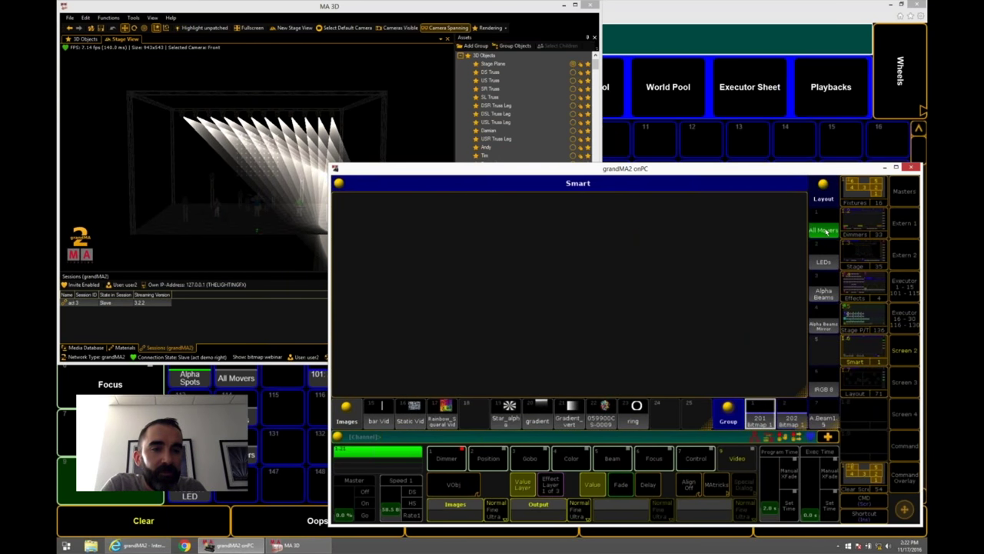
pyautogui.click(825, 261)
pyautogui.click(827, 292)
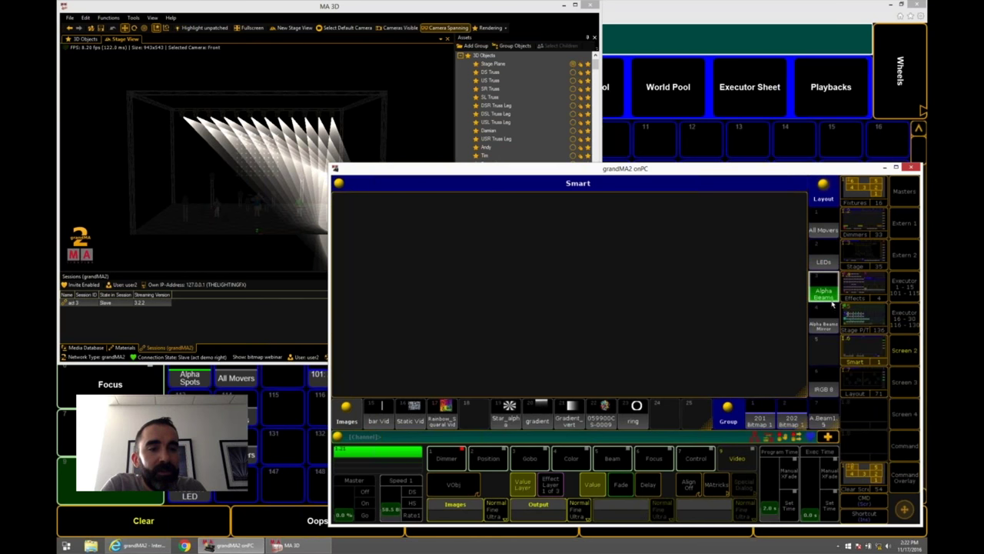
pyautogui.click(824, 322)
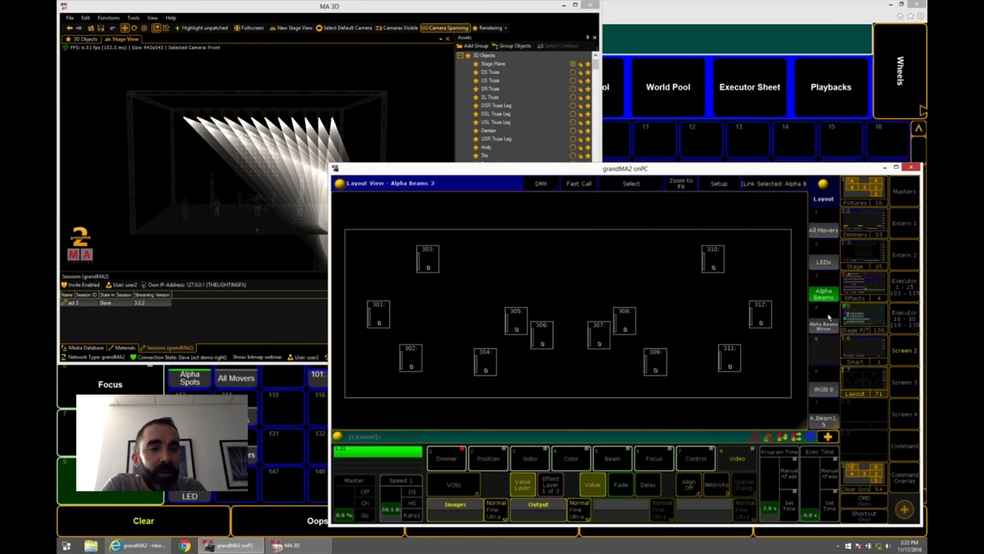
pyautogui.click(825, 264)
pyautogui.click(822, 229)
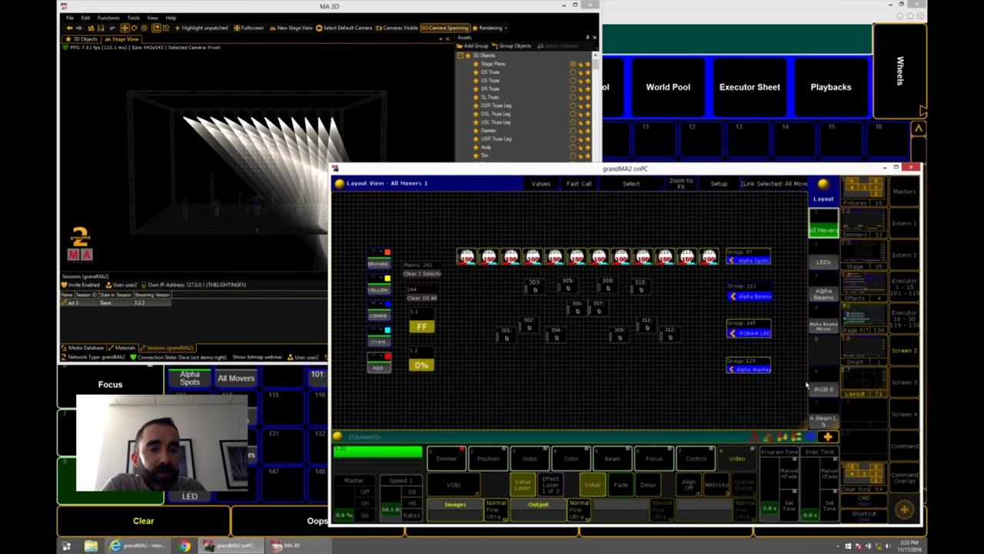
pyautogui.click(823, 389)
pyautogui.click(822, 418)
pyautogui.click(823, 230)
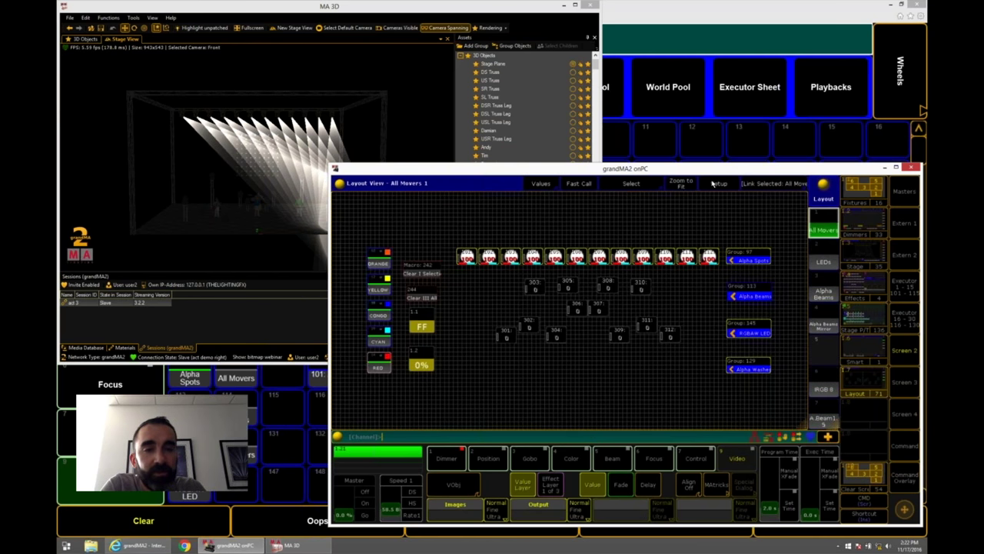
# In Setup, draw a Bitmap-visualized rectangle around spot fixtures 101–112.
pyautogui.click(717, 183)
pyautogui.moveTo(451, 272); pyautogui.dragTo(723, 274)
pyautogui.click(586, 381)
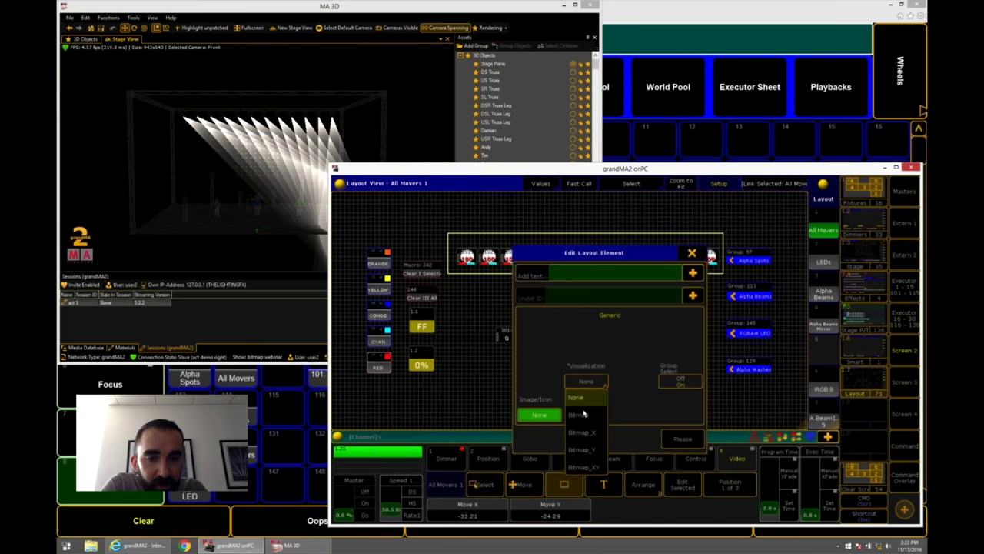
pyautogui.click(586, 408)
pyautogui.click(682, 439)
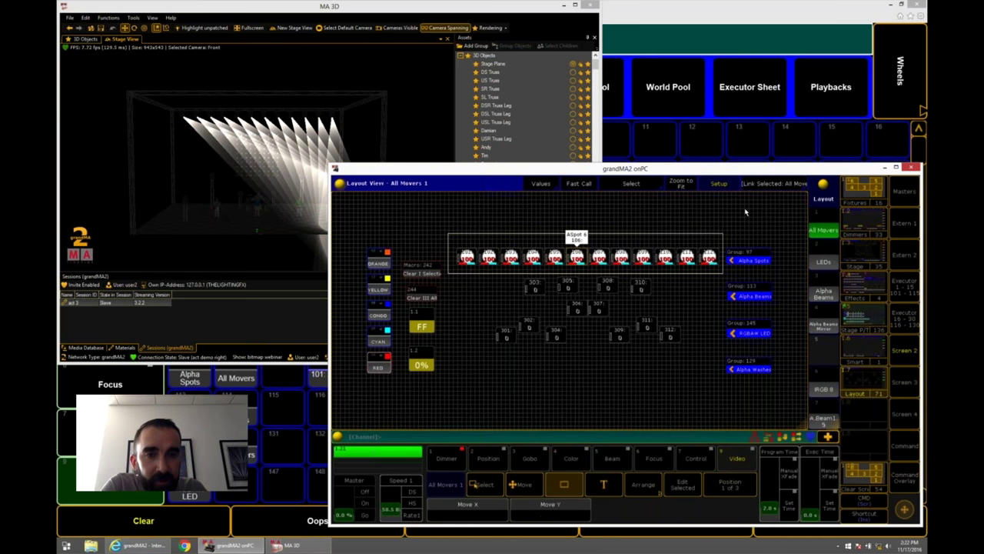
pyautogui.click(718, 185)
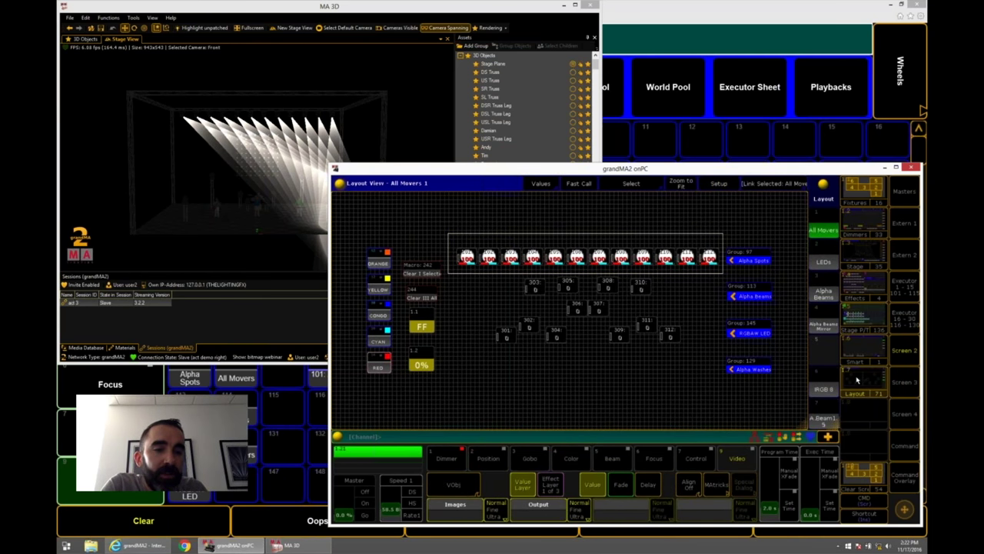
pyautogui.click(829, 376)
# Clear the programmer and bring the All Movers spots to Full.
pyautogui.click(758, 410)
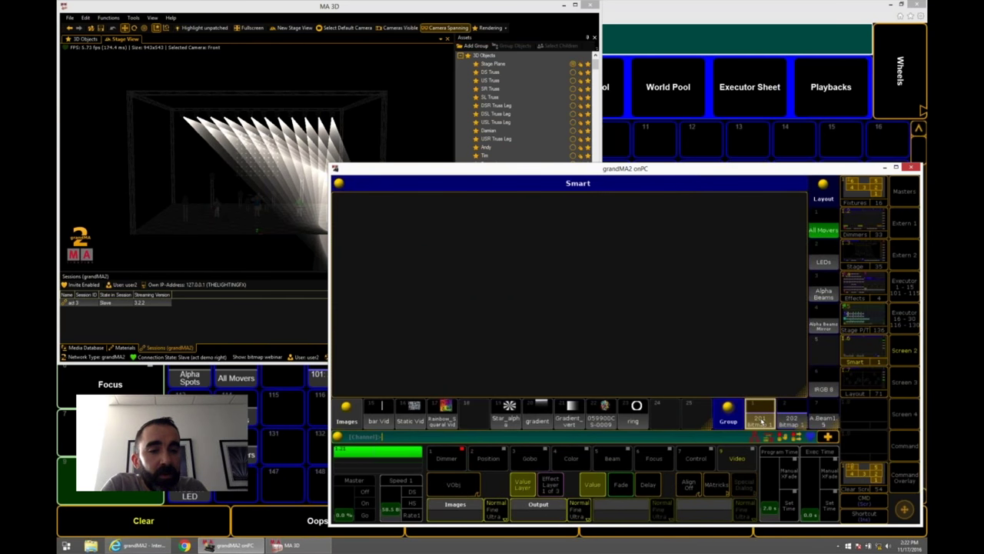
pyautogui.click(784, 478)
pyautogui.click(692, 470)
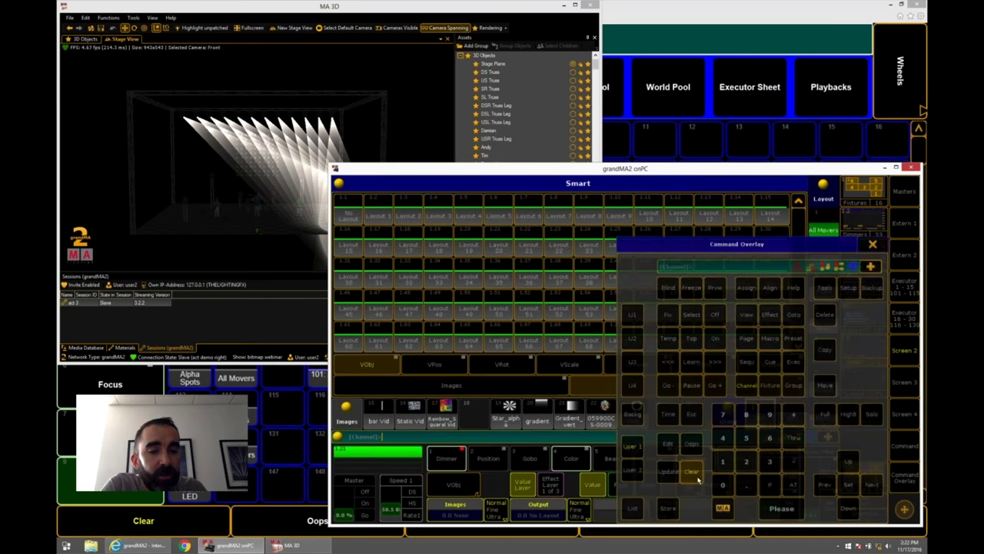
pyautogui.click(873, 244)
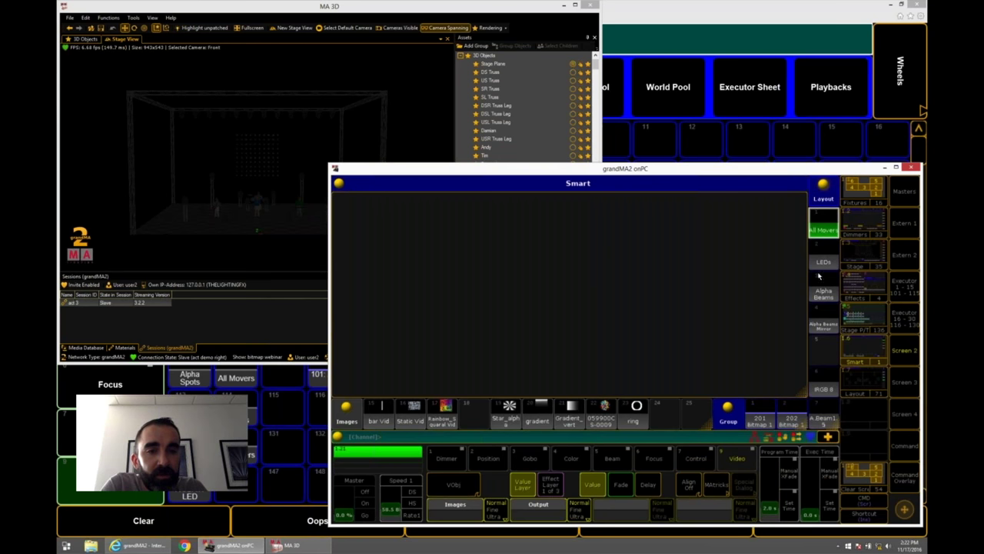
pyautogui.click(863, 380)
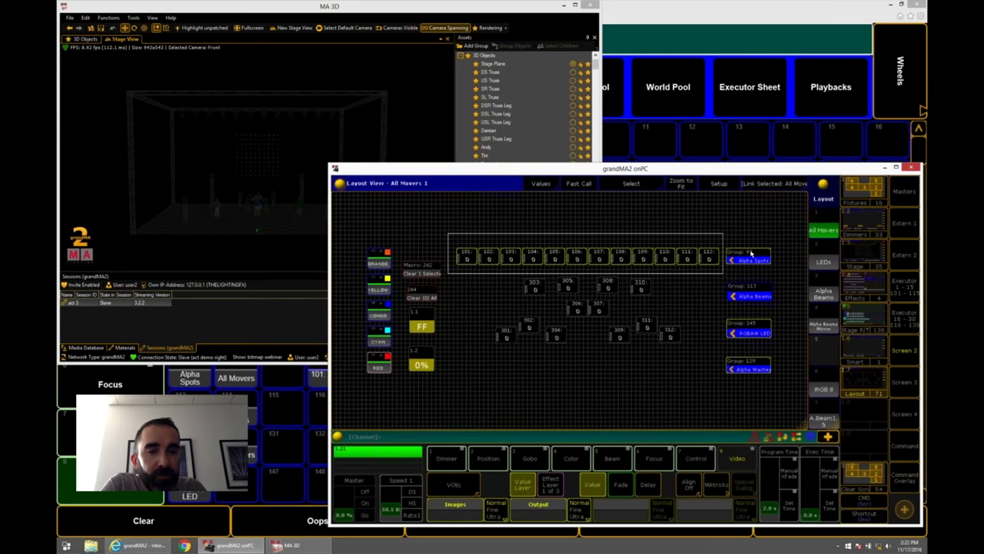
pyautogui.click(904, 477)
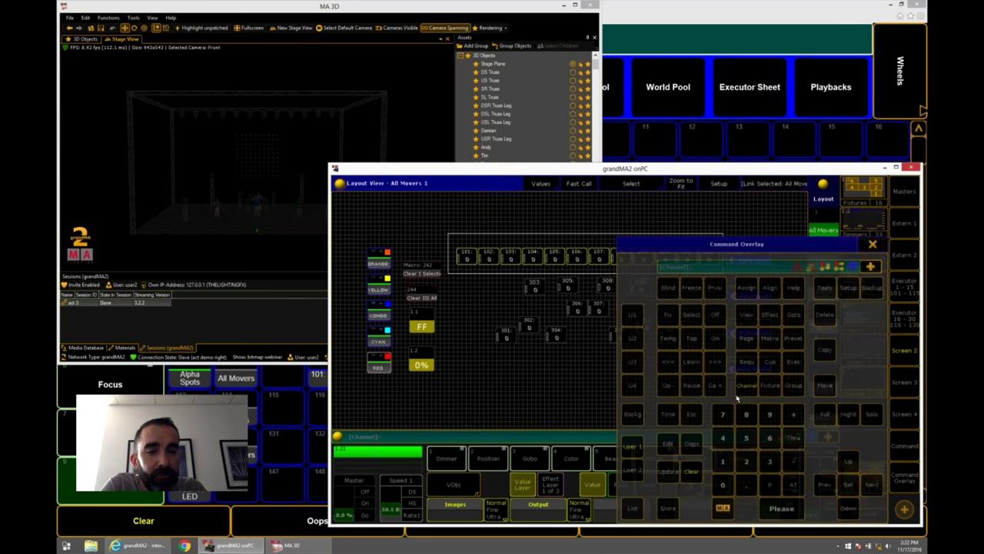
pyautogui.click(825, 416)
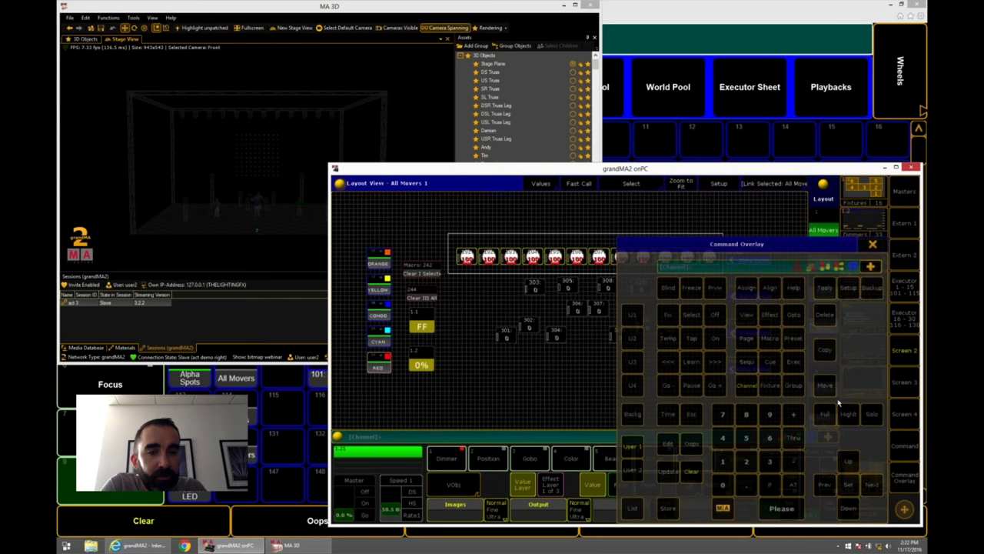
# Store the look as a cue on executor 1, run it, and select bitmap 201.
pyautogui.click(903, 292)
pyautogui.click(667, 507)
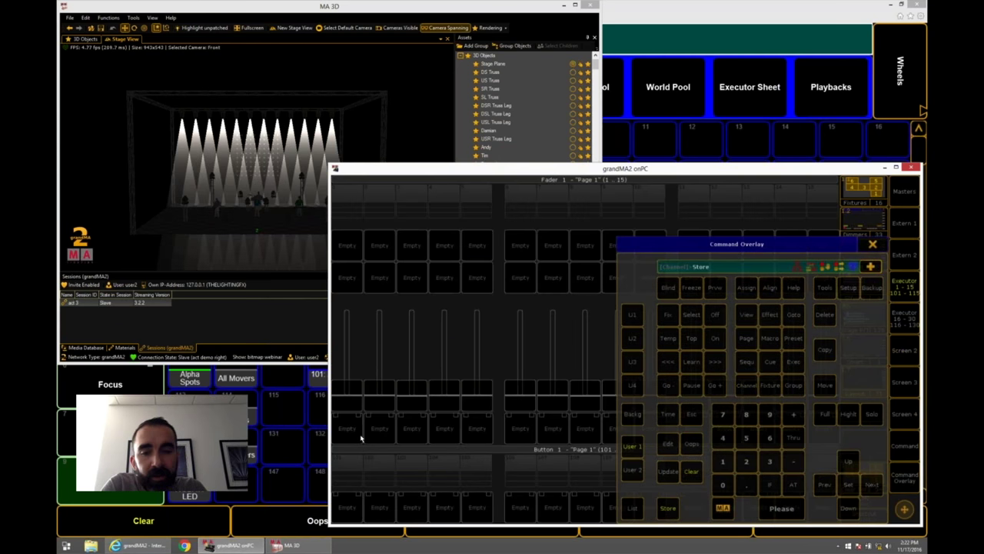
pyautogui.click(351, 432)
pyautogui.click(354, 432)
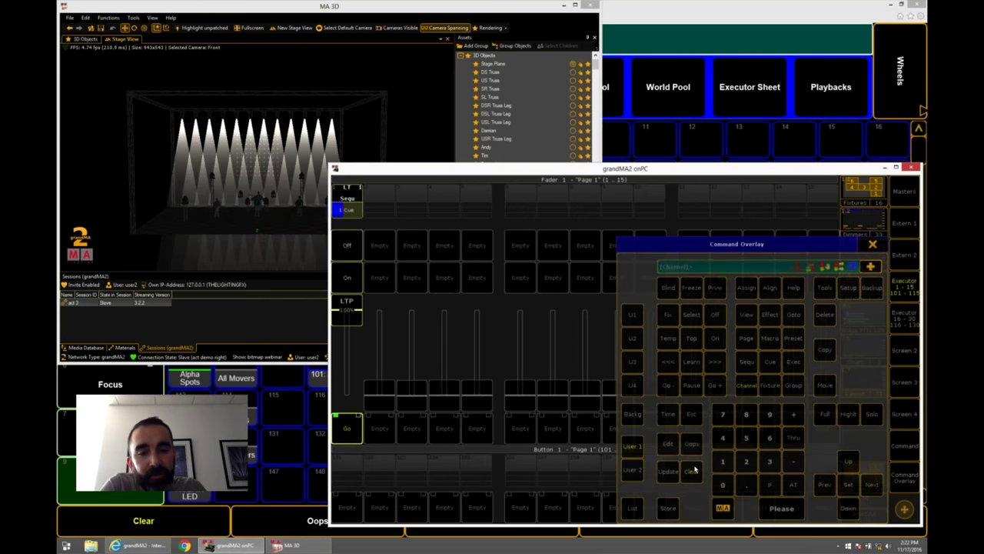
pyautogui.click(894, 350)
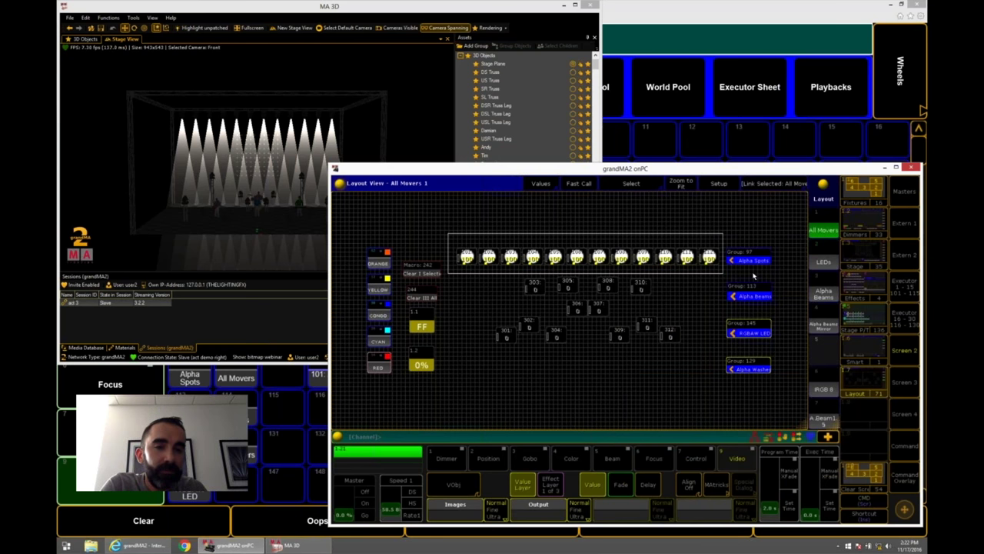
pyautogui.click(863, 361)
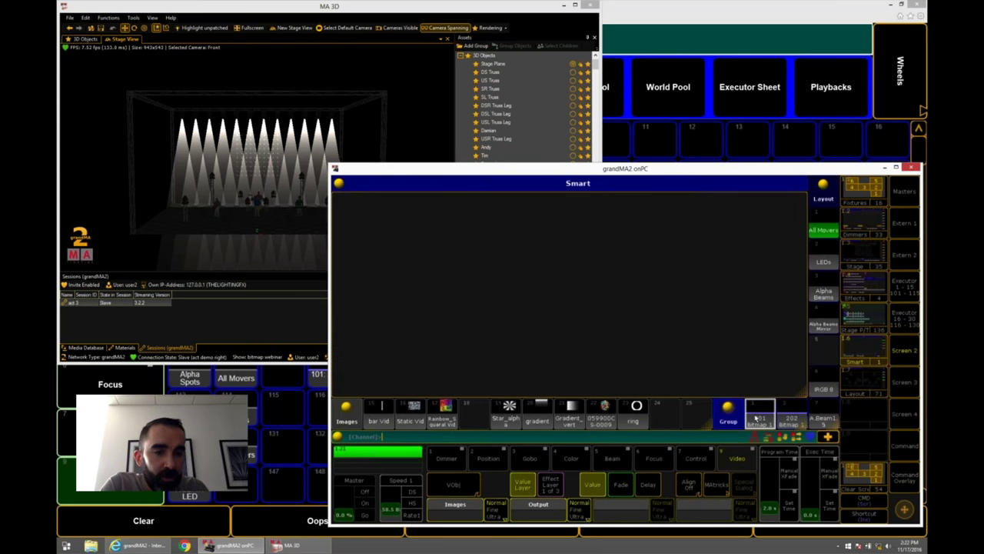
pyautogui.click(755, 418)
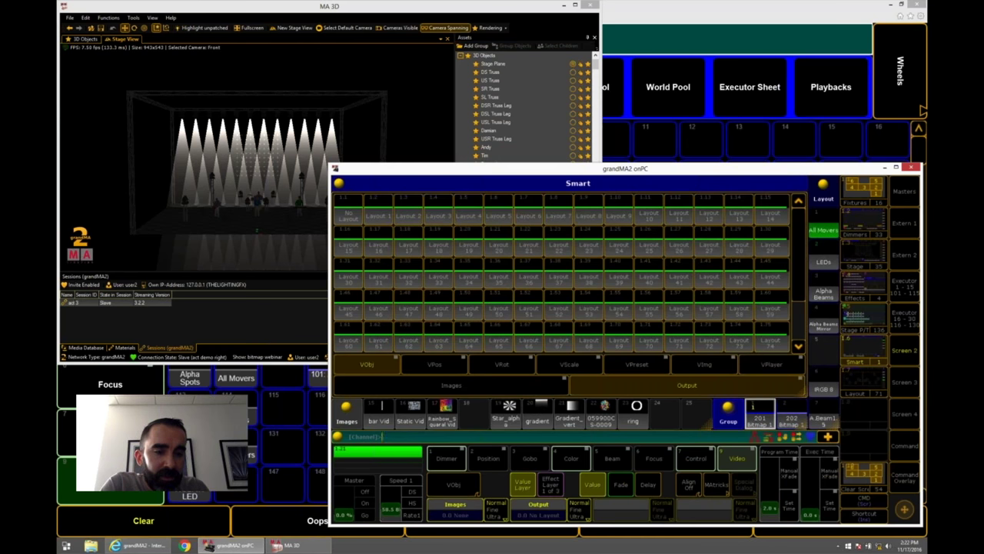
# Assign Layout 1 as the bitmap's video output.
pyautogui.click(906, 472)
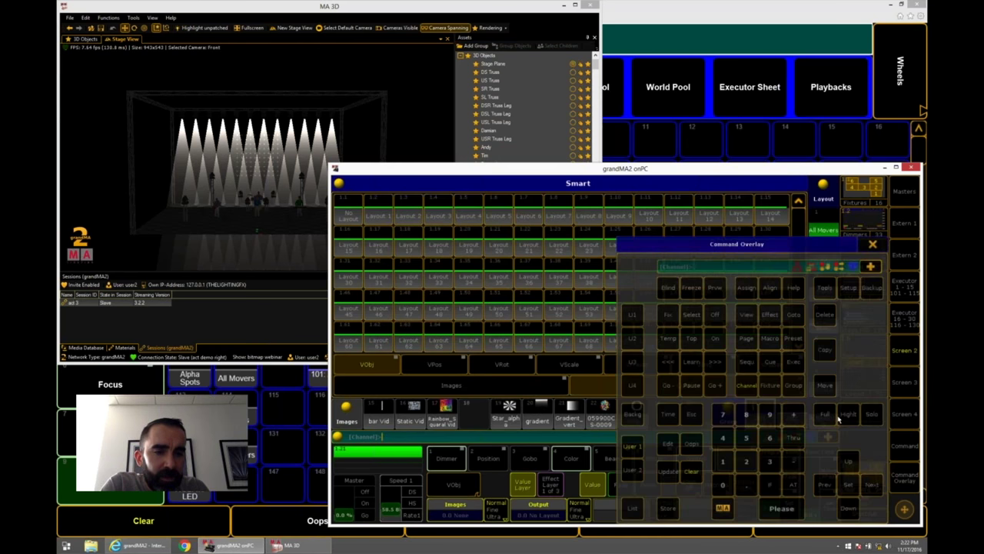
pyautogui.click(871, 244)
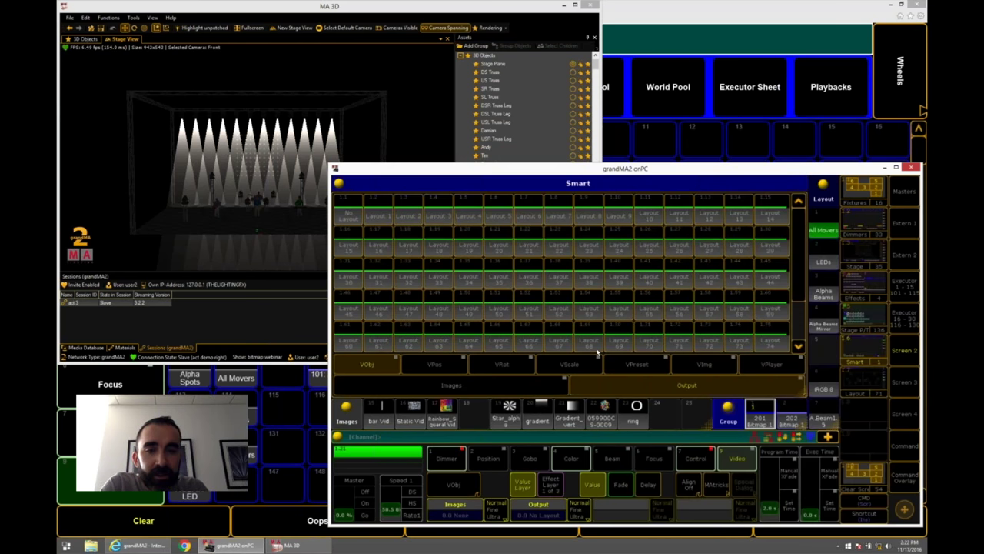
pyautogui.click(374, 217)
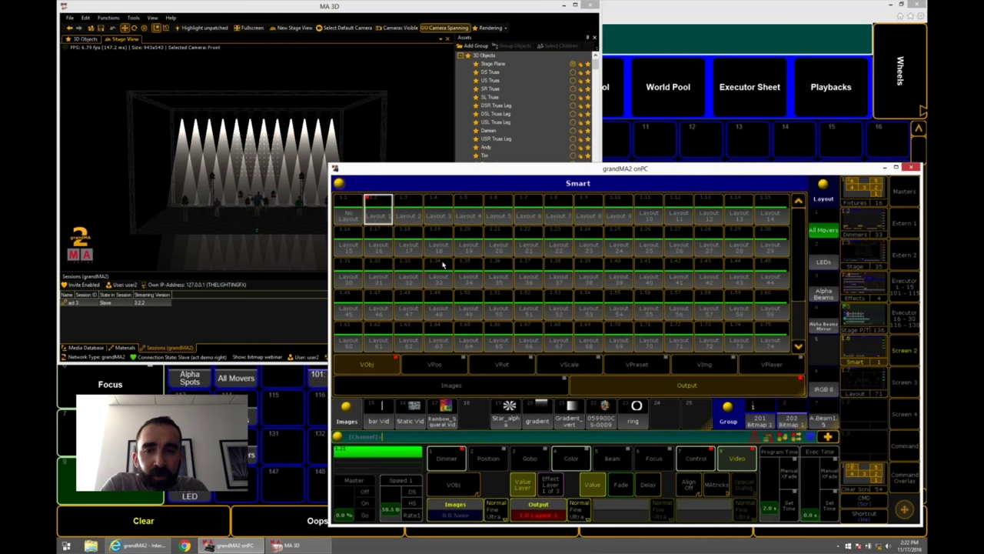
# After trying star_alpha and bar Vid, apply the Gradient_vert image and show VPreset attributes.
pyautogui.click(507, 385)
pyautogui.click(507, 413)
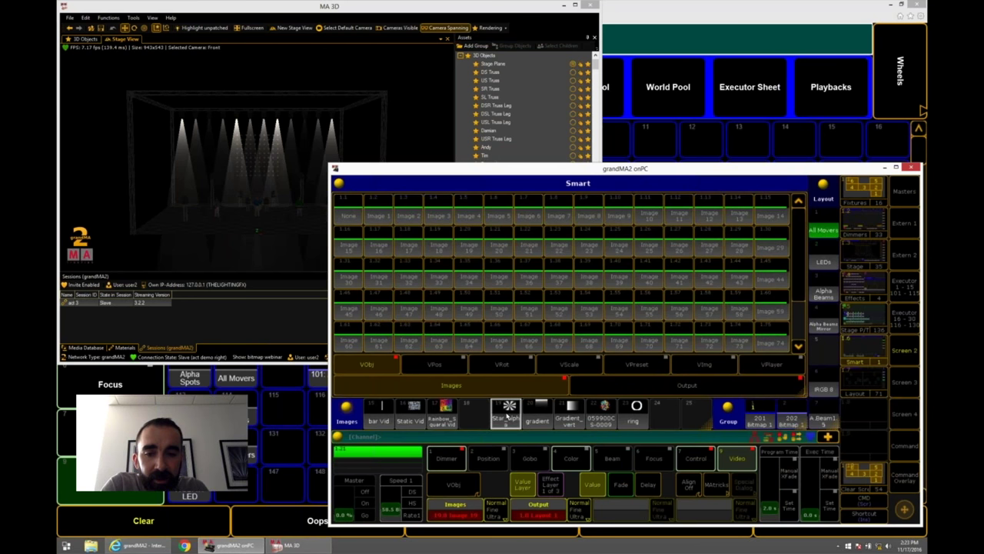
pyautogui.click(373, 417)
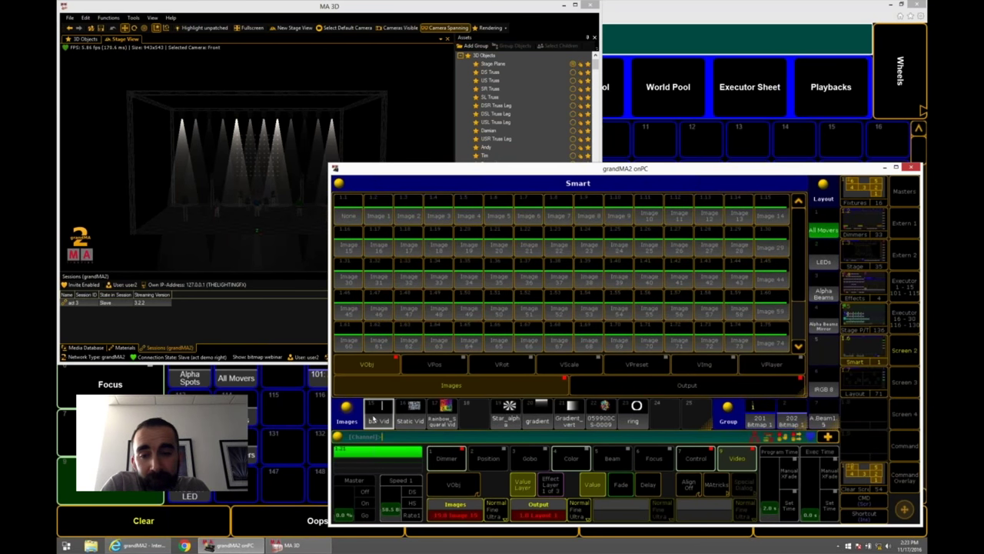
pyautogui.click(511, 422)
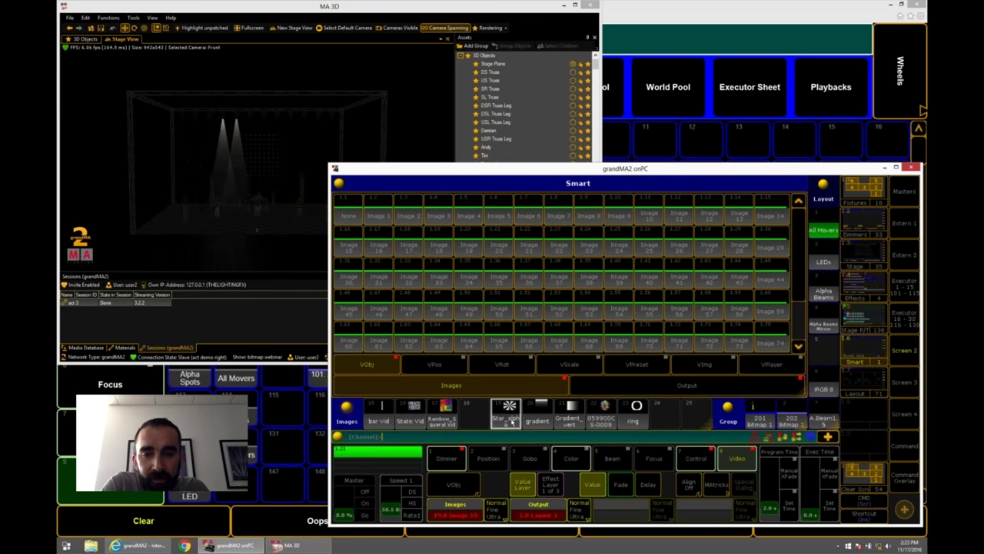
pyautogui.click(573, 413)
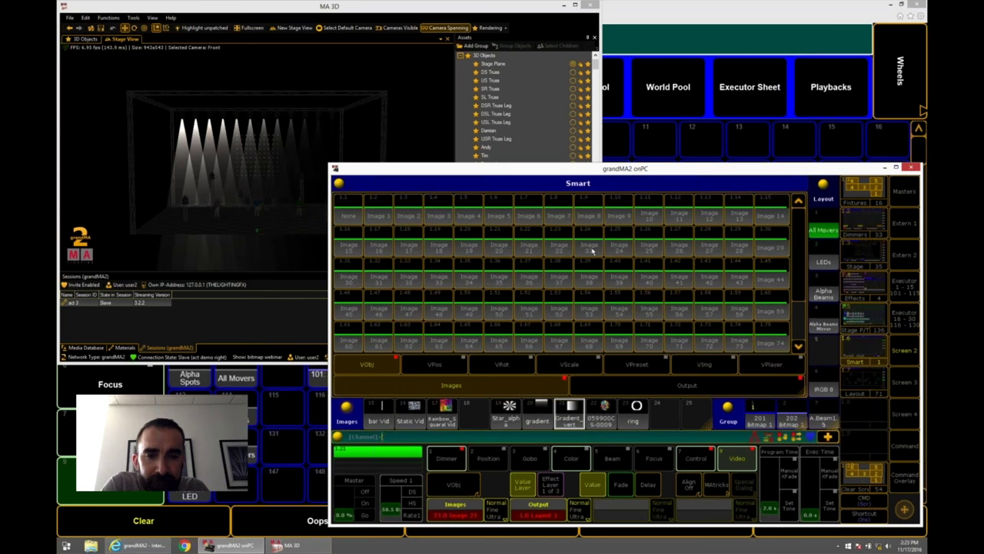
pyautogui.click(619, 366)
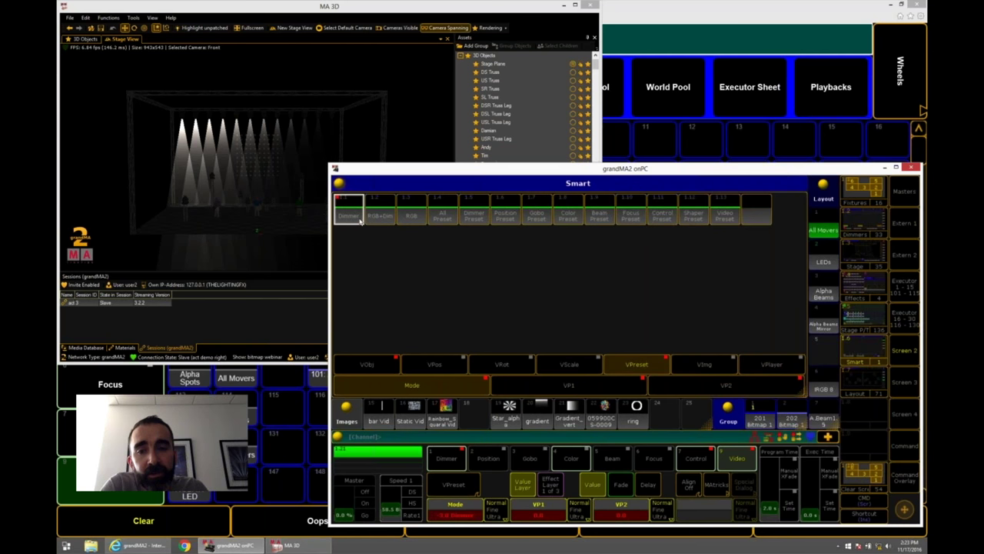
# Change the video preset mode from RGB to Position Preset.
pyautogui.click(411, 216)
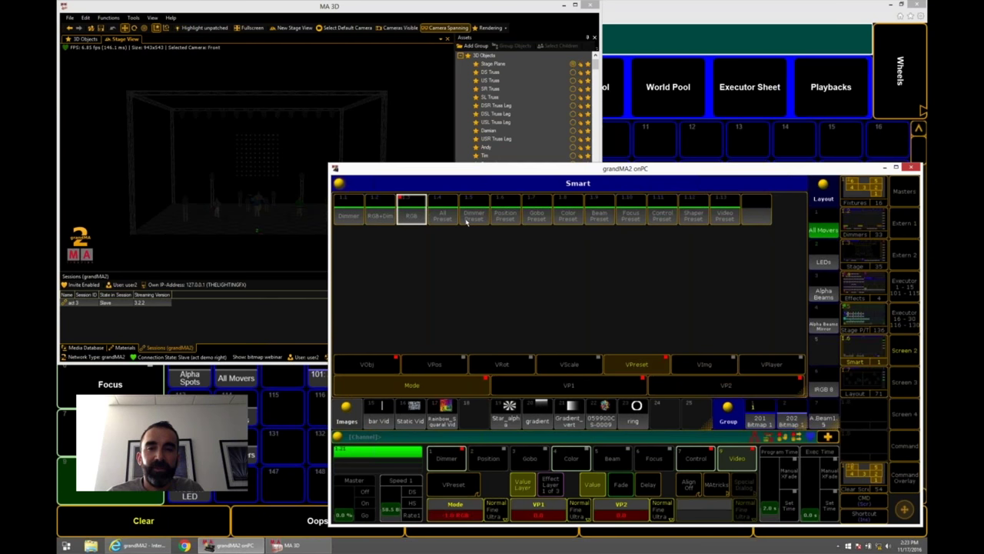
pyautogui.click(503, 216)
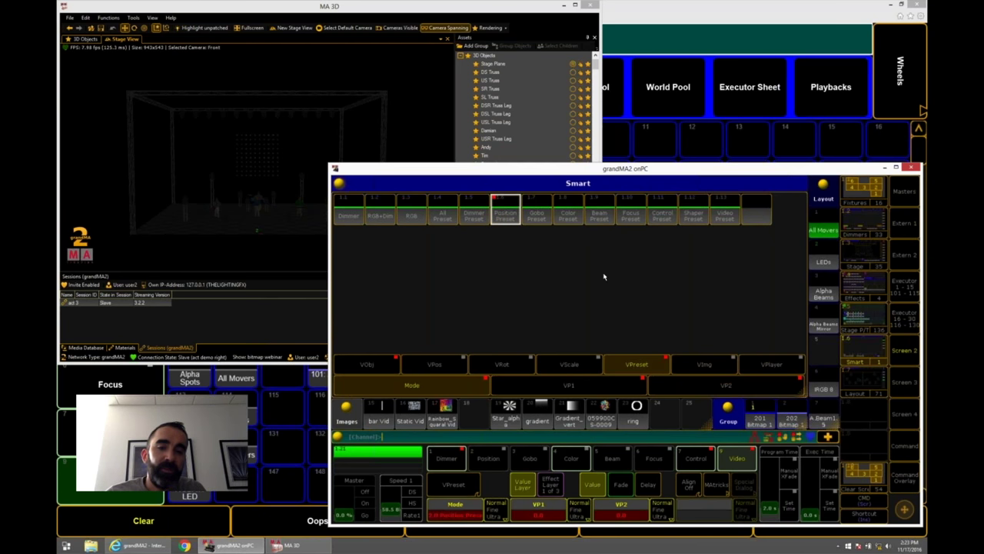
pyautogui.click(857, 315)
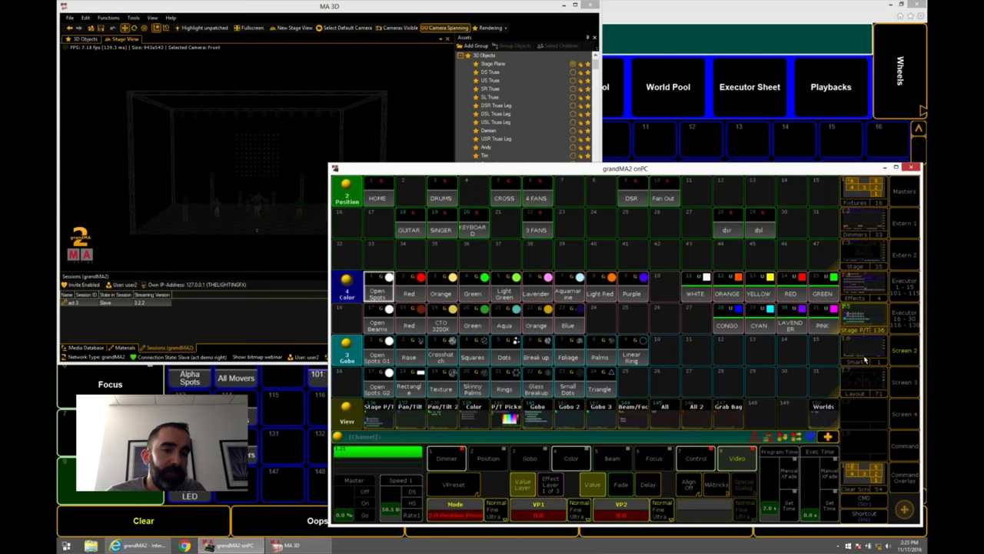
pyautogui.click(864, 362)
# Enter 28 for VP1 and 29 for VP2.
pyautogui.click(553, 514)
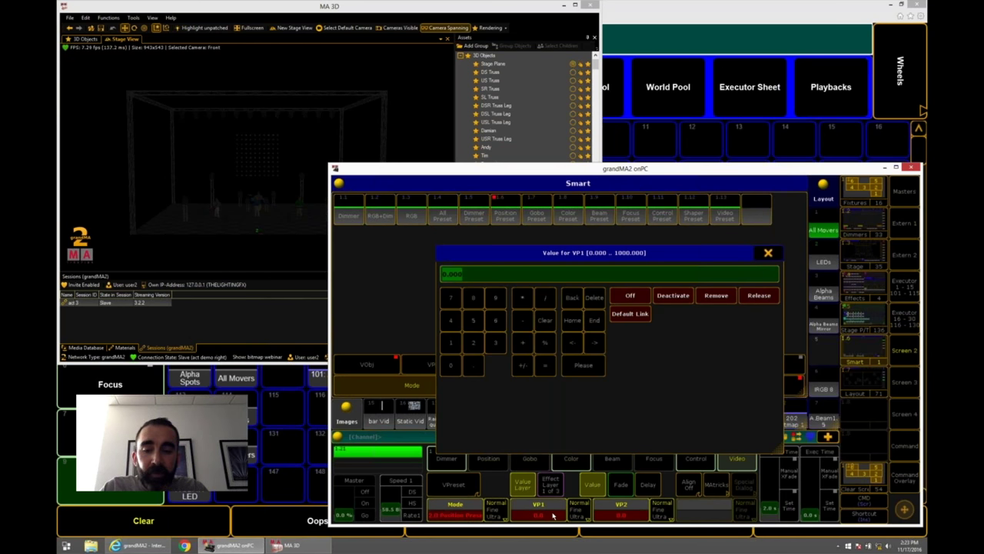
pyautogui.write('88')
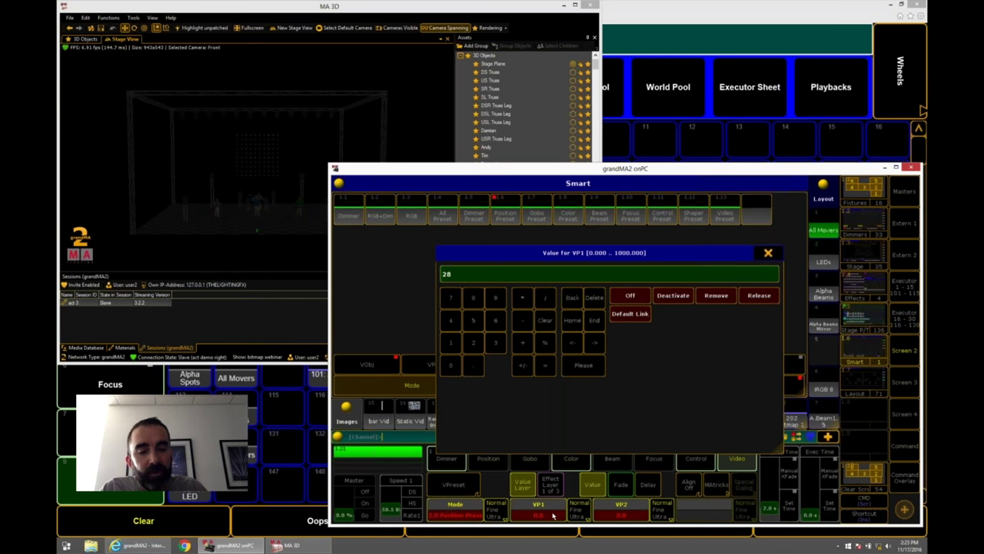
pyautogui.press('Return')
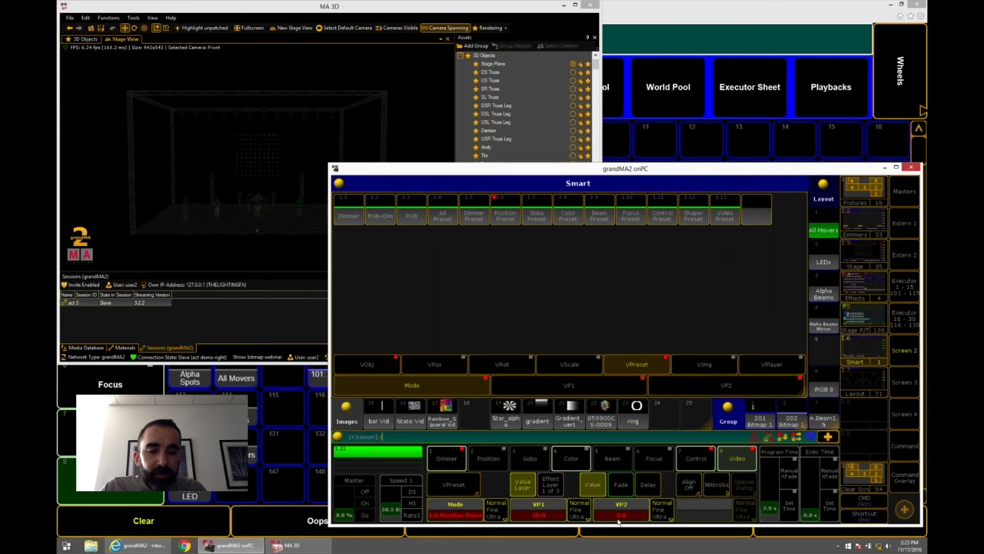
pyautogui.click(619, 521)
pyautogui.write('88')
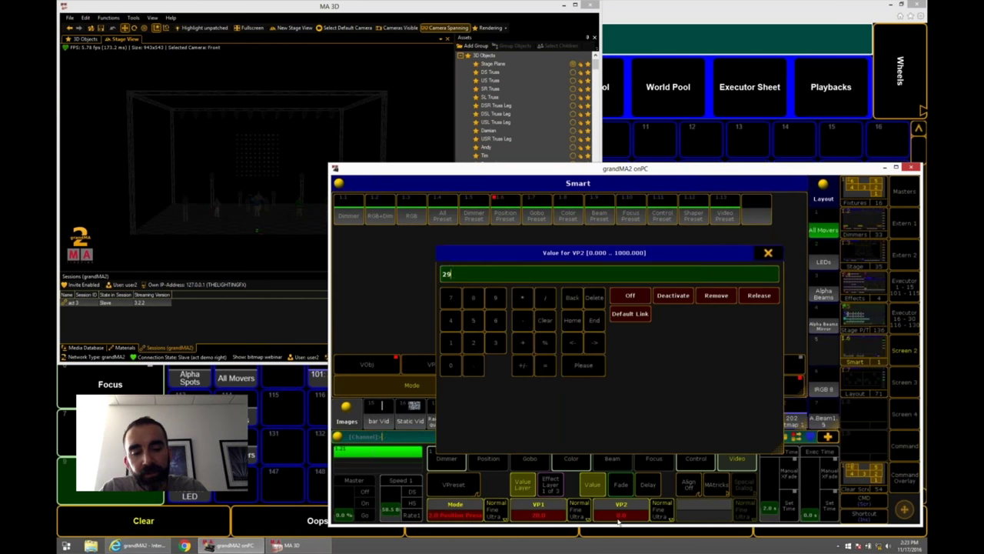
pyautogui.press('Return')
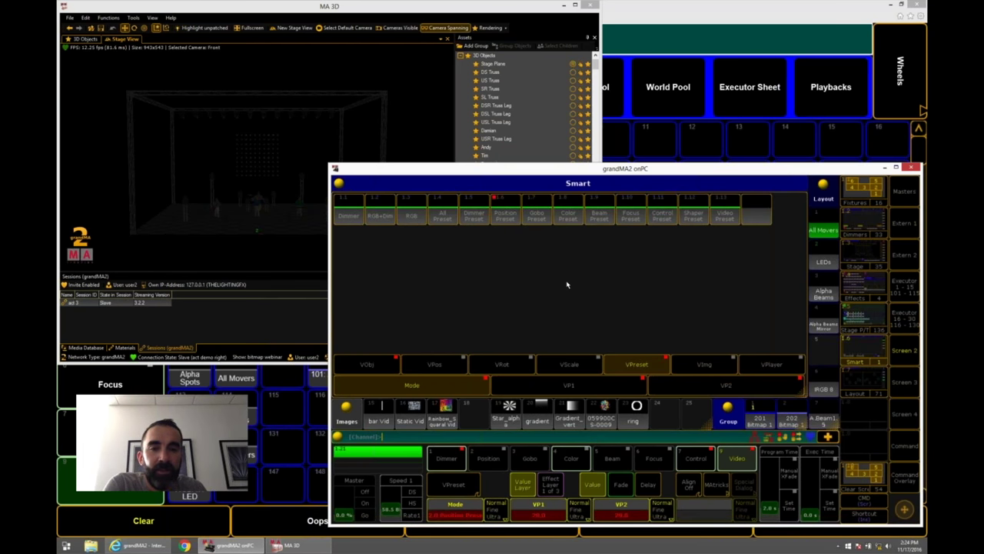
pyautogui.click(907, 289)
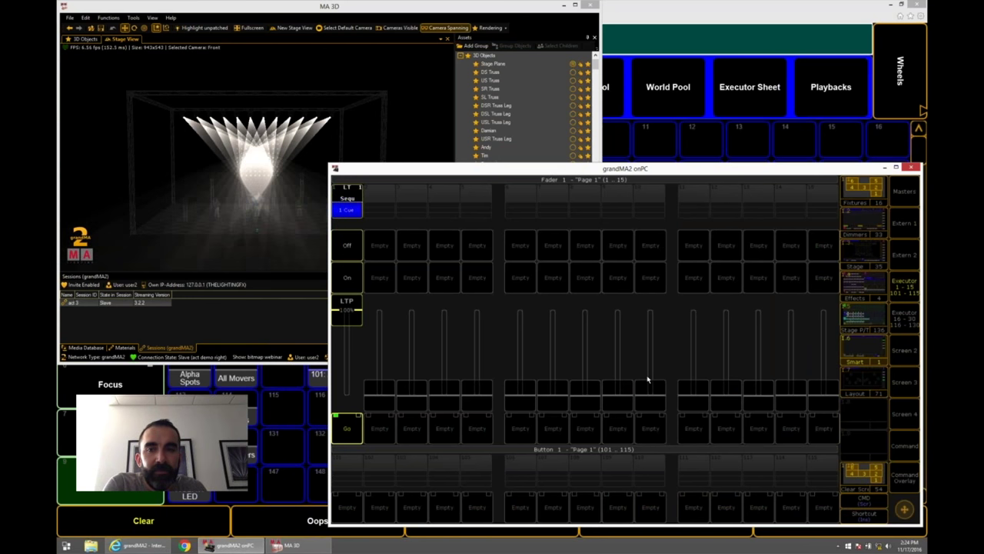
# Check the VP1 value, then switch the encoders to the VPos attributes.
pyautogui.click(911, 348)
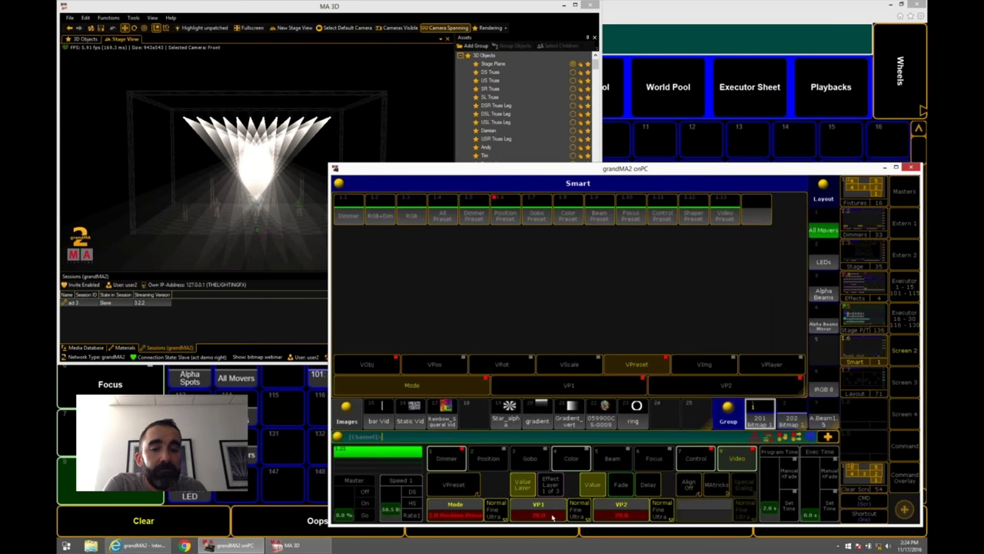
pyautogui.click(552, 517)
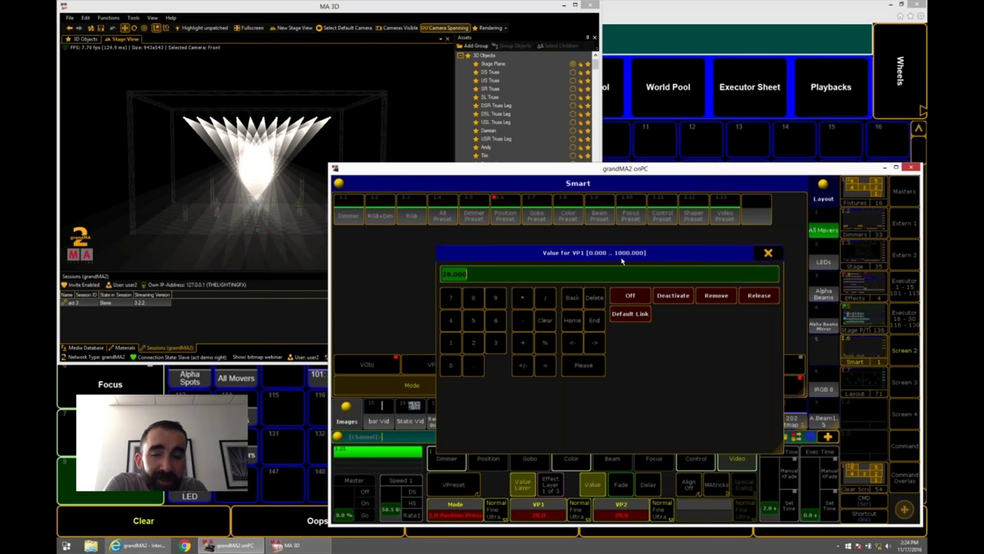
pyautogui.click(768, 252)
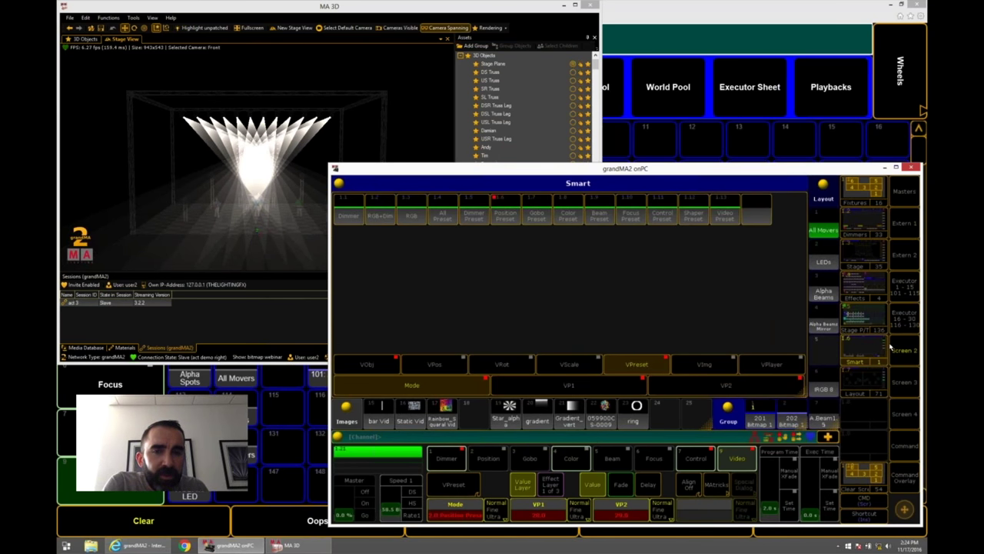
pyautogui.click(897, 444)
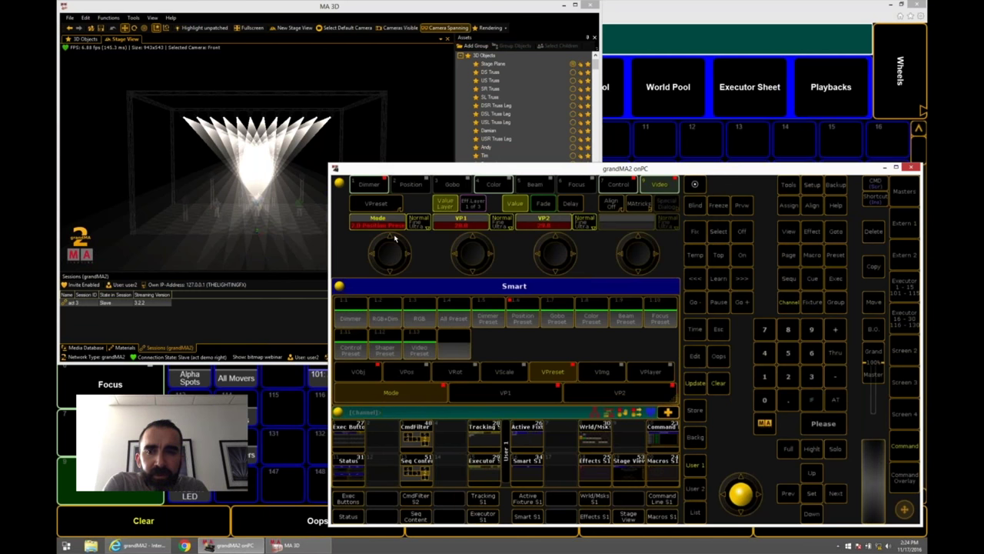
pyautogui.click(396, 203)
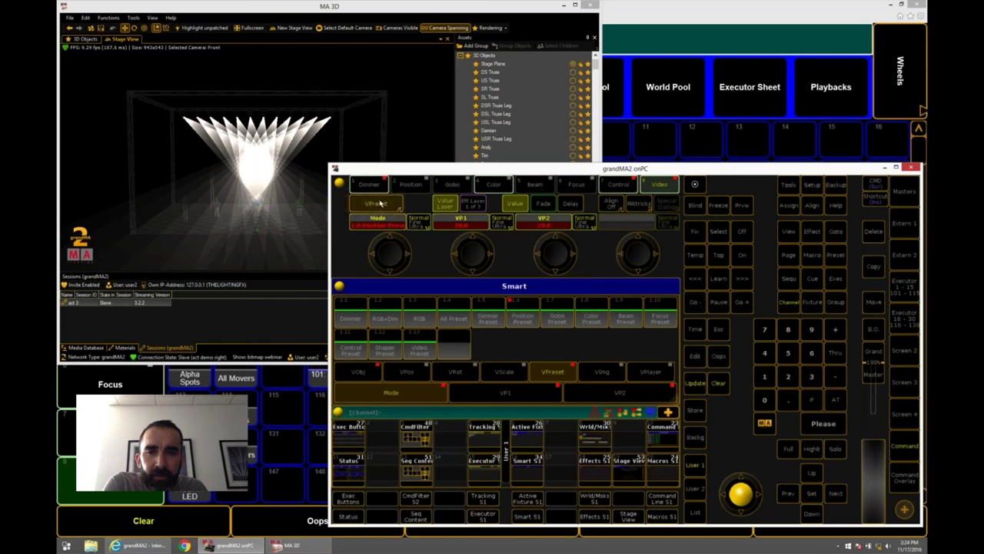
pyautogui.click(392, 371)
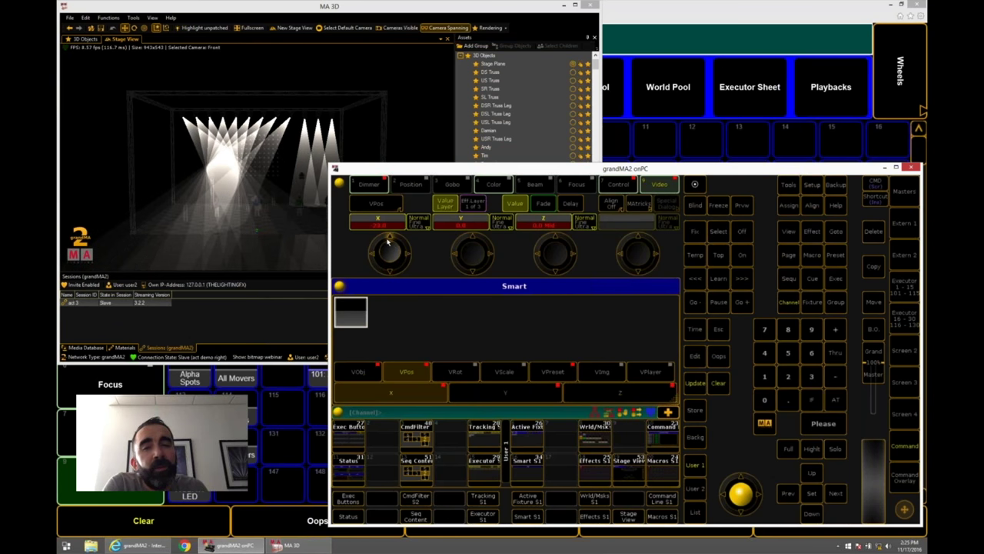
# Select the All Movers group and show its layout.
pyautogui.click(906, 351)
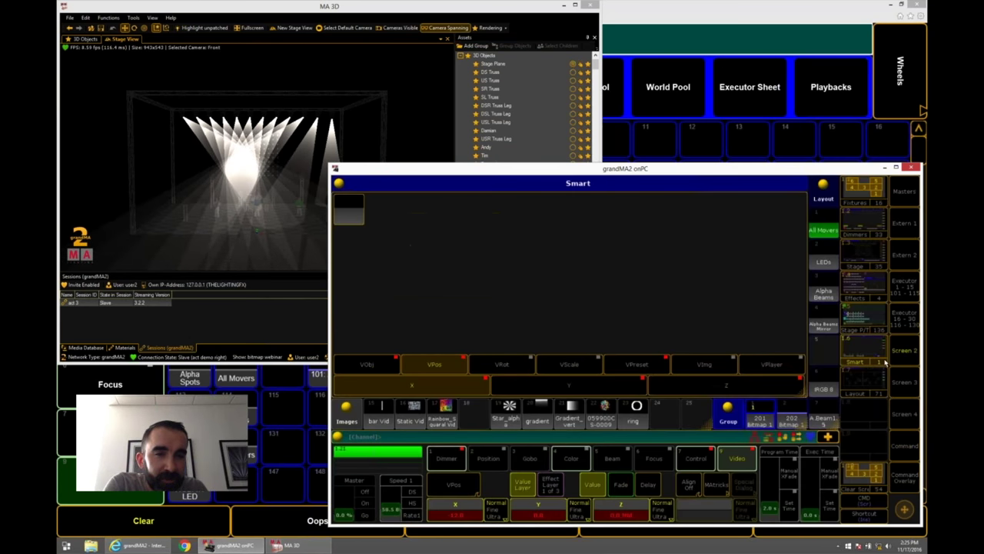
pyautogui.click(824, 229)
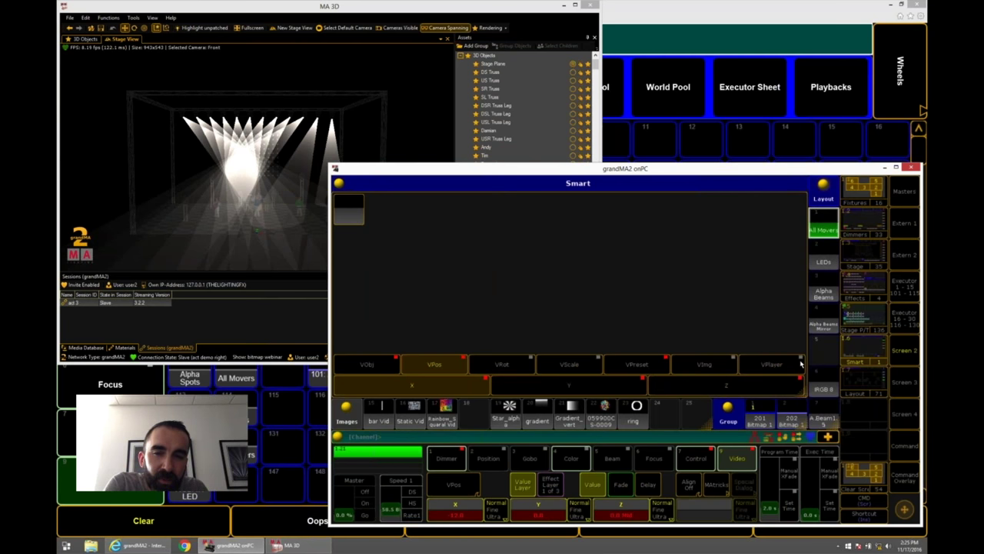
pyautogui.click(867, 383)
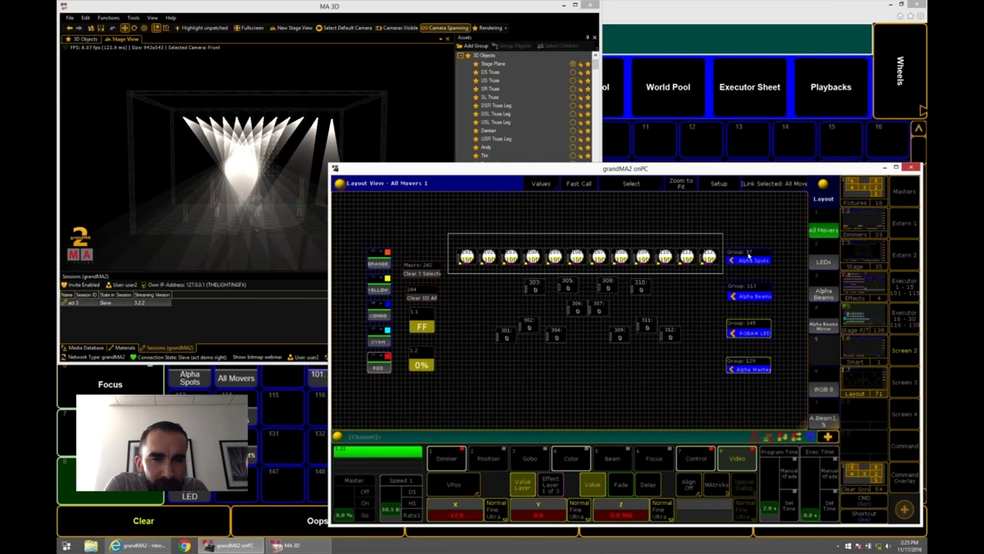
# Select the Alpha Spots, apply the dsr then dsl positions, and clear the programmer.
pyautogui.click(751, 260)
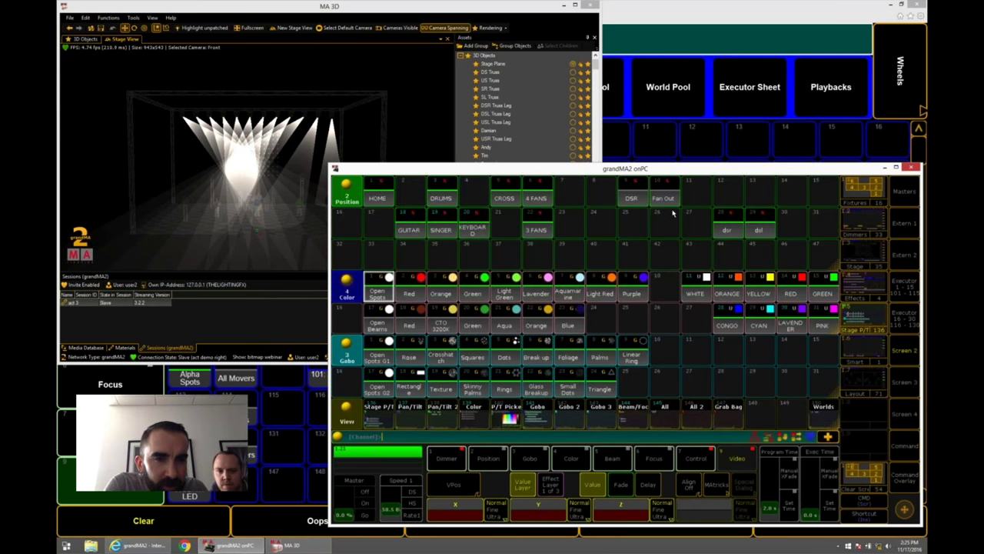
pyautogui.click(863, 326)
pyautogui.click(726, 223)
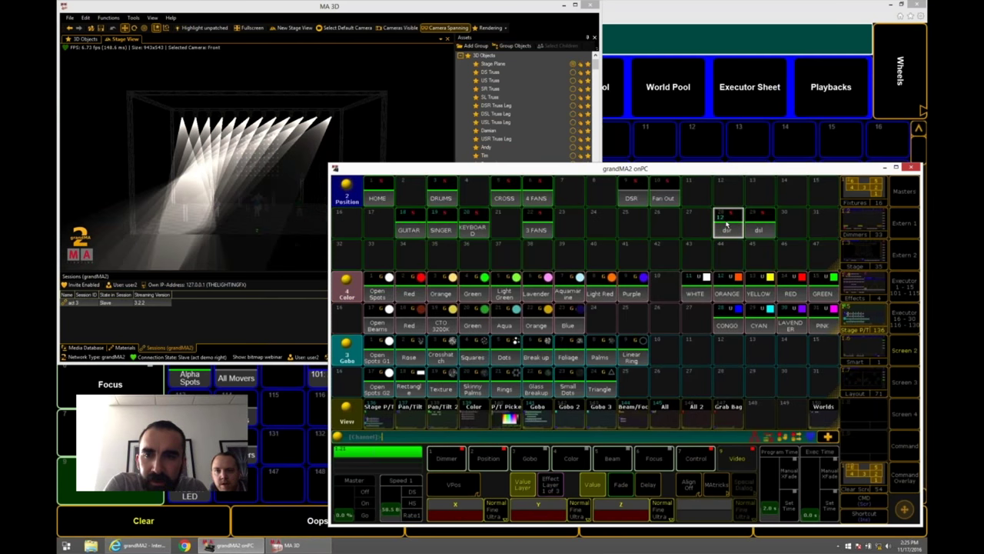
pyautogui.click(760, 224)
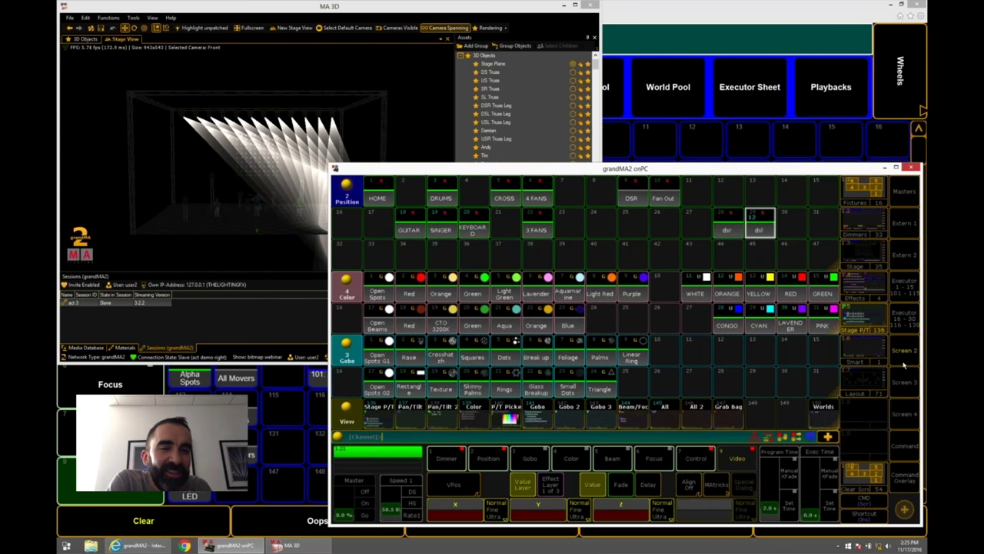
pyautogui.click(905, 478)
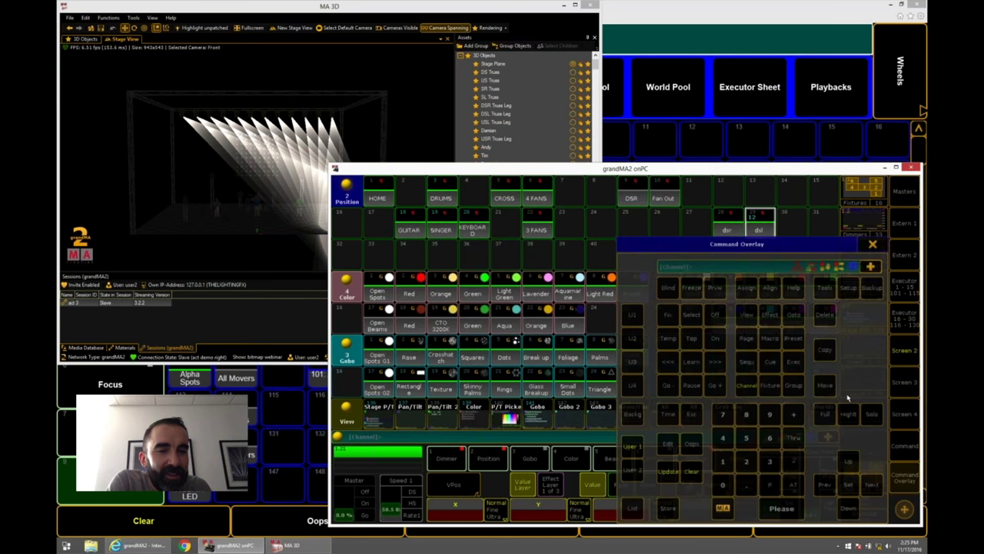
pyautogui.click(693, 470)
# Select bitmap 201, apply the Gradient_vert image 23, and assign Layout 1 as output.
pyautogui.press('Escape')
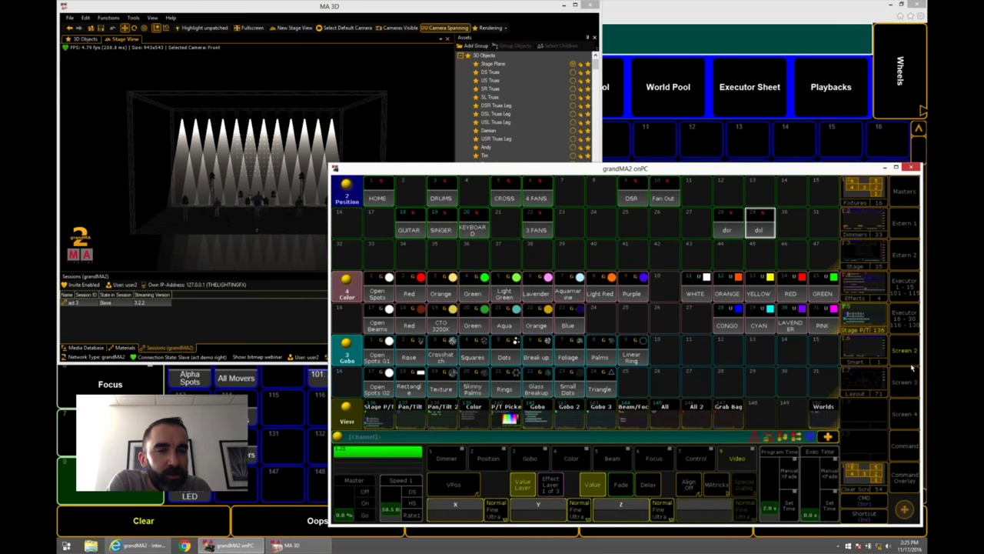
pyautogui.click(904, 404)
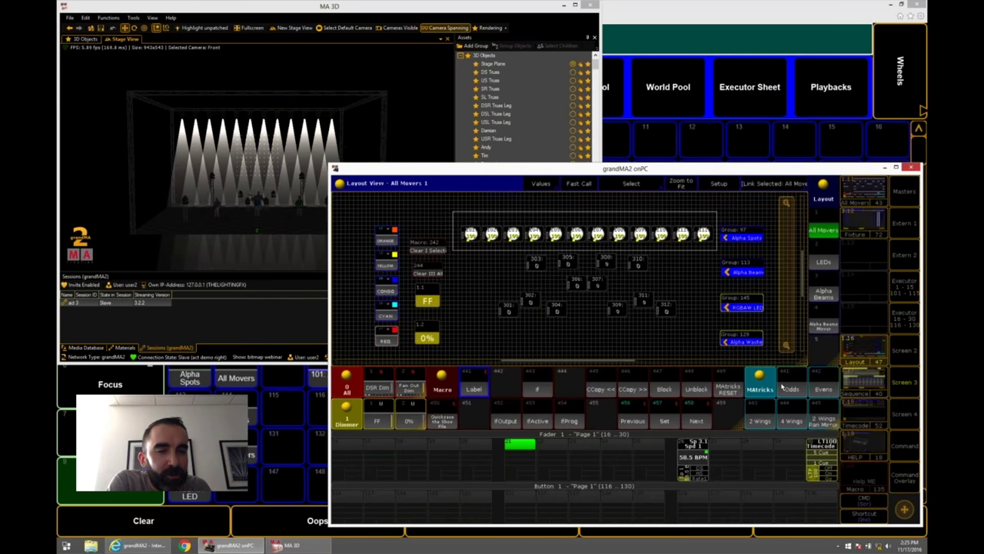
pyautogui.click(904, 355)
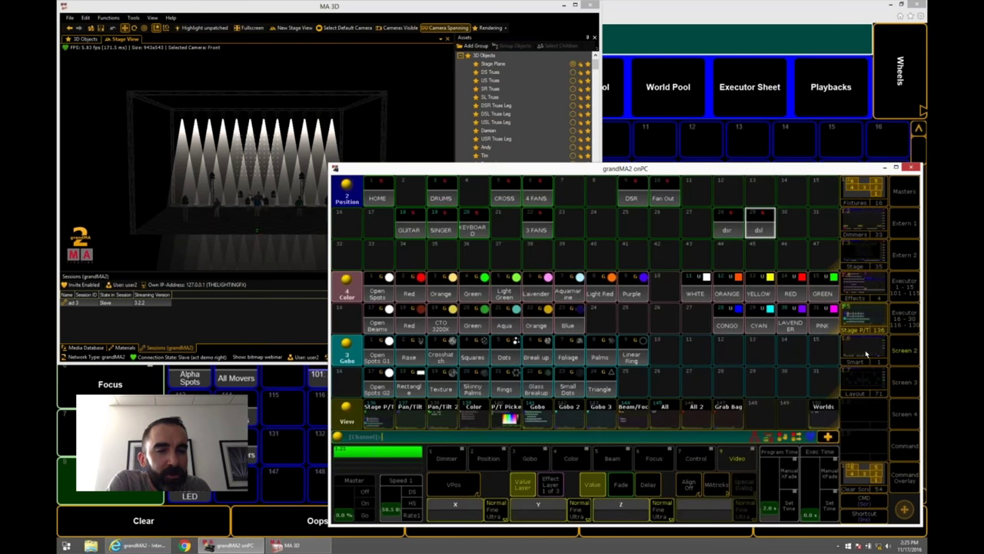
pyautogui.click(866, 355)
pyautogui.click(758, 413)
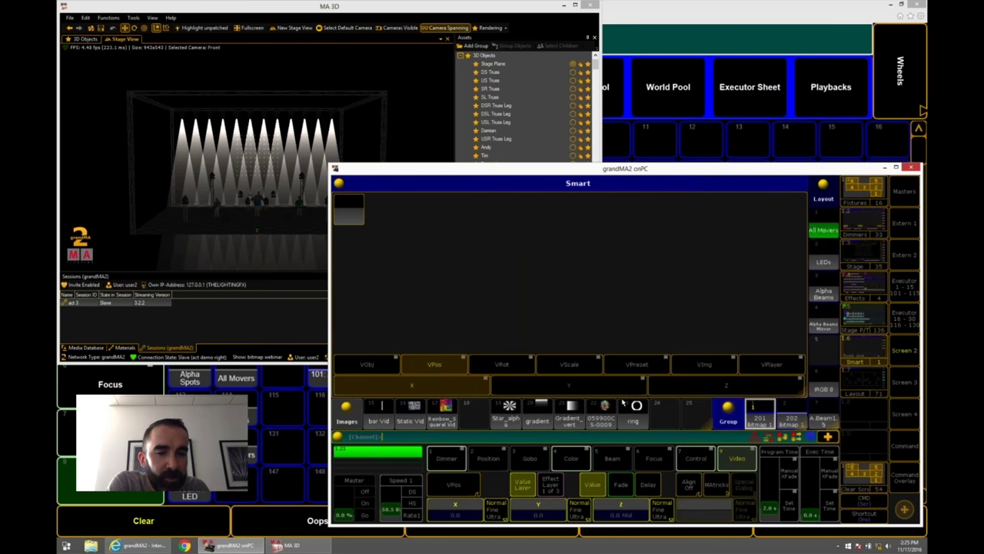
pyautogui.click(379, 367)
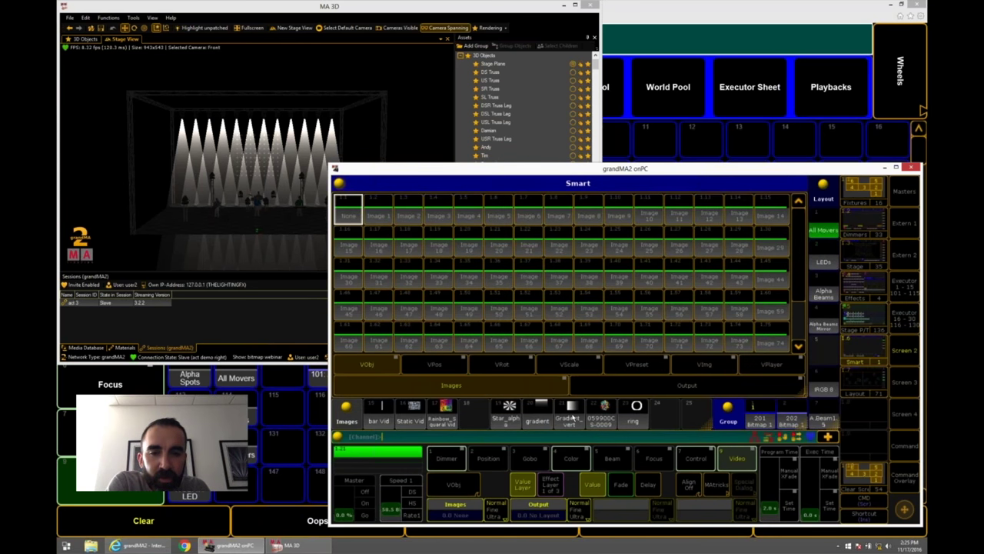
pyautogui.click(570, 415)
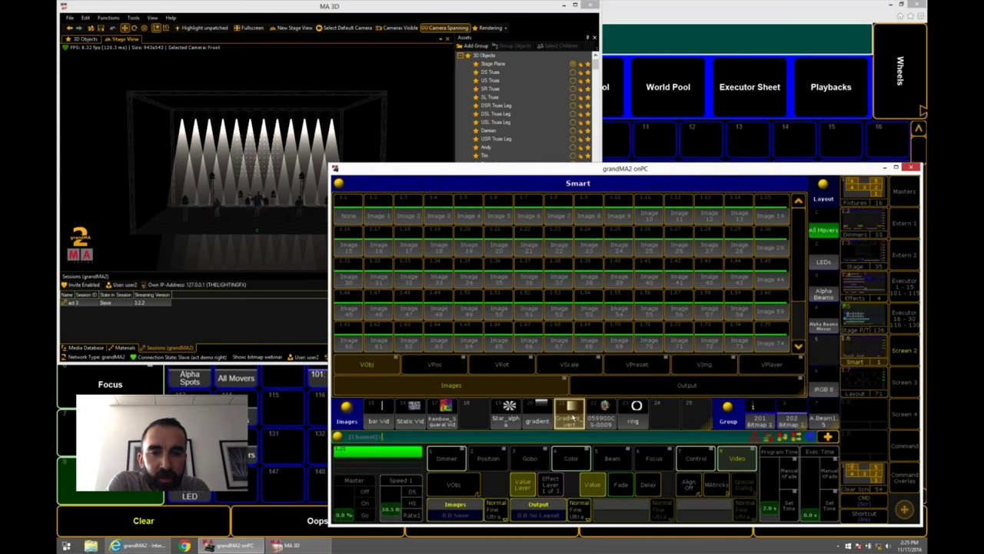
pyautogui.click(669, 384)
pyautogui.click(378, 214)
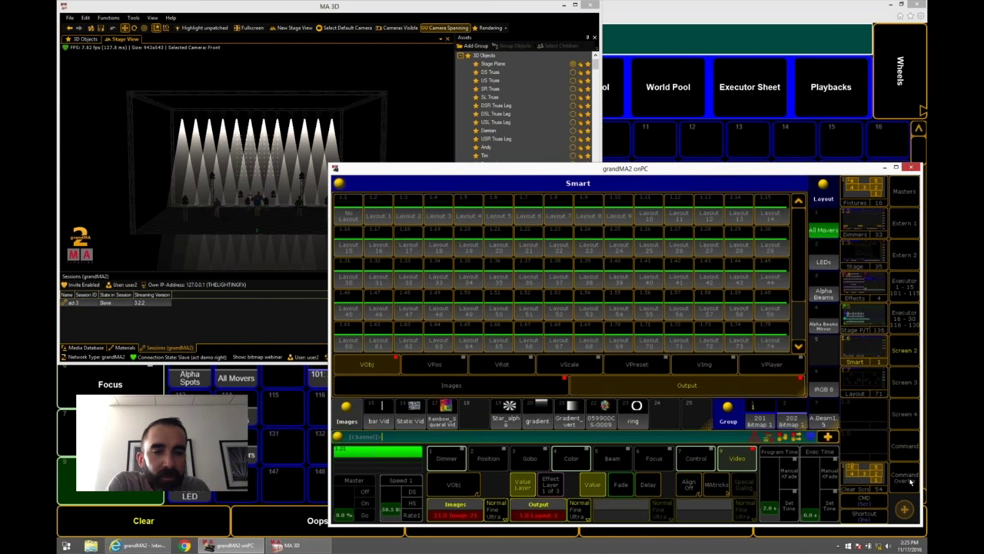
# Set the video layer's preset type to Position Preset and check VP1 and VP2.
pyautogui.click(649, 368)
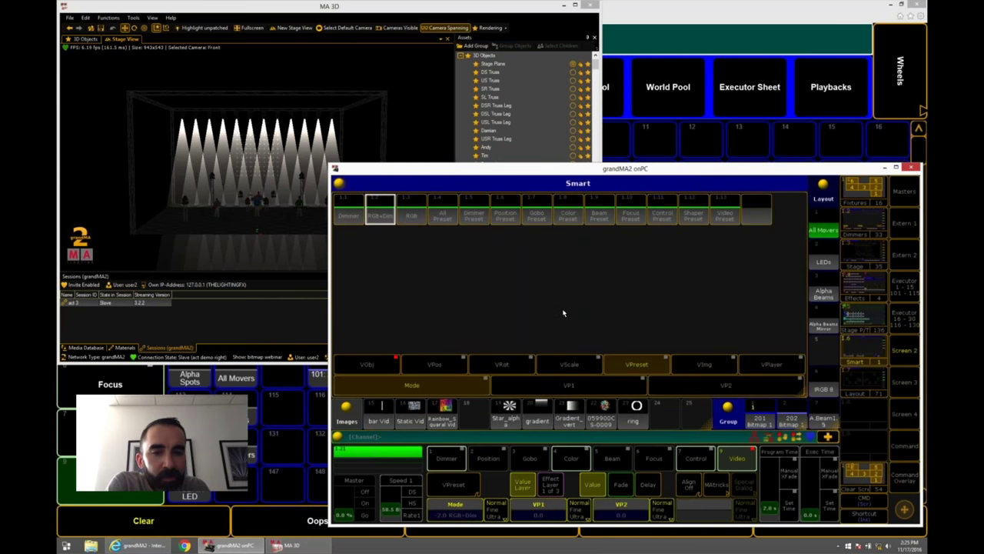
pyautogui.click(505, 214)
pyautogui.click(552, 513)
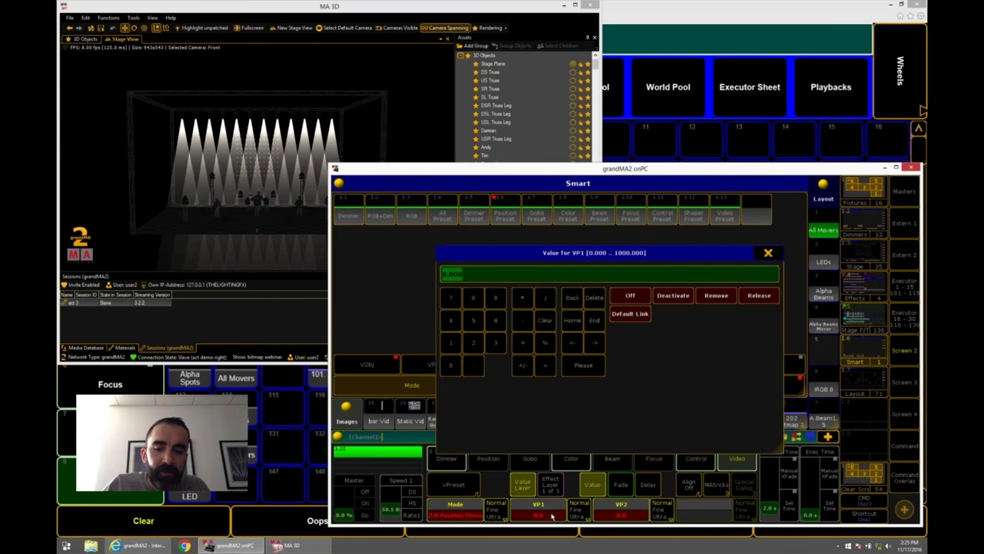
pyautogui.press('Escape')
pyautogui.click(619, 514)
pyautogui.press('Escape')
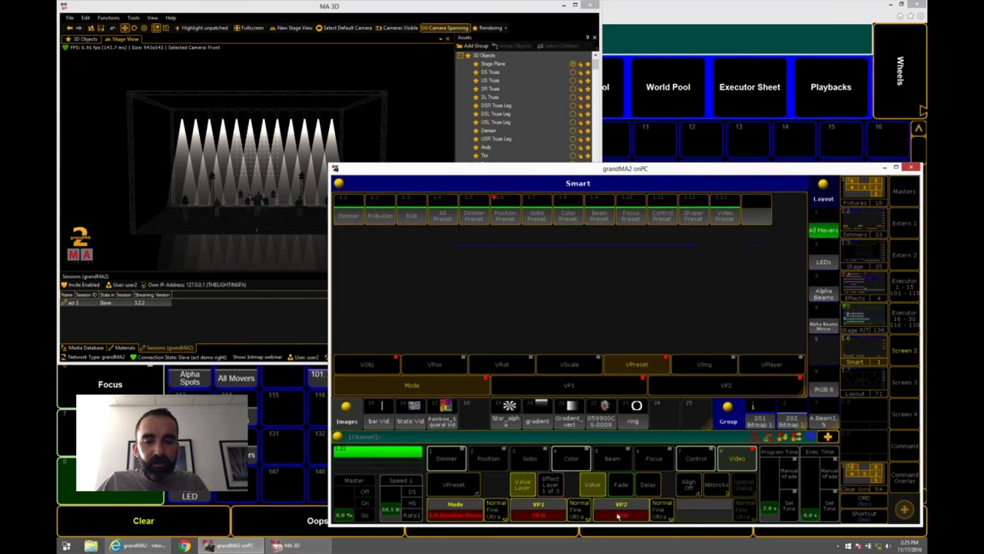
pyautogui.click(894, 476)
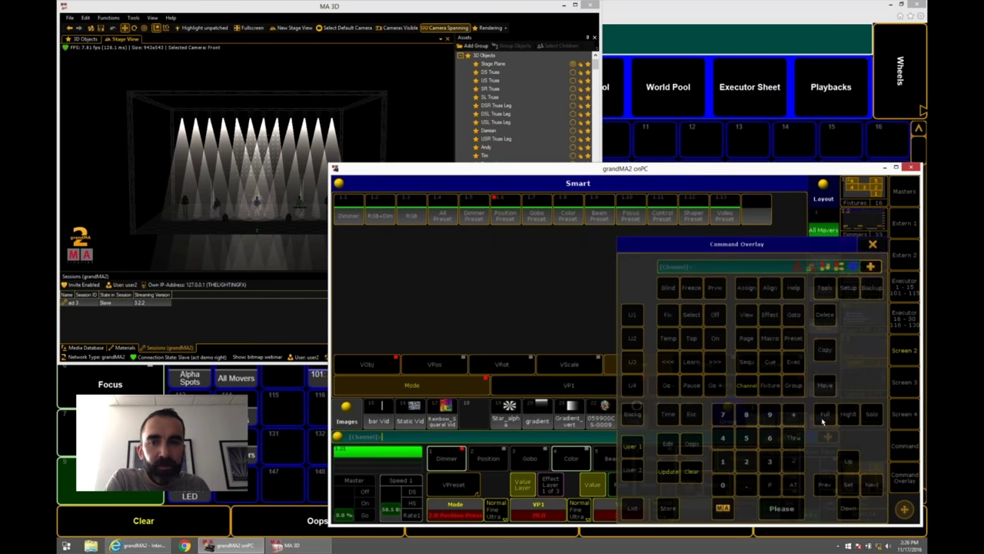
pyautogui.click(873, 245)
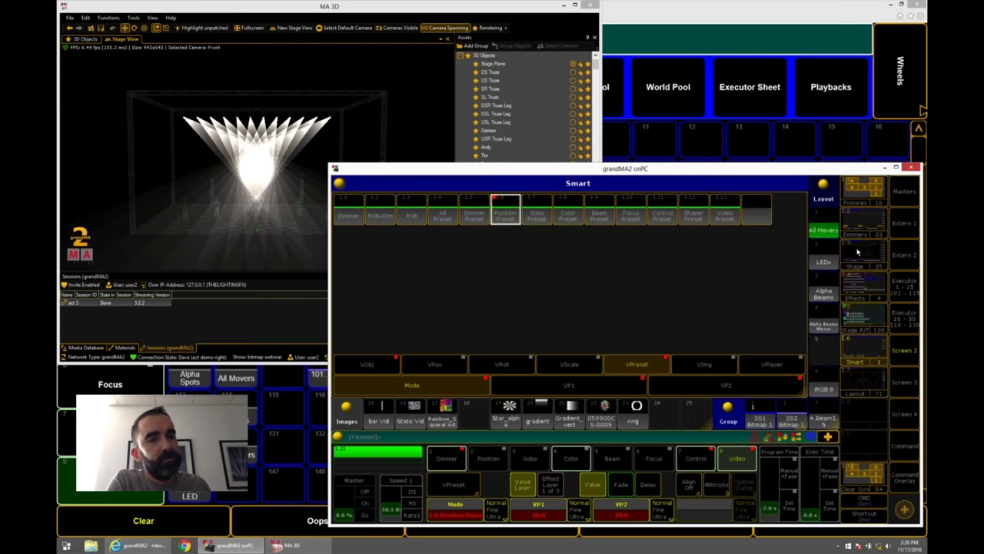
# Show the video position encoders and apply the star image, fanning the beams out.
pyautogui.click(904, 445)
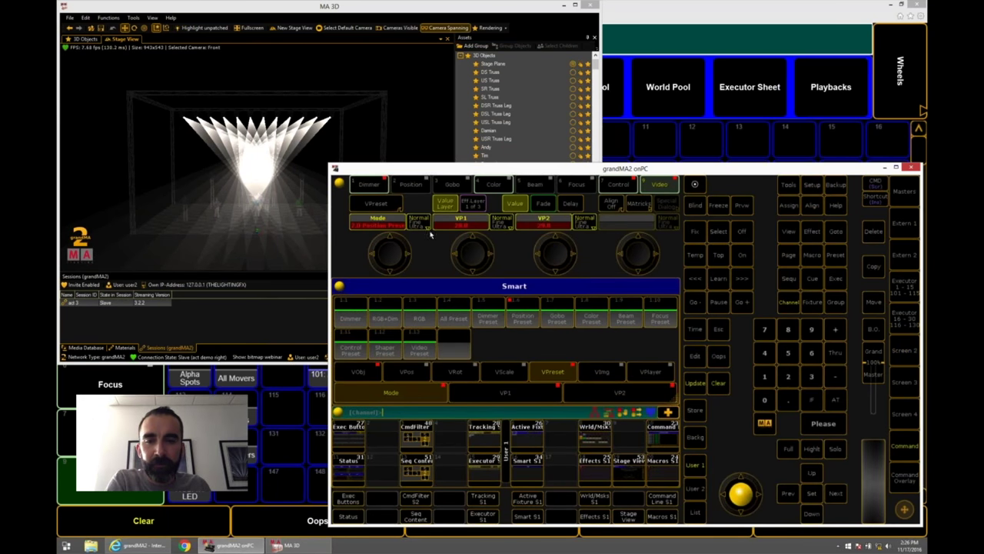
pyautogui.click(408, 371)
pyautogui.scroll(-3, 388, 253)
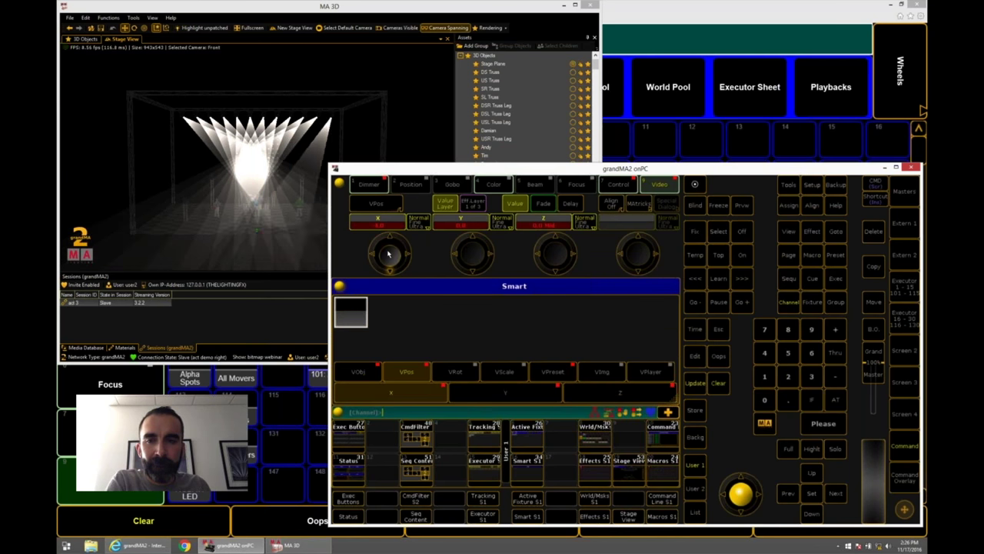
pyautogui.click(898, 353)
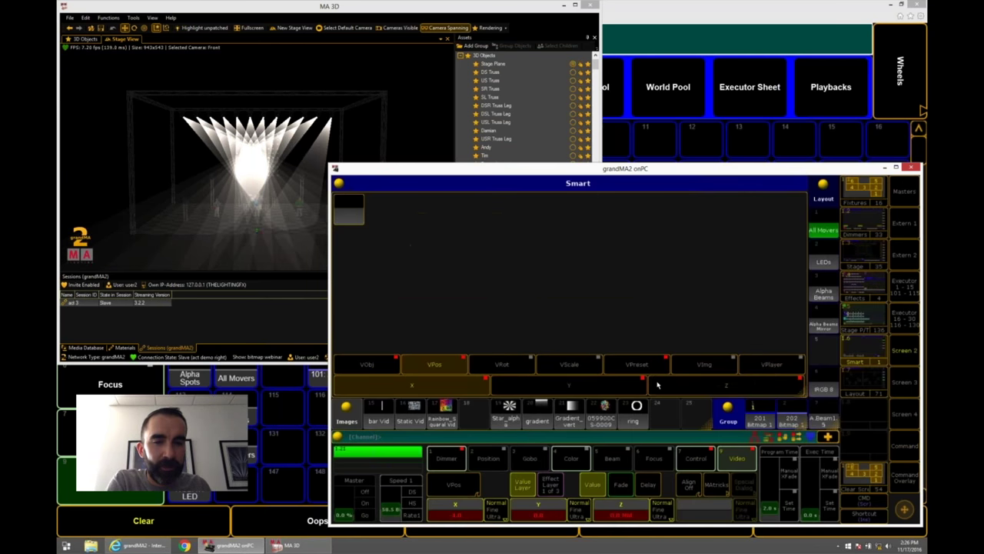
pyautogui.click(509, 413)
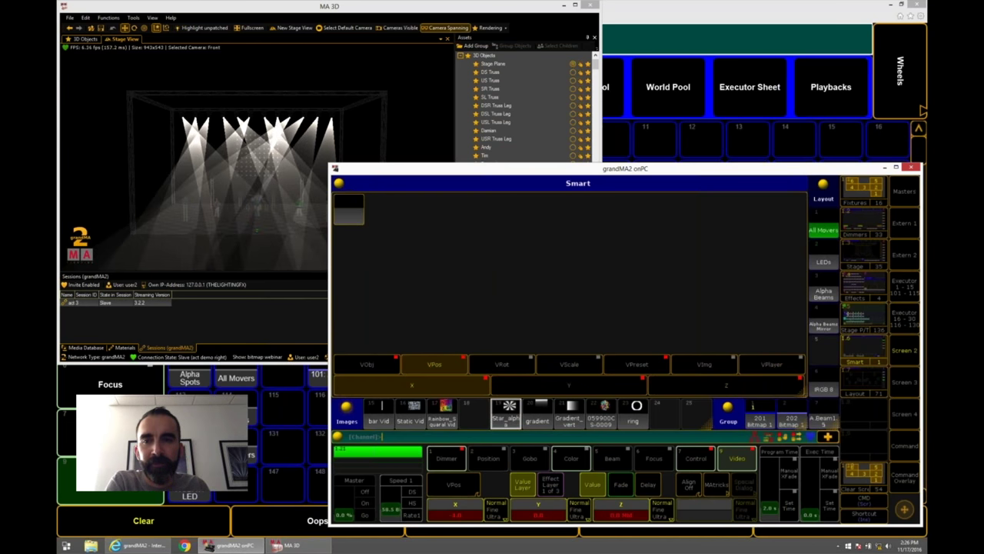
# Reset the video X position to 0 and rotate the layer around Z.
pyautogui.click(904, 447)
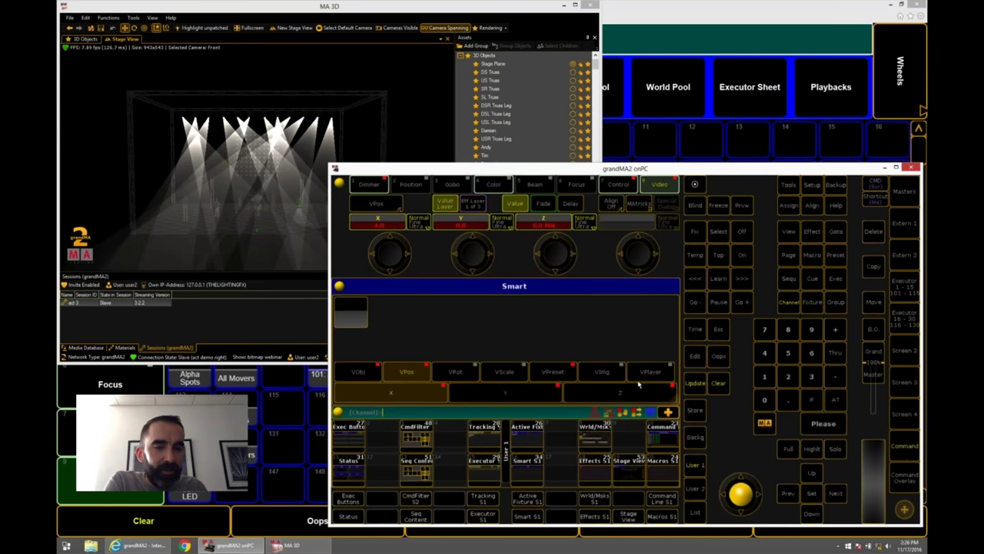
pyautogui.click(397, 236)
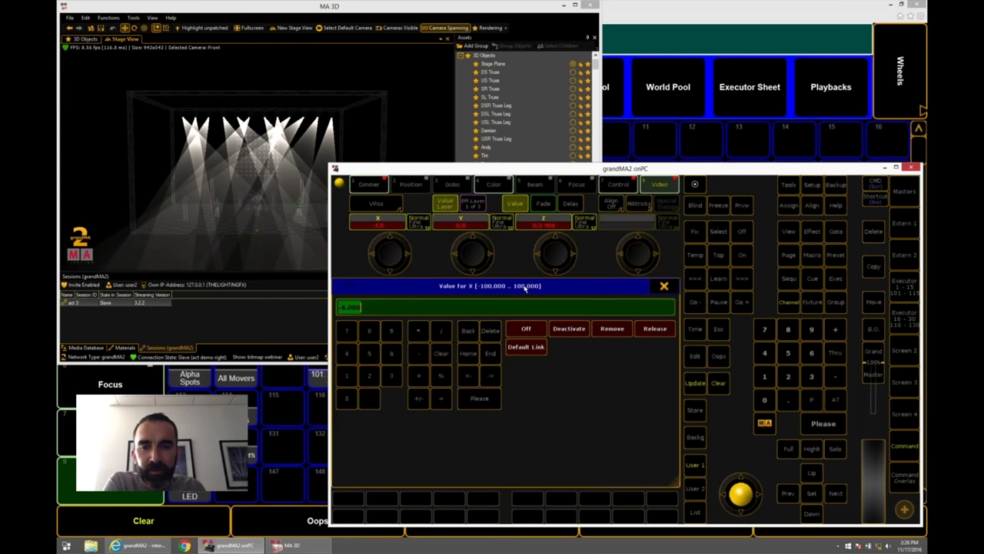
pyautogui.click(536, 328)
pyautogui.click(391, 202)
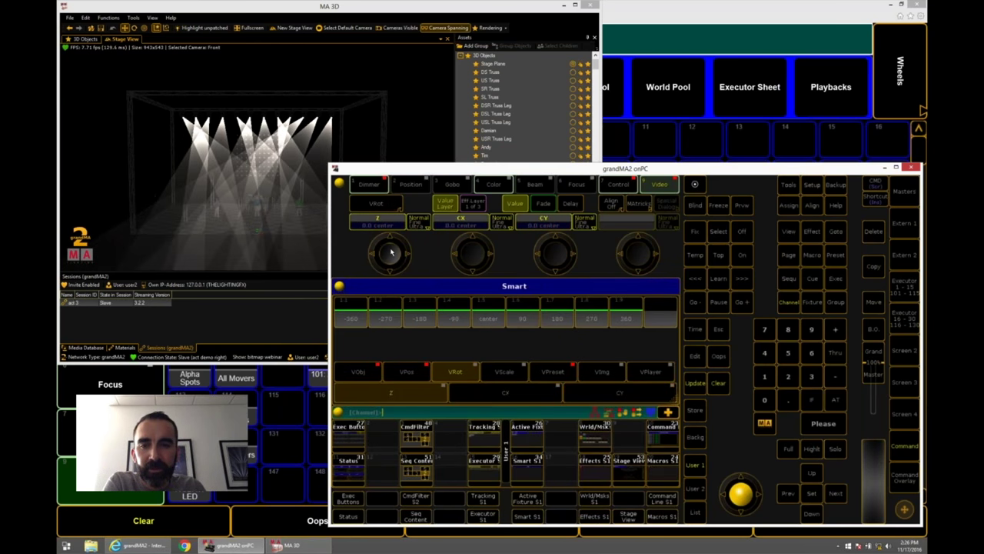
pyautogui.moveTo(391, 253); pyautogui.dragTo(392, 271)
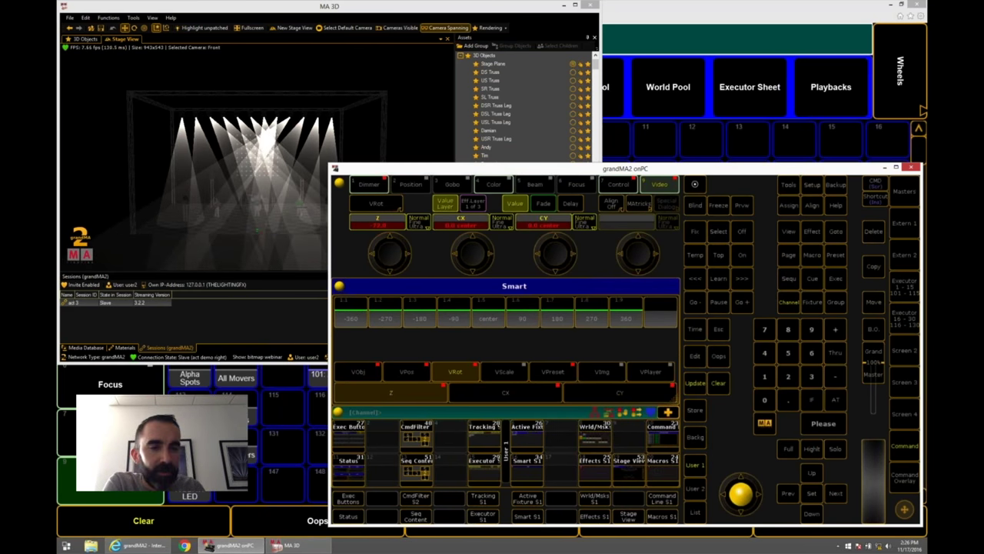
pyautogui.click(904, 349)
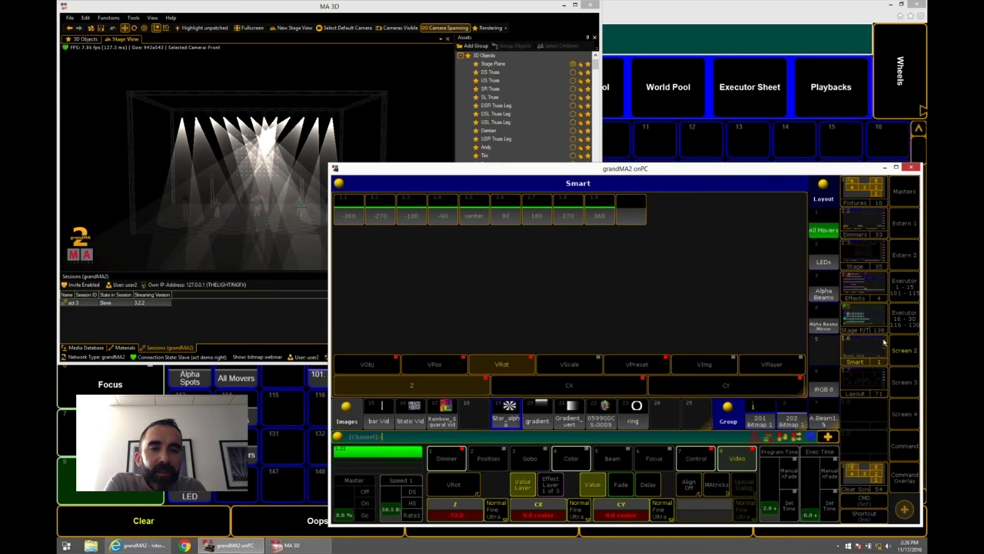
pyautogui.click(857, 376)
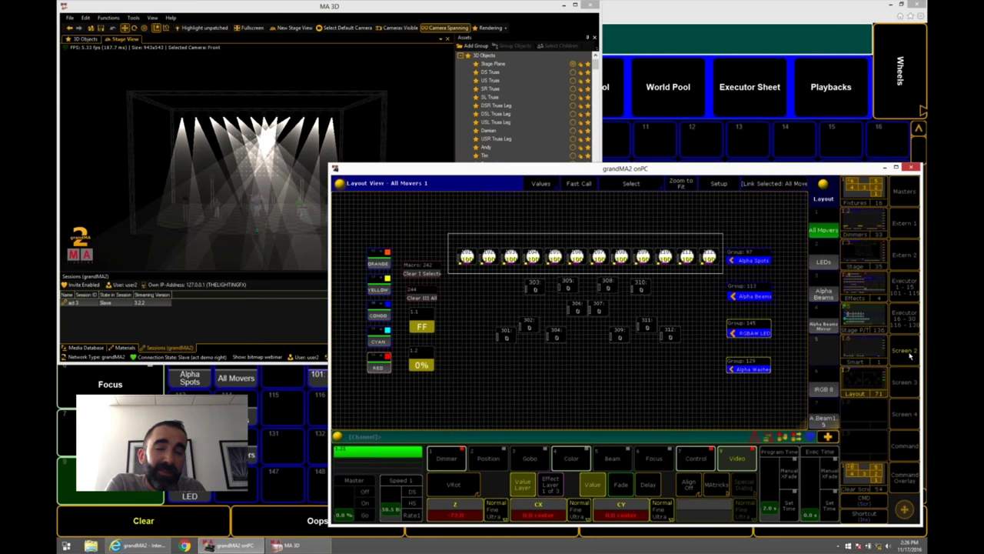
# Reset the video Z rotation to center.
pyautogui.click(904, 444)
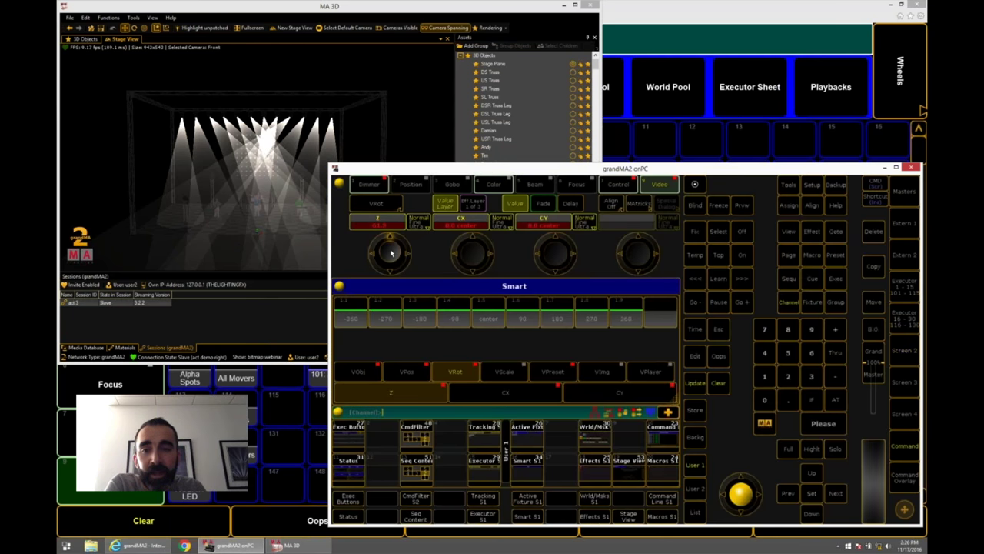
pyautogui.scroll(5, 391, 248)
pyautogui.scroll(5, 390, 249)
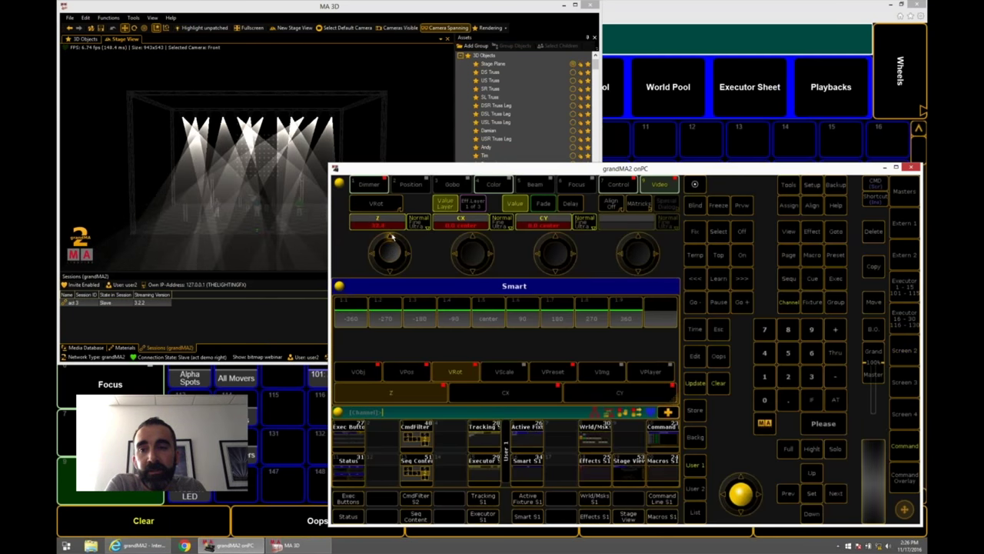
pyautogui.click(390, 248)
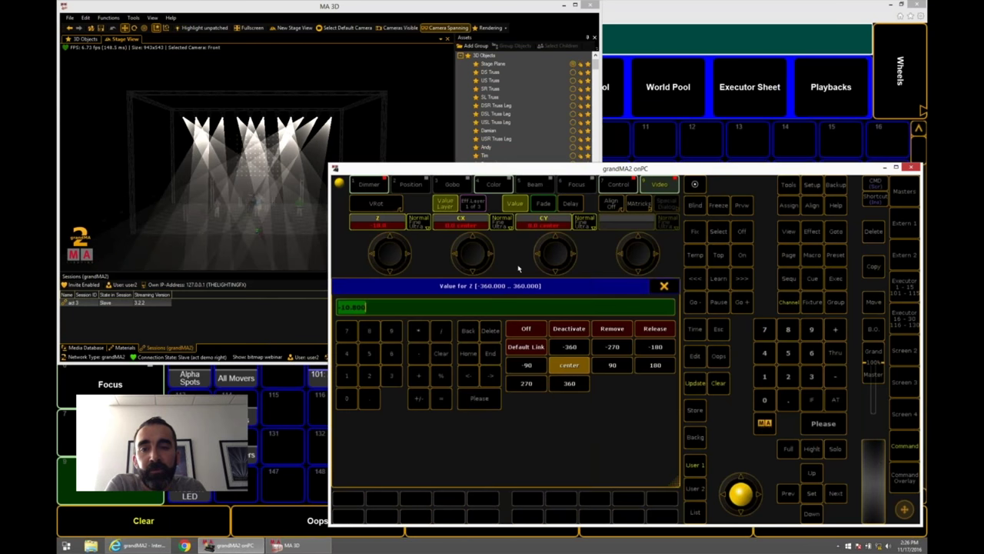
pyautogui.click(556, 332)
# Run effect 131 BMP Rot Z CW from the Effects pool.
pyautogui.click(904, 350)
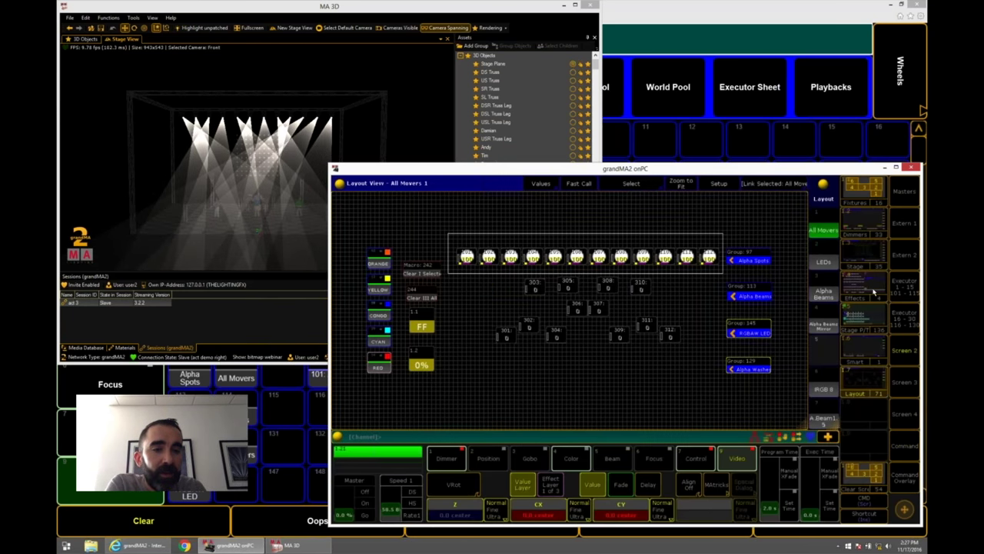
pyautogui.click(862, 297)
pyautogui.click(698, 196)
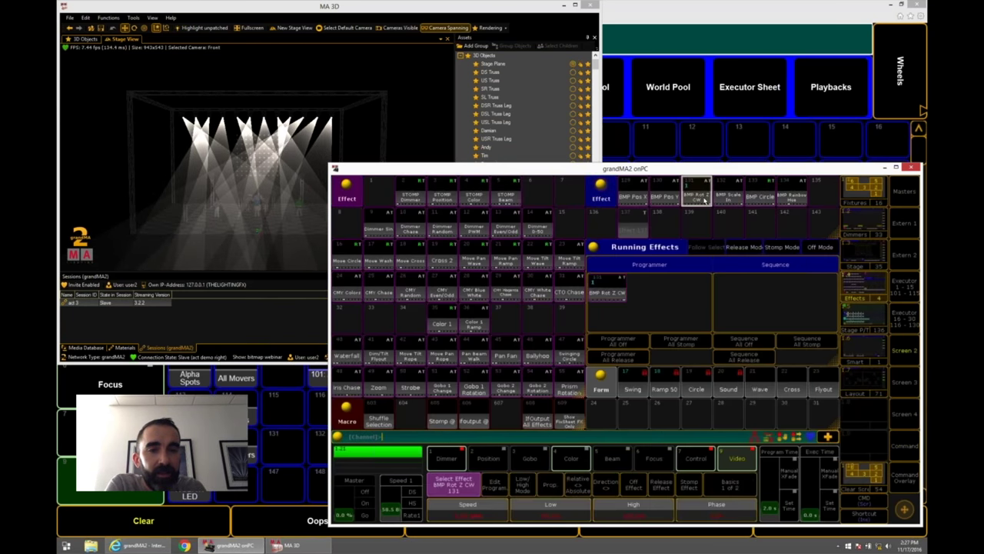
# Adjust the BMP Rot Z CW effect speed, then clear the programmer to stop the effect.
pyautogui.click(495, 520)
pyautogui.press('Escape')
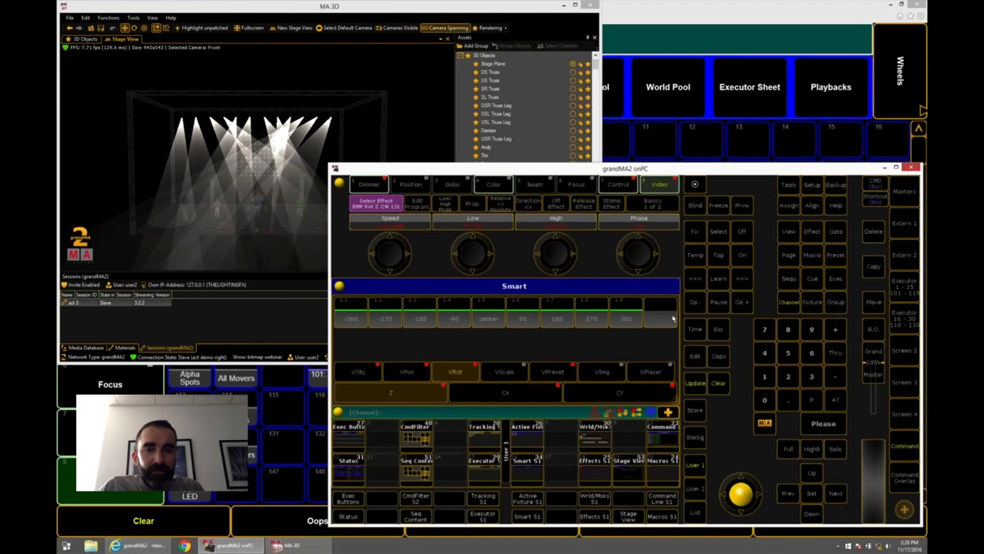
pyautogui.click(718, 382)
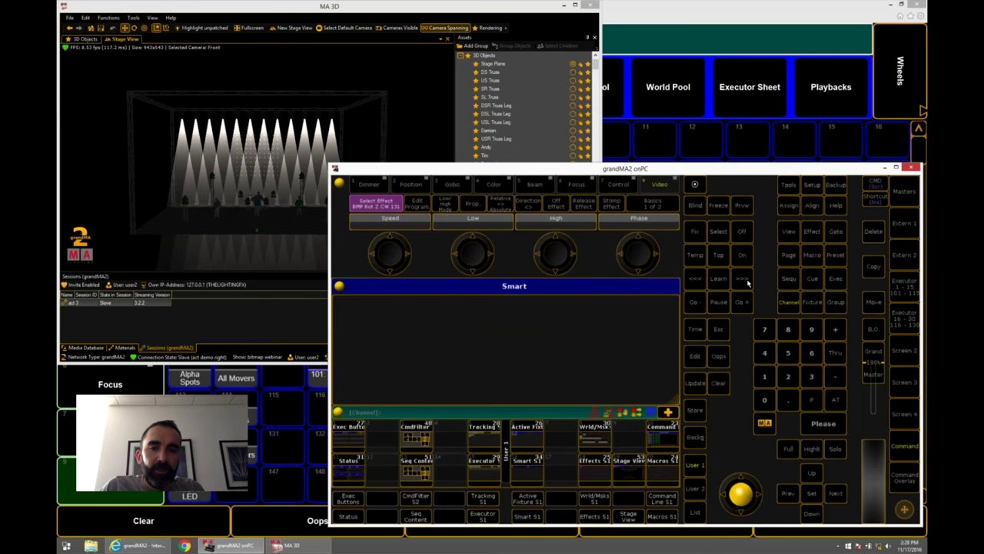
# Switch off running cue sequence 1 and check the All Movers layout.
pyautogui.click(742, 231)
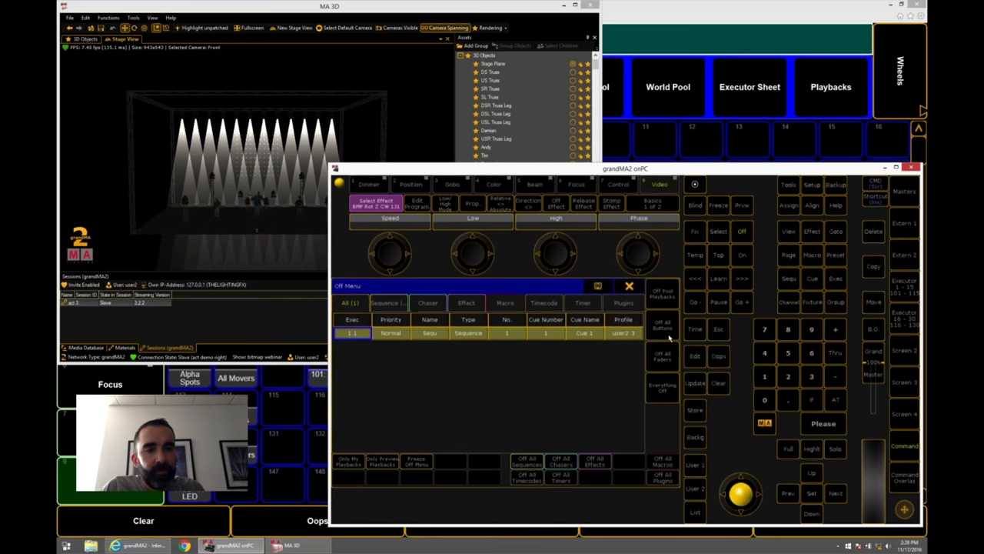
pyautogui.click(669, 337)
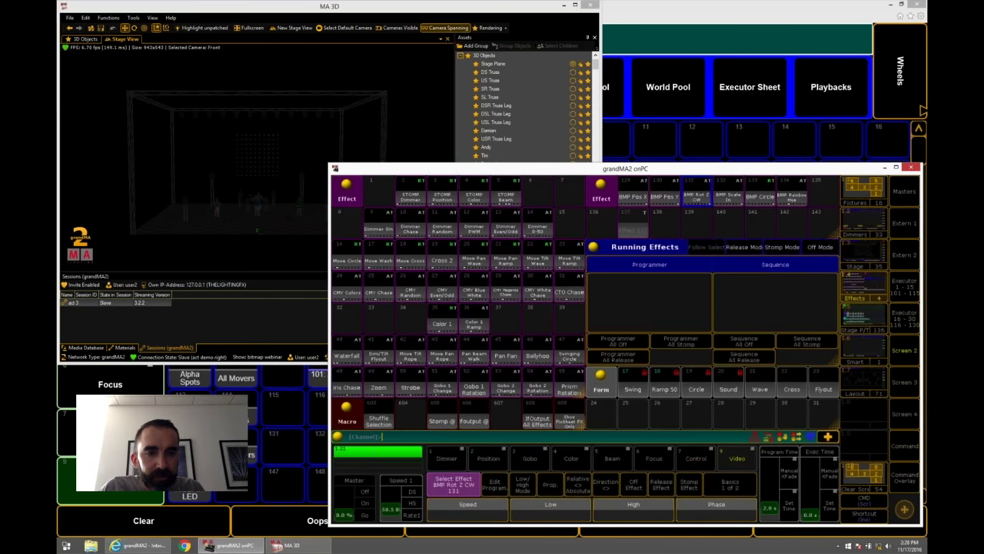
pyautogui.click(863, 371)
pyautogui.click(862, 358)
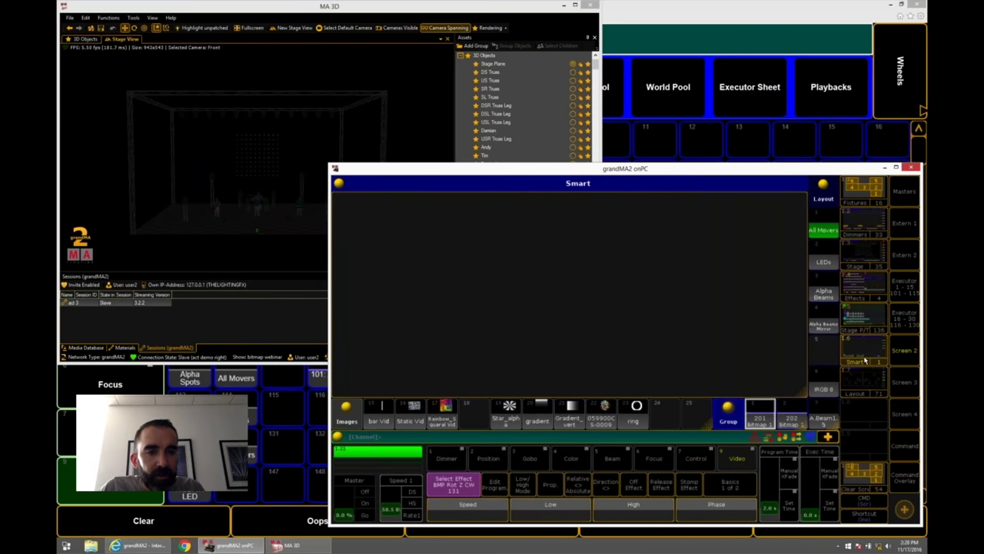
# Select bitmap group 201 and list its VObj Output layouts, No Layout through Layout 74.
pyautogui.click(759, 419)
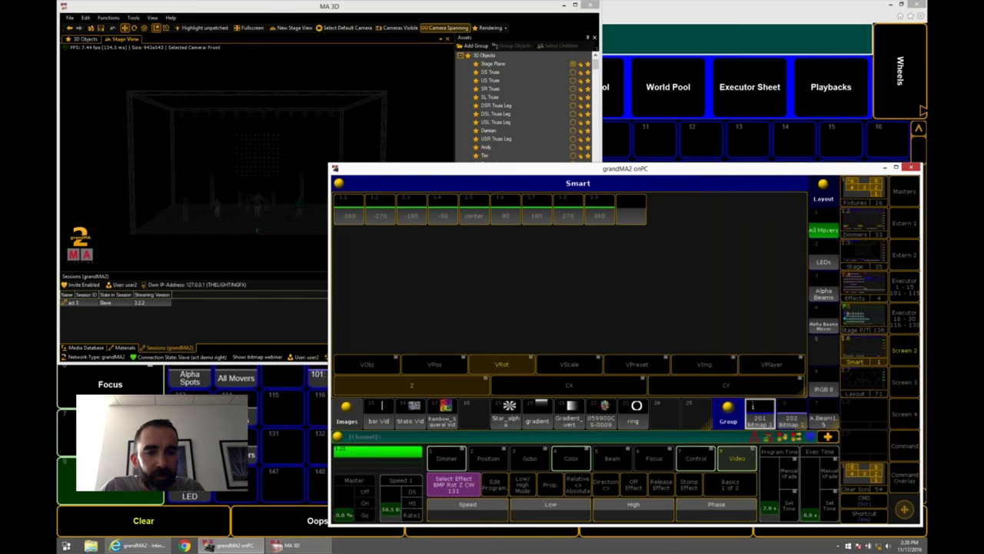
pyautogui.click(903, 479)
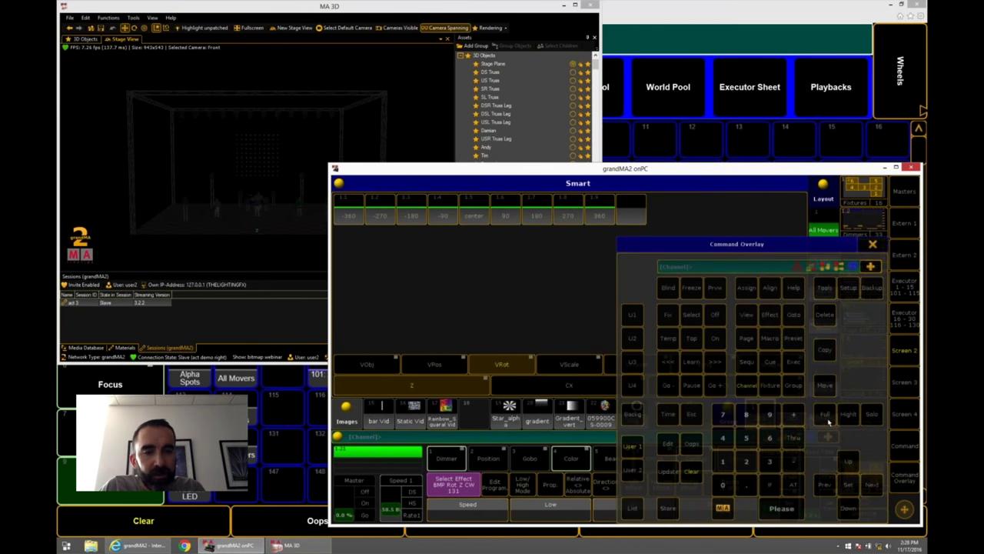
pyautogui.click(772, 365)
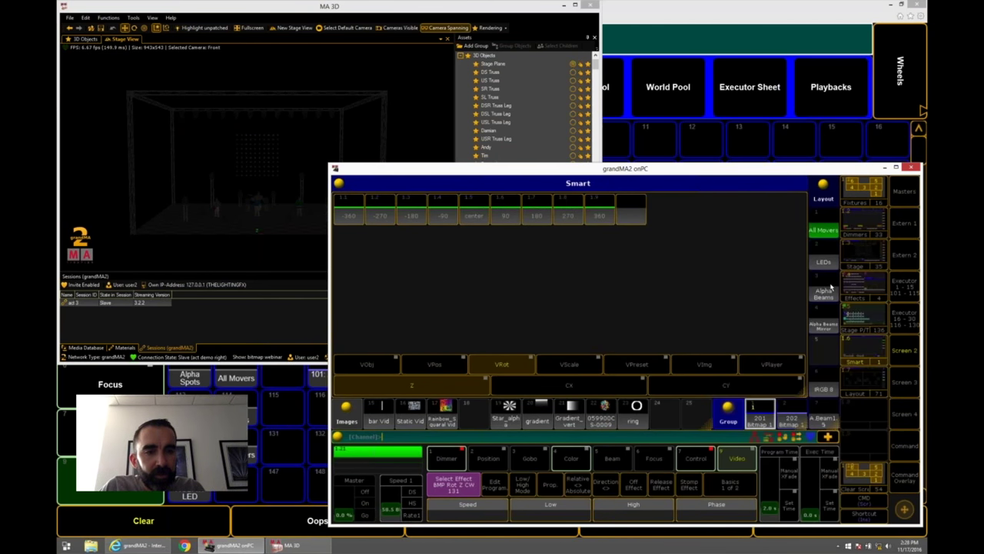
pyautogui.click(824, 260)
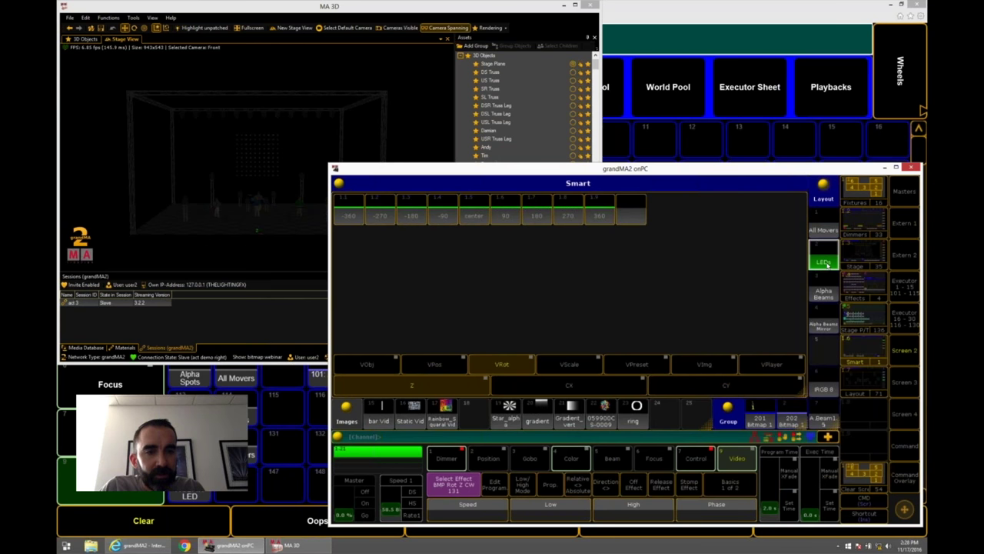
pyautogui.click(823, 382)
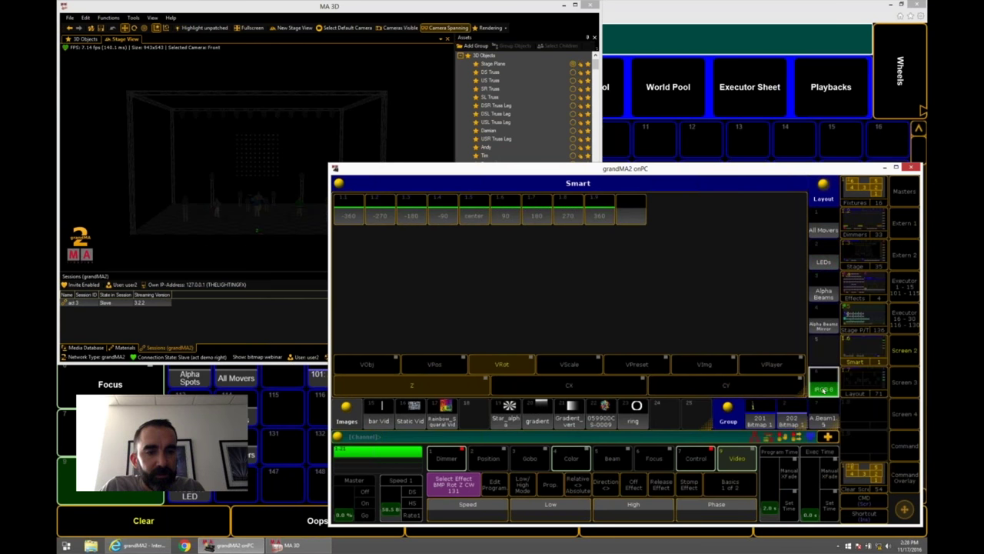
pyautogui.click(850, 359)
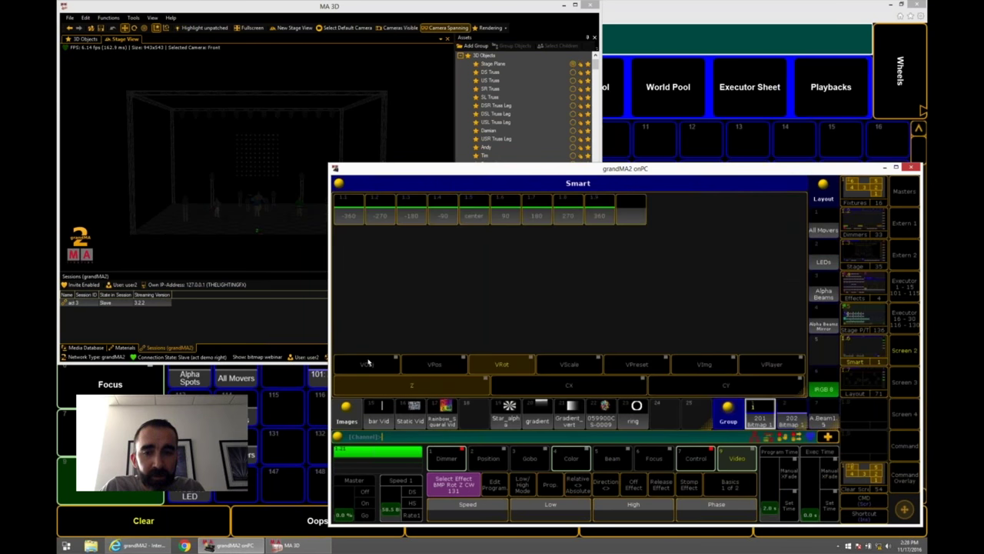
pyautogui.click(655, 389)
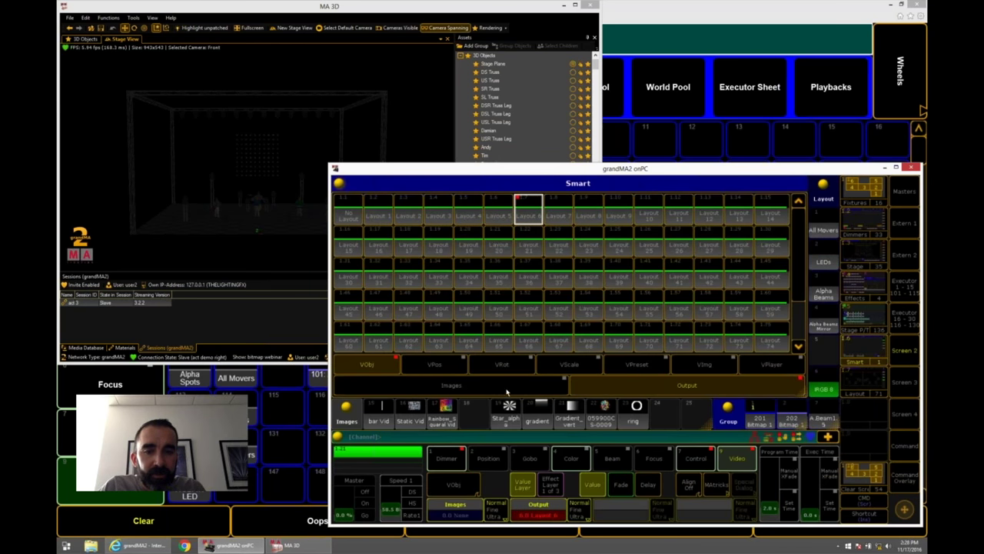
# Start an image import into pool slot 24 and open bitmaps > predefined_images.
pyautogui.click(658, 416)
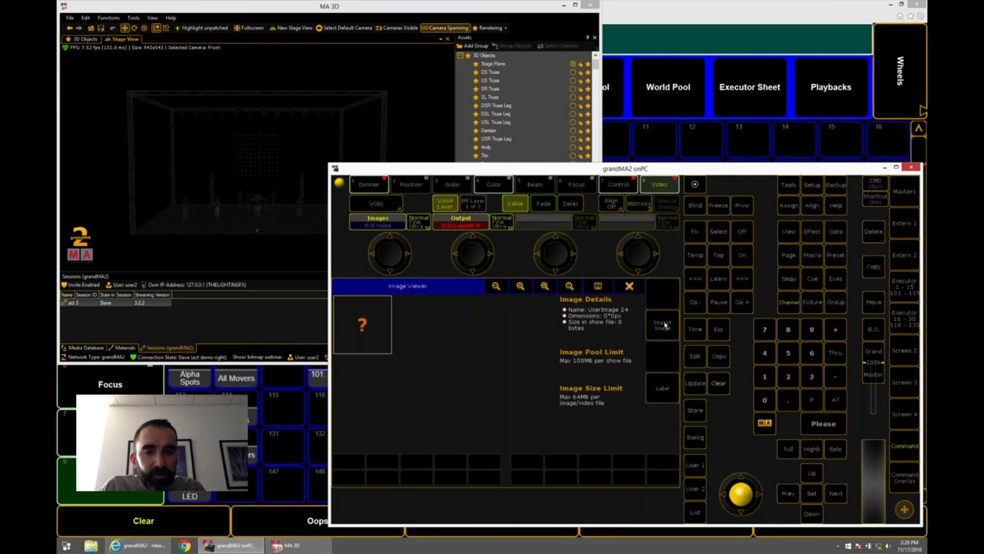
pyautogui.click(541, 341)
pyautogui.click(529, 318)
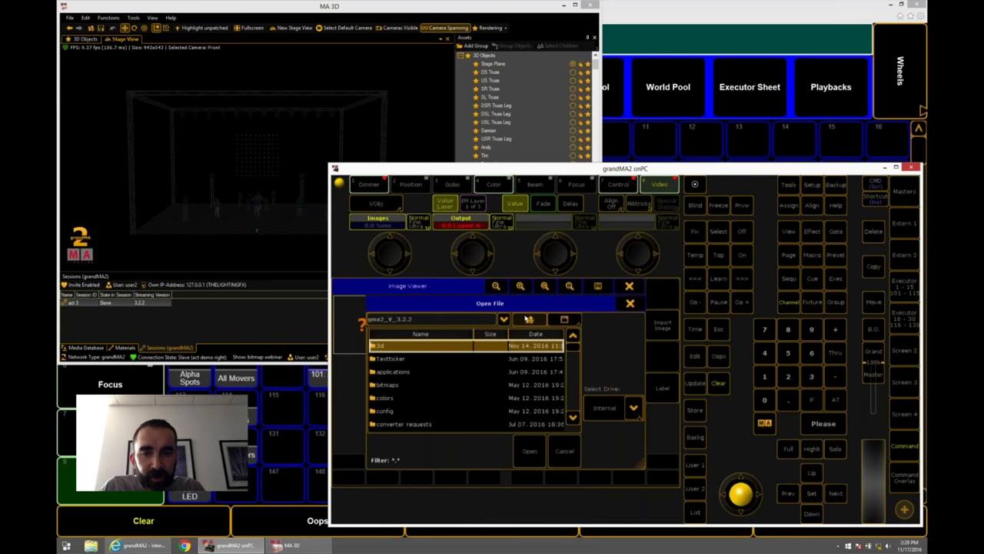
pyautogui.doubleClick(411, 386)
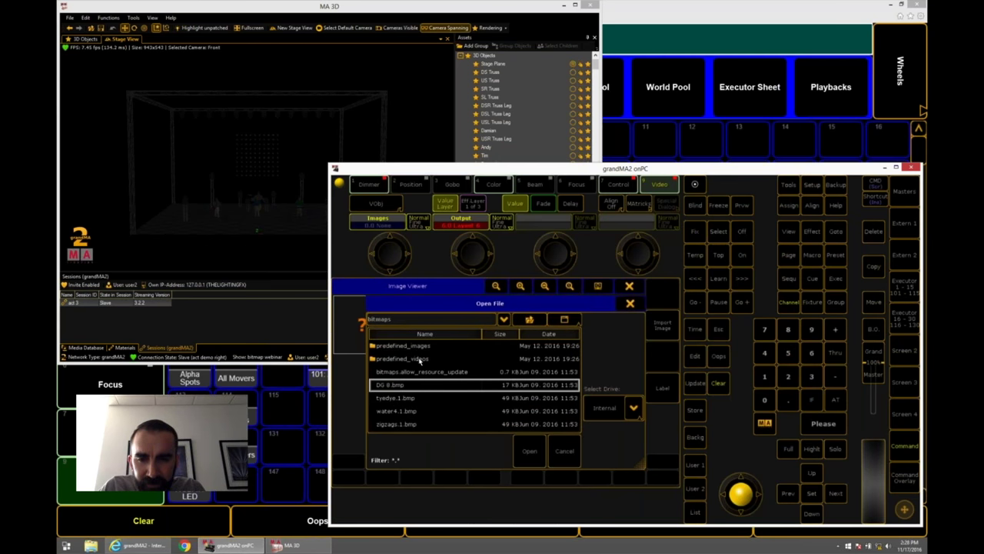
pyautogui.click(418, 357)
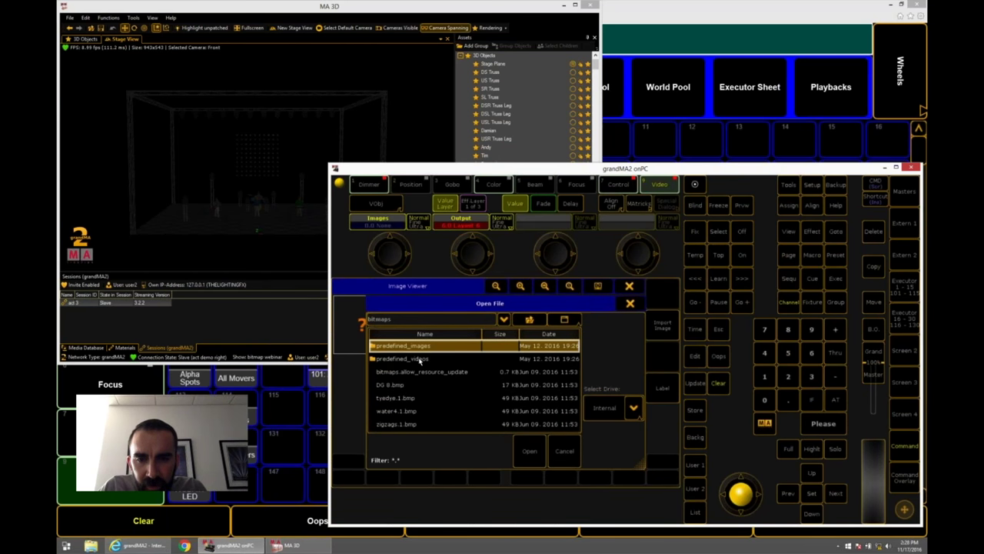
pyautogui.doubleClick(419, 360)
# Import Bar_hor.png into the image pool and put an image onto the fixtures.
pyautogui.click(419, 361)
pyautogui.click(419, 359)
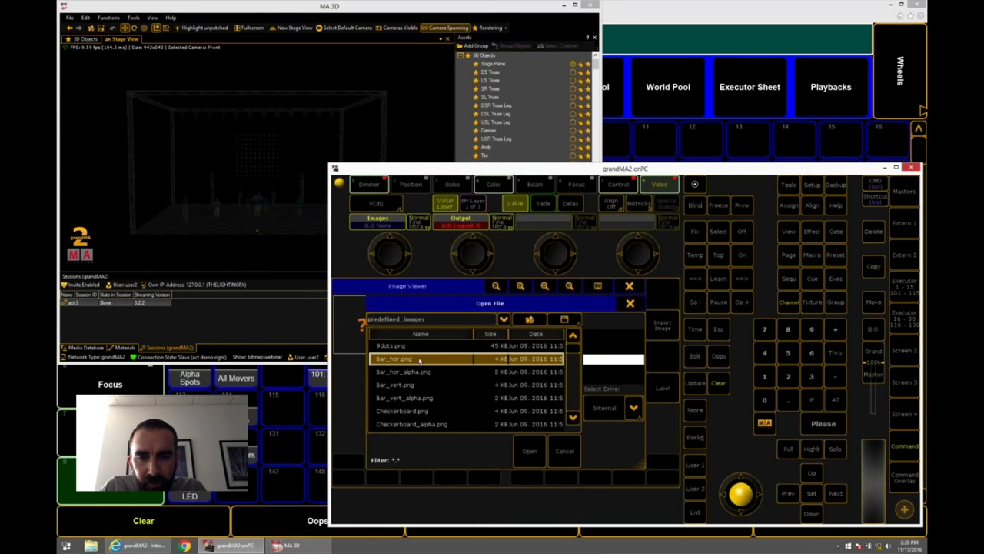
pyautogui.press('Down')
pyautogui.click(419, 359)
pyautogui.click(527, 448)
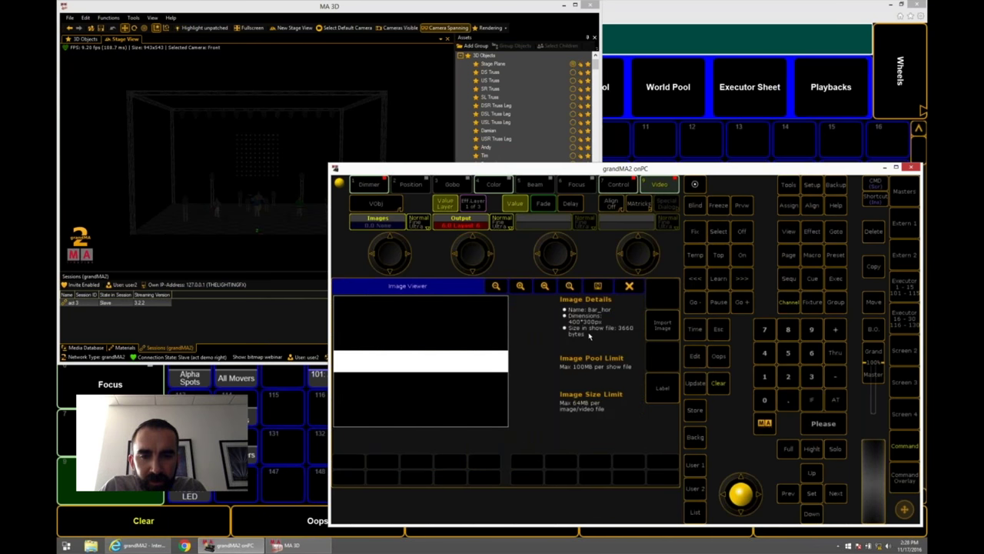
pyautogui.click(635, 283)
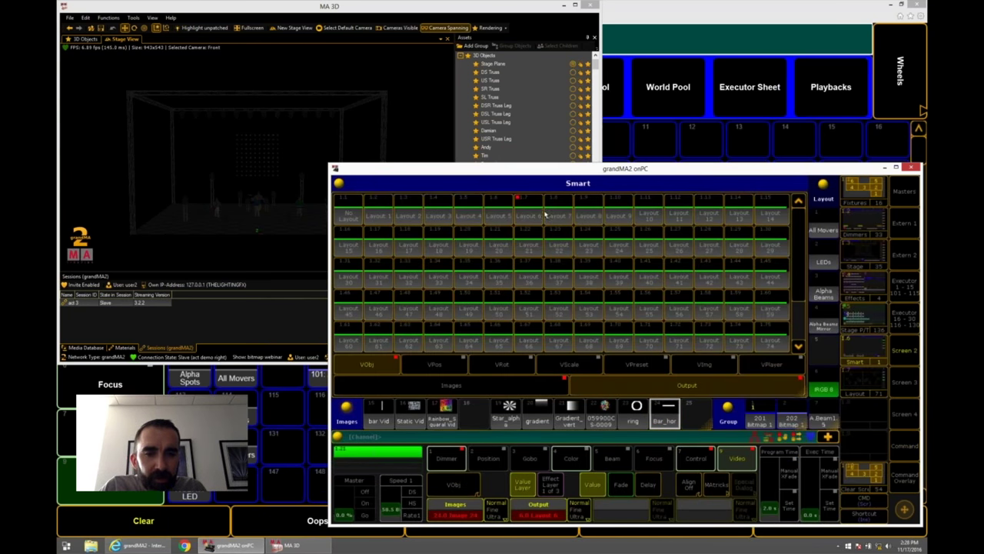
pyautogui.click(507, 386)
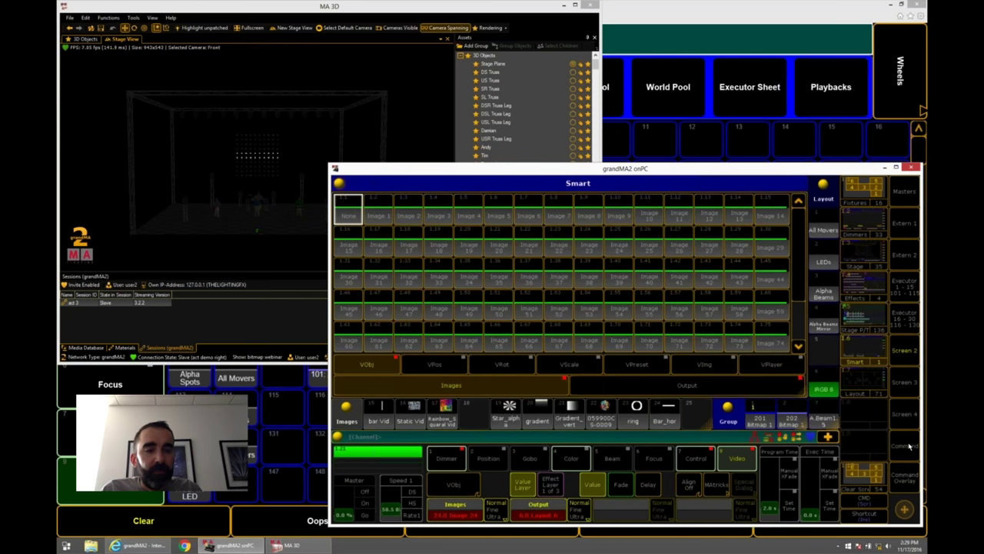
pyautogui.click(727, 405)
# Select the VRot attributes and turn the Z and CY video rotation encoders.
pyautogui.click(455, 371)
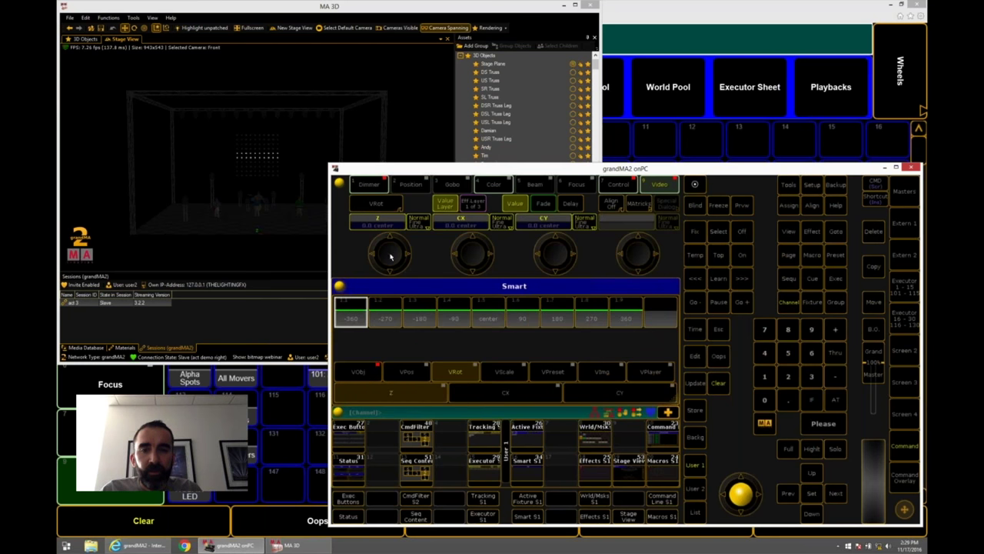
pyautogui.scroll(3, 391, 251)
pyautogui.scroll(5, 392, 253)
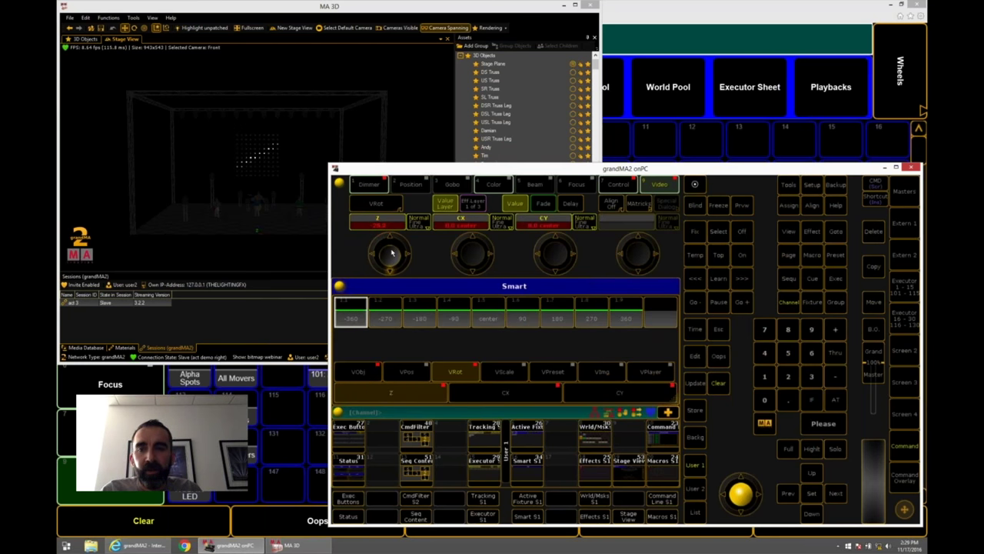
pyautogui.scroll(-5, 390, 254)
pyautogui.scroll(2, 471, 254)
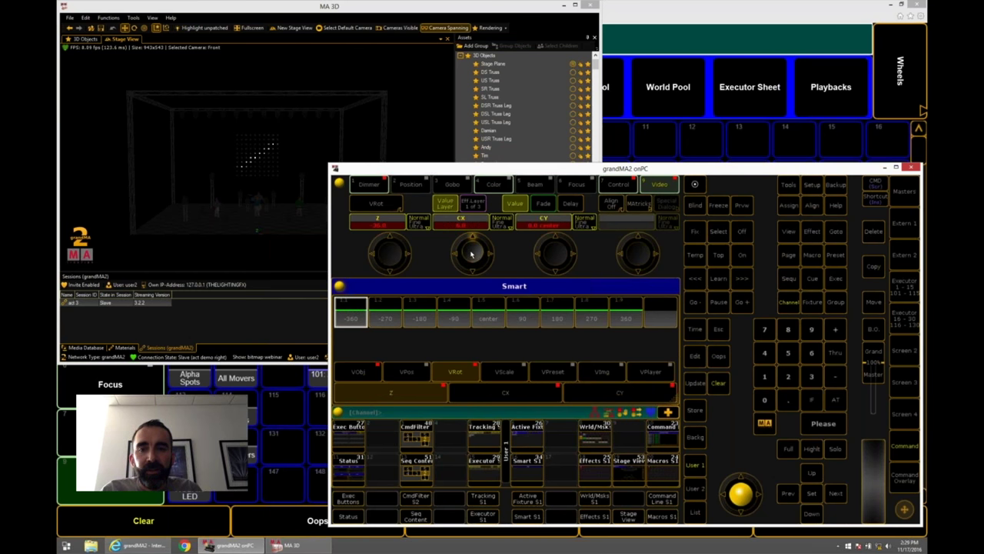
pyautogui.scroll(2, 472, 245)
pyautogui.scroll(-5, 390, 254)
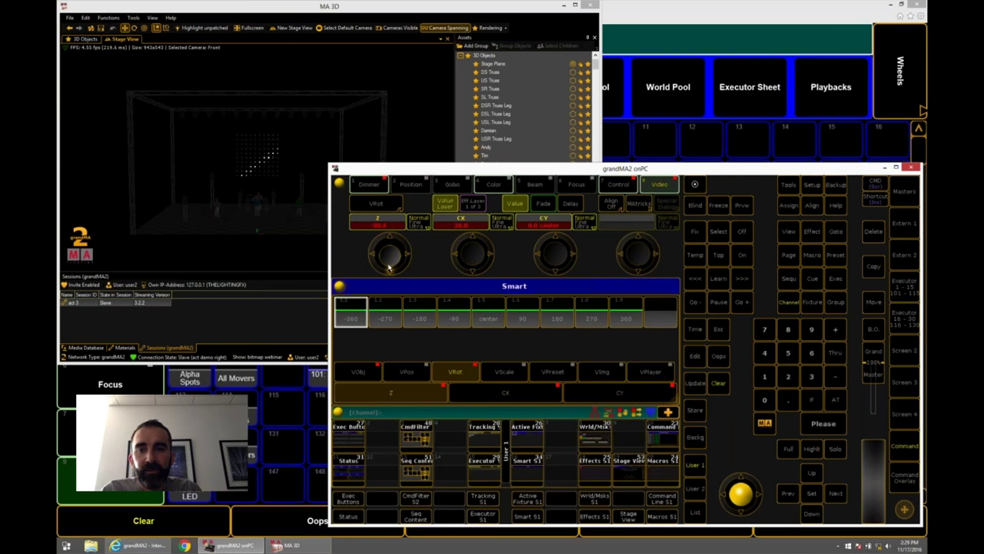
pyautogui.scroll(3, 399, 254)
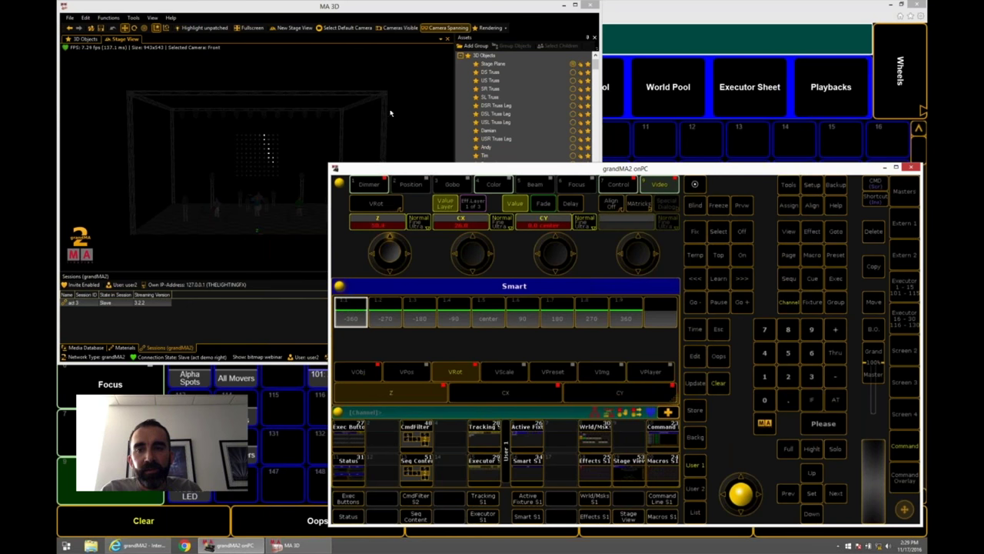
pyautogui.scroll(10, 374, 223)
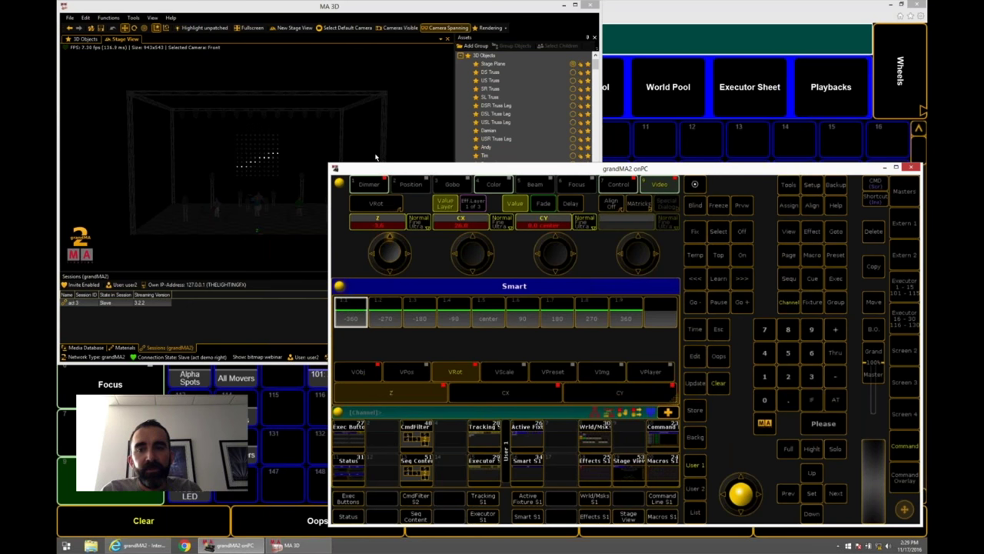
pyautogui.scroll(2, 390, 259)
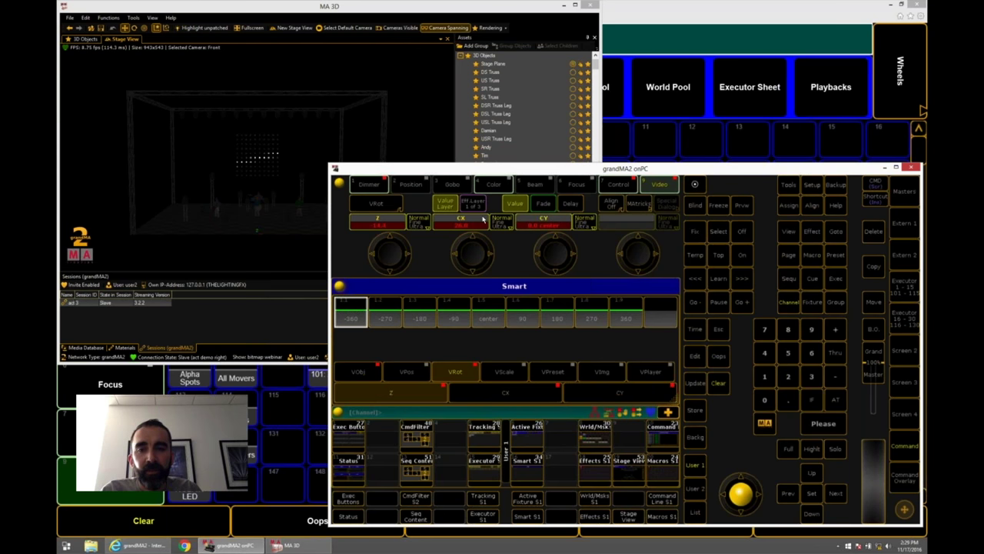
# Reset CX to center and turn Z to a negative, off-centre rotation.
pyautogui.click(472, 254)
pyautogui.click(346, 398)
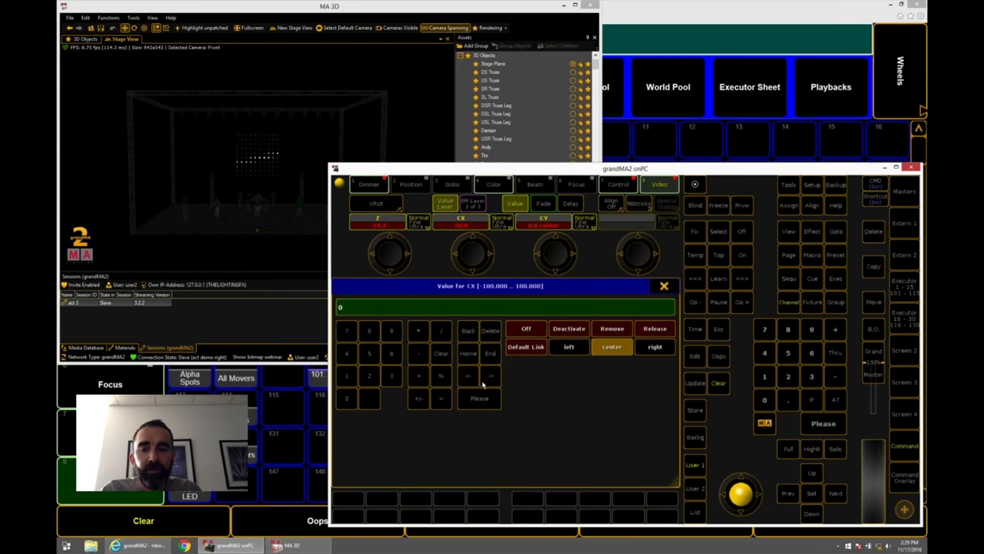
pyautogui.click(479, 397)
pyautogui.scroll(3, 555, 254)
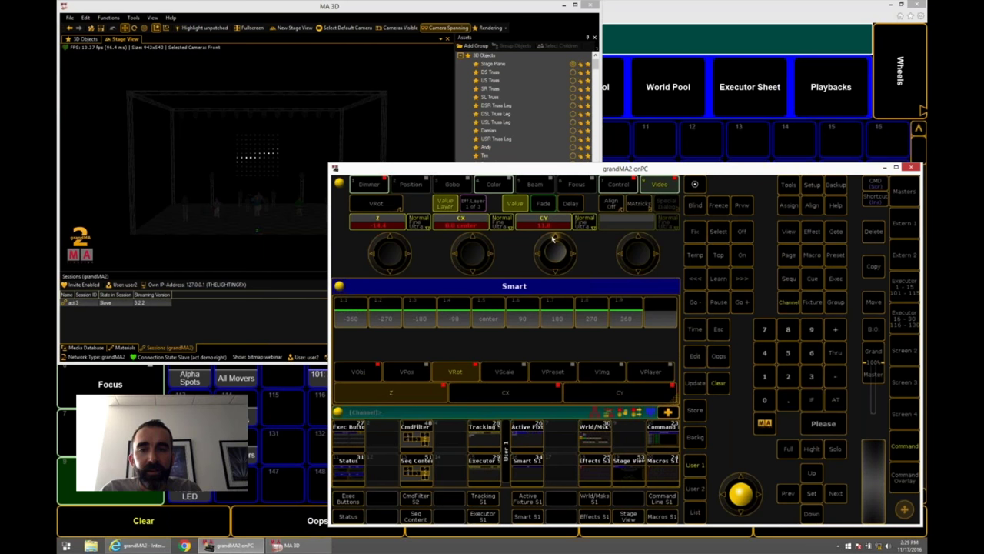
pyautogui.scroll(-4, 389, 257)
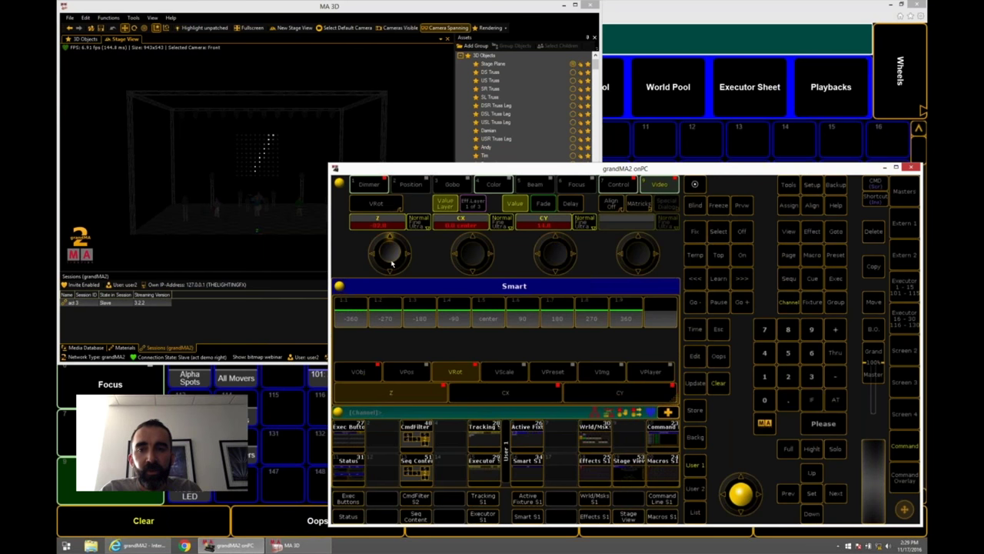
pyautogui.scroll(5, 391, 224)
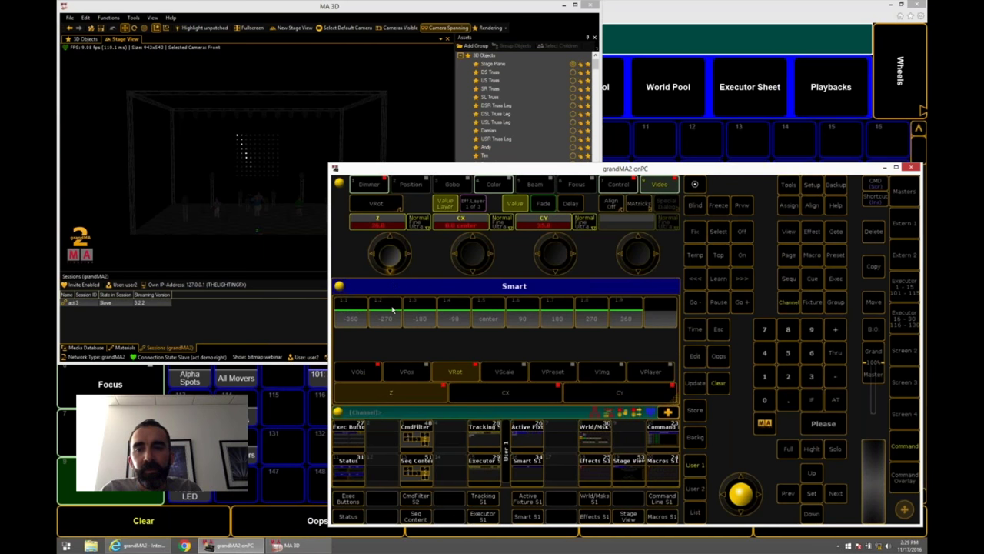
pyautogui.scroll(-5, 391, 393)
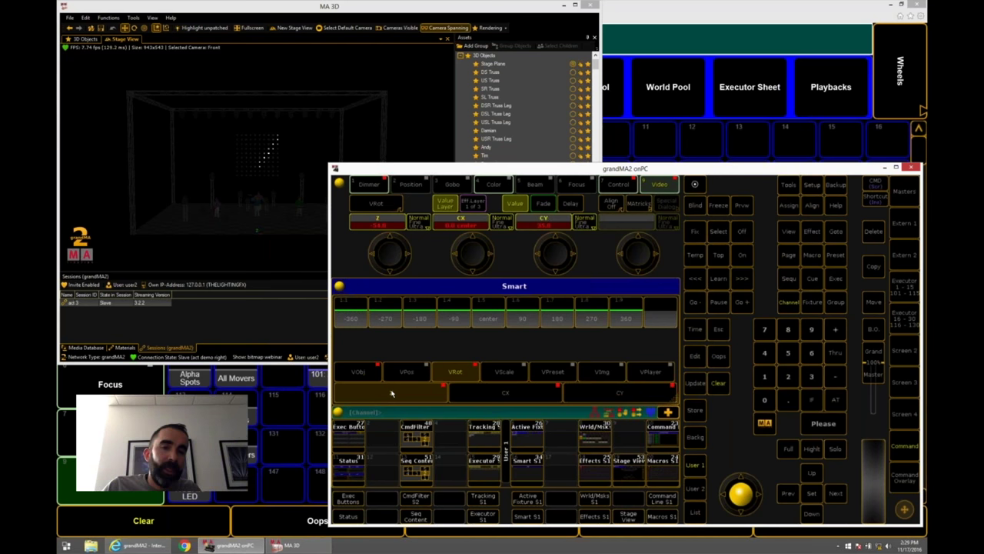
# Activate R/G/B and pick Yellow in the colour picker: hue 60, red and green 100%, blue 0%.
pyautogui.click(498, 185)
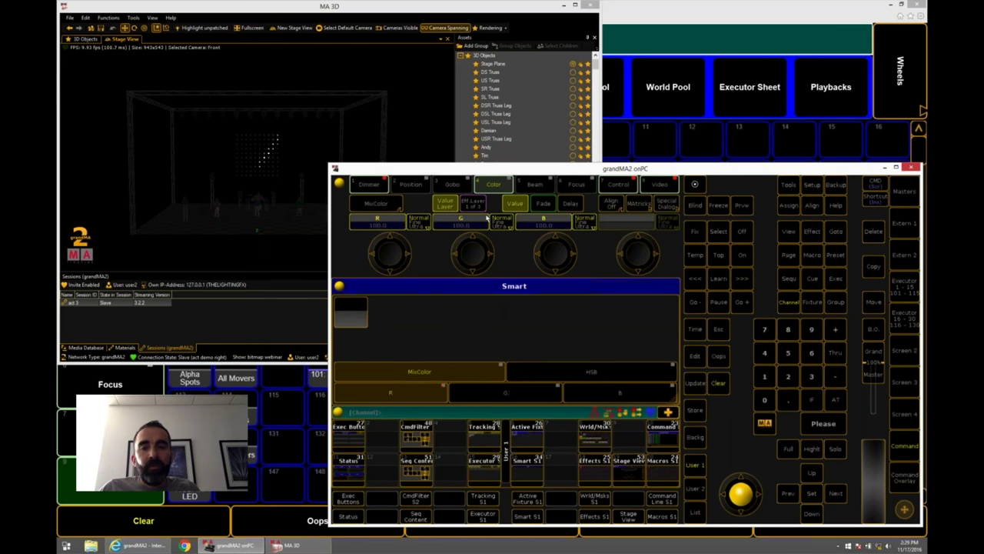
pyautogui.moveTo(479, 259); pyautogui.dragTo(462, 258)
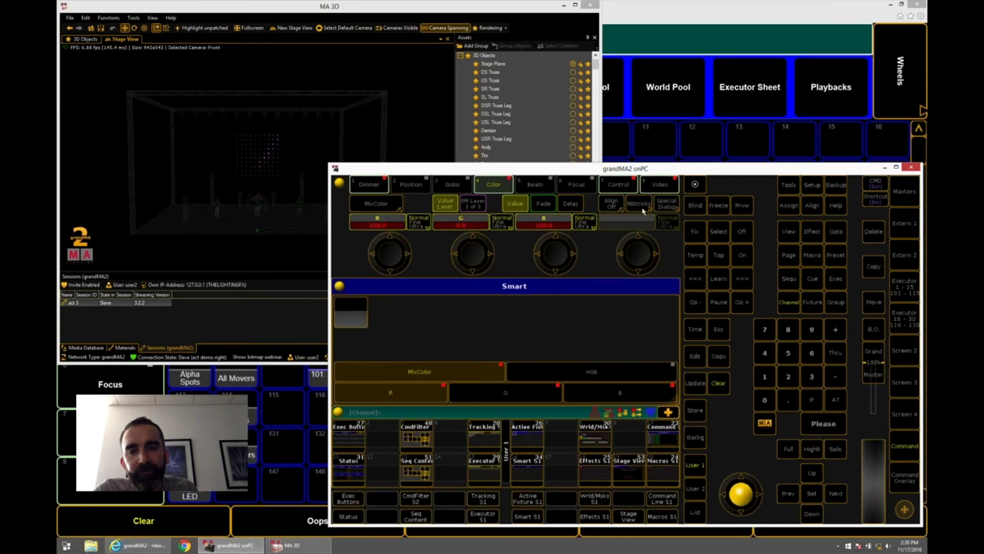
pyautogui.click(664, 207)
pyautogui.click(496, 330)
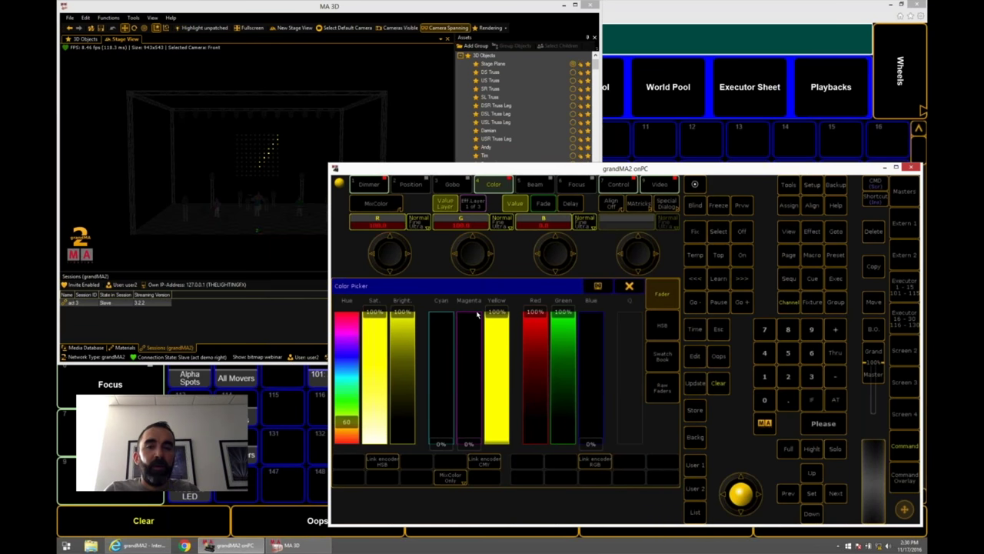
pyautogui.click(630, 287)
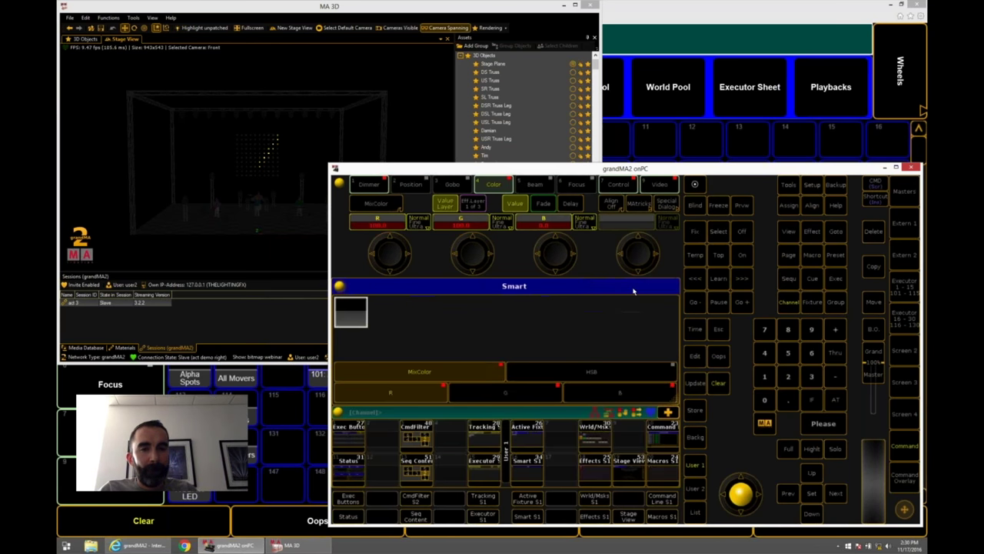
# Switch off the Color values and the VRot Z, CX and CY values.
pyautogui.click(741, 231)
pyautogui.click(658, 186)
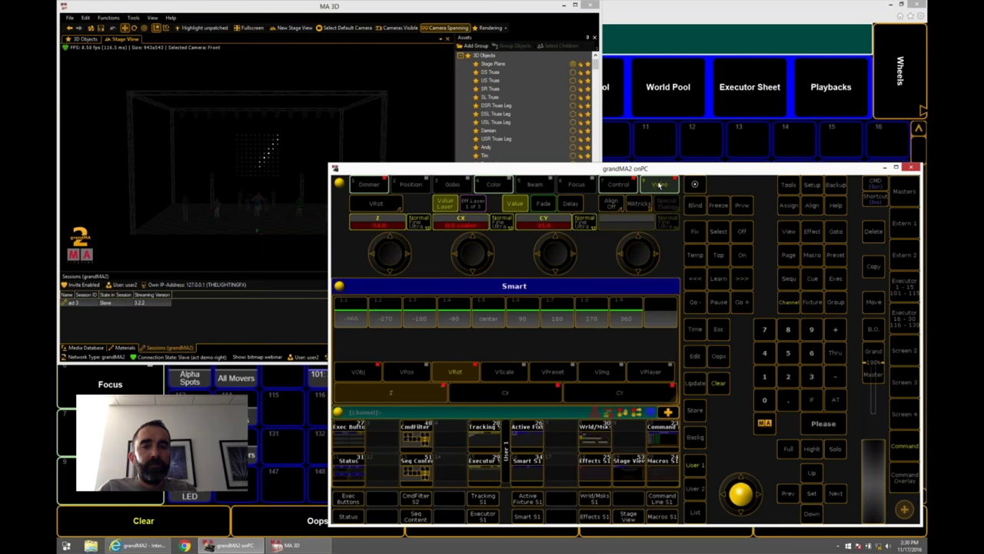
pyautogui.click(741, 231)
pyautogui.click(382, 206)
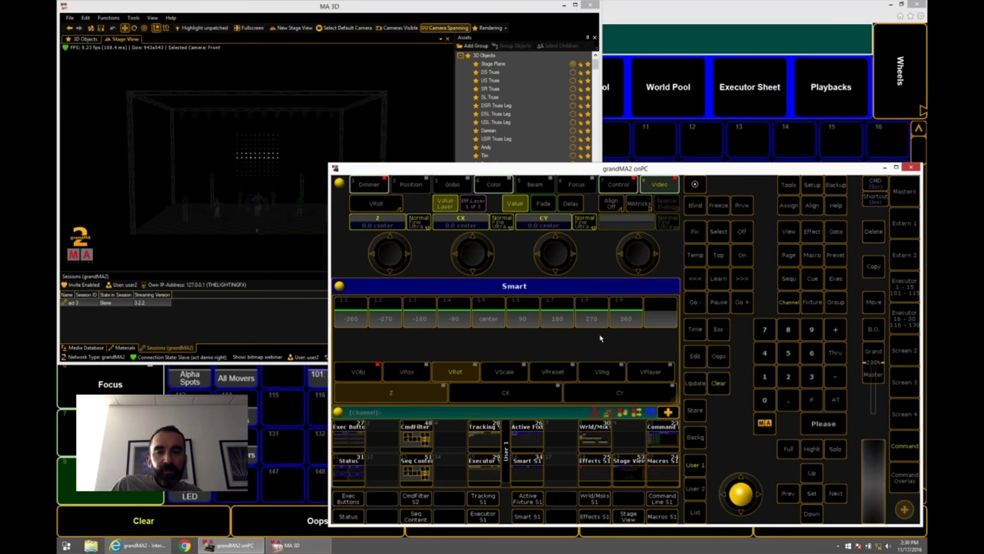
pyautogui.click(695, 513)
# Choose an effect form for Z and set its effect speed to 1 BPM.
pyautogui.press('super+c')
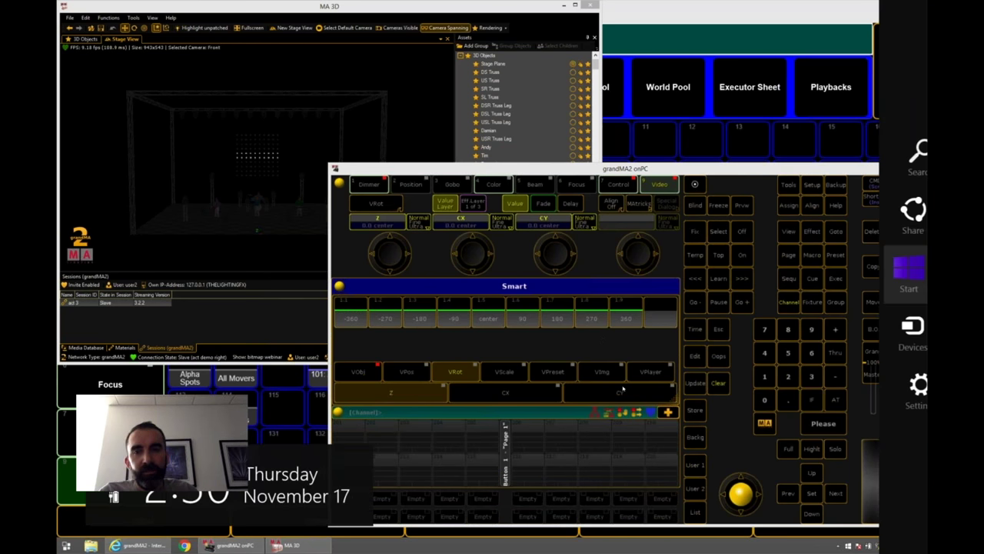
pyautogui.click(388, 240)
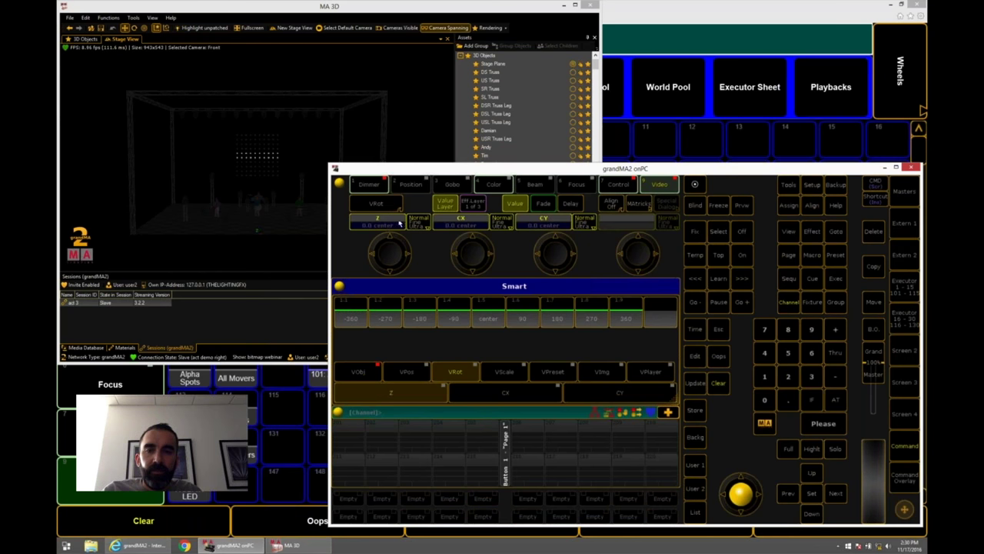
pyautogui.click(470, 203)
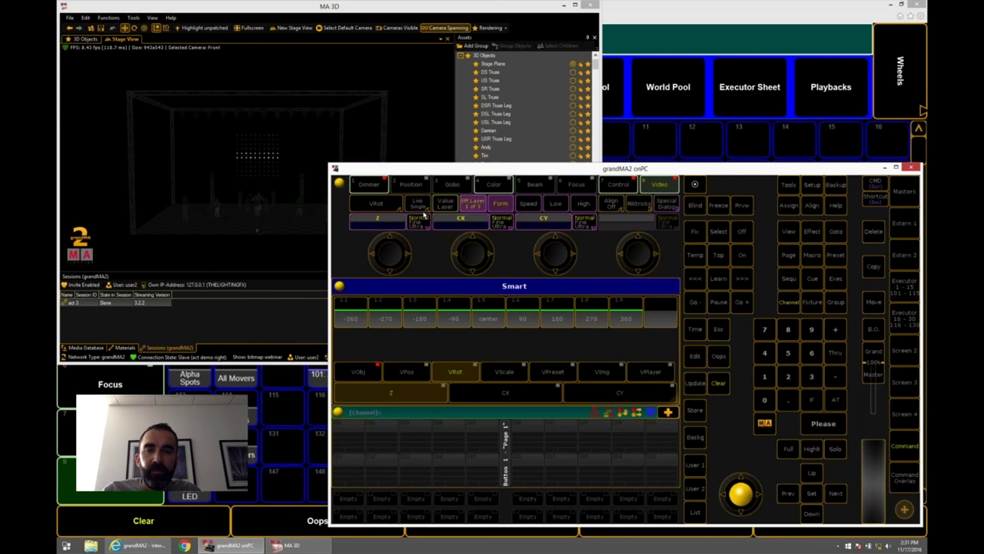
pyautogui.click(383, 226)
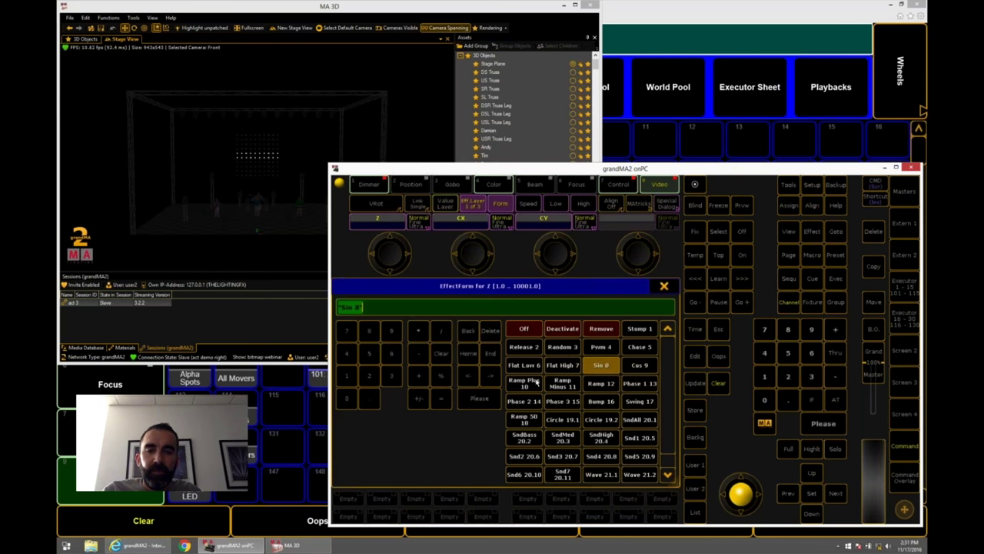
pyautogui.click(531, 380)
pyautogui.click(529, 203)
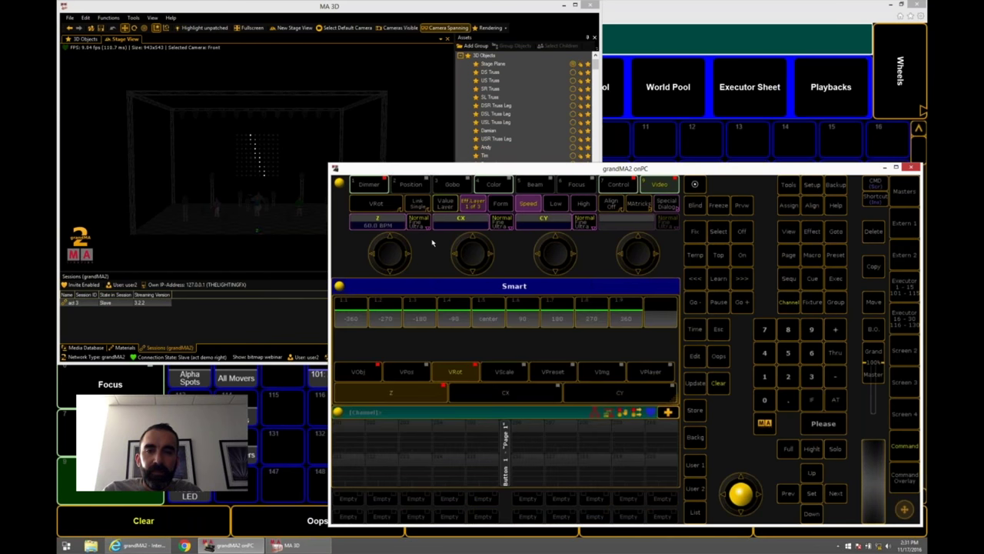
pyautogui.click(385, 225)
pyautogui.write('1')
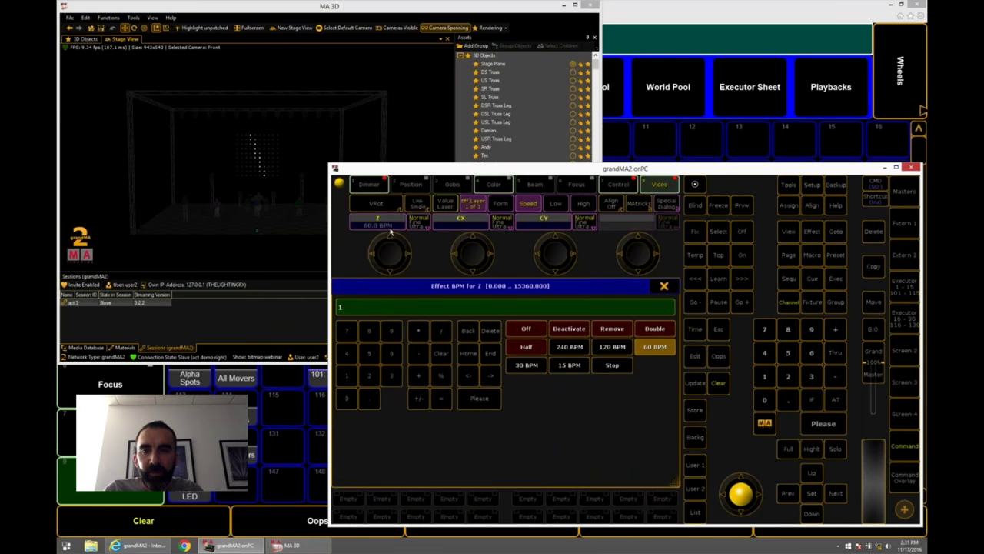
pyautogui.press('Return')
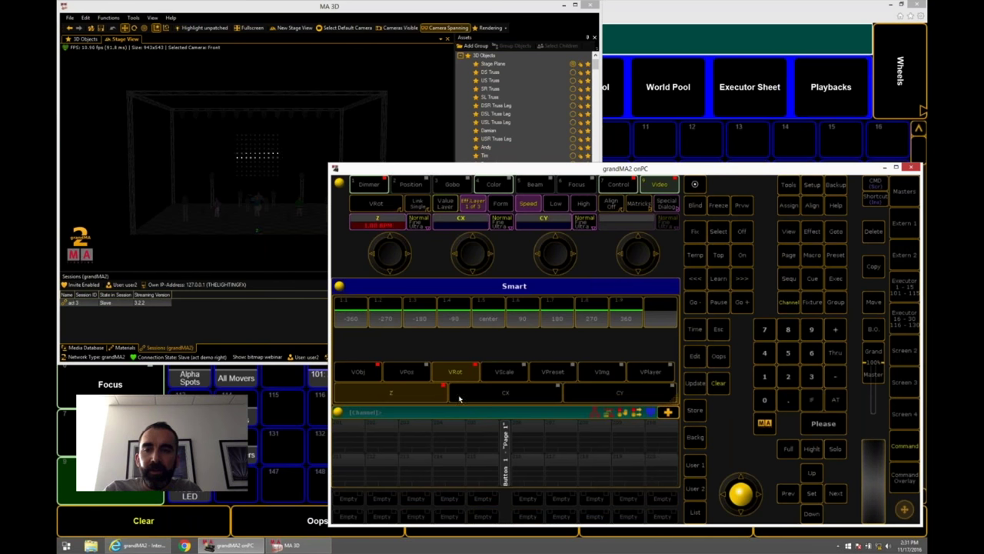
# Store the look as cue 1 on executor 1, clear the programmer and play it back.
pyautogui.click(696, 414)
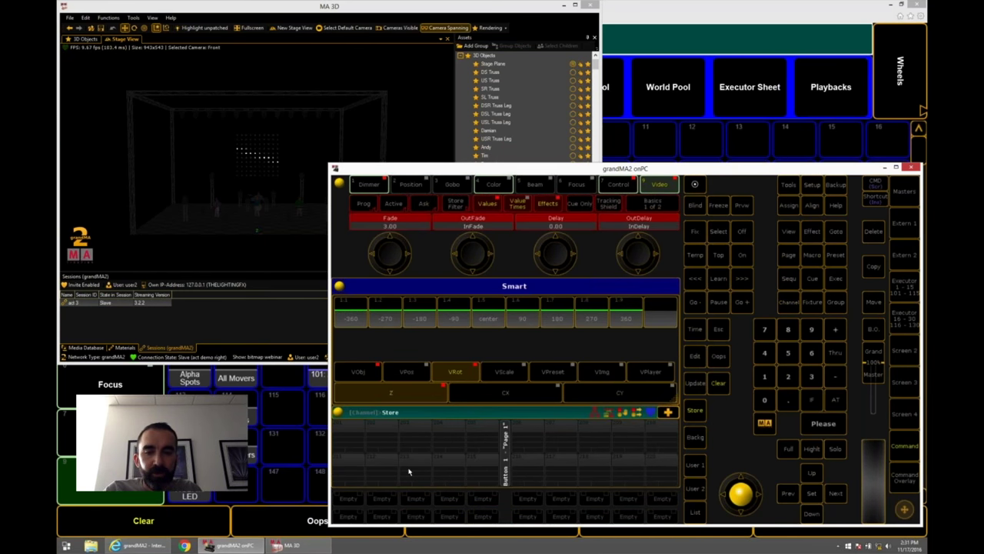
pyautogui.click(349, 497)
pyautogui.doubleClick(718, 382)
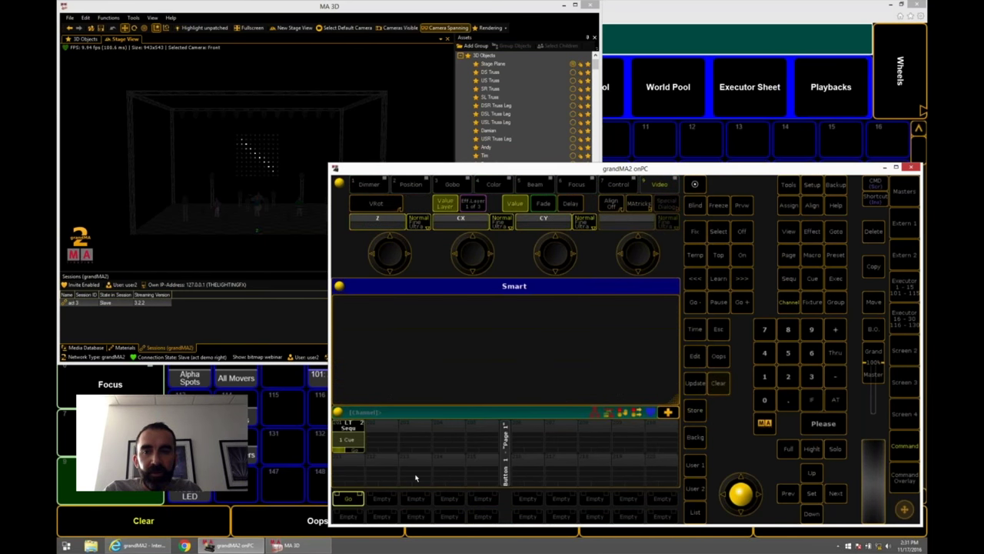
pyautogui.click(350, 498)
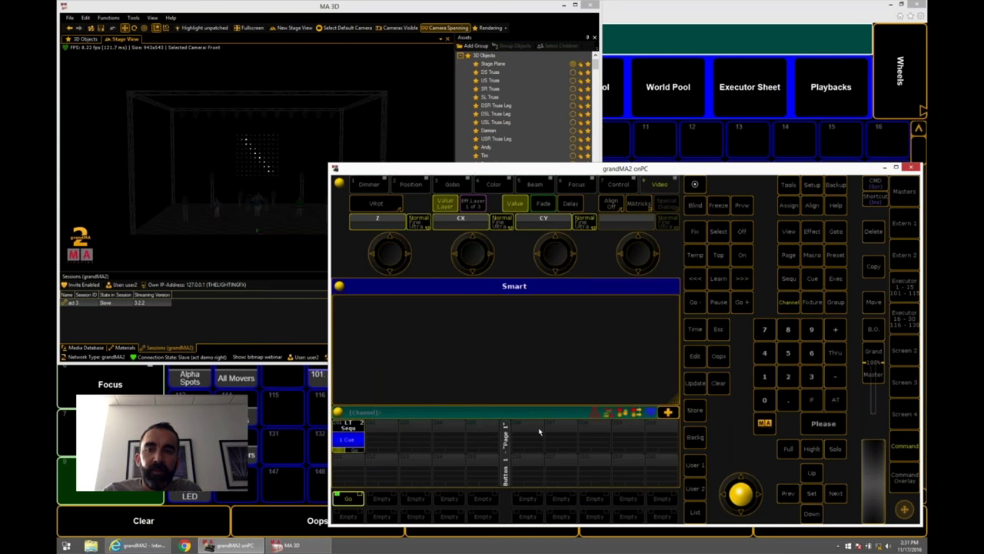
pyautogui.click(884, 346)
# Bring all LEDs to full and set green to 0 to make them magenta.
pyautogui.click(823, 261)
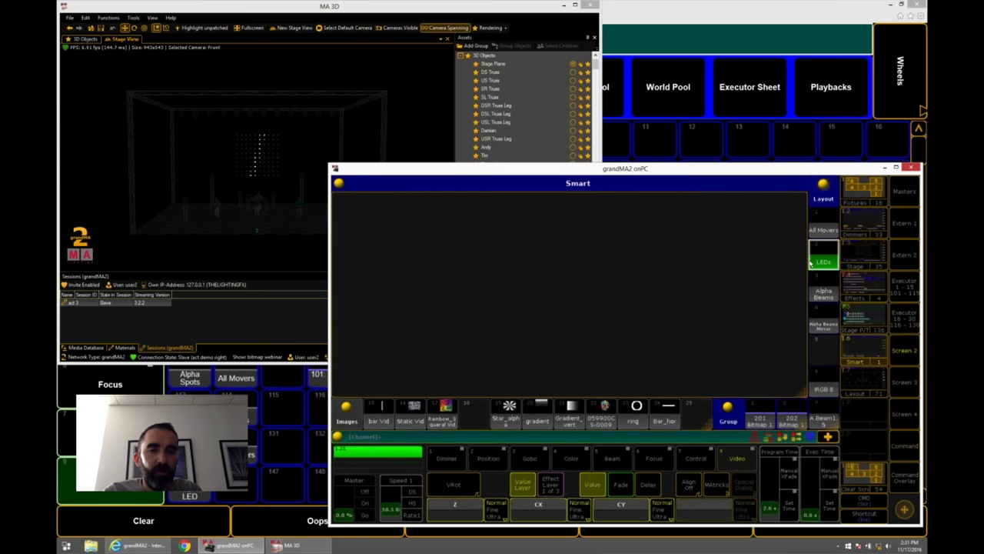
pyautogui.click(865, 388)
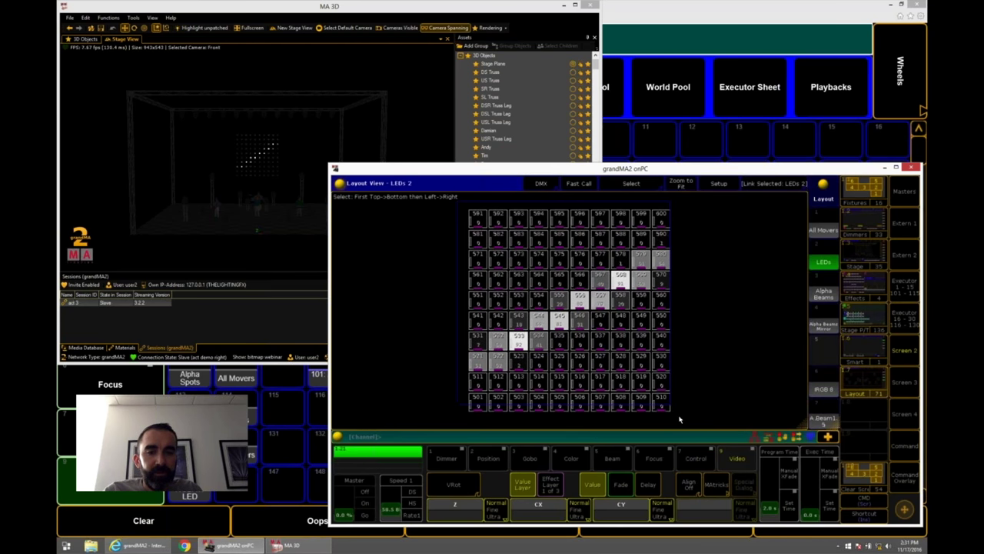
pyautogui.click(905, 476)
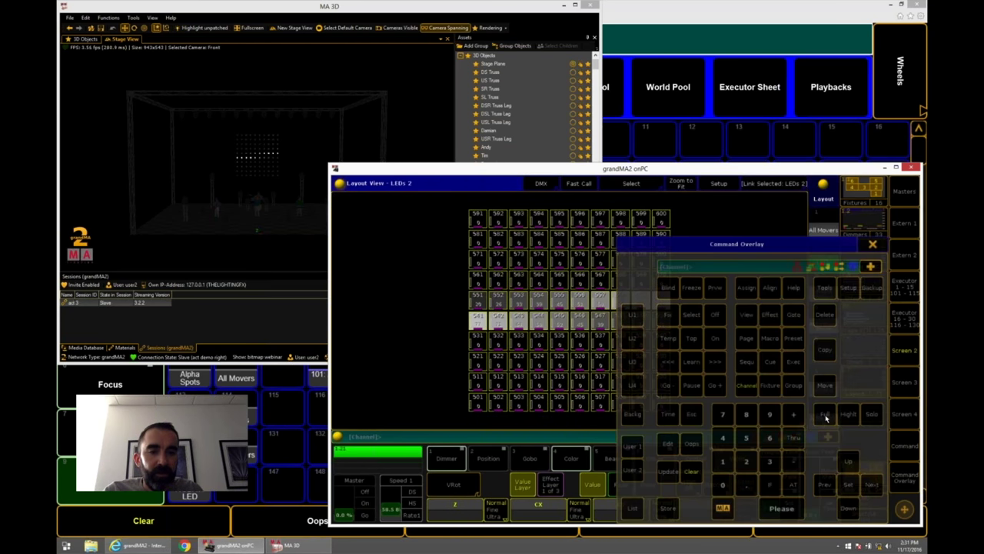
pyautogui.click(825, 415)
pyautogui.click(572, 462)
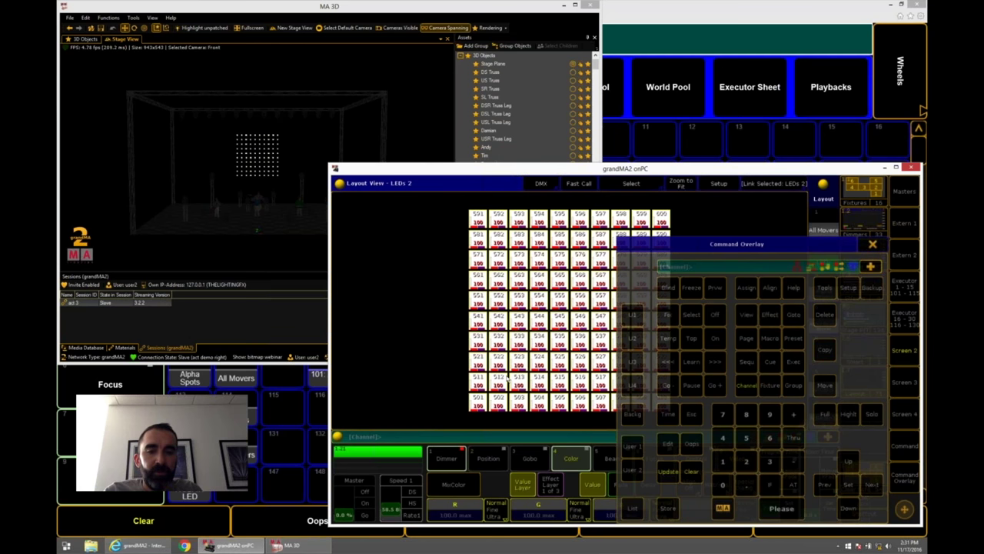
pyautogui.click(541, 514)
pyautogui.click(684, 314)
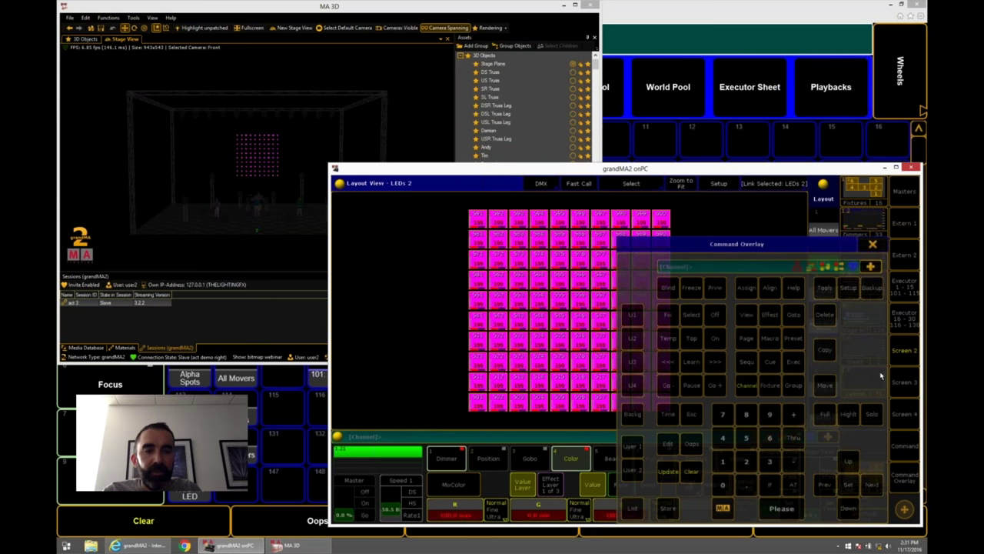
pyautogui.click(904, 445)
# Store the magenta look on executor 1 as a second cue, then turn off and rerun the sequence.
pyautogui.click(667, 508)
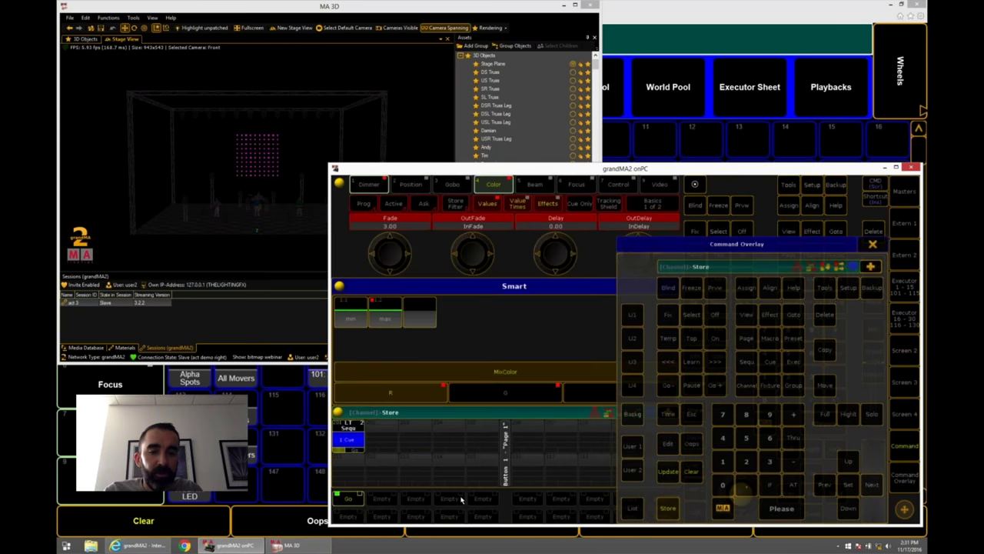
pyautogui.click(349, 438)
pyautogui.click(603, 396)
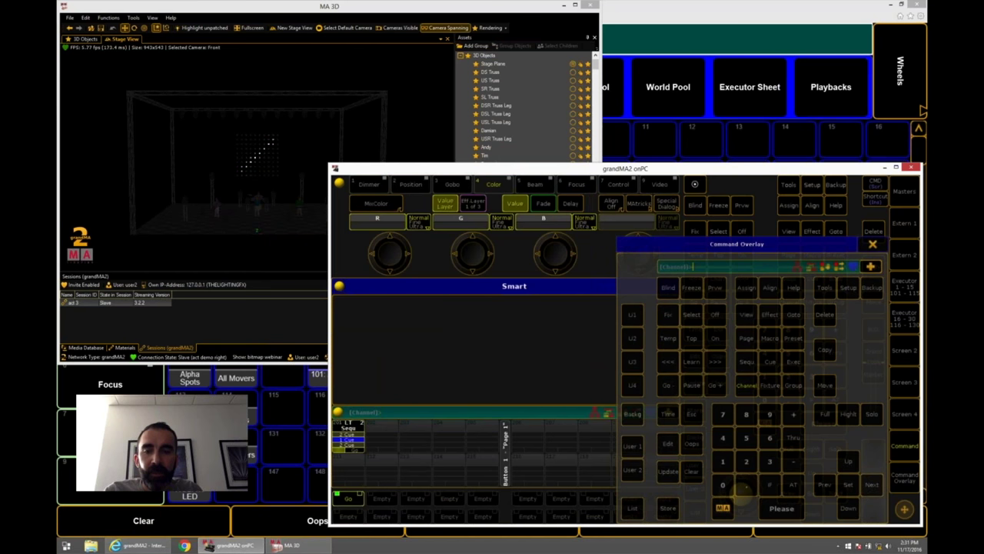
pyautogui.click(714, 314)
pyautogui.click(350, 500)
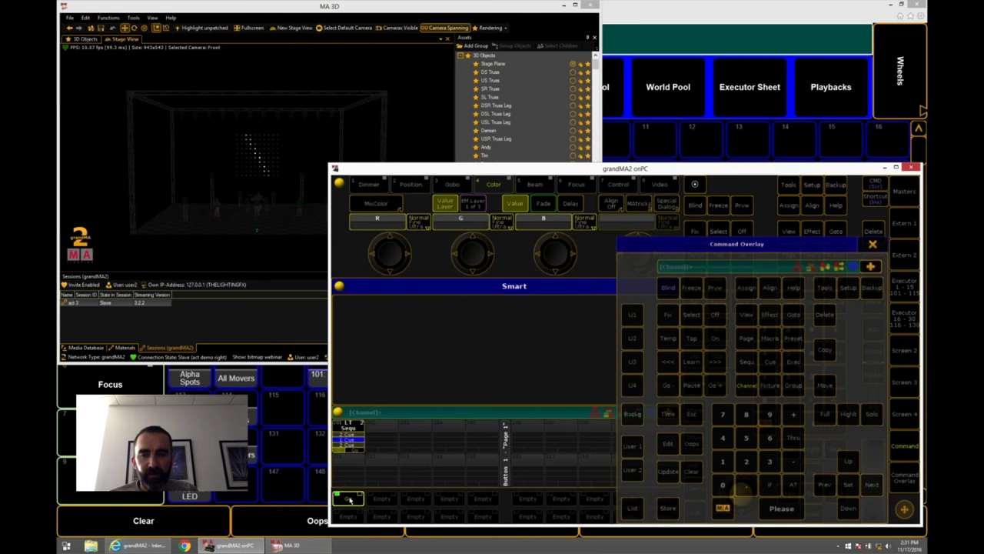
pyautogui.click(350, 500)
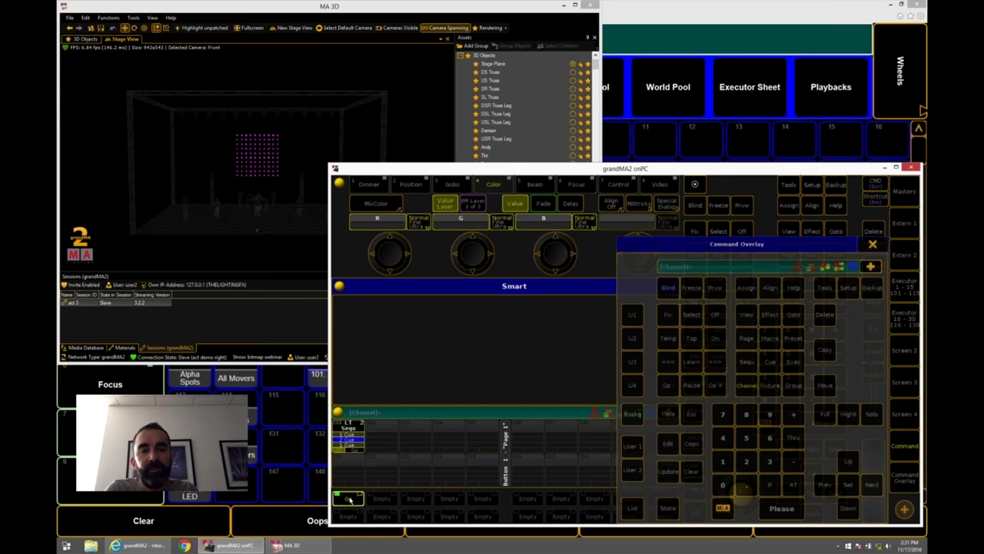
pyautogui.click(903, 352)
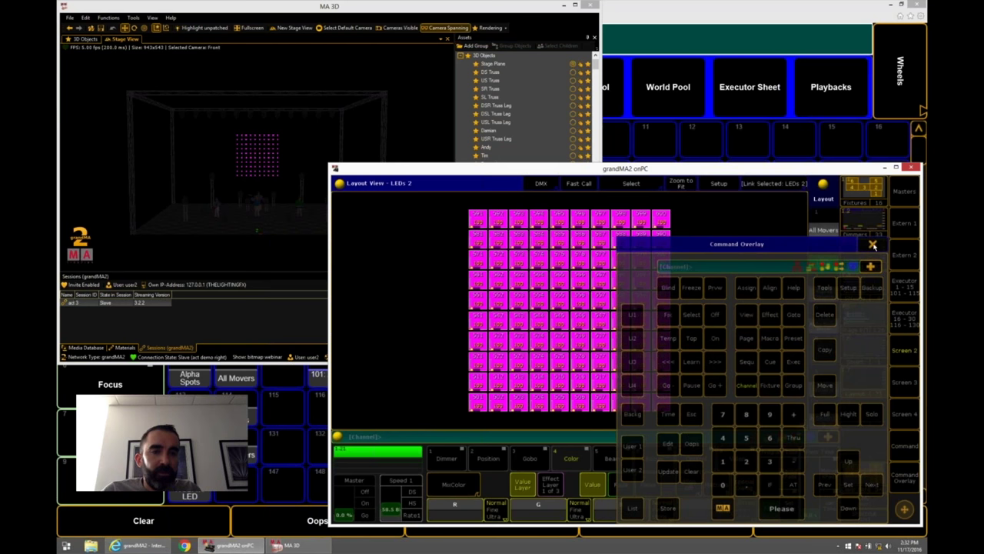
# Abandon a Delete Cue 1 command and confirm an Oops undo.
pyautogui.click(817, 319)
pyautogui.click(763, 372)
pyautogui.click(722, 461)
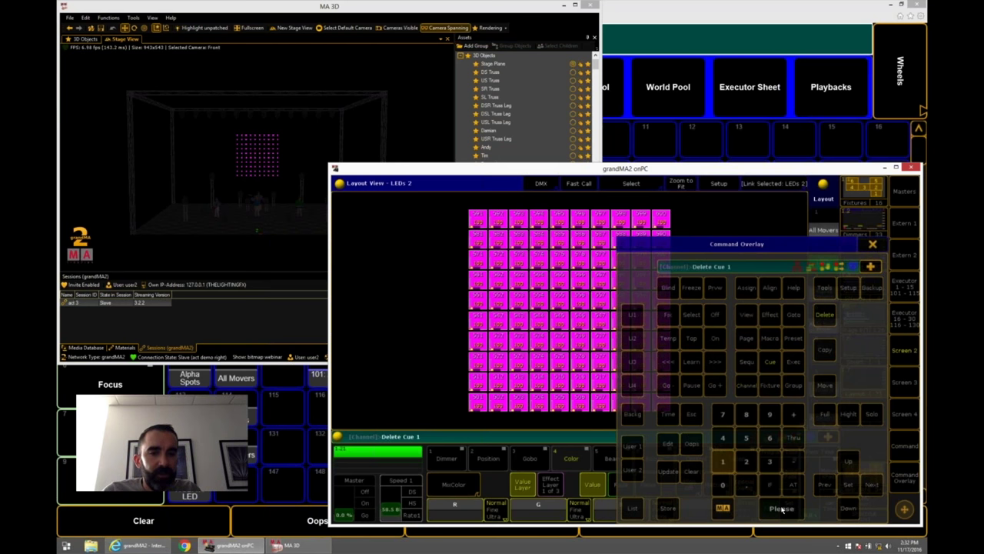
pyautogui.click(794, 514)
pyautogui.click(691, 443)
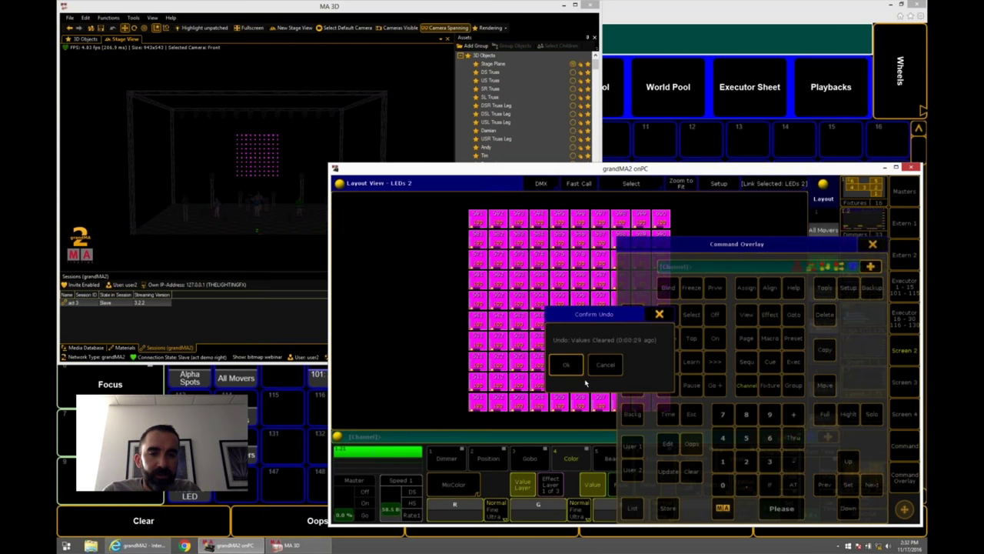
pyautogui.click(567, 366)
# Execute Delete Cue 2 on the sequence.
pyautogui.click(824, 314)
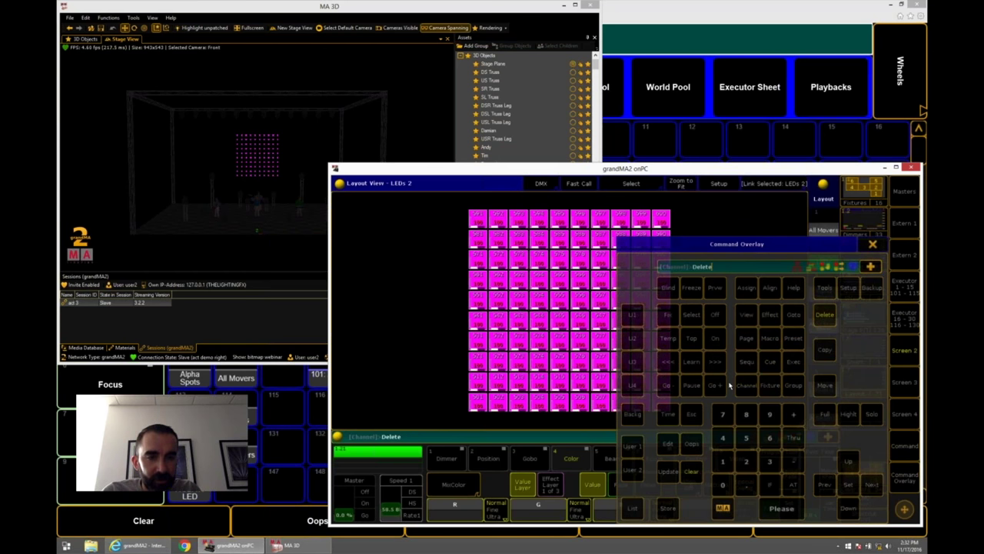
pyautogui.click(769, 361)
pyautogui.click(746, 462)
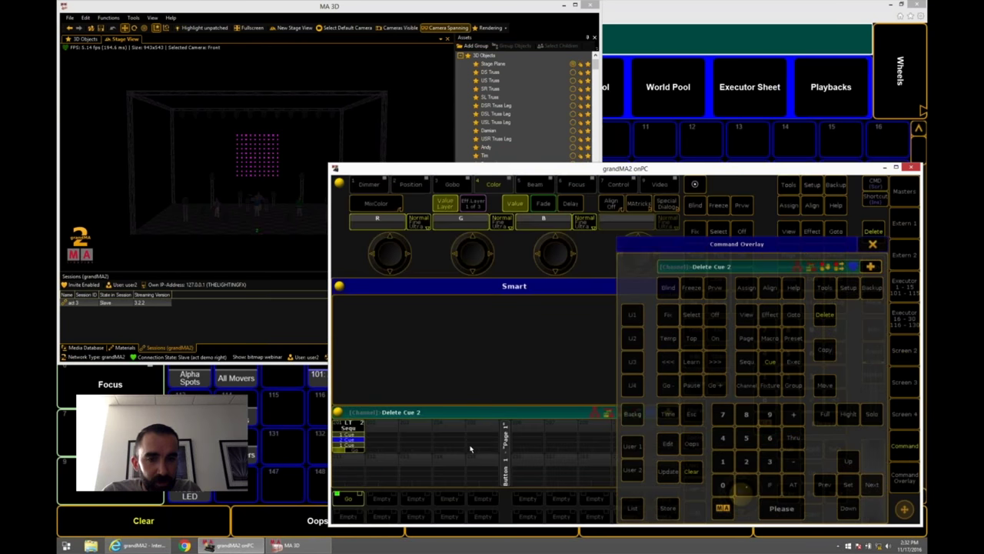
pyautogui.press('Return')
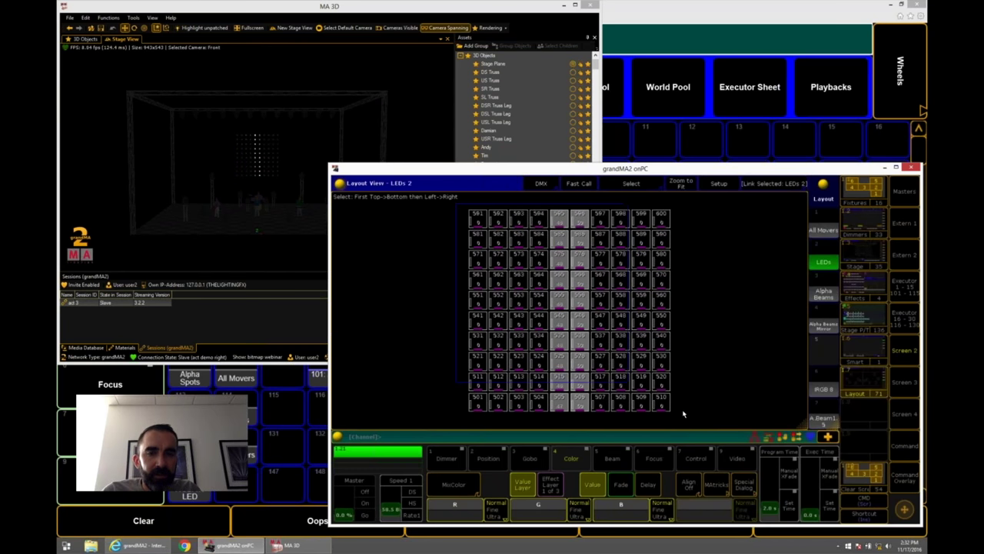
# Apply the Dimmer Sin effect from the Effects pool to the LEDs.
pyautogui.click(865, 286)
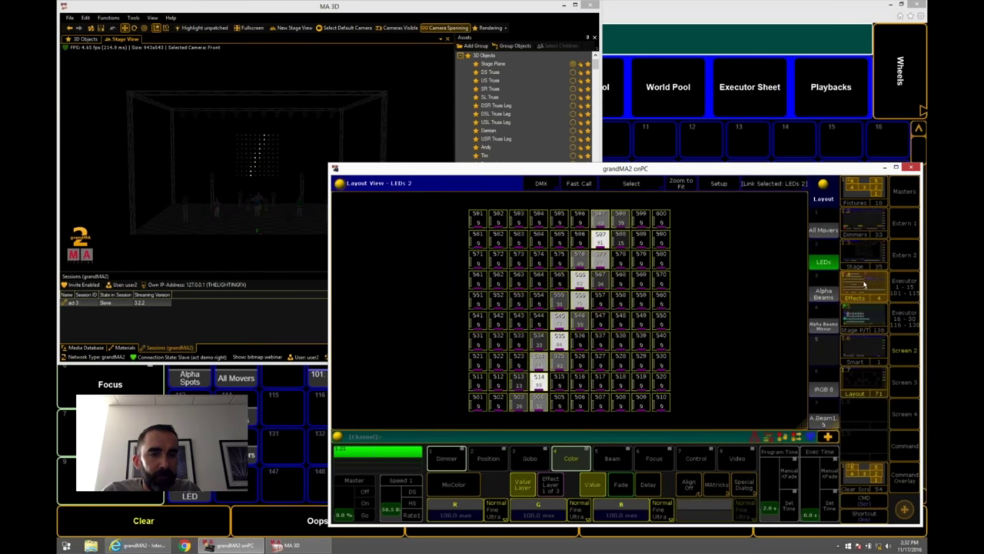
pyautogui.click(378, 225)
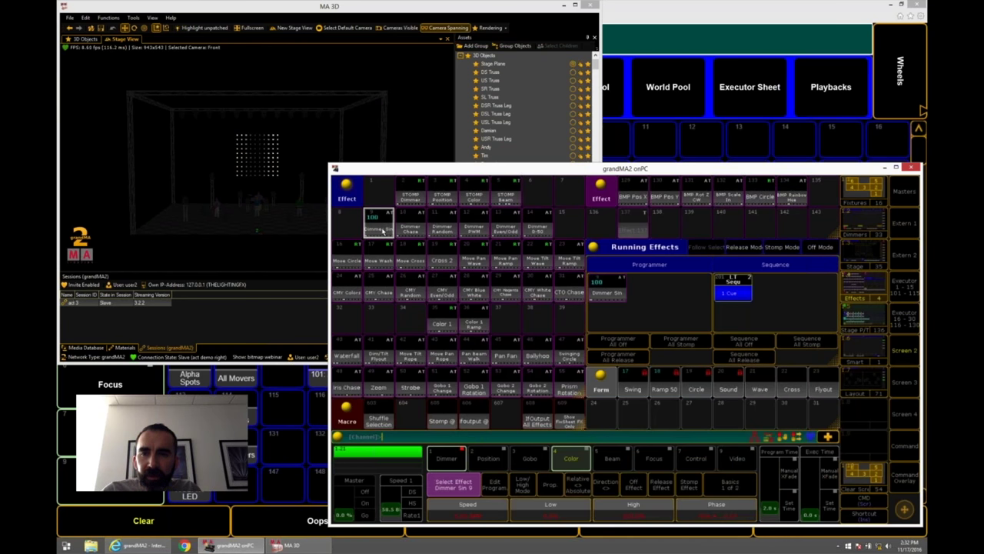
pyautogui.click(904, 449)
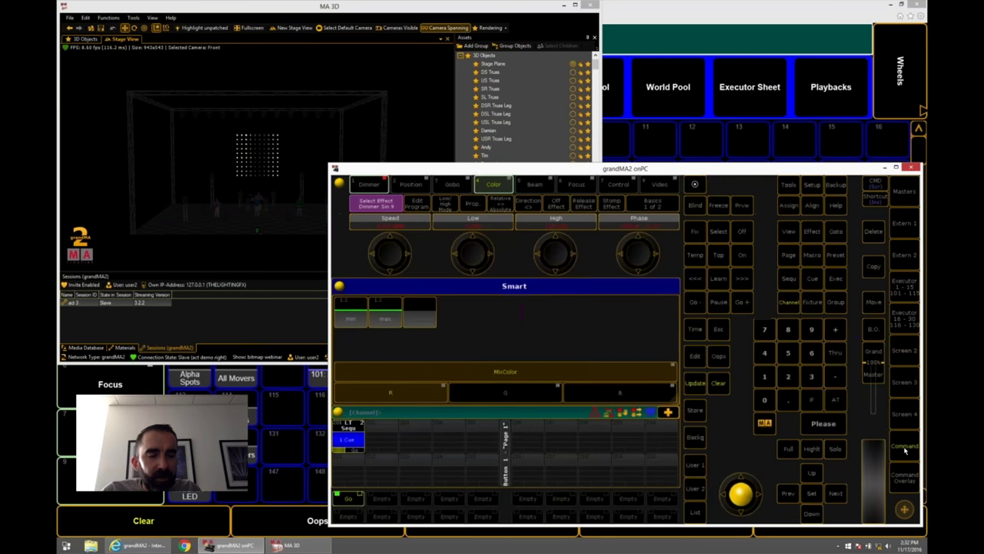
# Store cue 1 on executor 1 with the update option, clear the programmer and press Go.
pyautogui.click(695, 409)
pyautogui.click(764, 376)
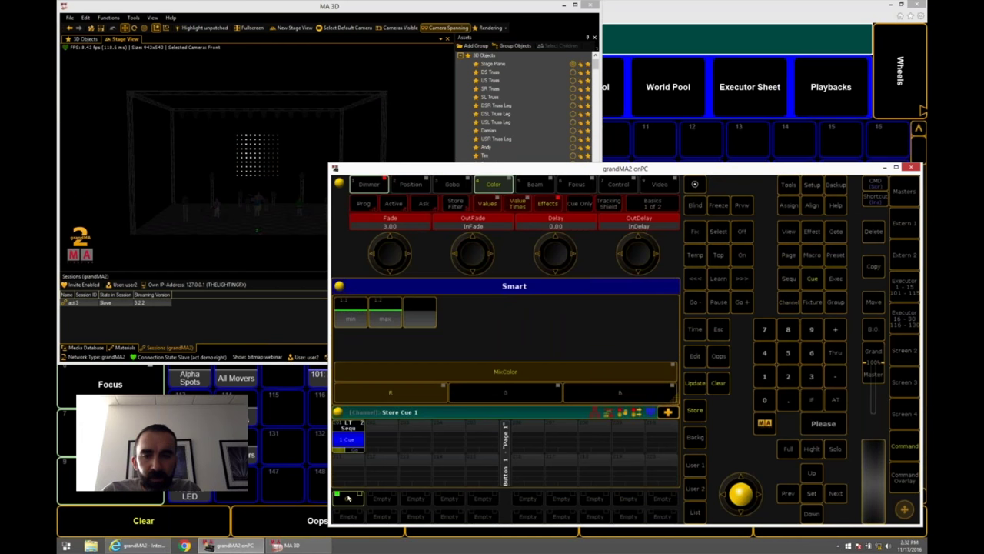
pyautogui.click(347, 498)
pyautogui.click(464, 409)
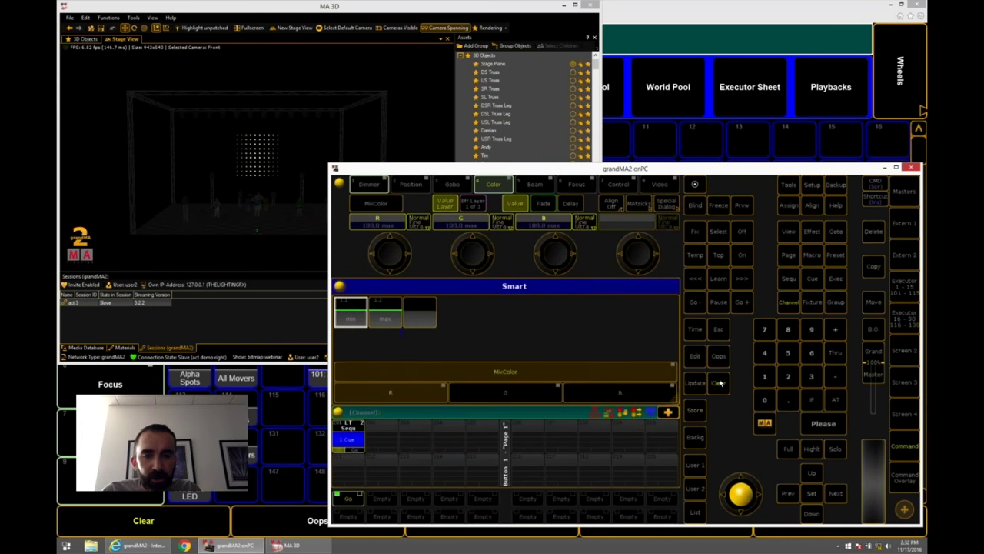
pyautogui.click(719, 382)
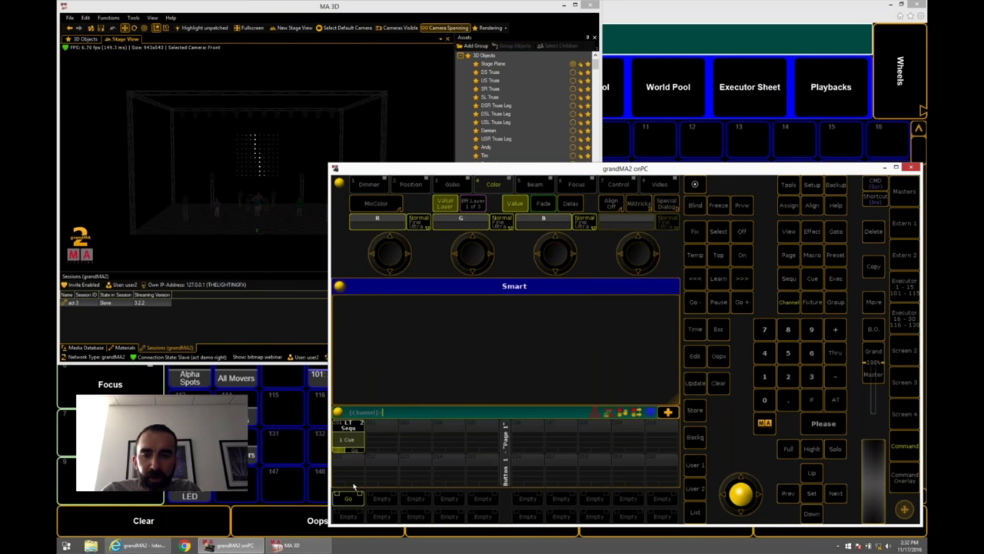
pyautogui.click(351, 499)
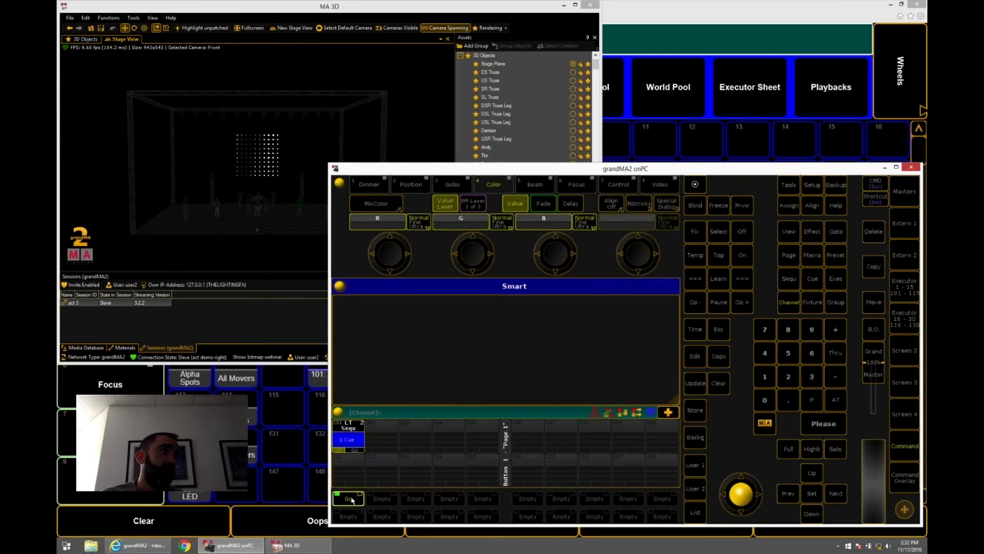
pyautogui.rightClick(349, 428)
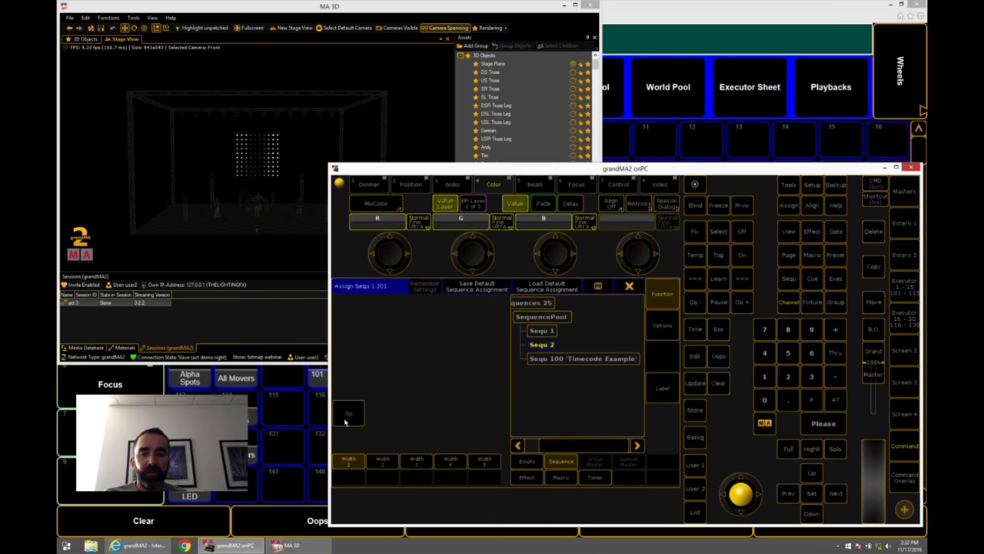
pyautogui.click(660, 321)
pyautogui.click(405, 323)
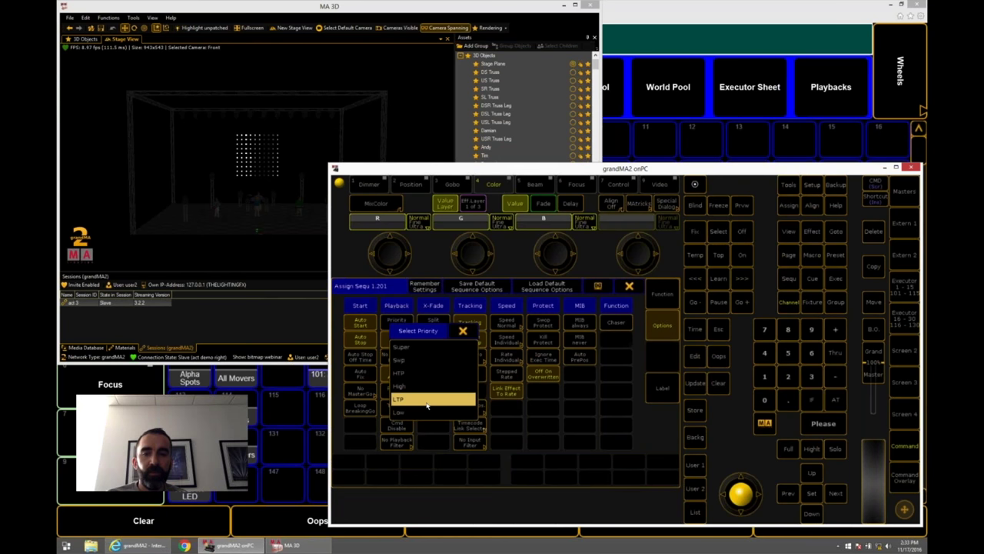
pyautogui.click(462, 331)
pyautogui.press('Escape')
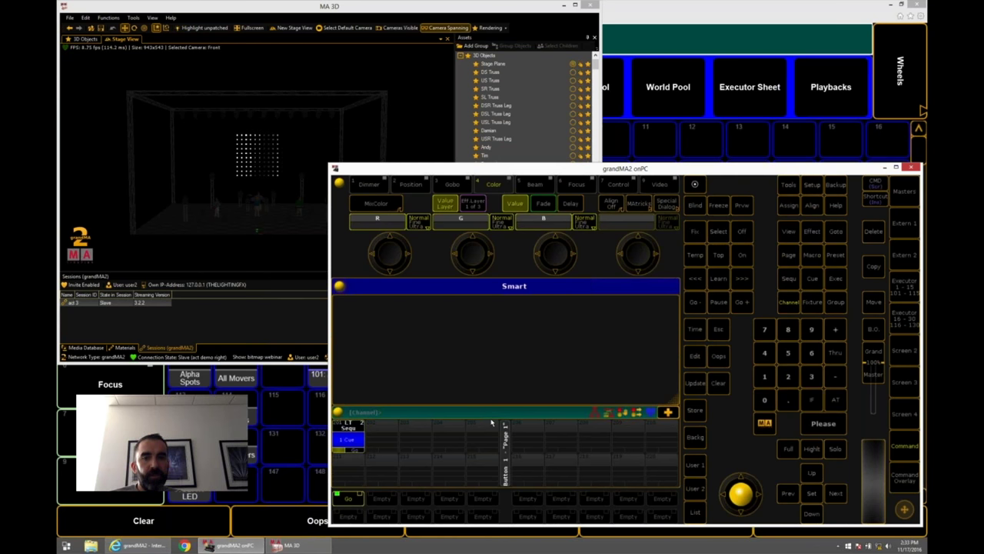
pyautogui.click(891, 360)
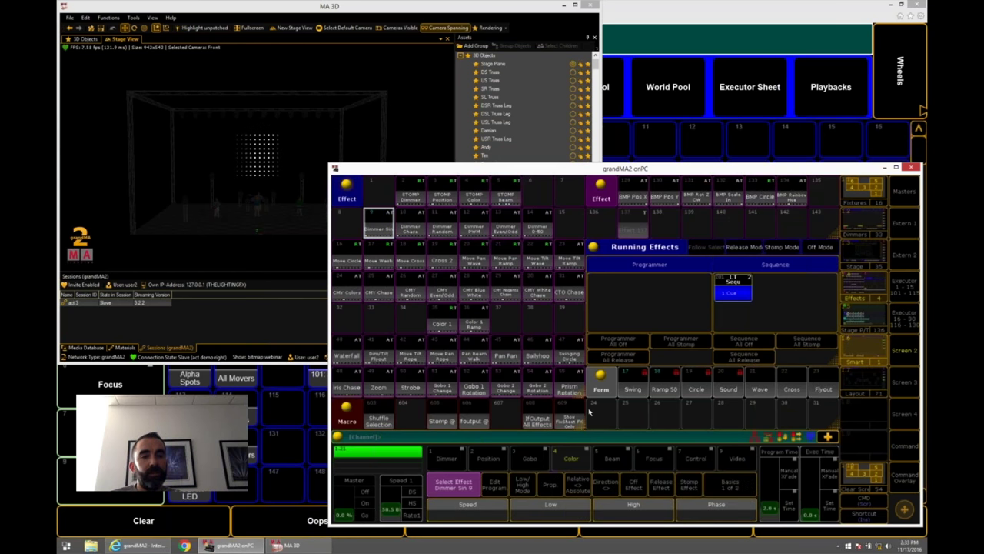
pyautogui.click(854, 360)
pyautogui.click(696, 417)
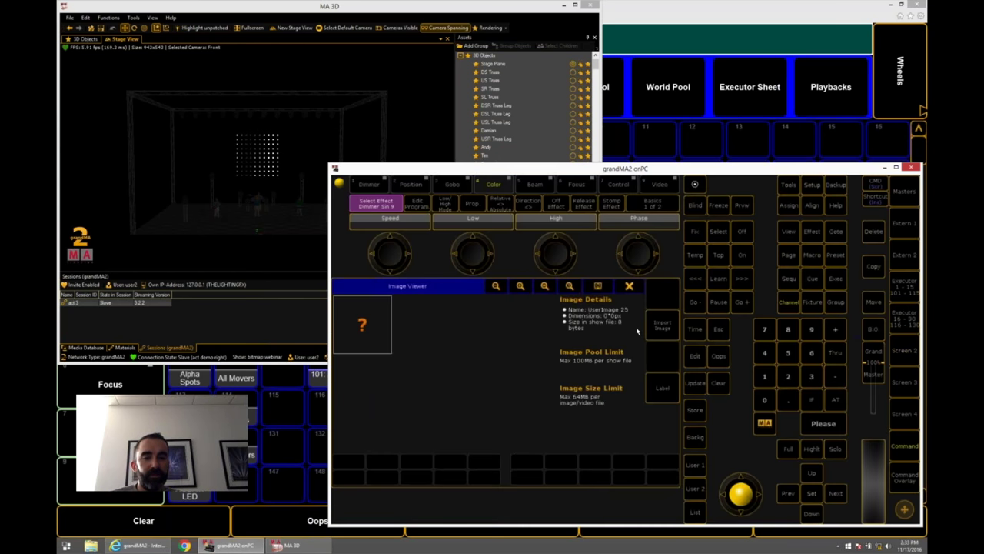
pyautogui.click(663, 326)
pyautogui.click(444, 371)
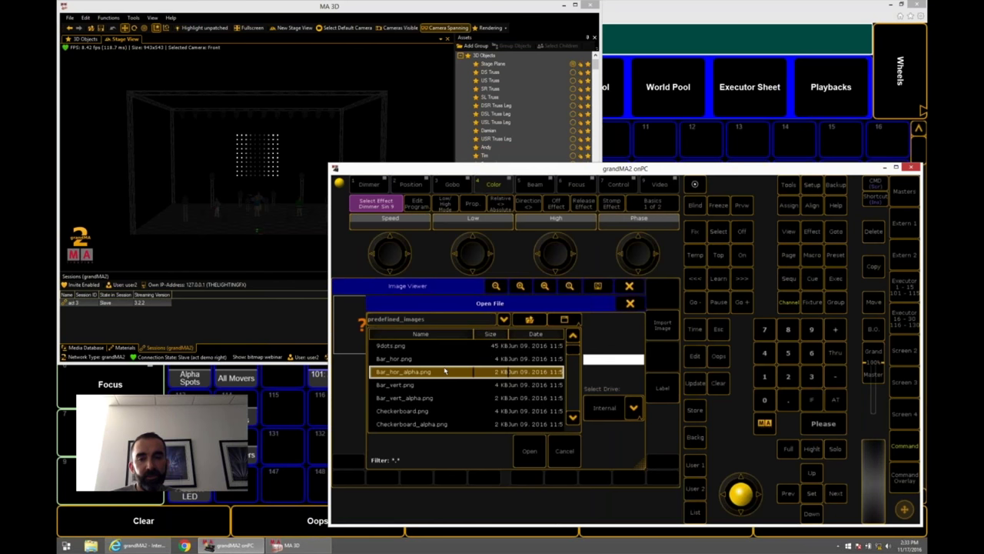
pyautogui.press('Down')
pyautogui.click(444, 371)
pyautogui.press('Down')
pyautogui.press('Down')
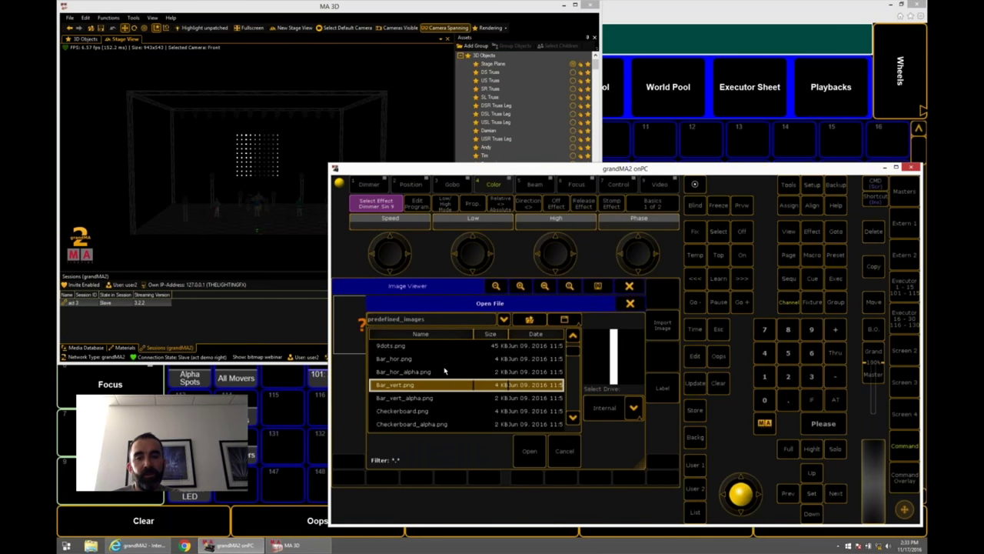
pyautogui.click(445, 371)
pyautogui.press('Down')
pyautogui.press('Down')
pyautogui.press('Down')
pyautogui.press('Down')
pyautogui.press('Down')
pyautogui.press('Down')
pyautogui.press('Down')
pyautogui.press('Down')
pyautogui.press('Down')
pyautogui.press('Down')
pyautogui.press('Down')
pyautogui.press('Down')
pyautogui.press('Down')
pyautogui.press('Down')
pyautogui.press('Down')
pyautogui.press('Down')
pyautogui.press('Down')
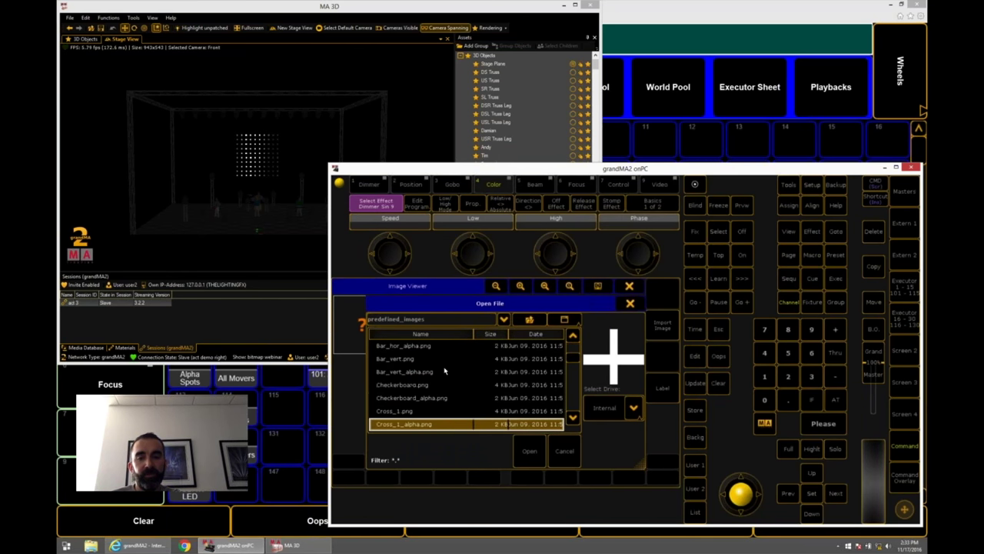
pyautogui.press('Down')
pyautogui.press('Down')
pyautogui.press('Down')
pyautogui.press('Down')
pyautogui.press('Down')
pyautogui.press('Down')
pyautogui.press('Down')
pyautogui.press('Down')
pyautogui.press('Down')
pyautogui.press('Down')
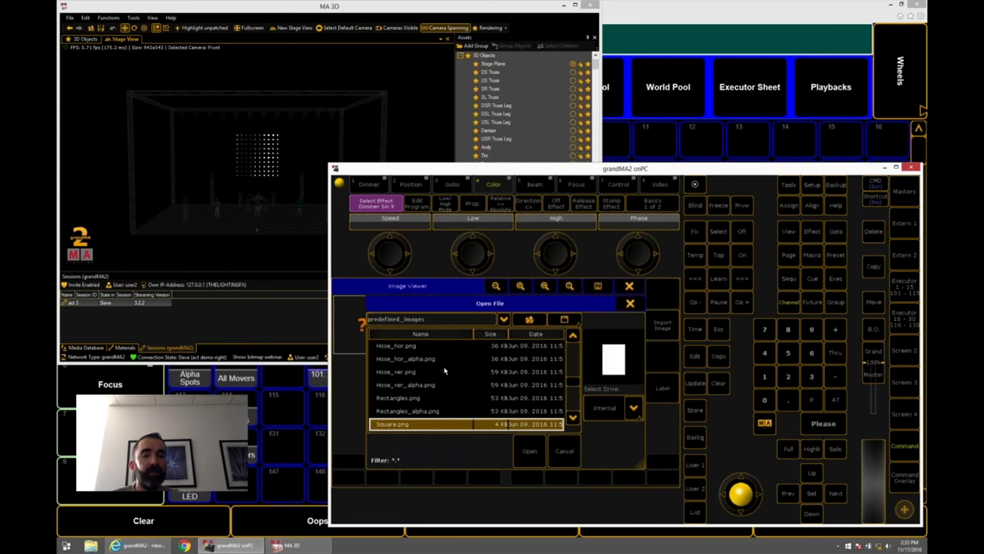
pyautogui.press('Down')
pyautogui.press('Down')
pyautogui.press('Down')
pyautogui.press('Down')
pyautogui.press('Down')
pyautogui.press('Down')
pyautogui.press('Down')
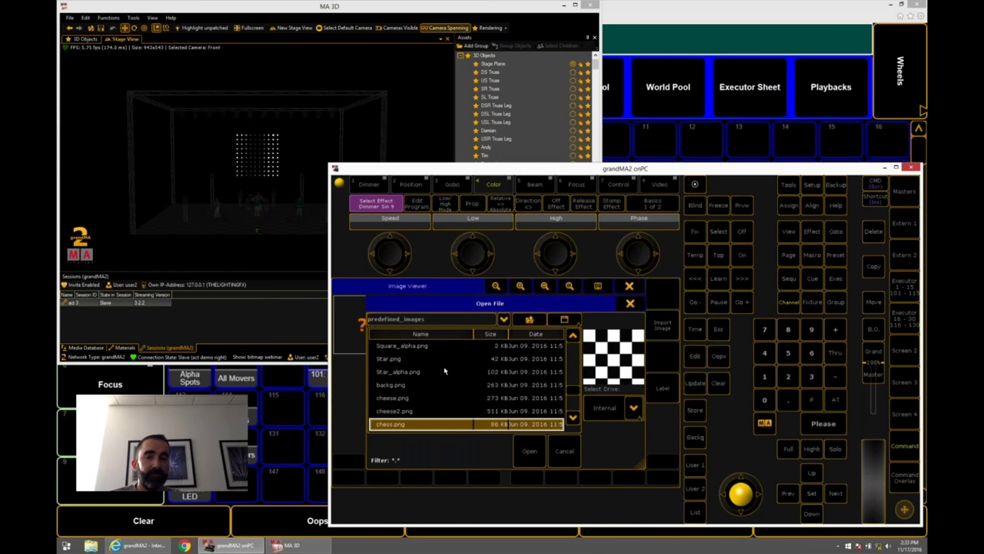
pyautogui.press('Down')
pyautogui.press('Down')
pyautogui.press('Down')
pyautogui.press('Down')
pyautogui.press('Up')
pyautogui.press('Up')
pyautogui.press('Up')
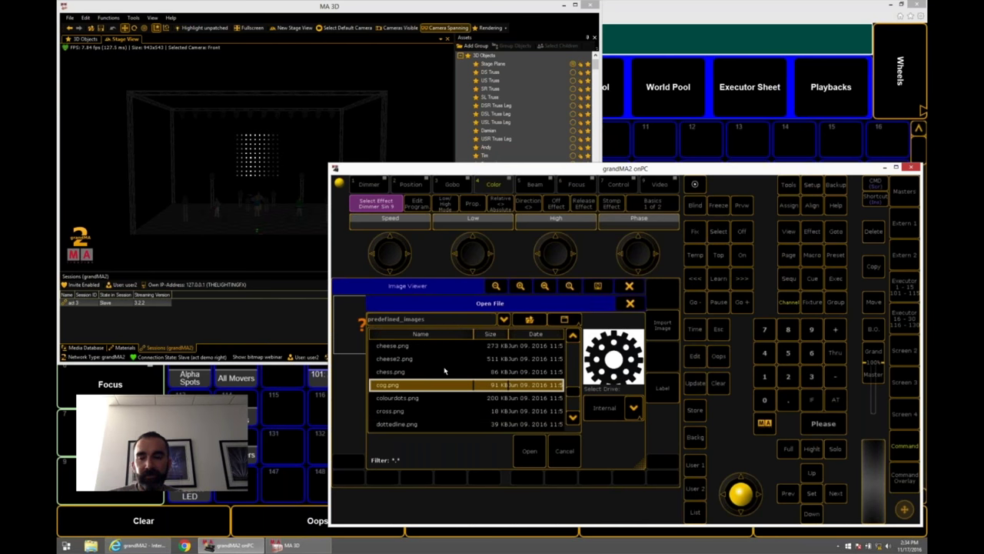
pyautogui.press('Down')
pyautogui.press('Down')
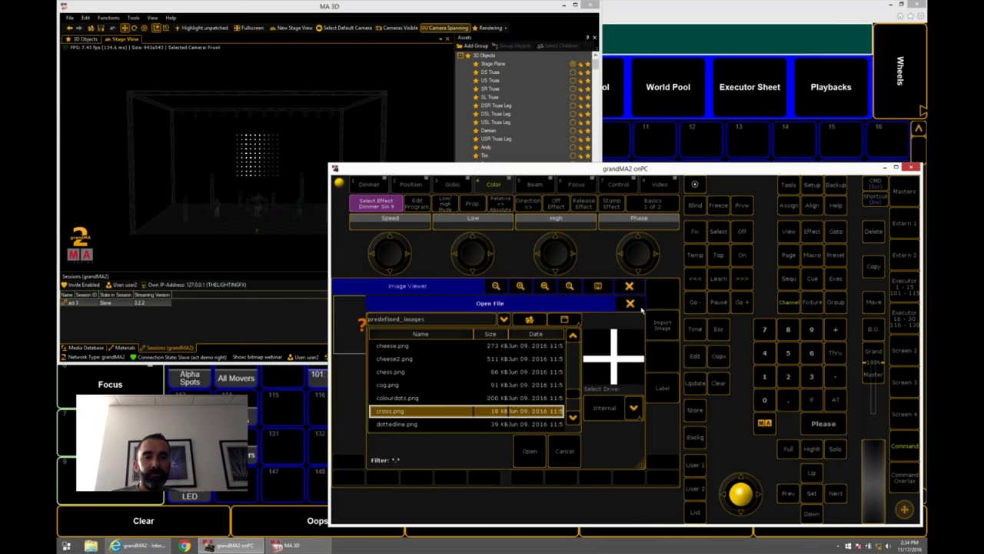
pyautogui.click(635, 305)
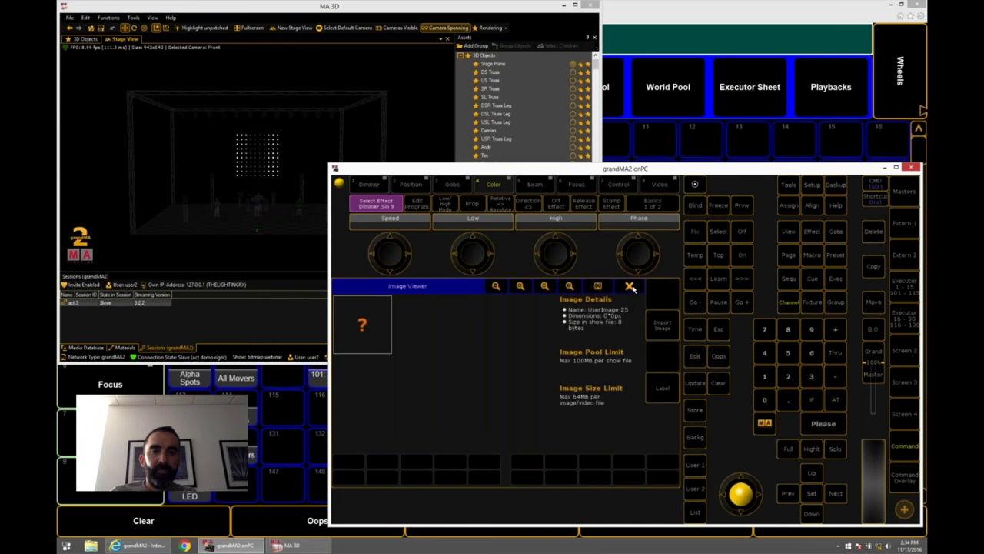
# Close the image viewer and show the IRGB 8 LED grid layout fitted to the window.
pyautogui.click(630, 286)
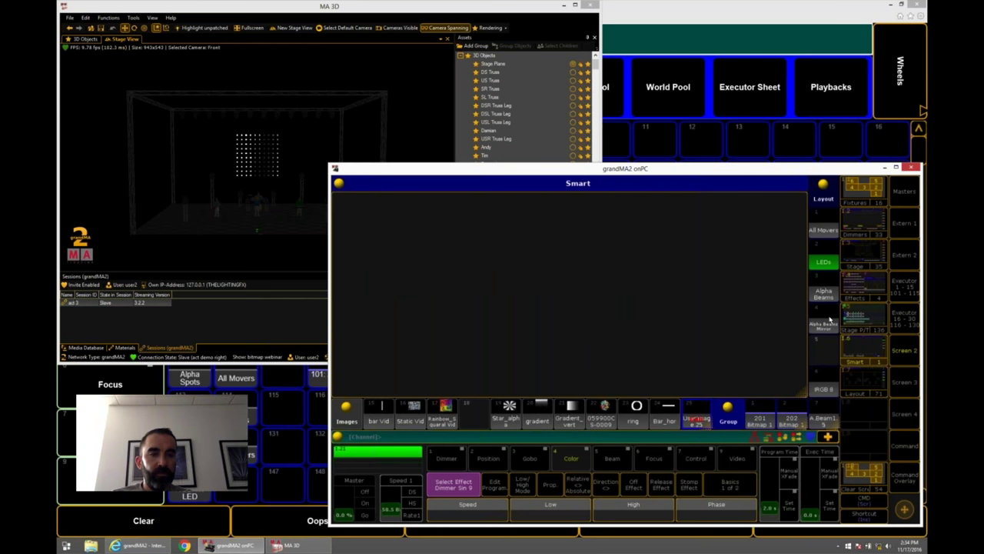
pyautogui.click(824, 293)
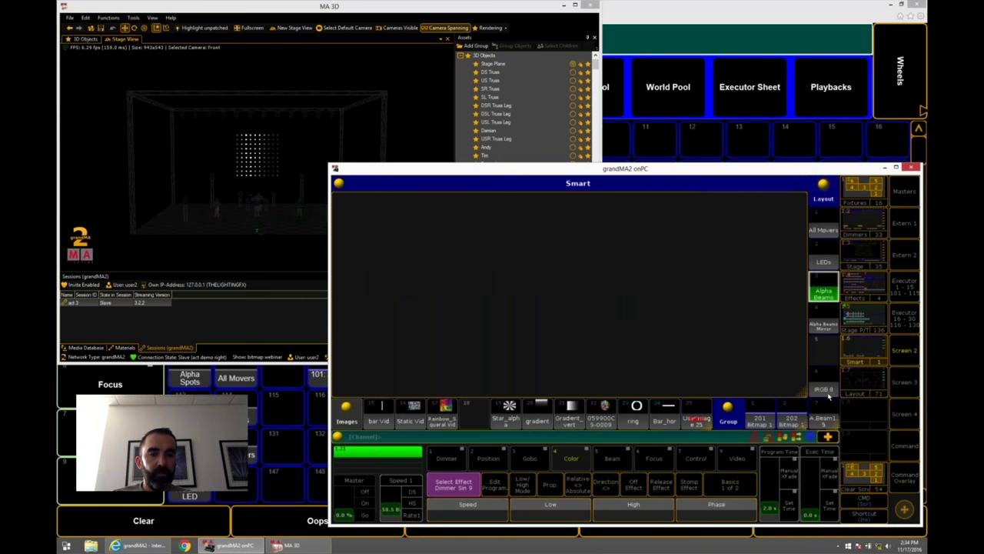
pyautogui.click(854, 389)
pyautogui.click(829, 383)
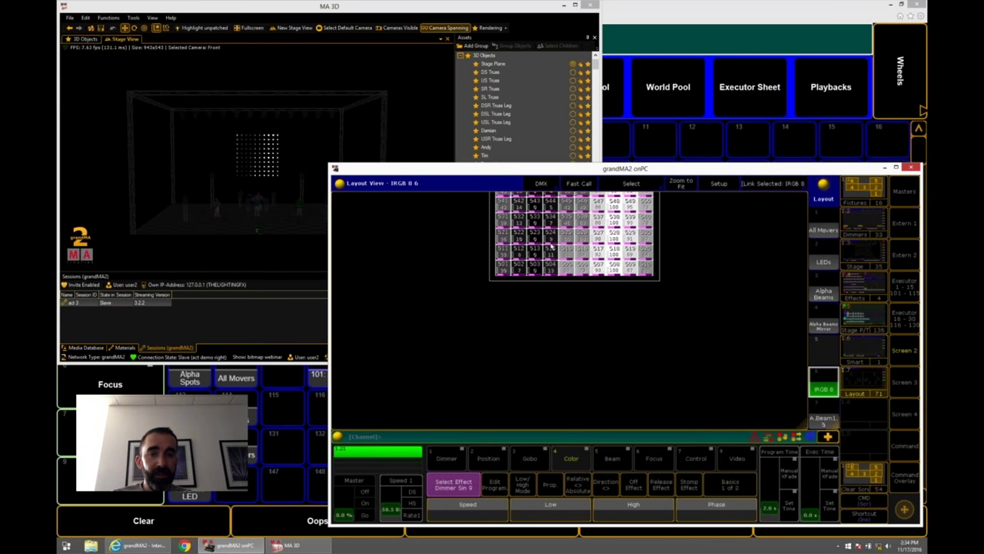
pyautogui.click(681, 185)
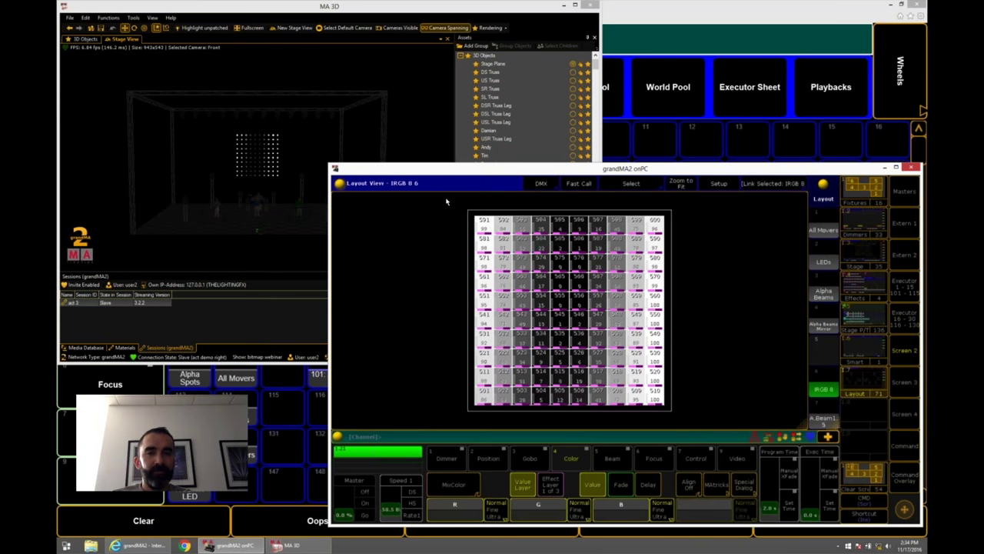
# Check the layout's grid and snap options, then select every LED fixture in the grid.
pyautogui.click(339, 184)
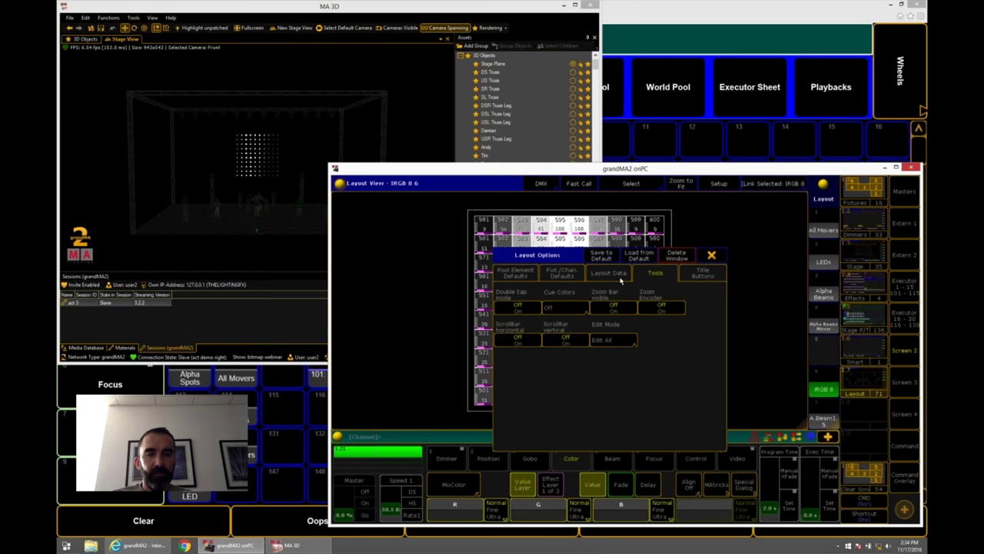
pyautogui.click(620, 278)
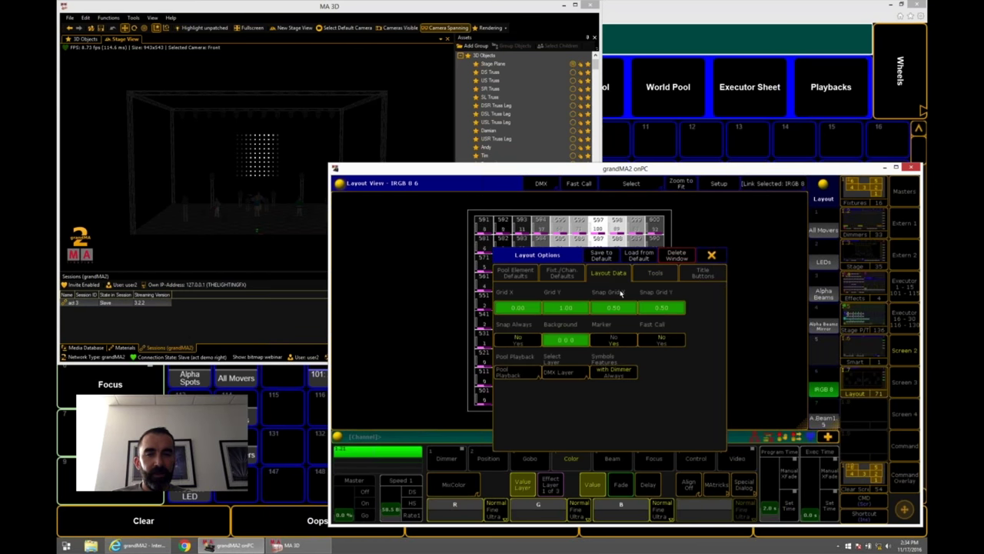
pyautogui.click(711, 256)
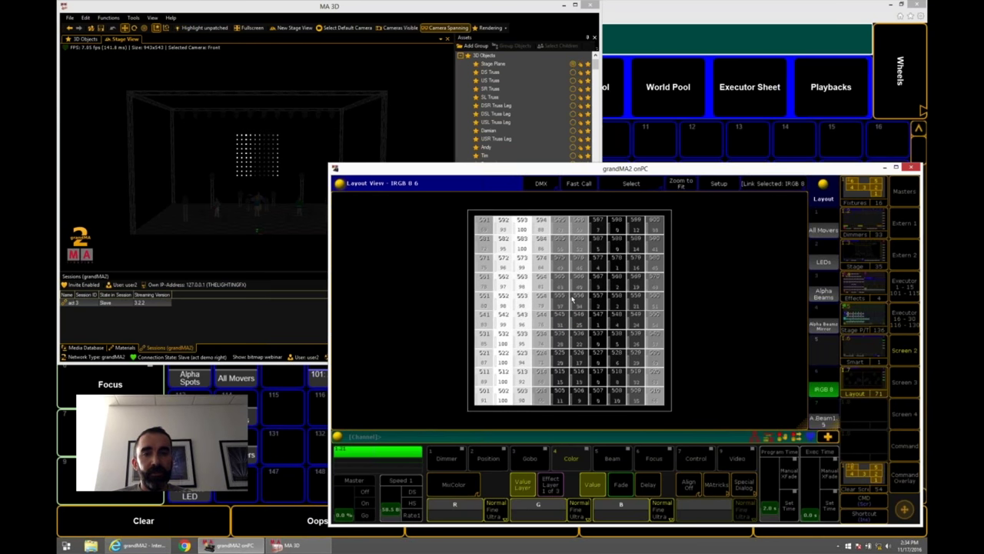
pyautogui.moveTo(467, 205); pyautogui.dragTo(676, 415)
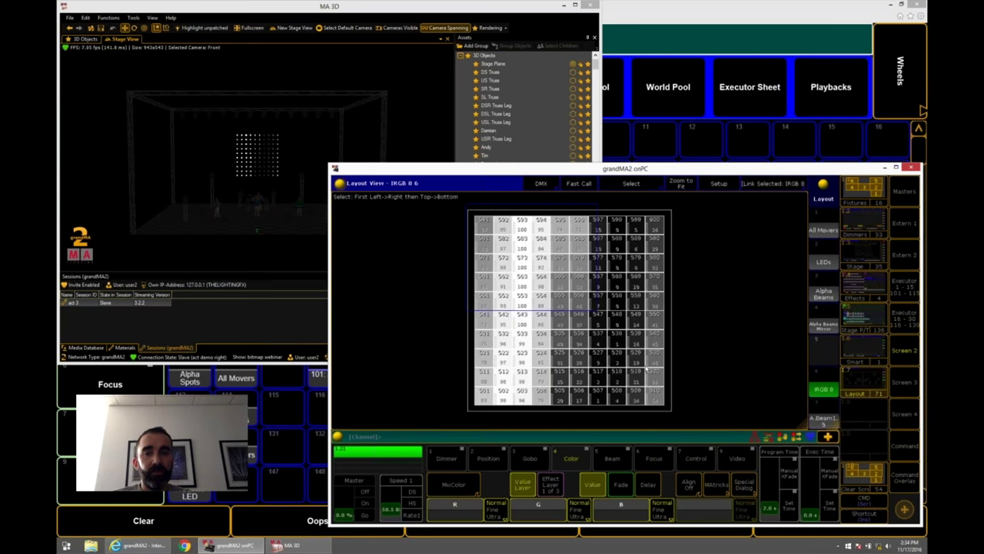
# Edit the selected layout cells to stop showing dimmer values and set their visualization style.
pyautogui.click(719, 183)
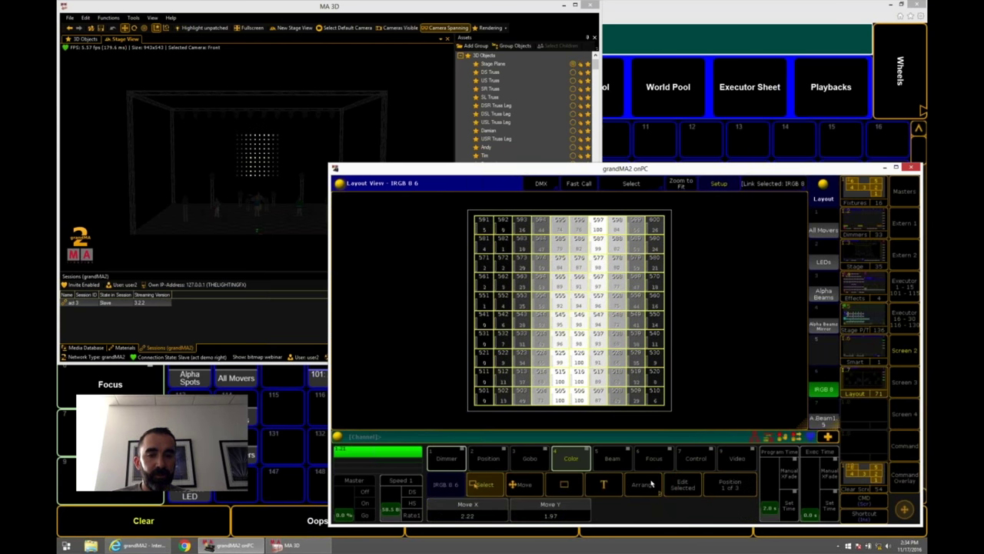
pyautogui.click(676, 482)
pyautogui.click(543, 379)
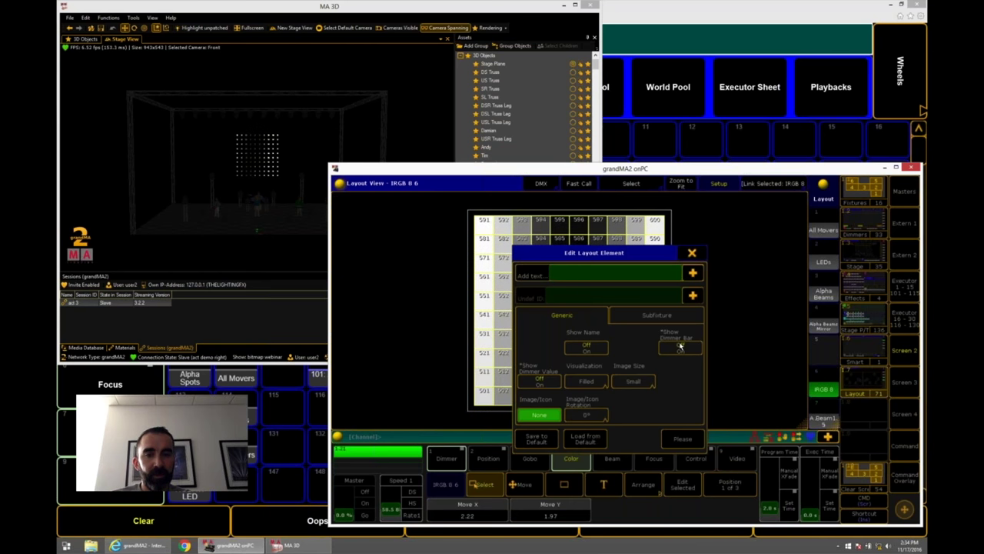
pyautogui.click(597, 383)
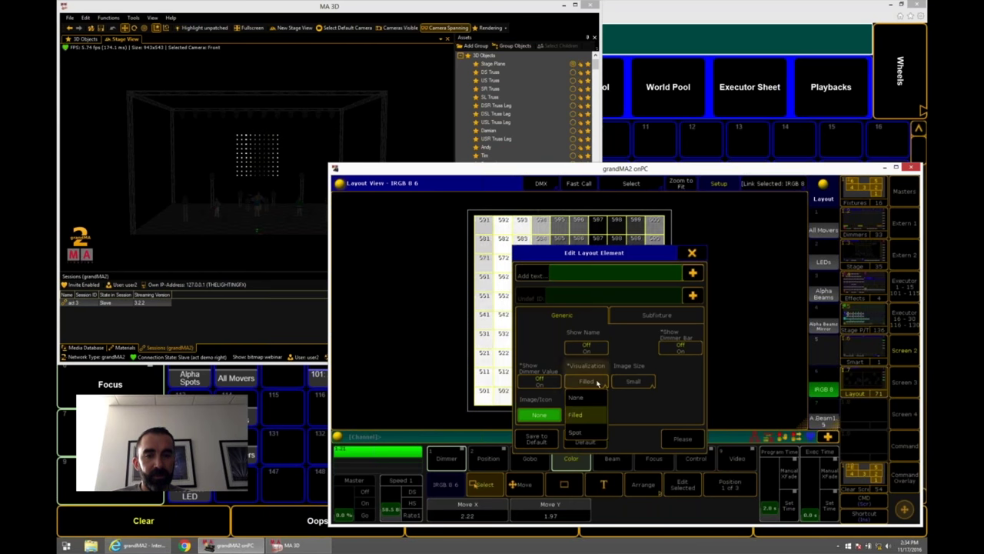
pyautogui.click(677, 380)
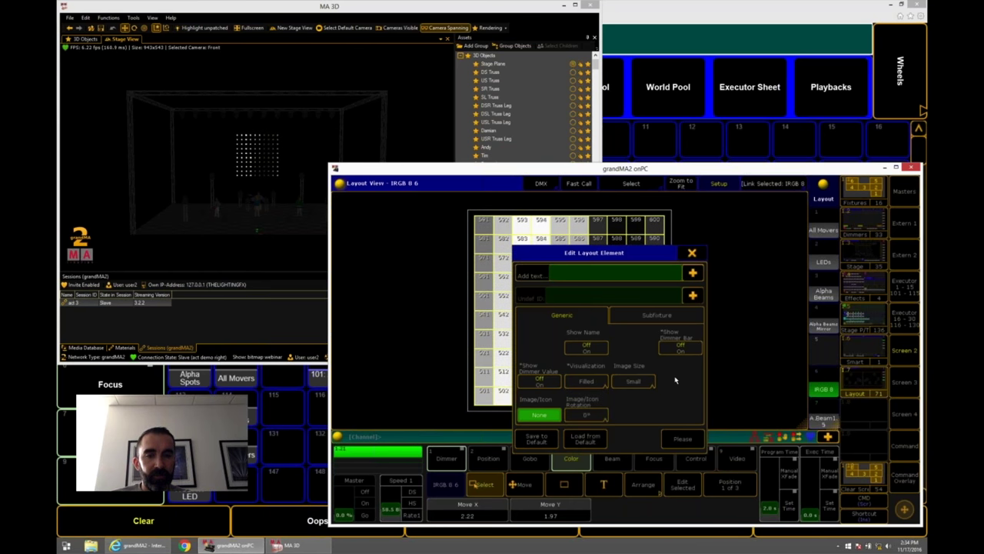
# Hide fixture IDs, channel IDs and RDM in the subfixture settings, then switch to the YouTube playlist.
pyautogui.click(622, 308)
pyautogui.click(587, 346)
pyautogui.click(539, 346)
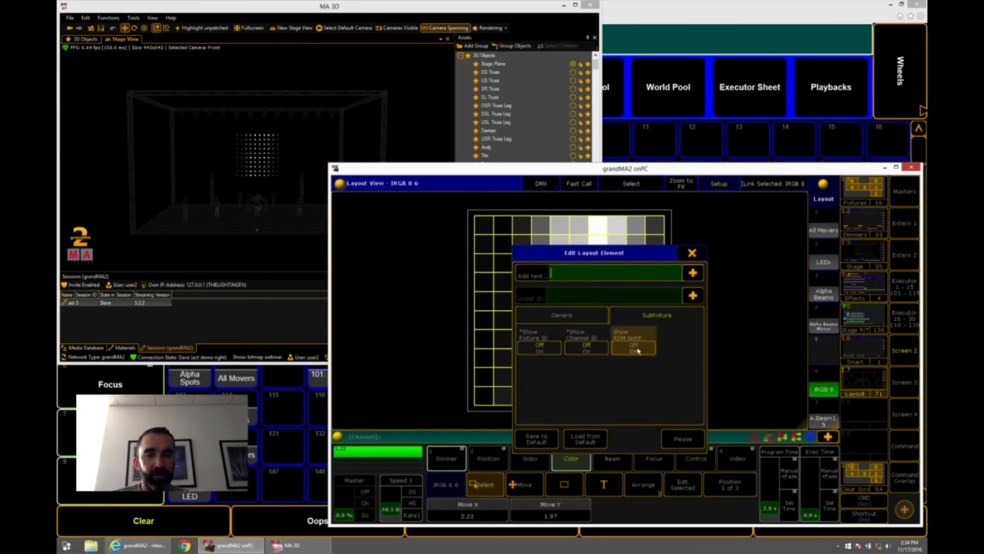
pyautogui.click(636, 344)
pyautogui.click(691, 252)
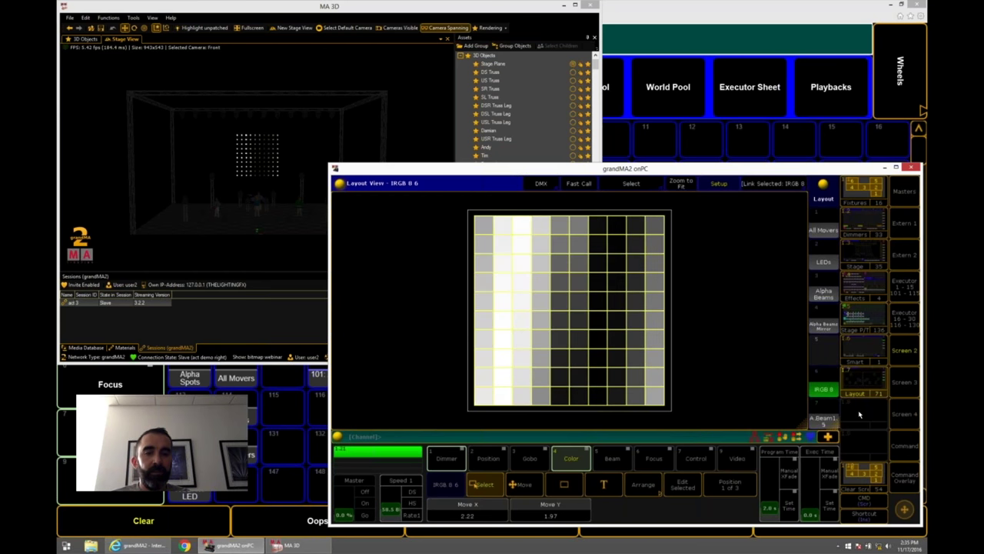
pyautogui.hotkey('ctrl', 'Left')
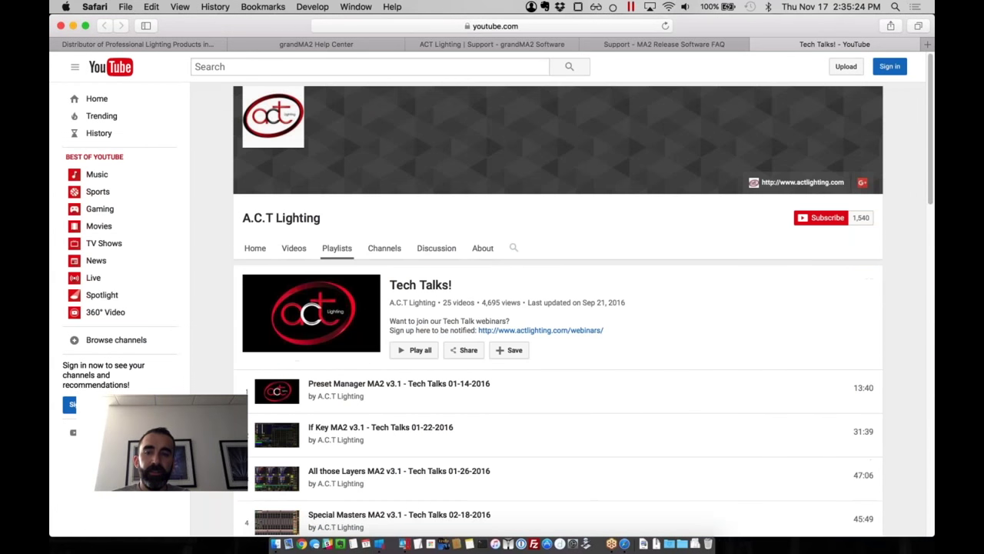
pyautogui.scroll(-3, 435, 182)
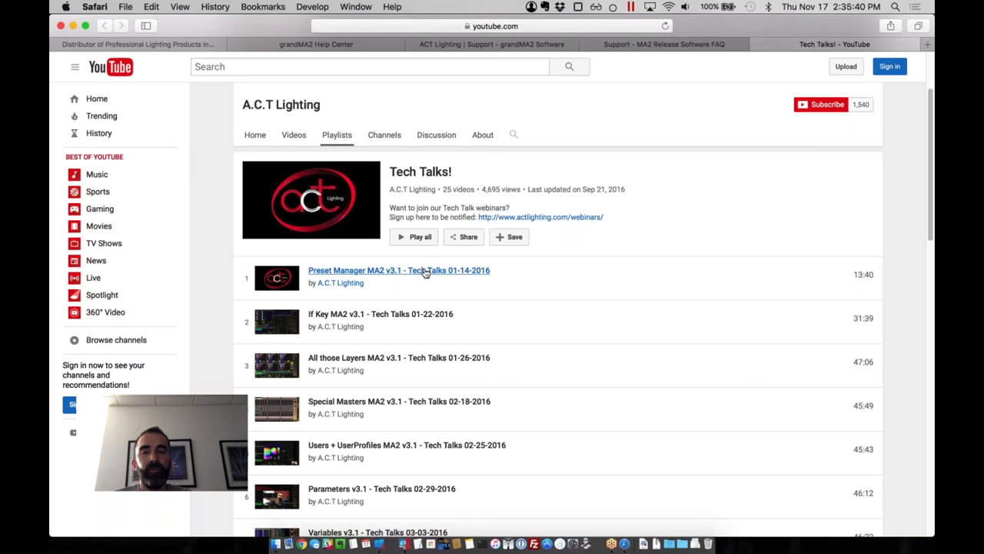
pyautogui.hotkey('ctrl', 'Right')
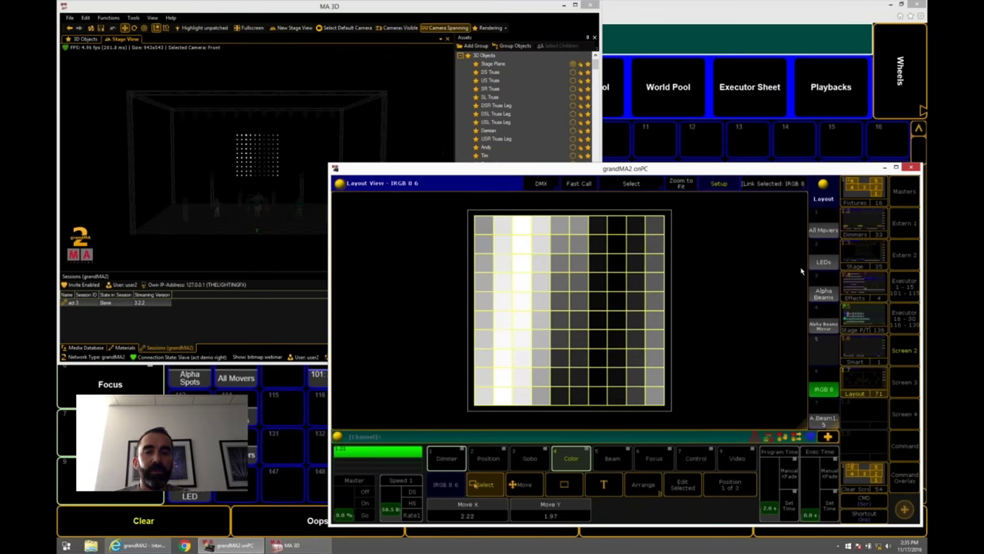
# In the fixture sheet's local mask, add a rule that hides virtual fixtures.
pyautogui.click(857, 196)
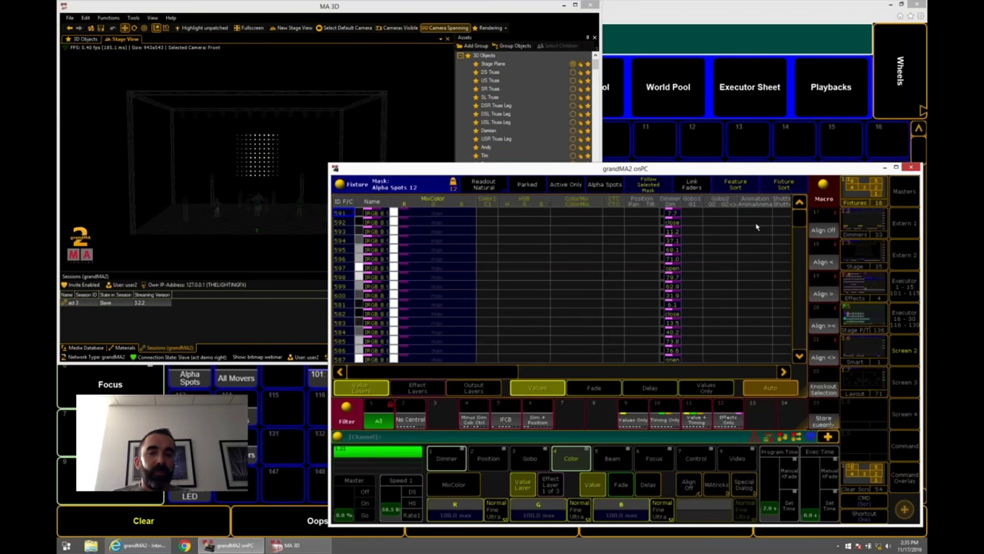
pyautogui.scroll(-5, 756, 226)
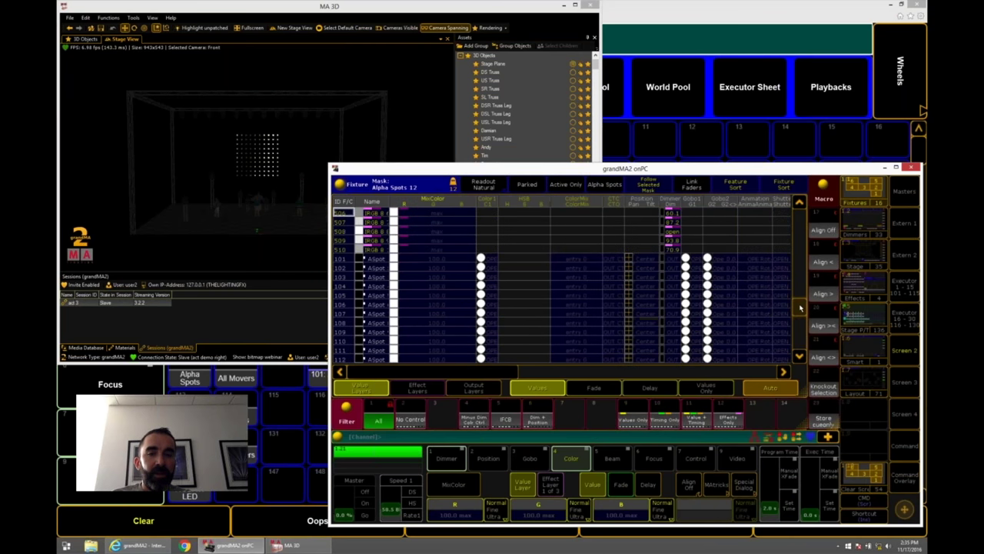
pyautogui.scroll(3, 800, 307)
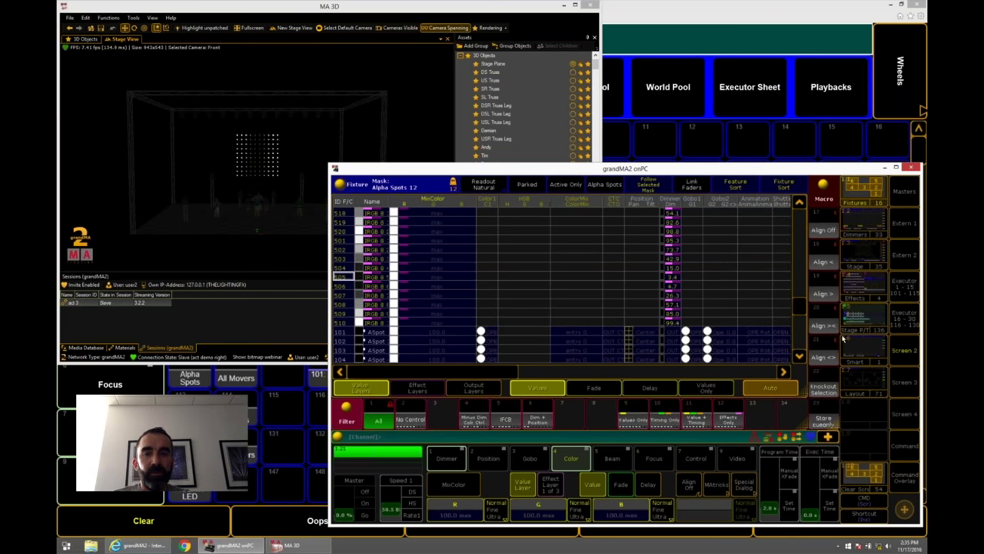
pyautogui.scroll(-7, 512, 274)
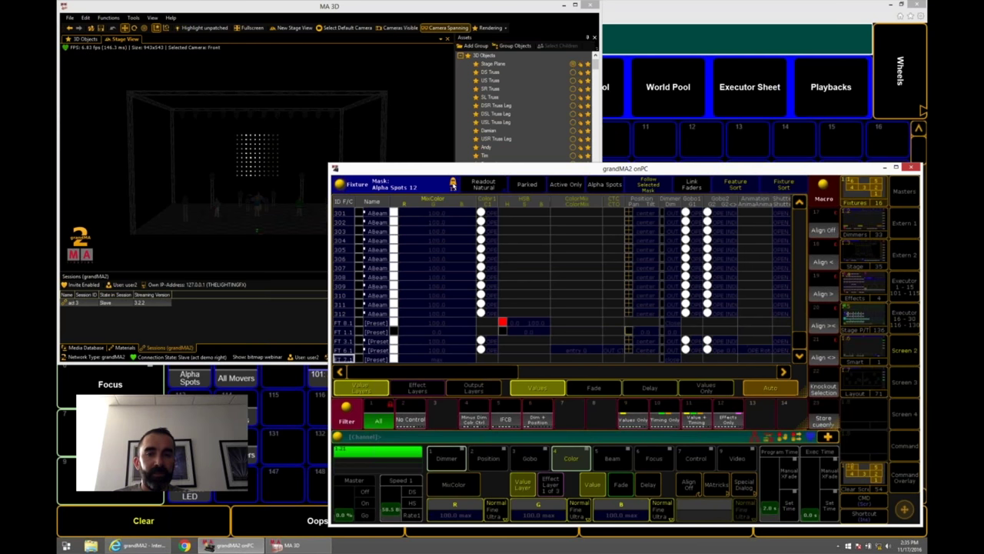
pyautogui.click(355, 189)
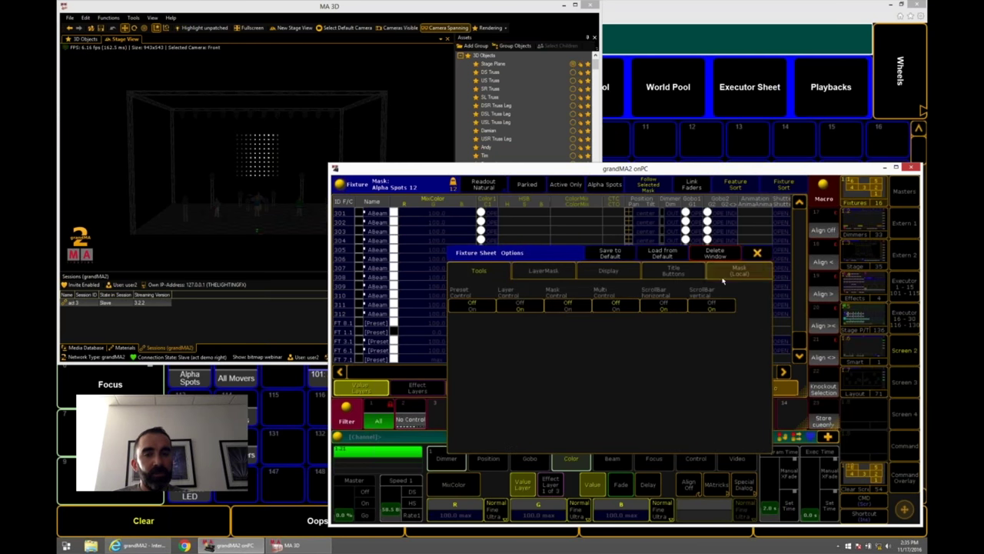
pyautogui.click(726, 272)
pyautogui.click(555, 310)
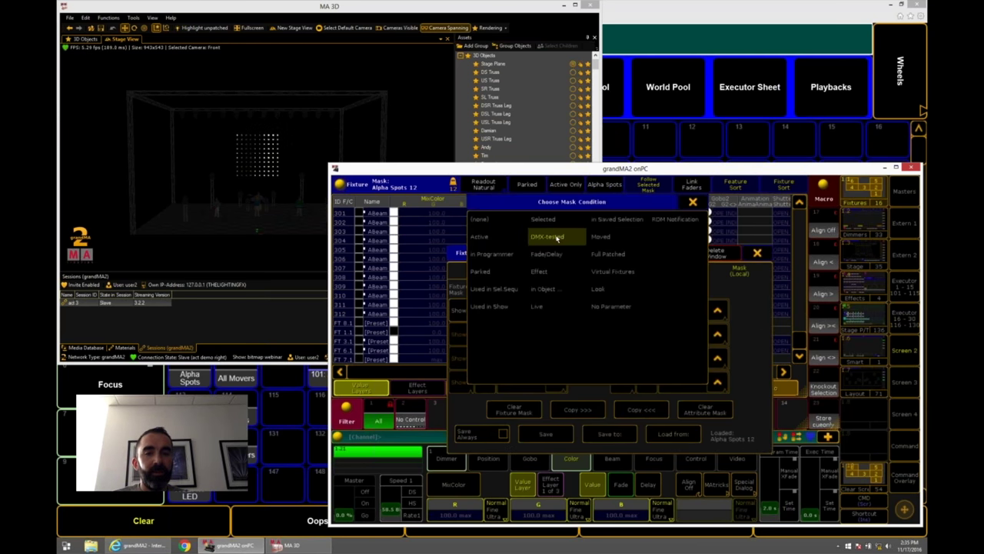
pyautogui.click(612, 271)
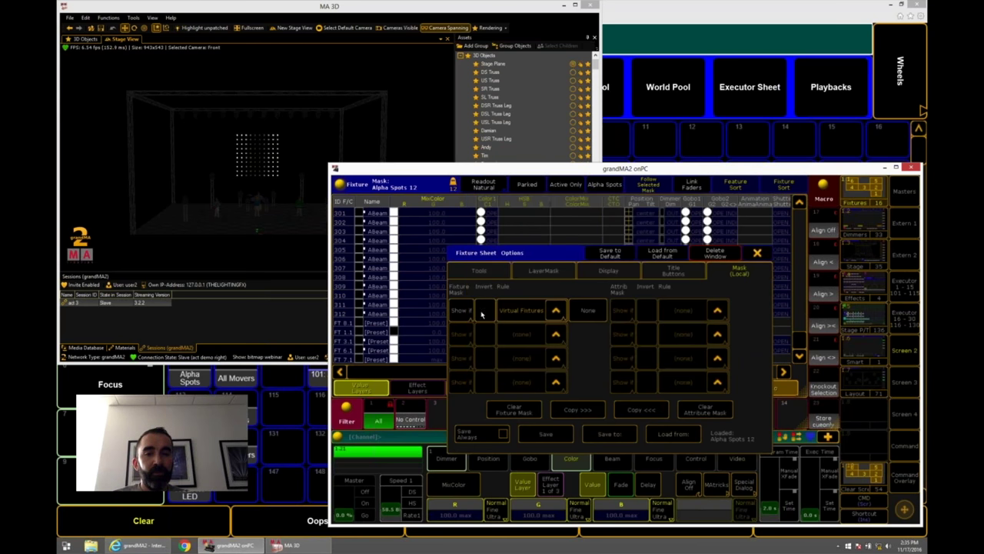
pyautogui.click(468, 309)
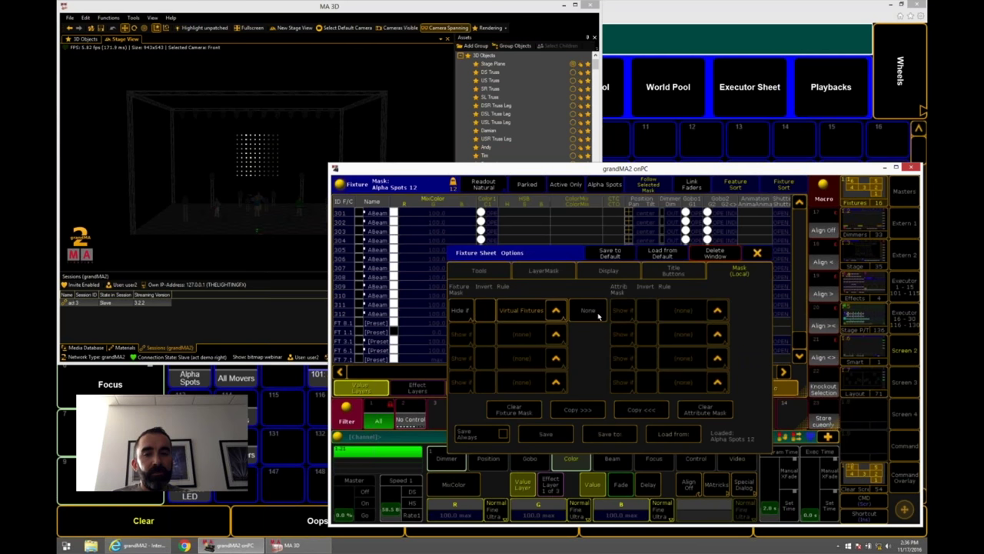
# Tick every virtual fixture type, from Mirror and Headmover through Marker, Camera Controller and Preset.
pyautogui.click(598, 314)
pyautogui.click(604, 280)
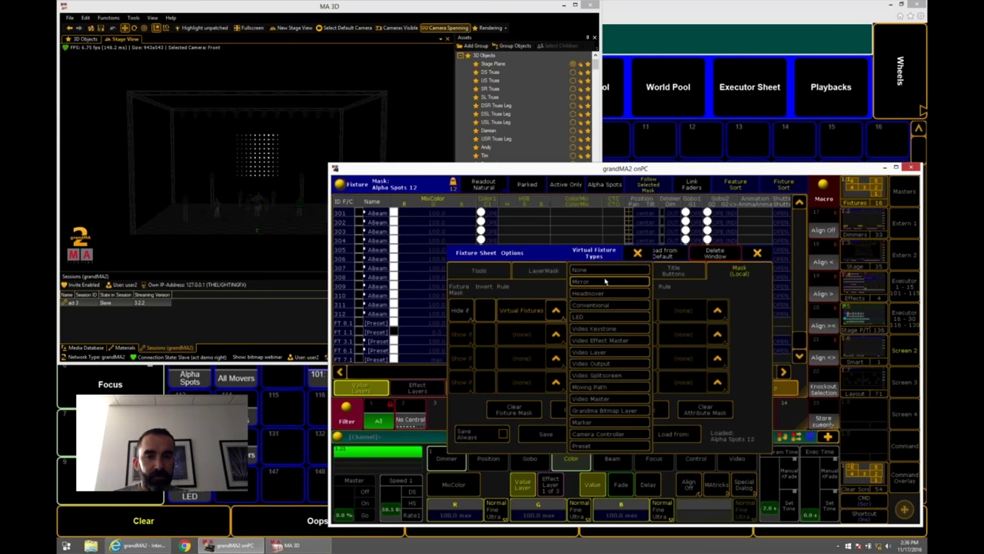
pyautogui.click(604, 292)
pyautogui.click(604, 305)
pyautogui.click(604, 316)
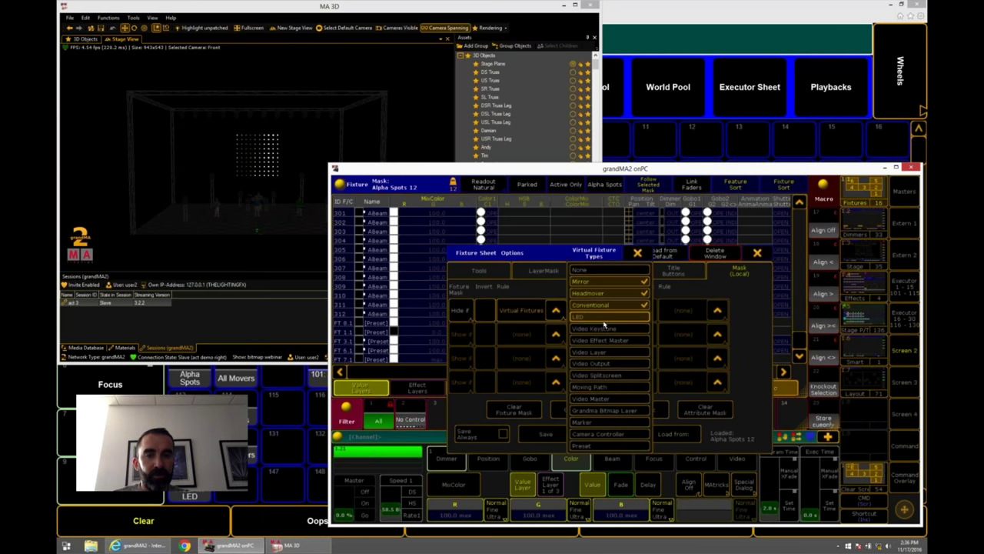
pyautogui.click(605, 327)
pyautogui.click(605, 340)
pyautogui.click(604, 352)
pyautogui.click(604, 363)
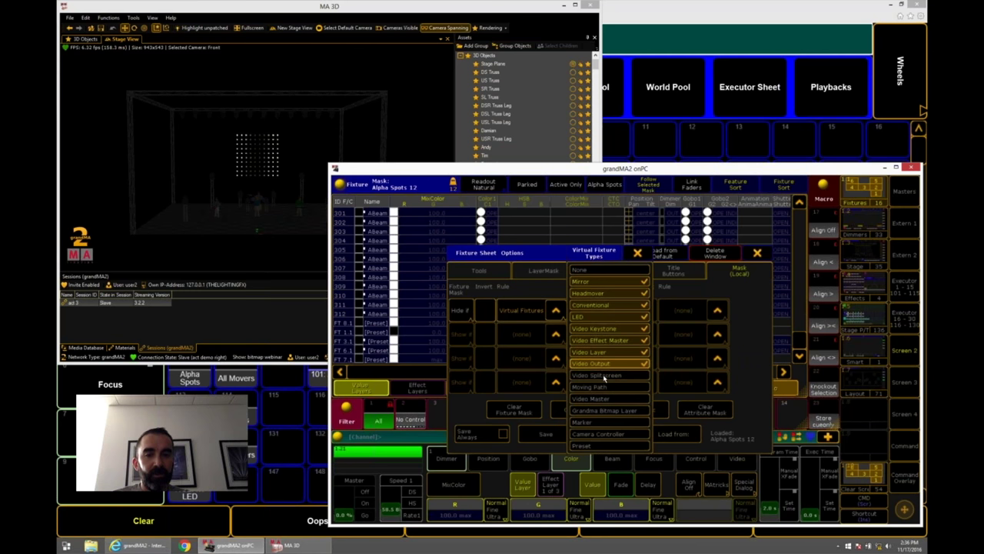
pyautogui.click(604, 374)
pyautogui.click(604, 387)
pyautogui.click(604, 398)
pyautogui.click(604, 410)
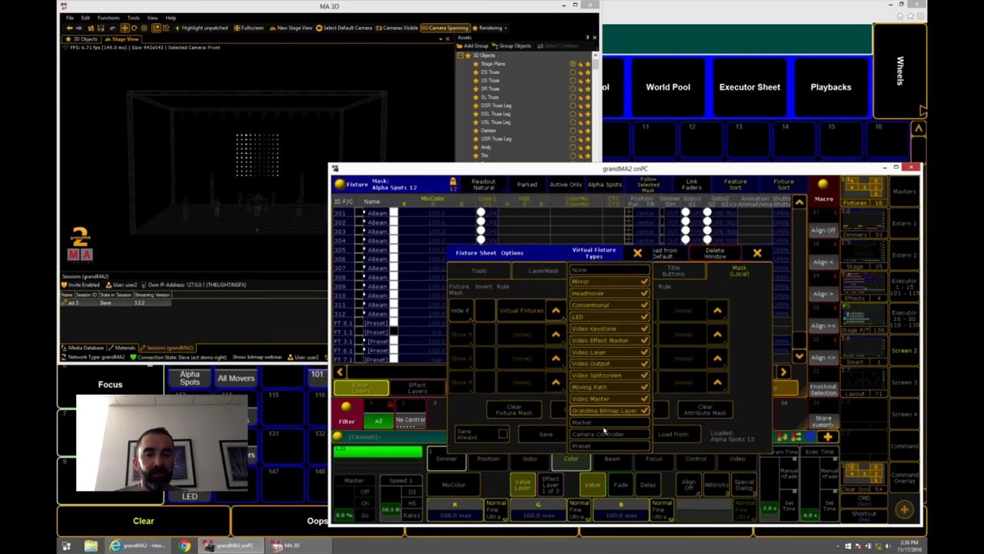
pyautogui.click(604, 422)
pyautogui.click(605, 434)
pyautogui.click(605, 445)
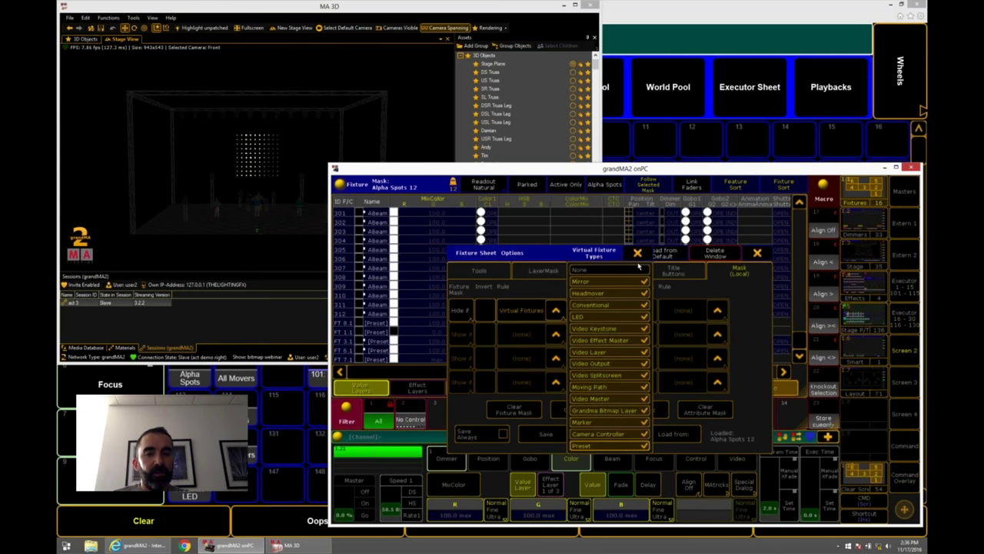
pyautogui.click(637, 254)
# Enable the sheet's mask in LayerMask and close the fixture sheet options.
pyautogui.click(603, 272)
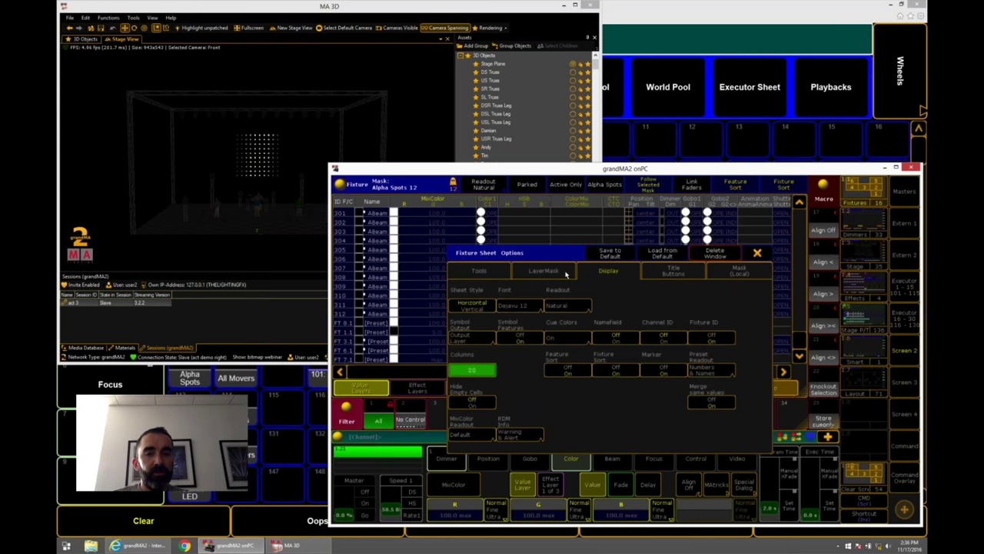
pyautogui.click(543, 270)
pyautogui.click(731, 306)
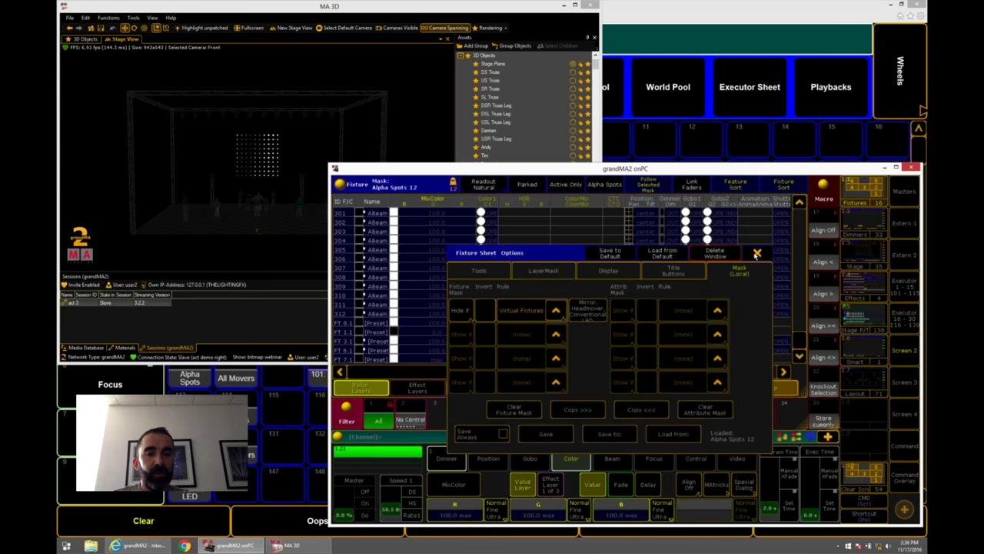
pyautogui.click(753, 356)
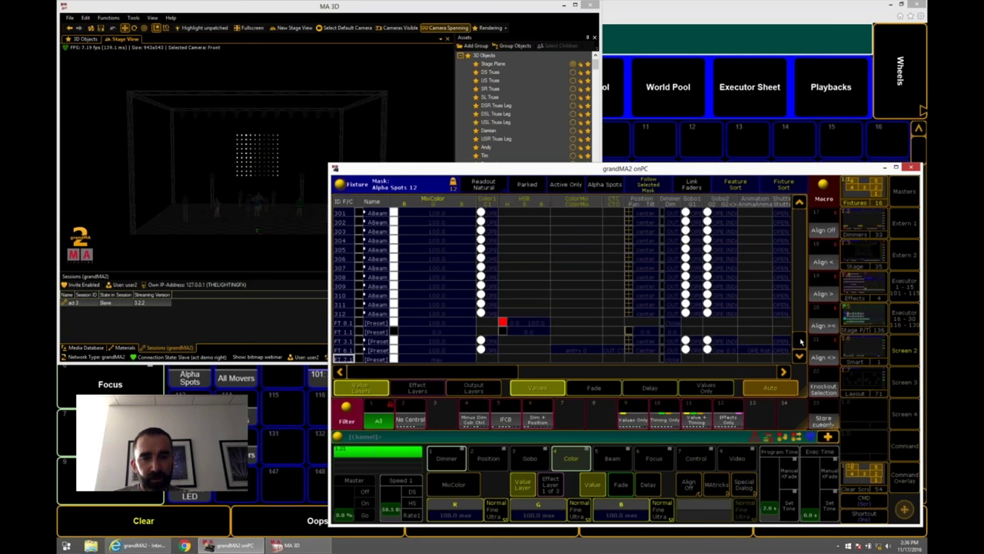
# Reopen the sheet's local mask and tick None as a virtual fixture type.
pyautogui.click(339, 184)
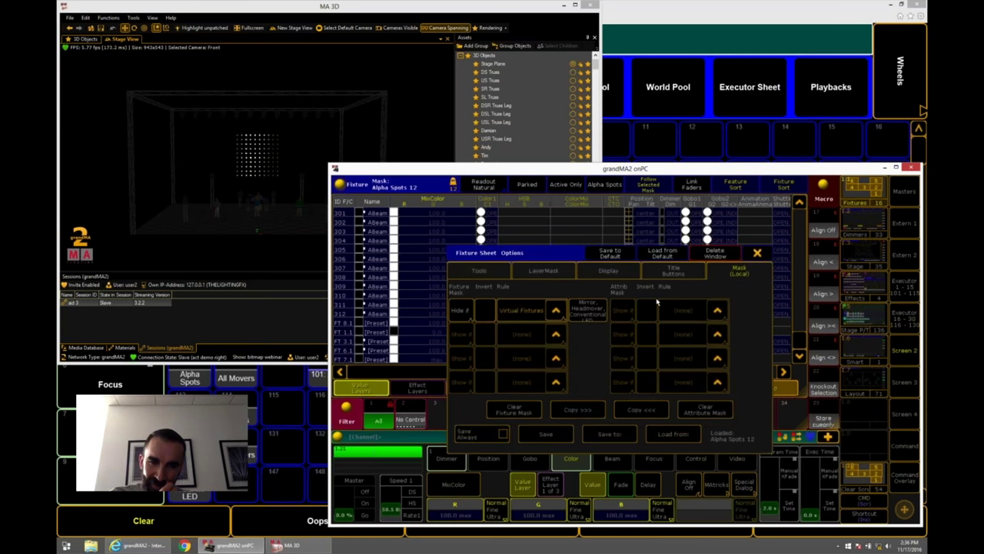
pyautogui.click(465, 312)
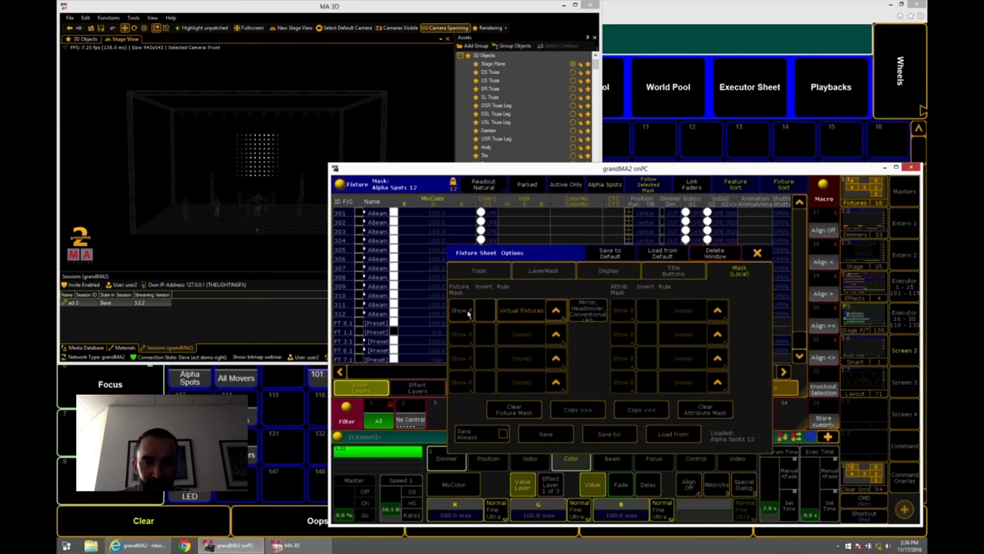
pyautogui.click(464, 311)
pyautogui.click(553, 310)
pyautogui.click(609, 272)
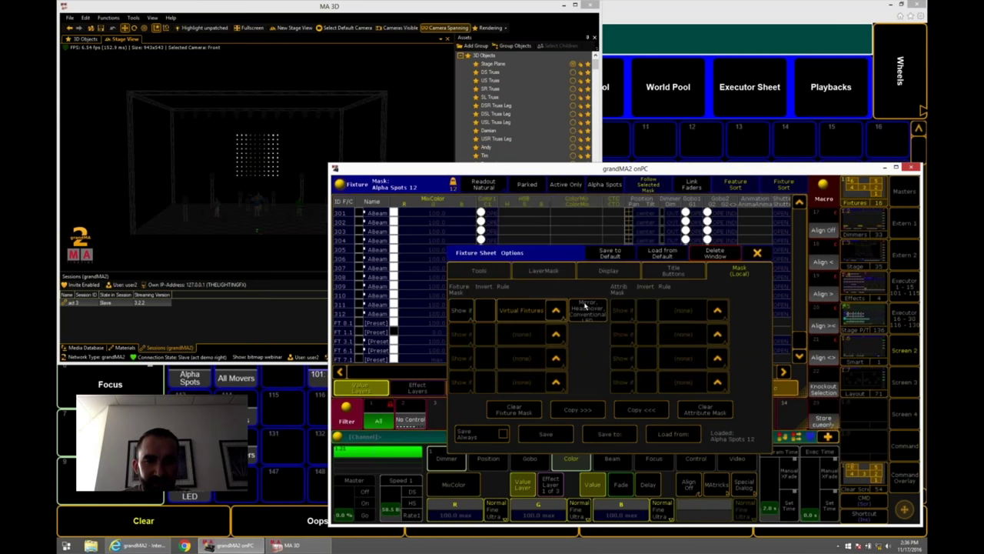
pyautogui.click(598, 271)
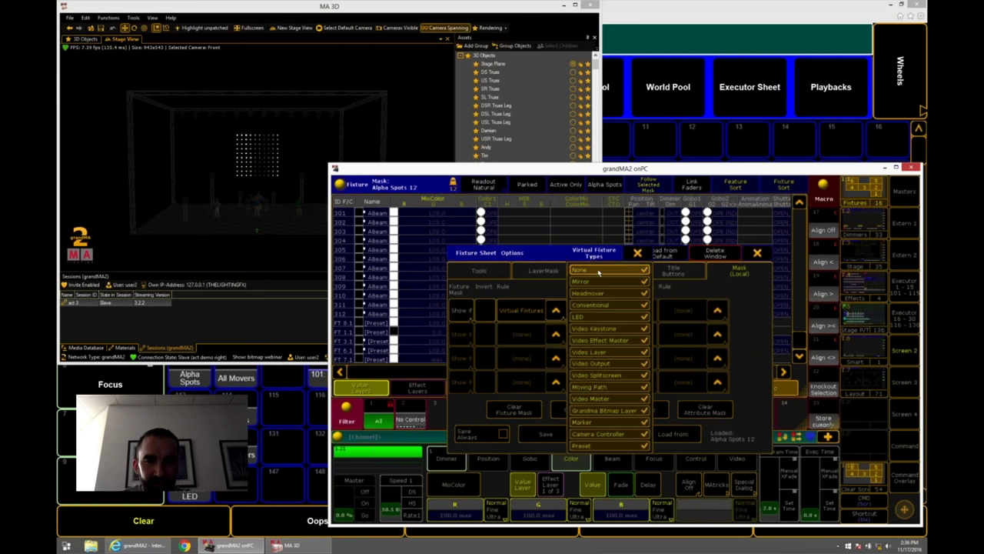
pyautogui.click(637, 253)
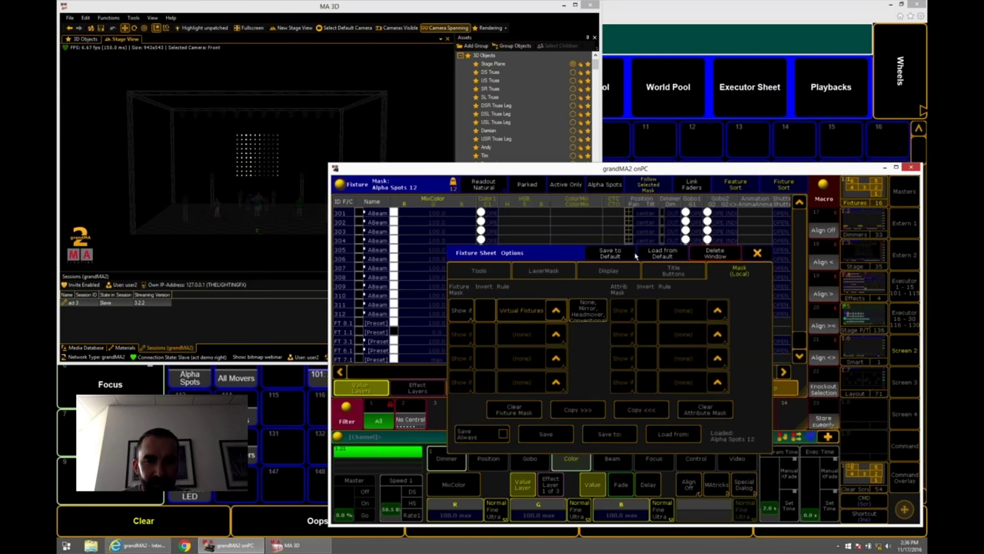
# Untick all other virtual fixture types so only None remains, keep the rule on Hide, and close.
pyautogui.click(604, 308)
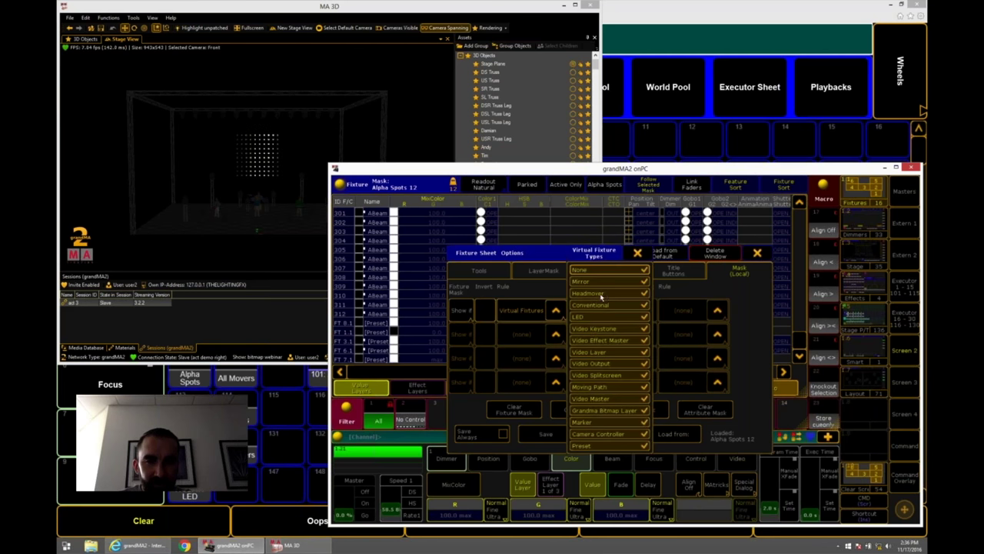
pyautogui.click(602, 281)
pyautogui.click(603, 328)
pyautogui.click(603, 352)
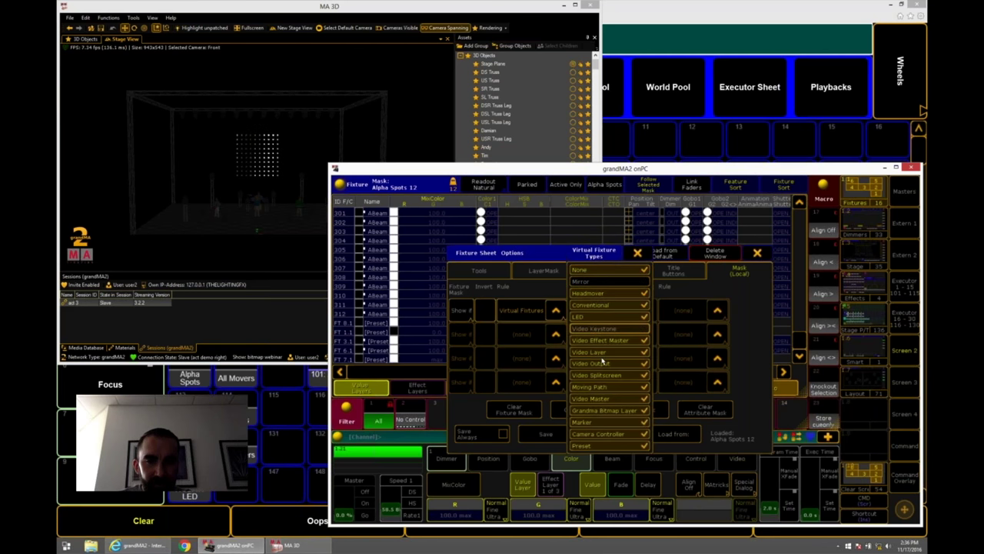
pyautogui.click(603, 387)
pyautogui.click(603, 445)
pyautogui.click(603, 433)
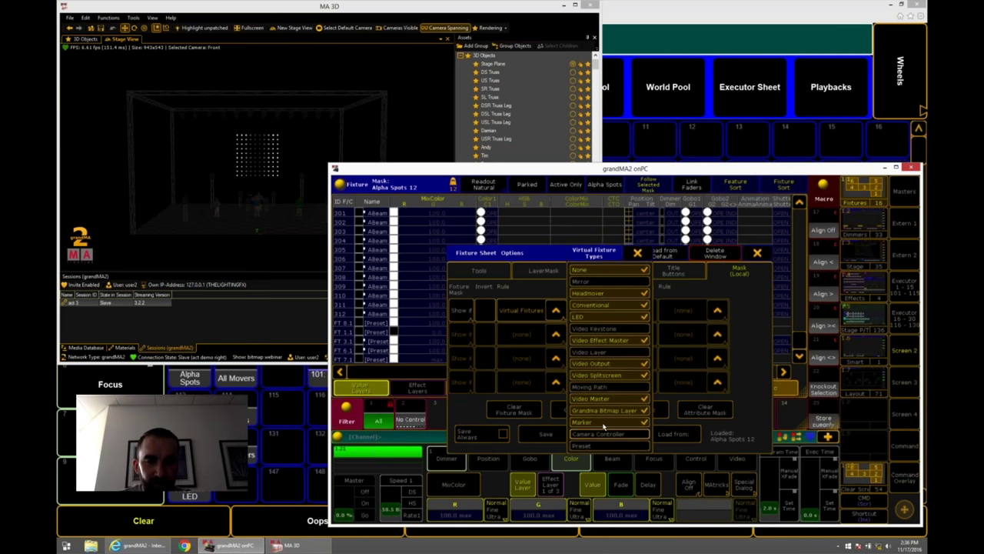
pyautogui.click(603, 421)
pyautogui.click(604, 410)
pyautogui.click(603, 398)
pyautogui.click(603, 375)
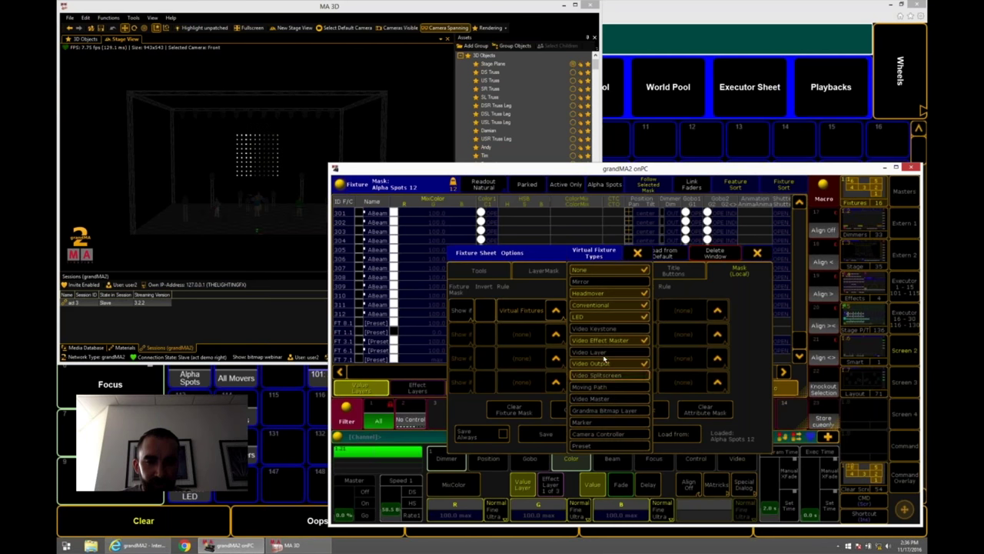
pyautogui.click(604, 351)
pyautogui.click(604, 362)
pyautogui.click(604, 352)
pyautogui.click(604, 340)
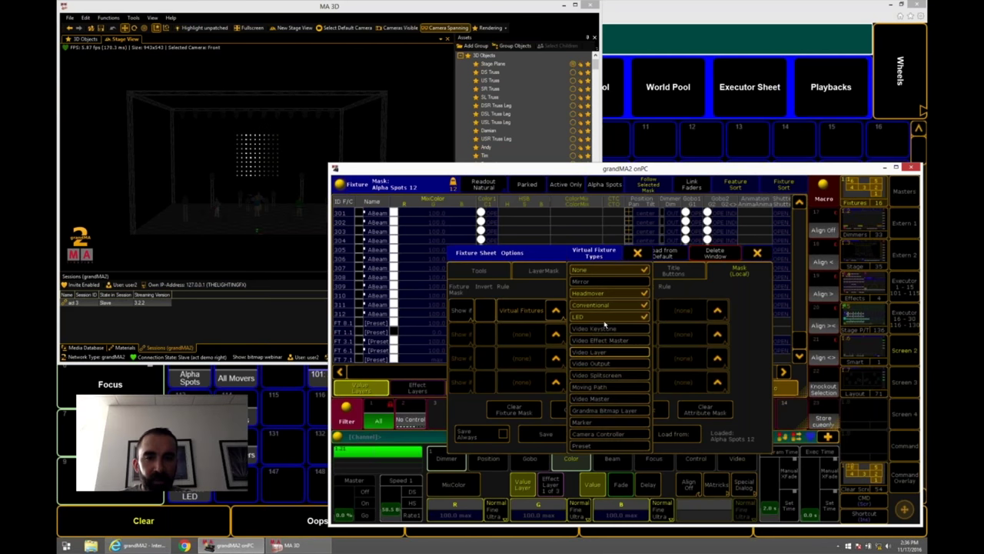
pyautogui.click(604, 316)
pyautogui.click(604, 316)
pyautogui.click(604, 305)
pyautogui.click(604, 293)
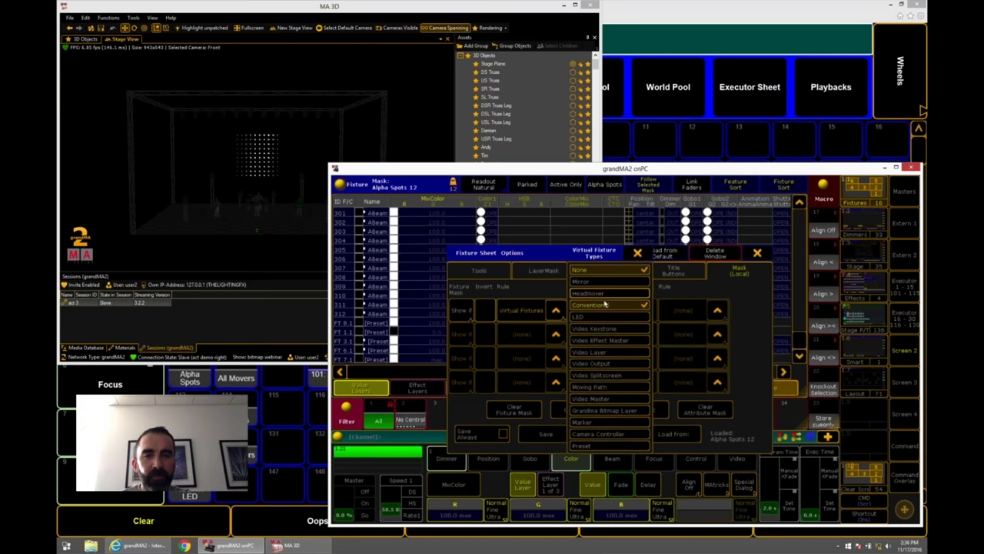
pyautogui.click(636, 255)
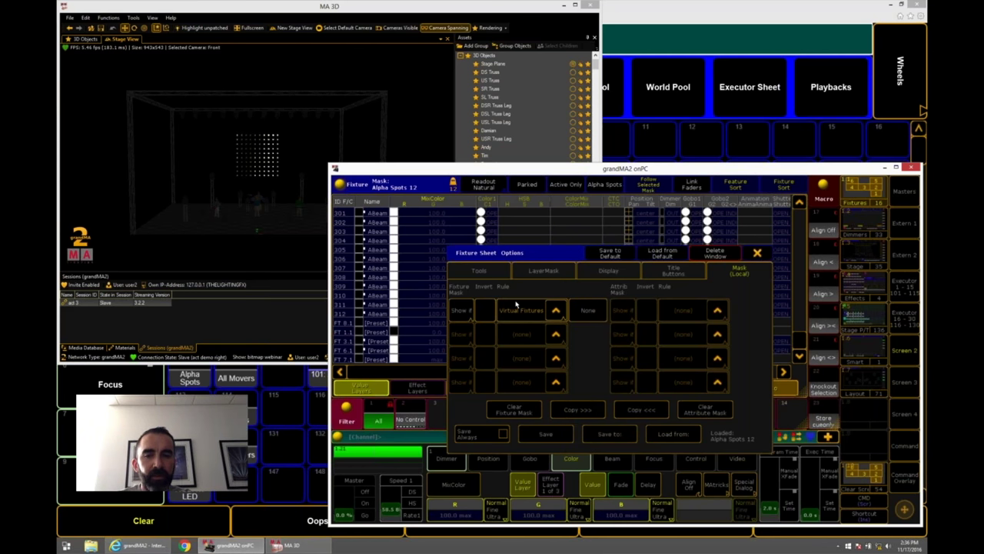
pyautogui.click(460, 310)
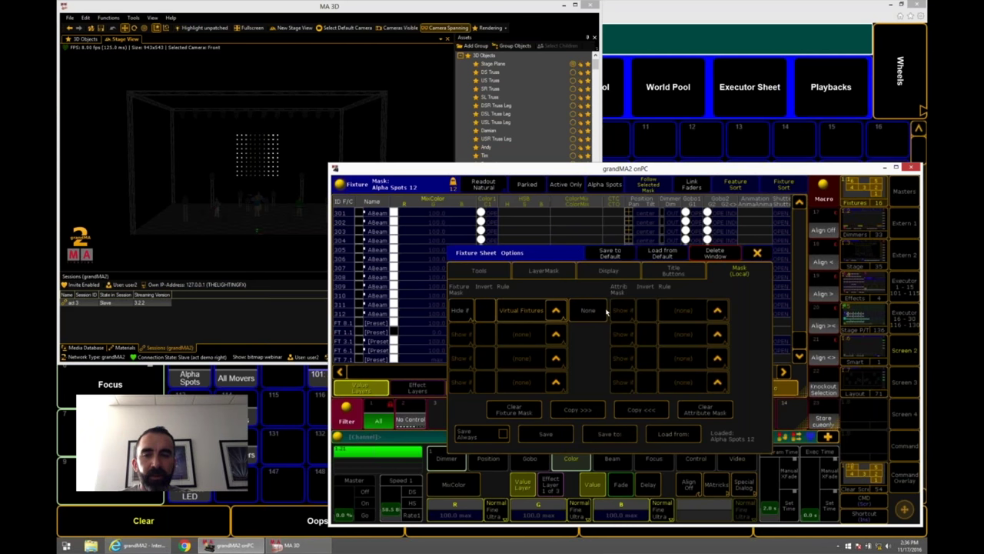
pyautogui.click(757, 253)
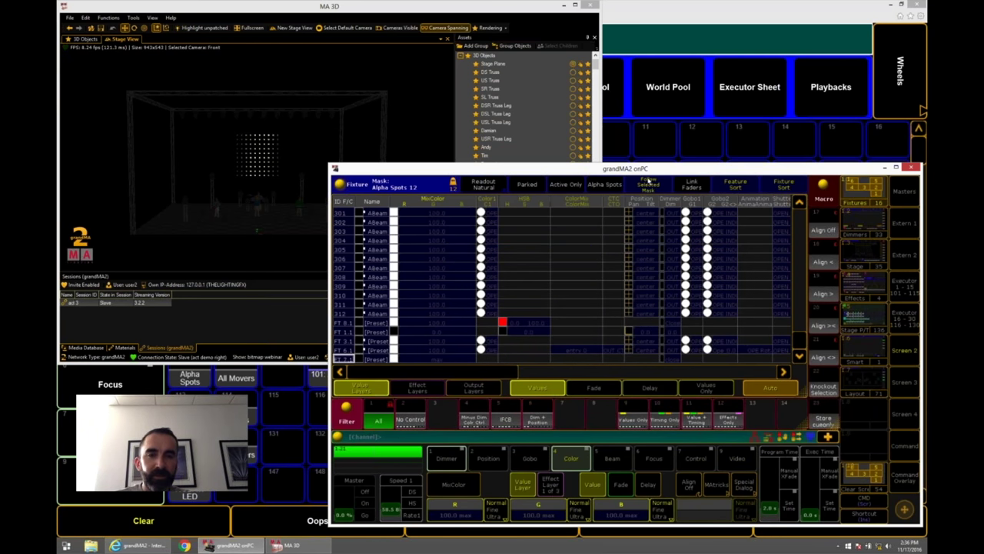
# Turn the sheet mask off, then re-enable the Alpha Spots 12 mask in LayerMask.
pyautogui.click(453, 184)
pyautogui.click(339, 183)
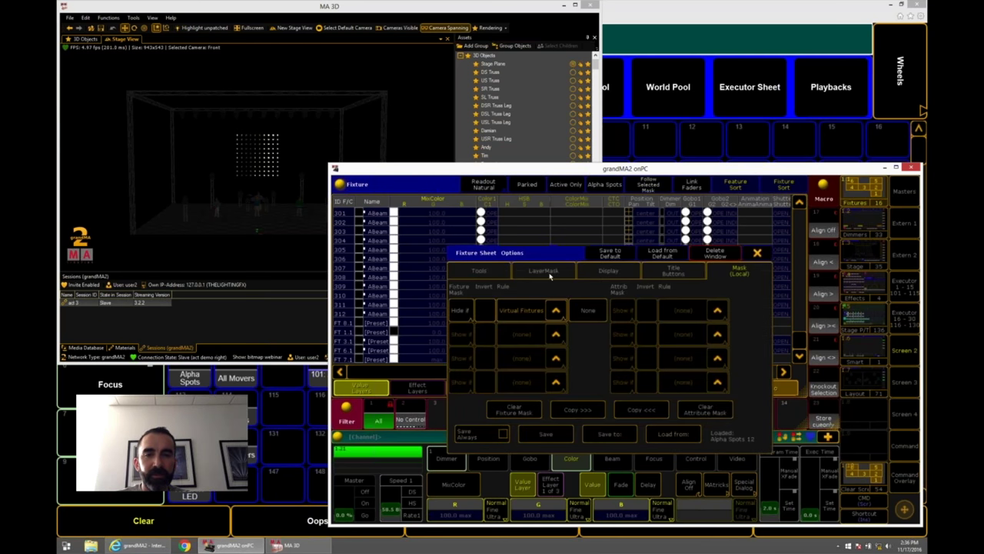
pyautogui.click(710, 303)
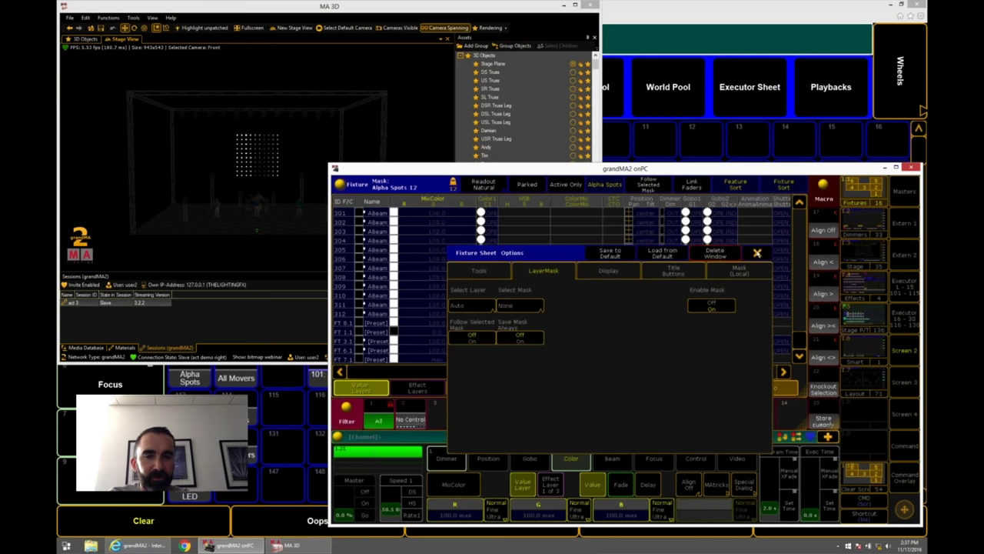
pyautogui.click(796, 354)
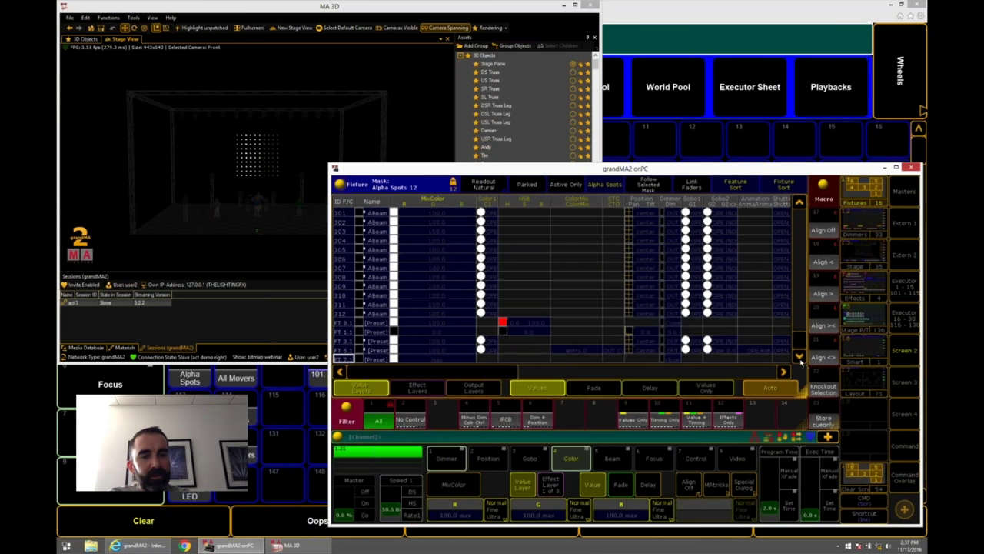
# Create a Masks pool window under the shrunk fixture sheet, clear the mask, then select Parked.
pyautogui.click(655, 369)
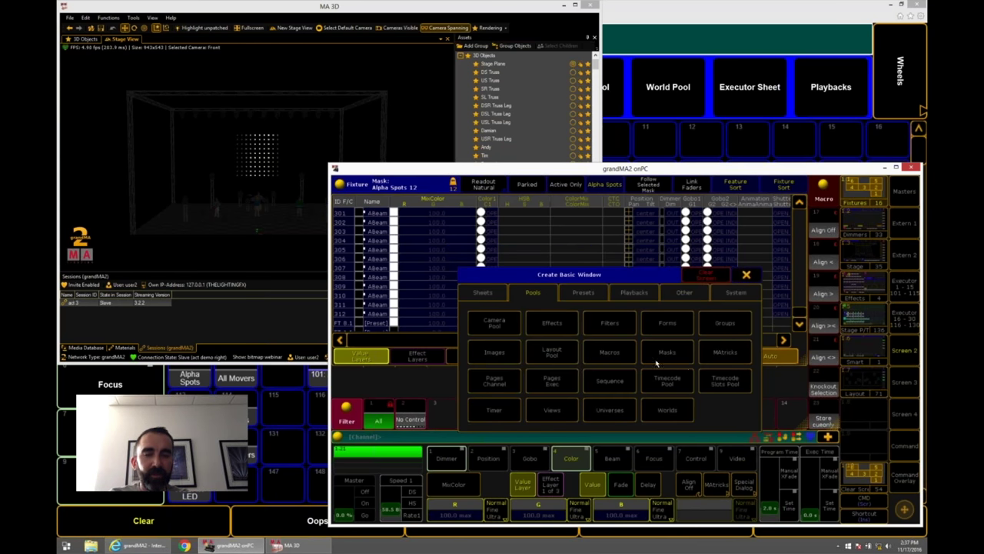
pyautogui.click(657, 358)
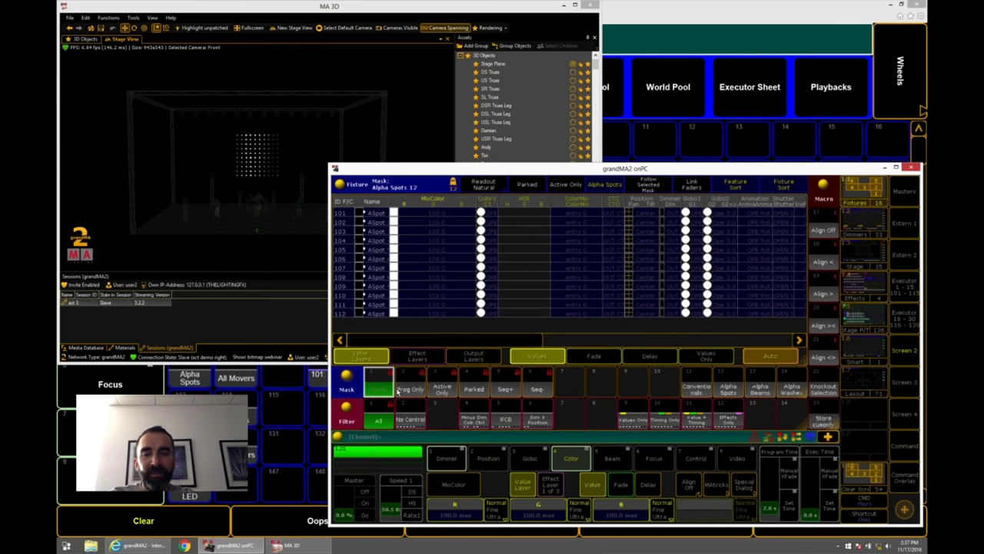
pyautogui.click(615, 188)
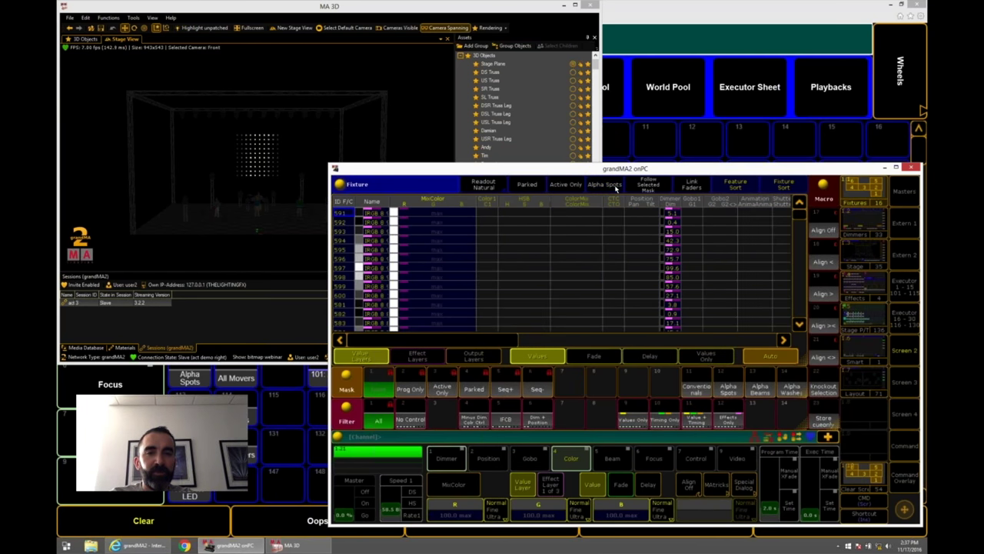
pyautogui.click(536, 186)
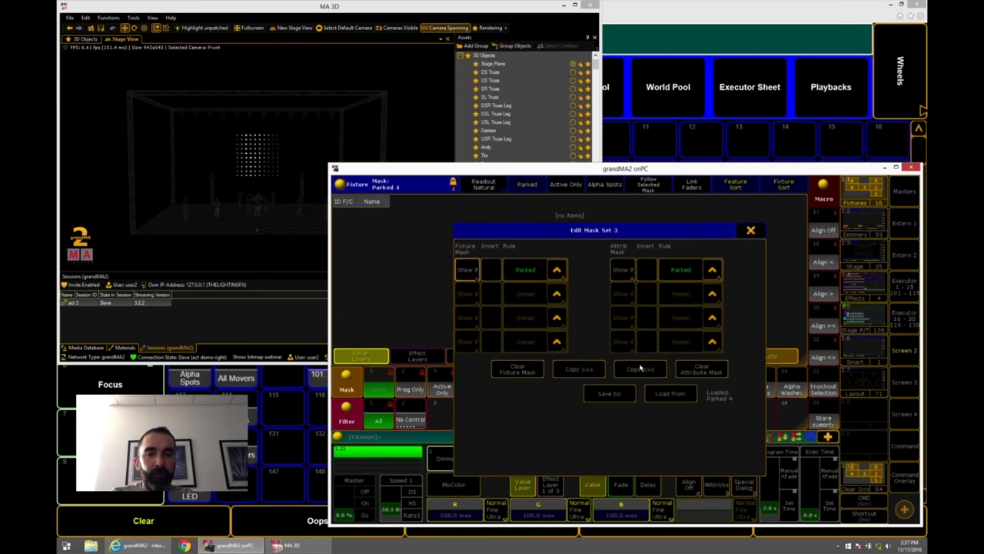
# Set up mask 9 with a rule hiding virtual fixtures of type Preset.
pyautogui.click(750, 230)
pyautogui.click(624, 378)
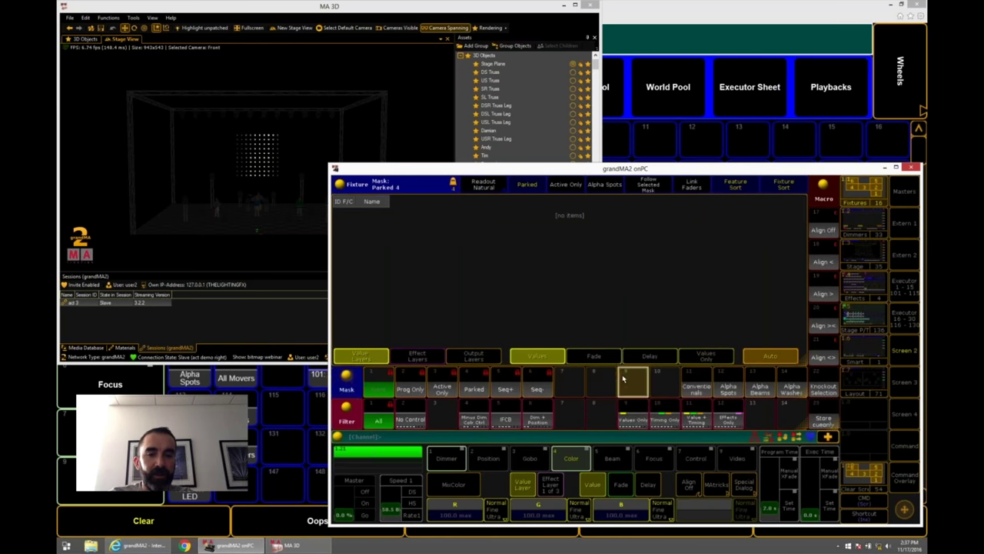
pyautogui.click(624, 377)
pyautogui.click(555, 270)
pyautogui.click(624, 252)
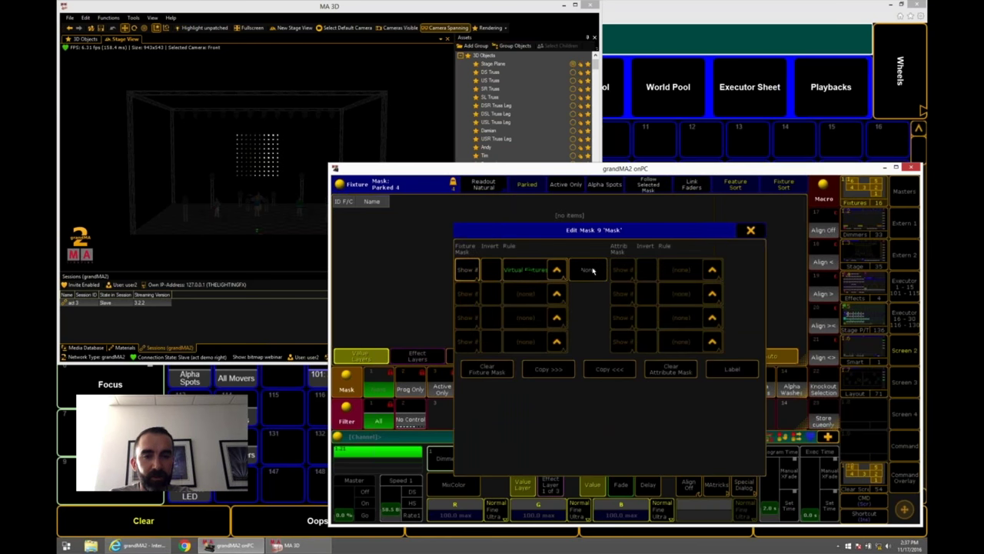
pyautogui.click(626, 445)
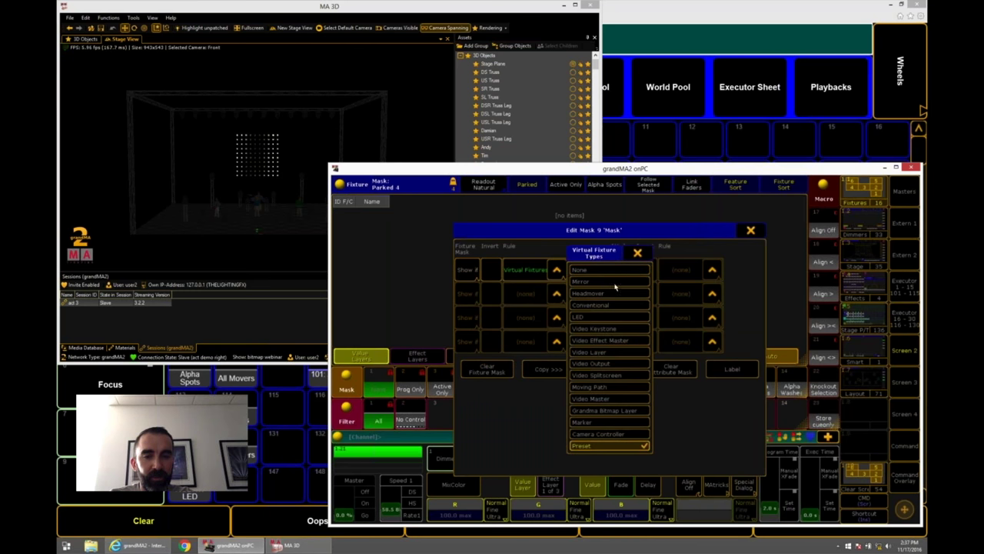
pyautogui.click(638, 252)
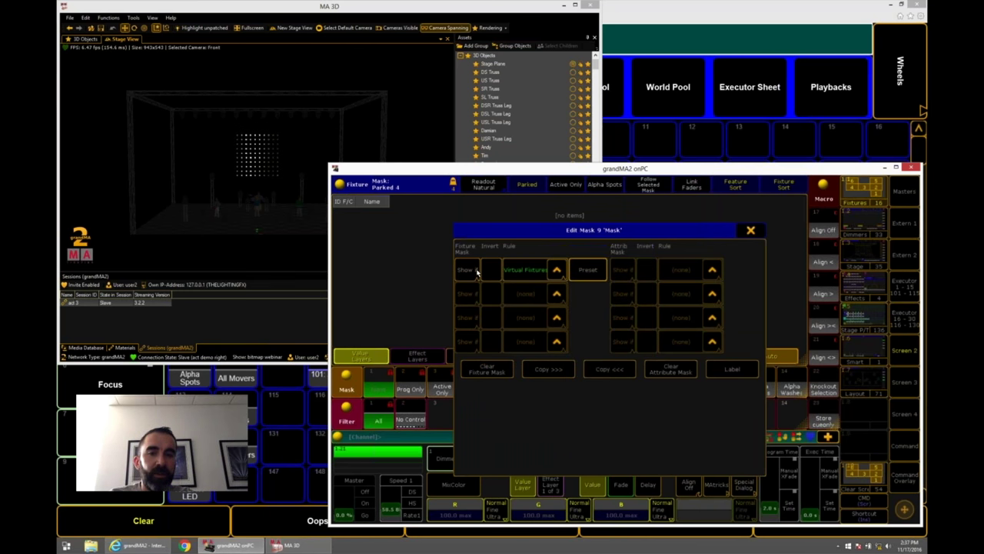
pyautogui.click(477, 271)
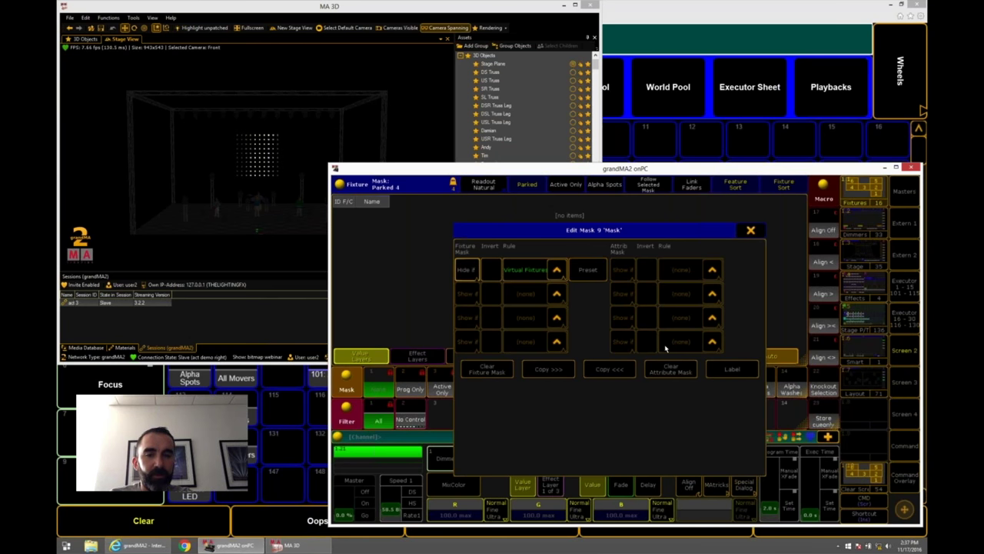
pyautogui.click(754, 226)
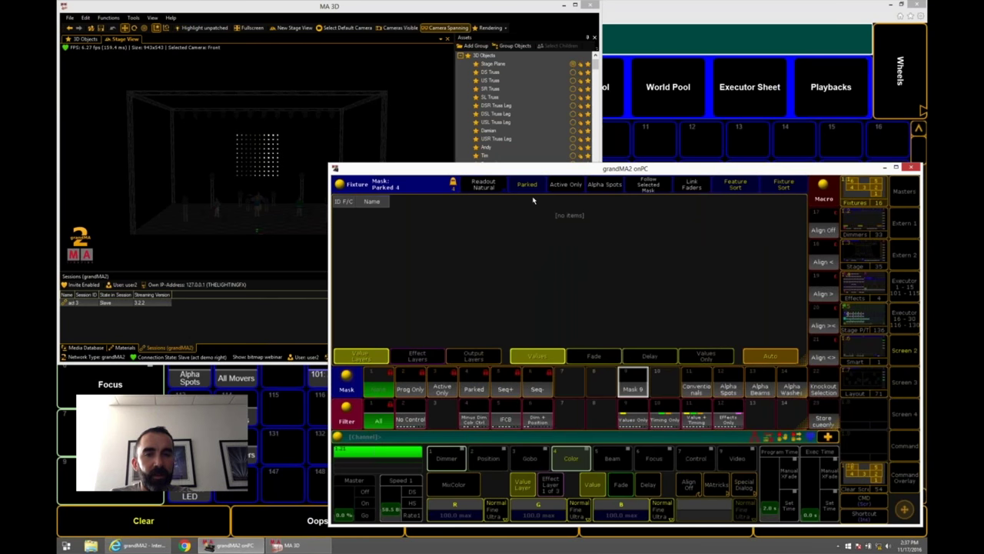
# Name mask 9 'Preset' and apply Preset 9 as the fixture sheet's mask.
pyautogui.click(635, 390)
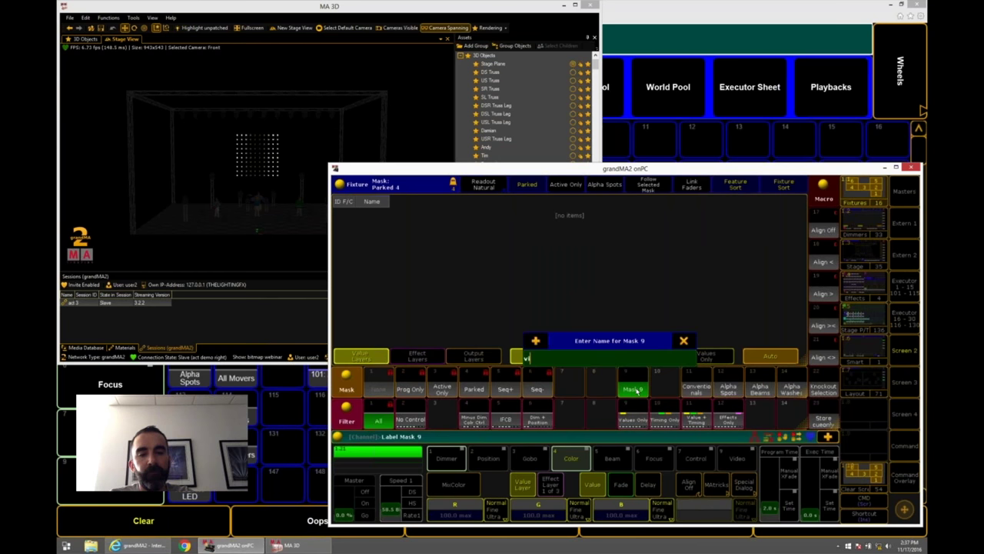
pyautogui.write('Preset')
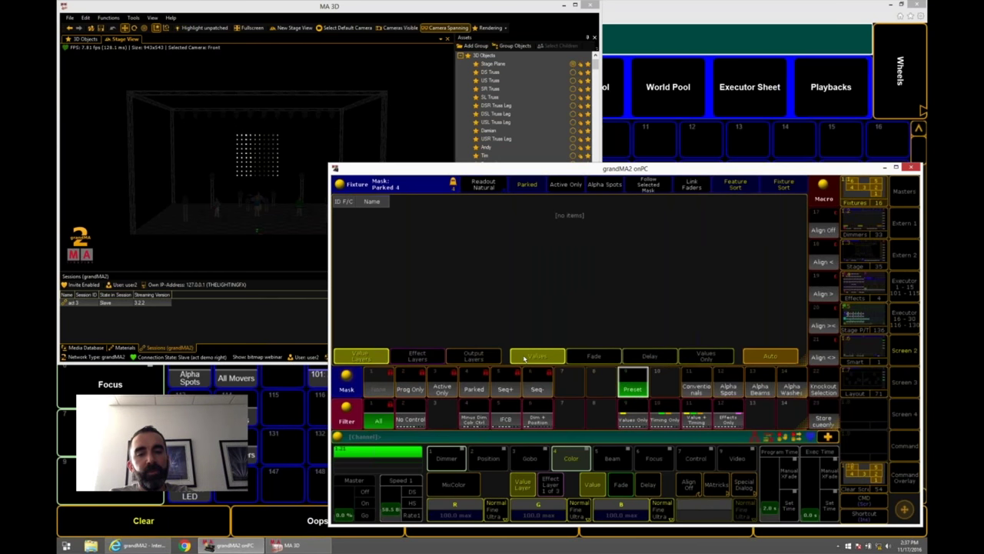
pyautogui.press('Return')
pyautogui.click(346, 385)
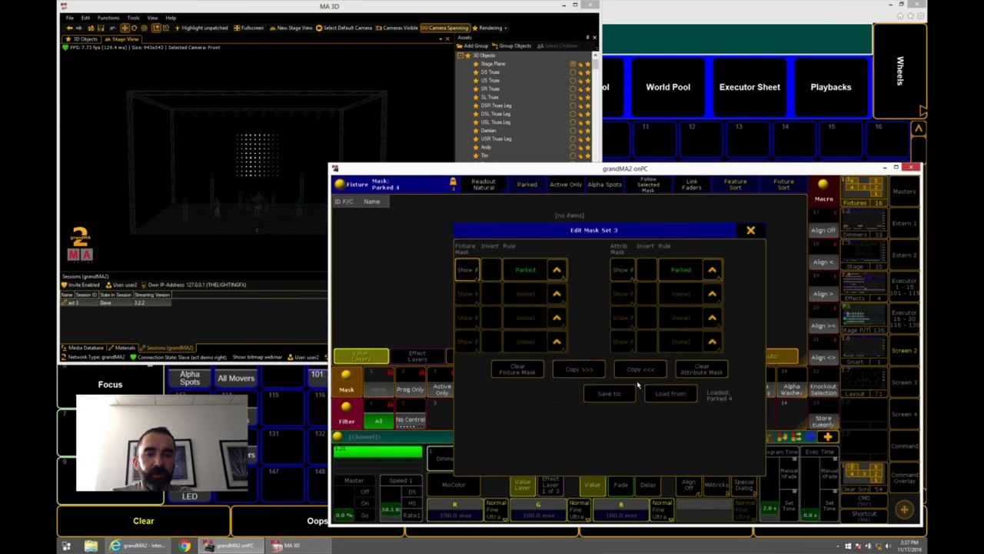
pyautogui.click(527, 269)
pyautogui.scroll(-5, 648, 325)
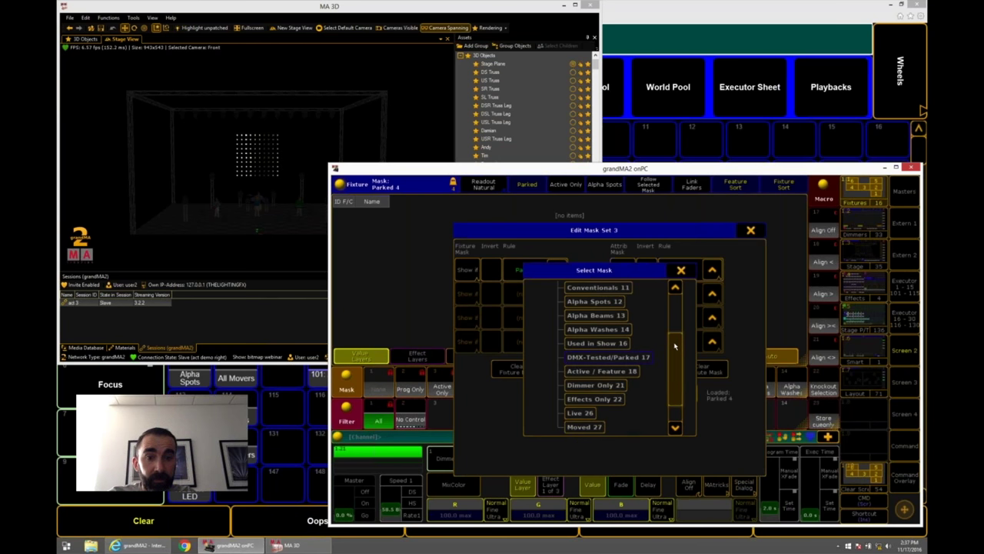
pyautogui.scroll(5, 674, 346)
pyautogui.click(607, 344)
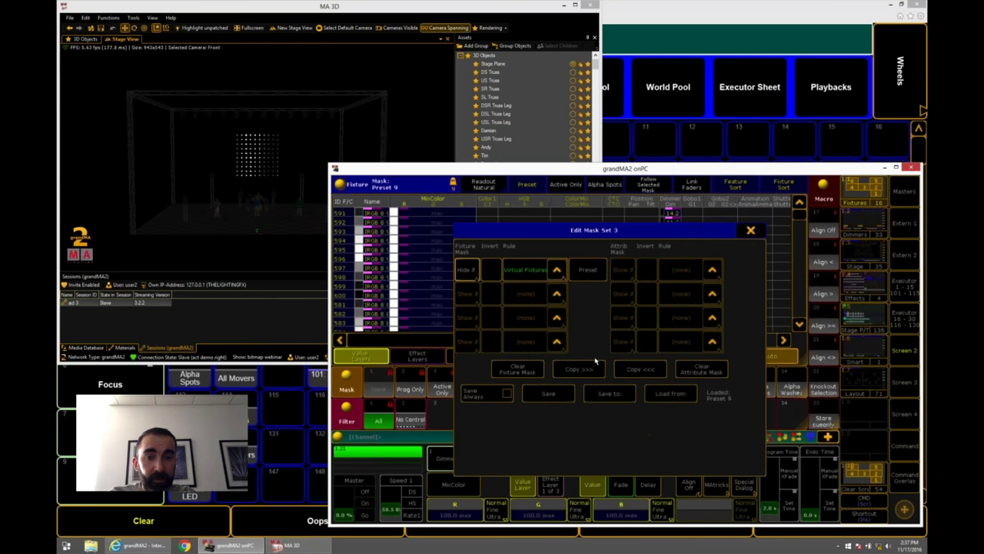
pyautogui.click(750, 230)
pyautogui.click(800, 324)
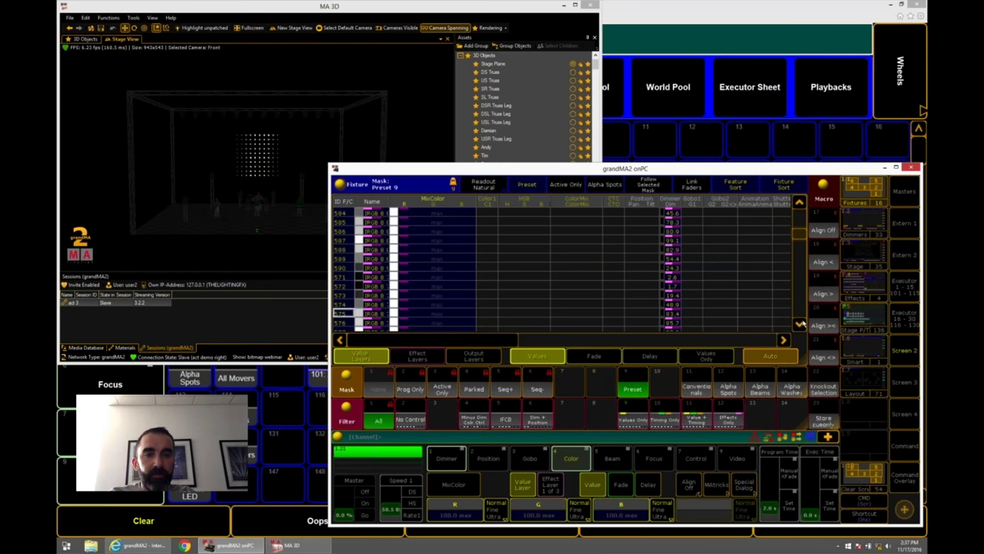
# Page down to the Alpha Beams fixtures and toggle the Preset mask off, on, then off.
pyautogui.click(800, 324)
pyautogui.click(799, 323)
pyautogui.click(799, 323)
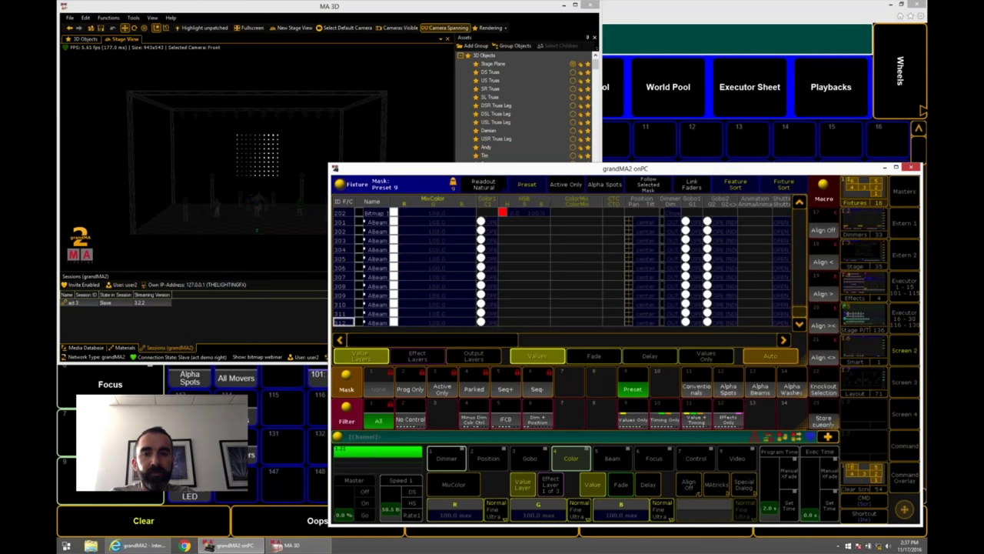
pyautogui.click(526, 185)
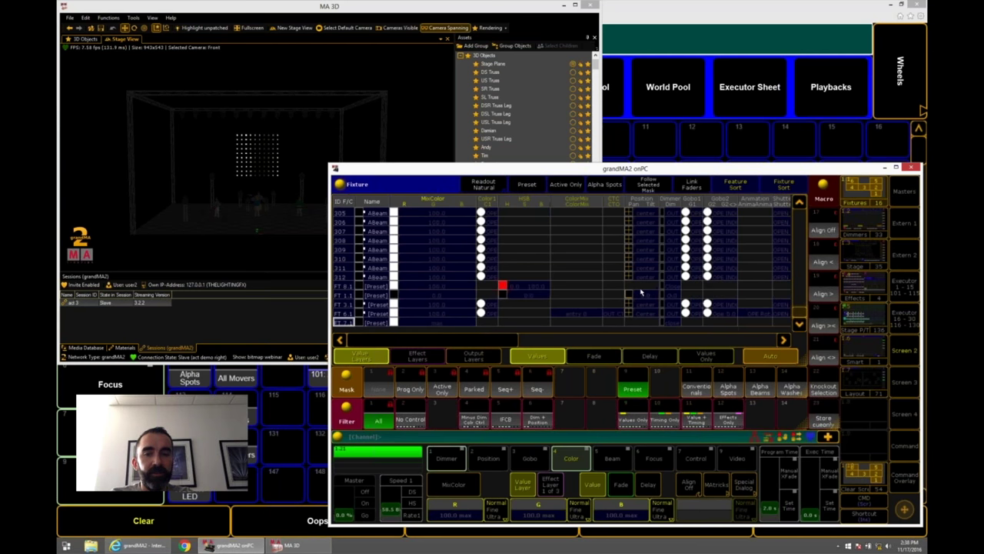
pyautogui.click(527, 186)
pyautogui.click(528, 187)
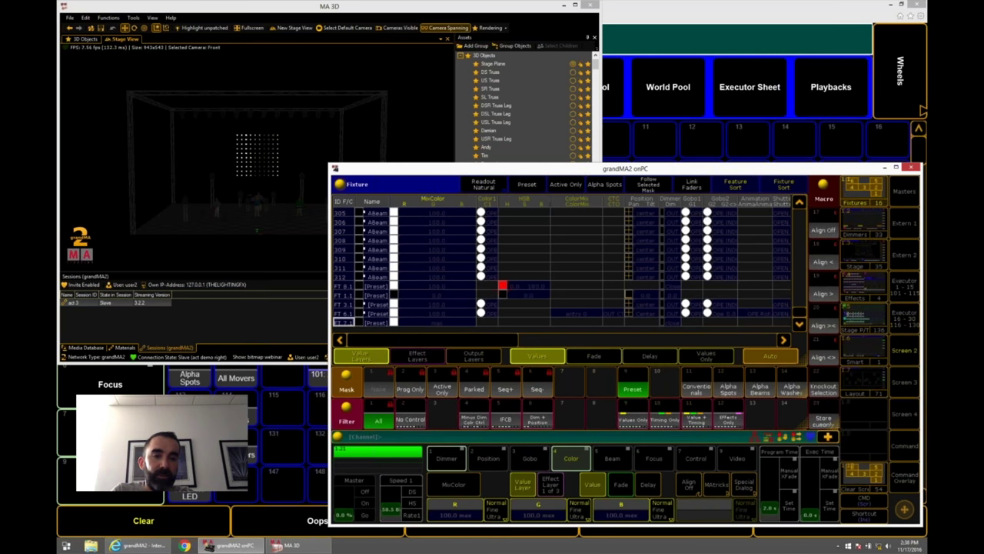
# Edit Color preset 4.12 ORANGE from the preset pools and review its values in the Fixtures sheet.
pyautogui.click(867, 317)
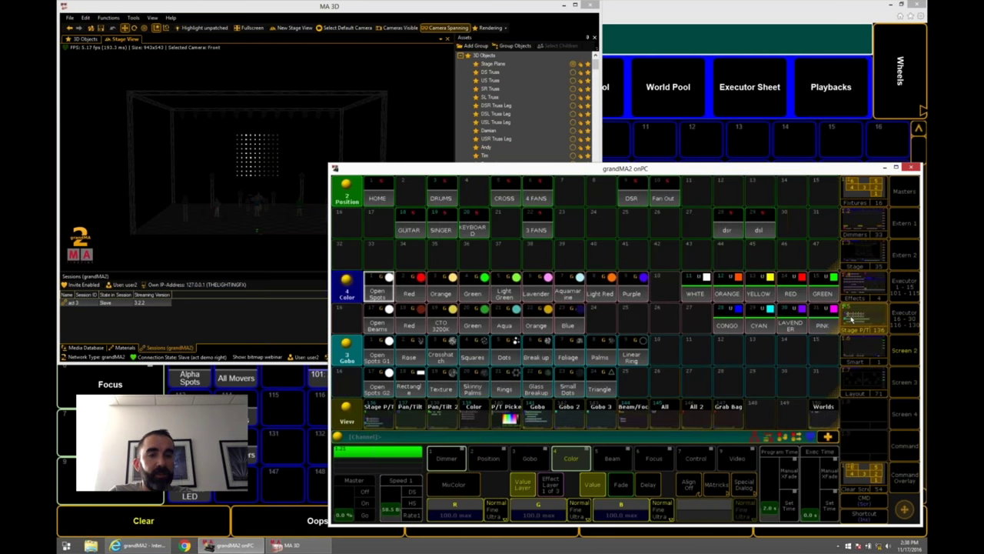
pyautogui.click(737, 290)
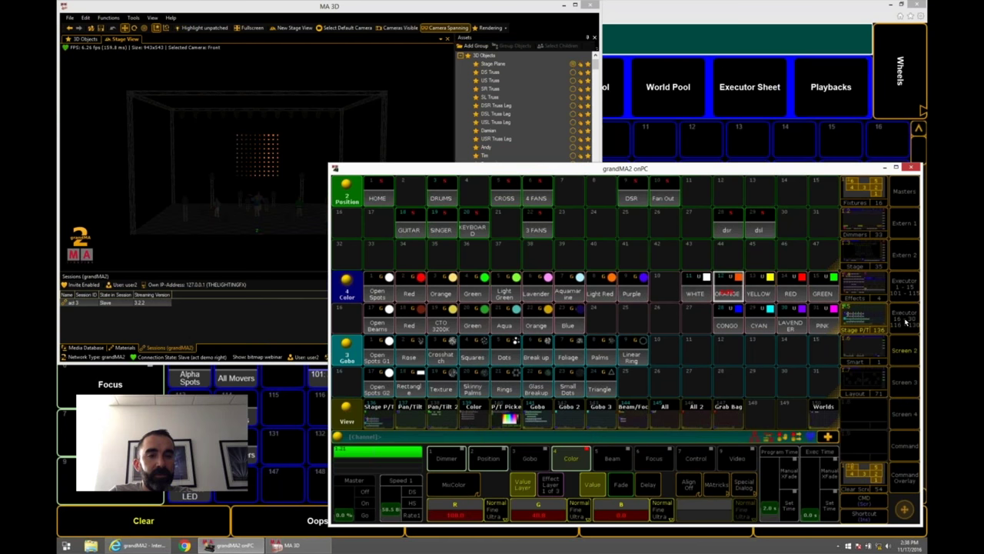
pyautogui.click(867, 191)
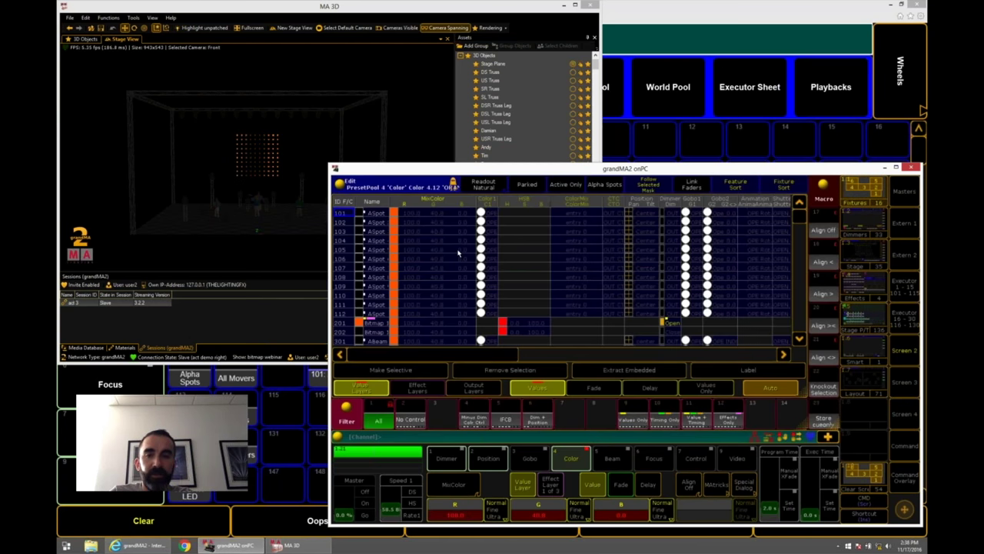
pyautogui.moveTo(801, 221); pyautogui.dragTo(794, 244)
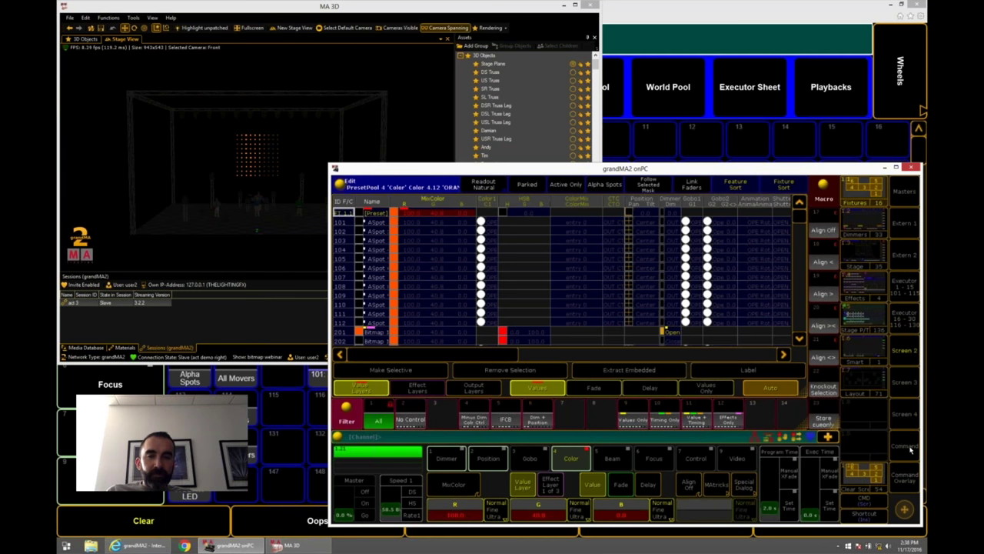
pyautogui.click(854, 203)
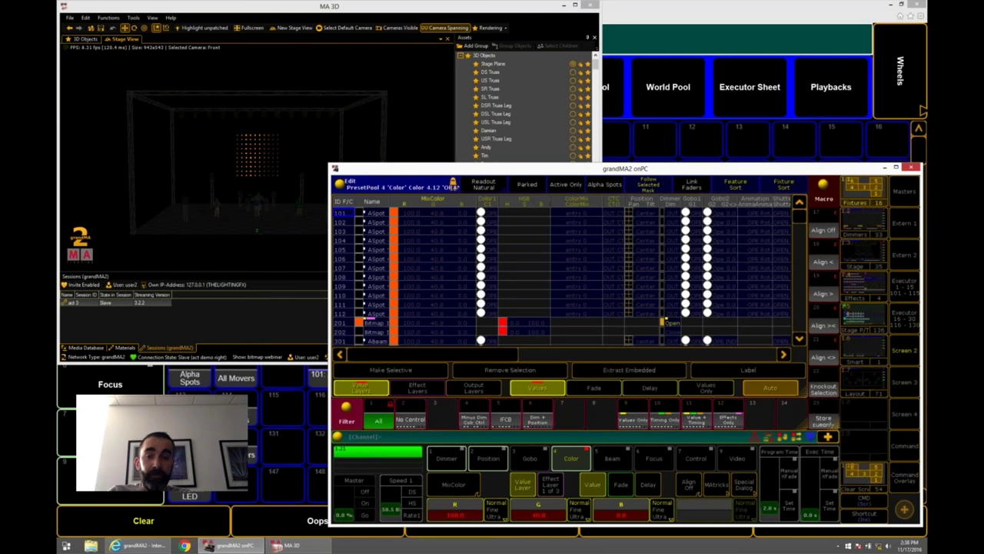
pyautogui.click(853, 189)
# Review the Fixture Types list under Patch & Fixture Schedule, then close it and exit Setup.
pyautogui.click(811, 185)
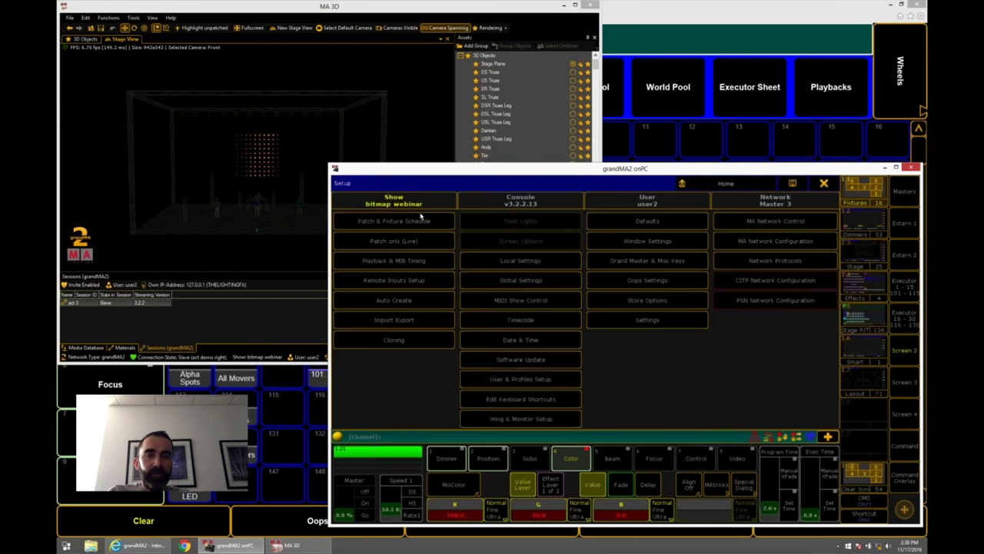
pyautogui.click(420, 218)
pyautogui.click(815, 189)
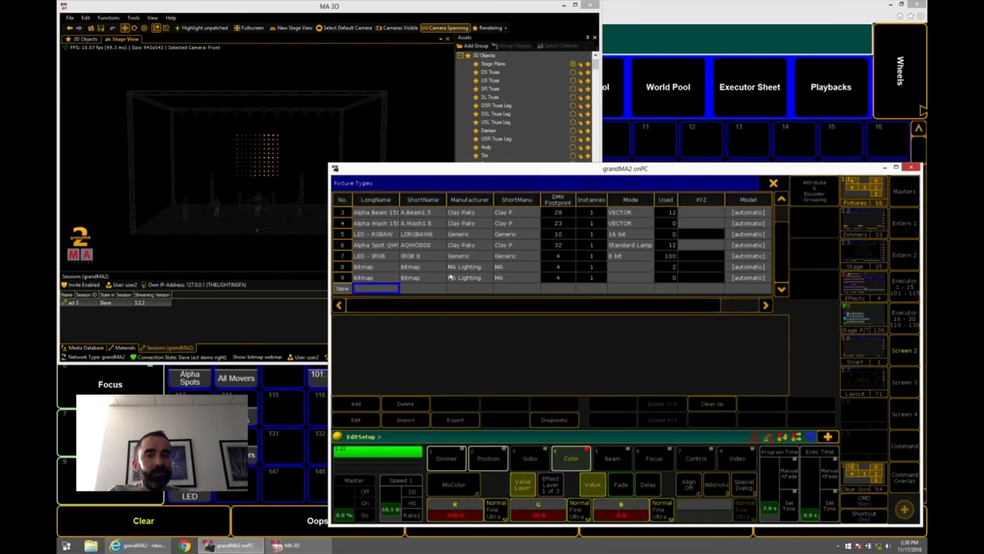
pyautogui.click(381, 287)
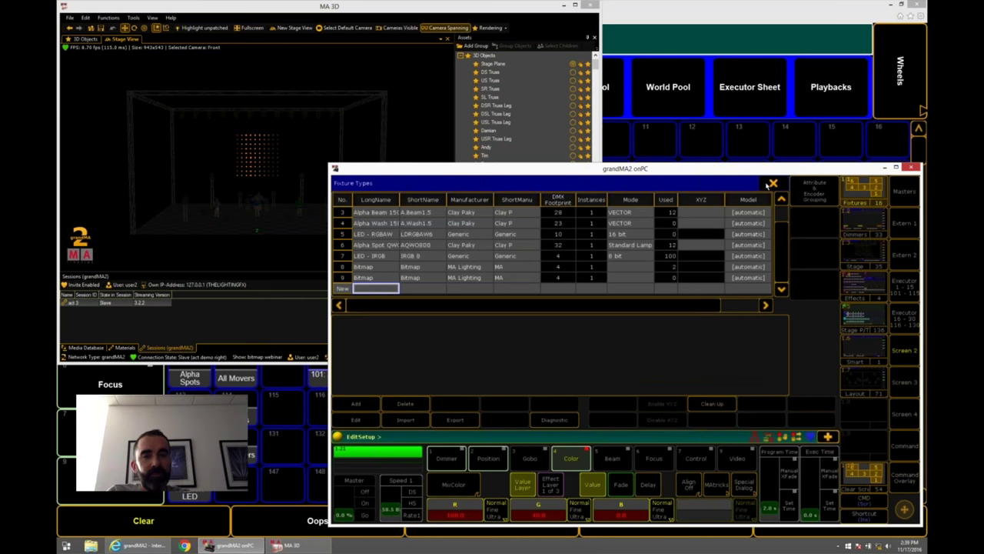
pyautogui.click(773, 184)
pyautogui.click(907, 183)
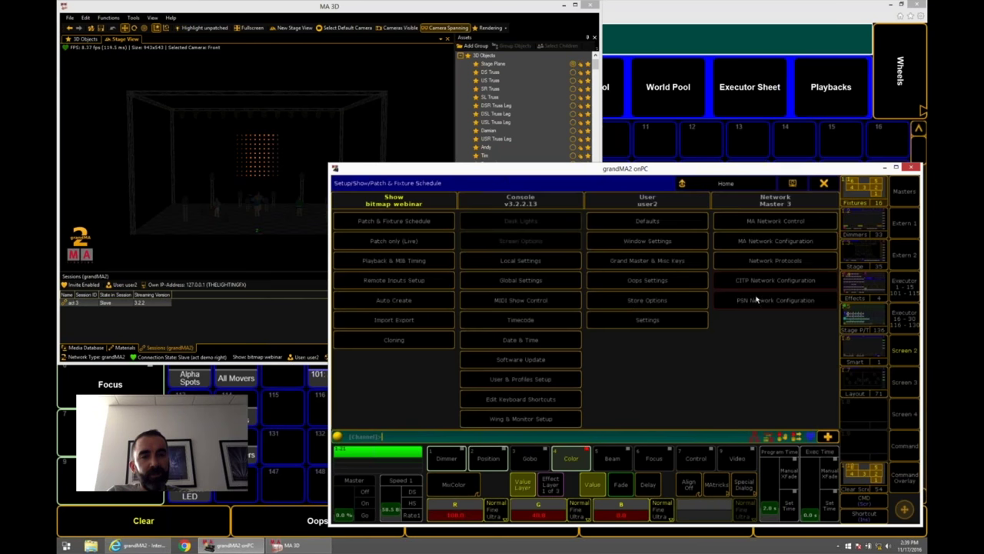
pyautogui.click(824, 184)
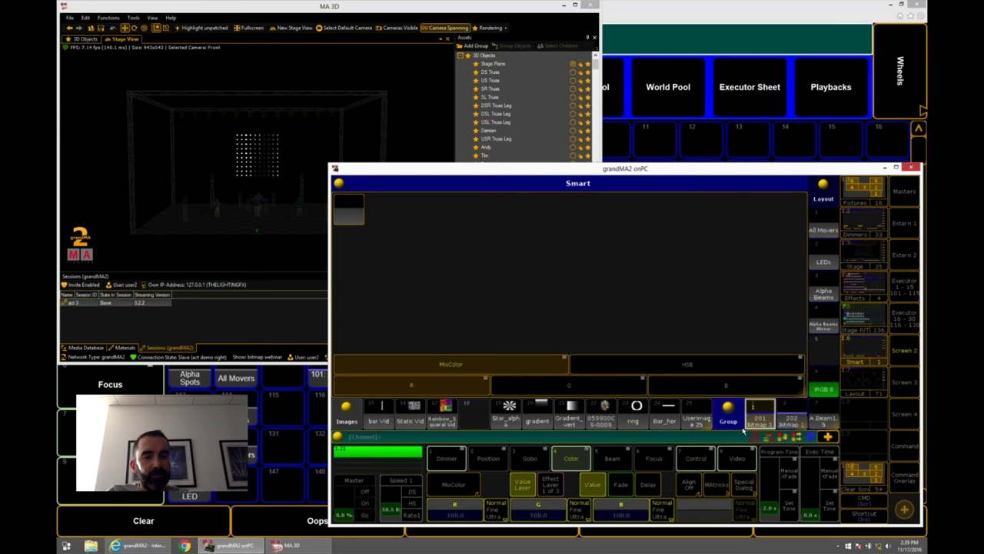
# Select Group 201 Bitmap 1 and show its Video attributes in the Smart view.
pyautogui.click(747, 425)
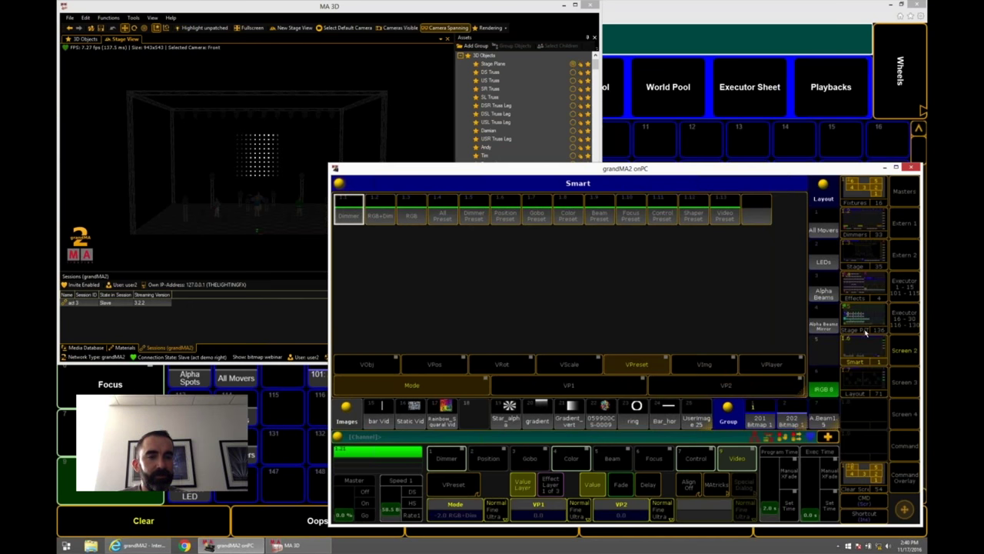
# Show the IRGB 8 6 pixel grid layout and bring up the Command Line Feedback window.
pyautogui.click(865, 381)
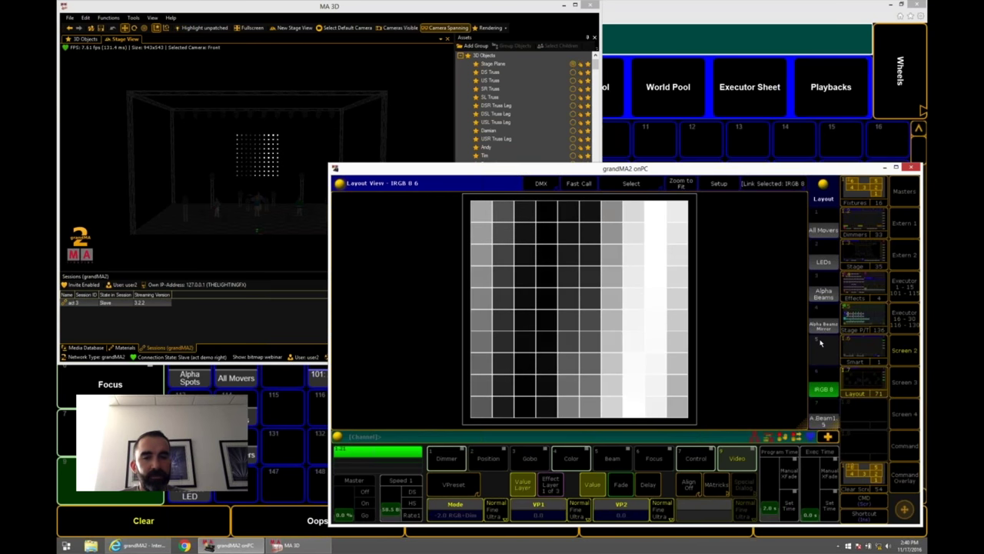
pyautogui.click(339, 436)
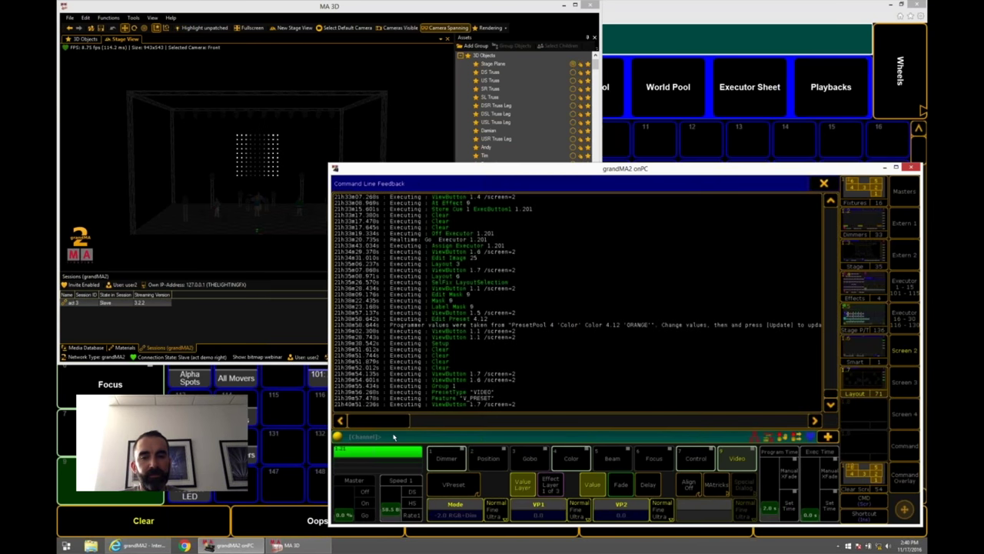
# List help for commands beginning with M and open the MAtricks settings.
pyautogui.write('cmdma*')
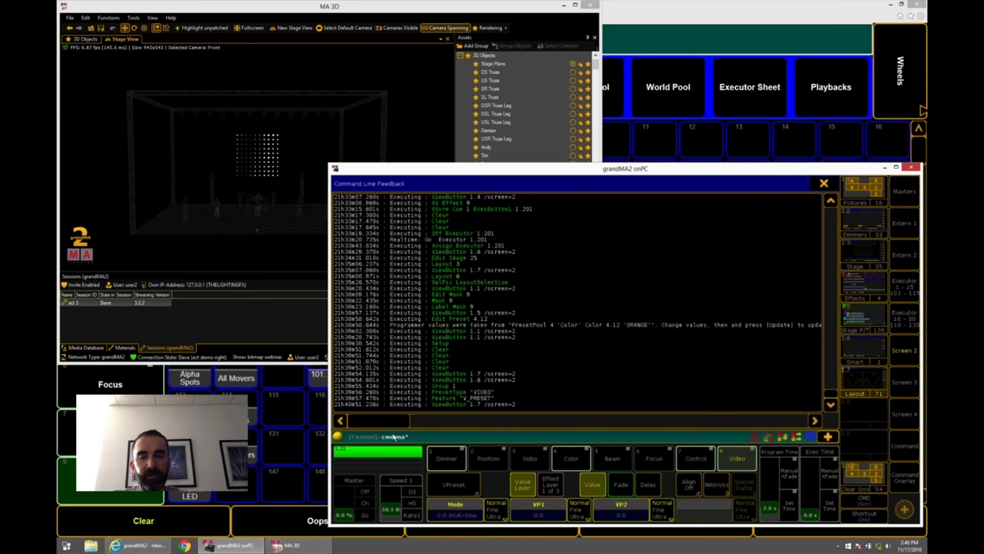
pyautogui.write('m*')
pyautogui.press('Return')
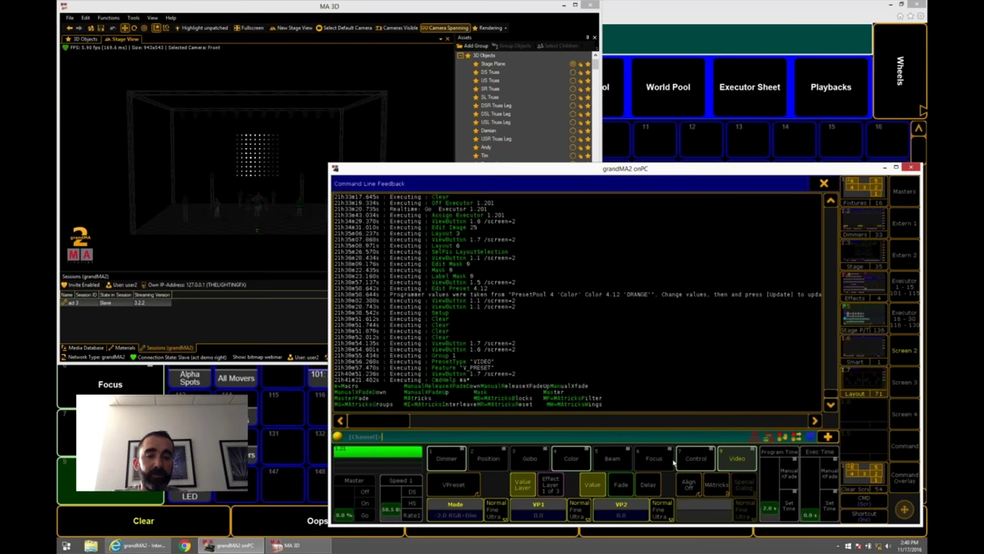
pyautogui.click(715, 484)
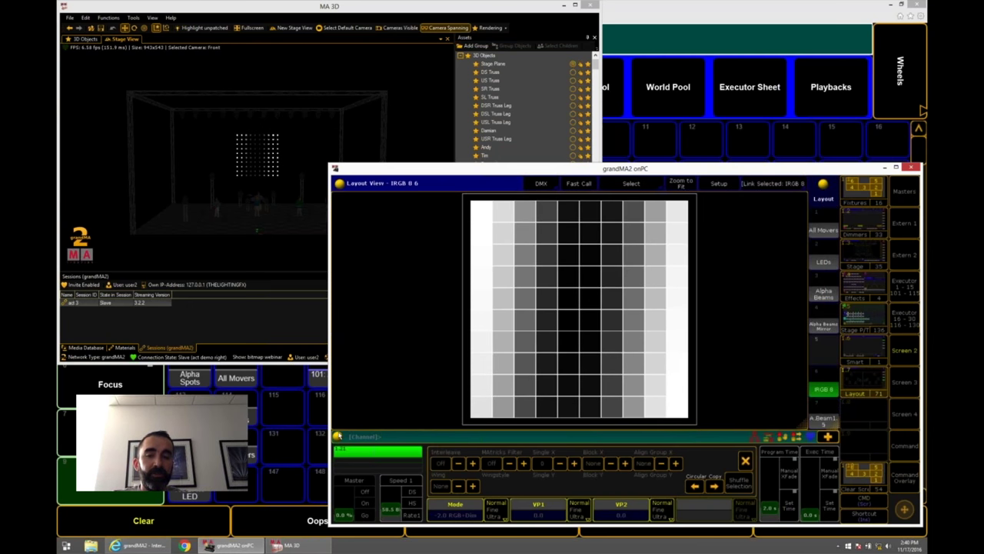
# List effects 1 and 2, then bring up the effects pool and the feedback log.
pyautogui.write('list effect 1')
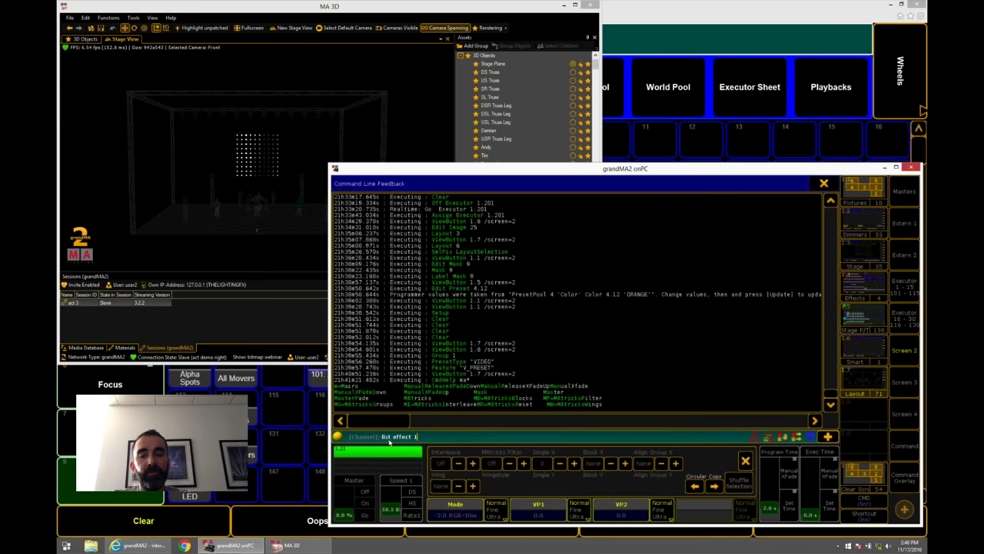
pyautogui.press('Return')
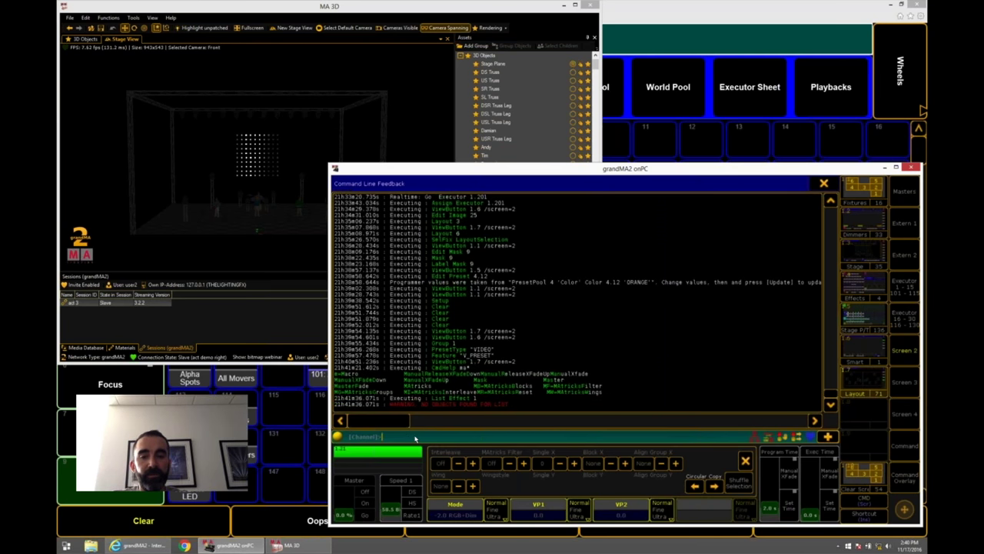
pyautogui.write('list effect 2')
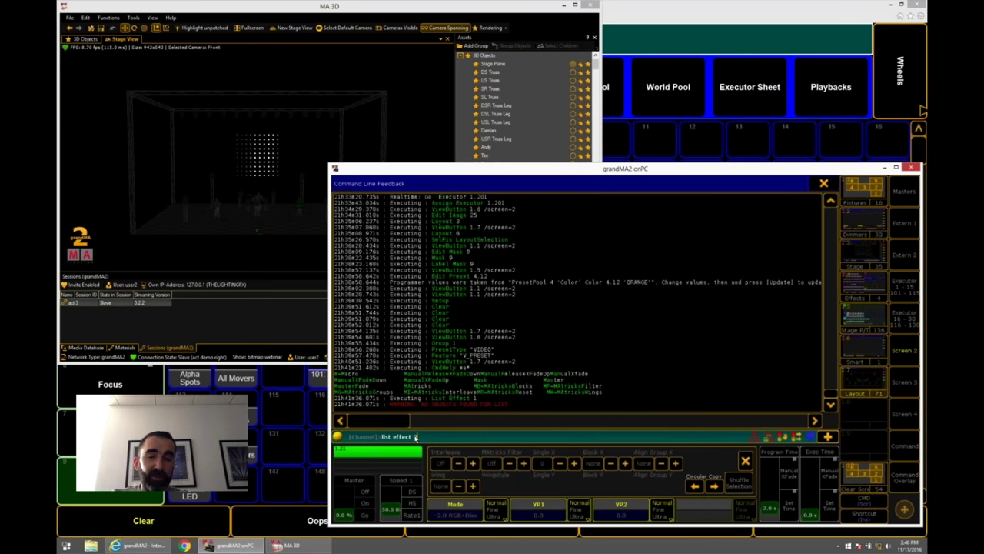
pyautogui.press('Return')
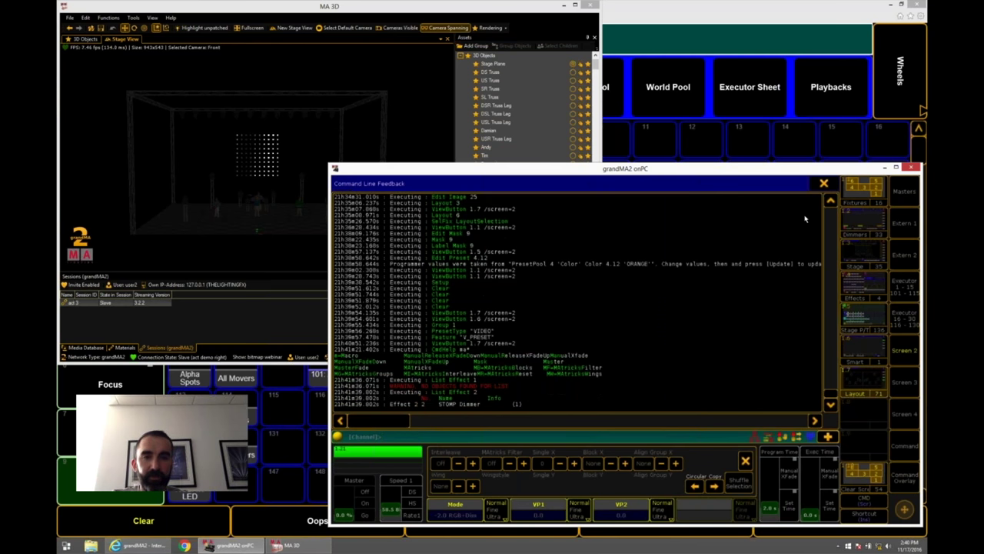
pyautogui.click(863, 257)
pyautogui.click(862, 292)
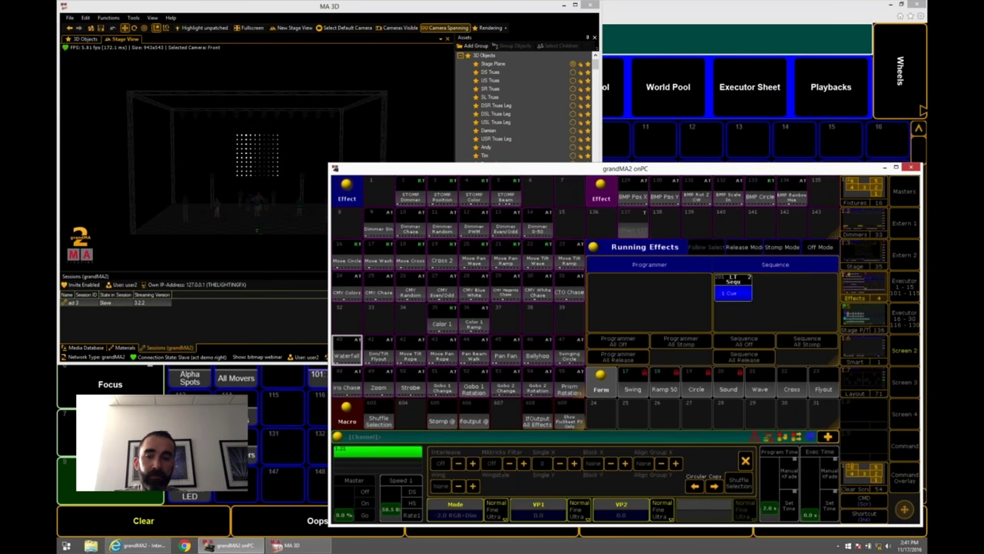
pyautogui.click(341, 422)
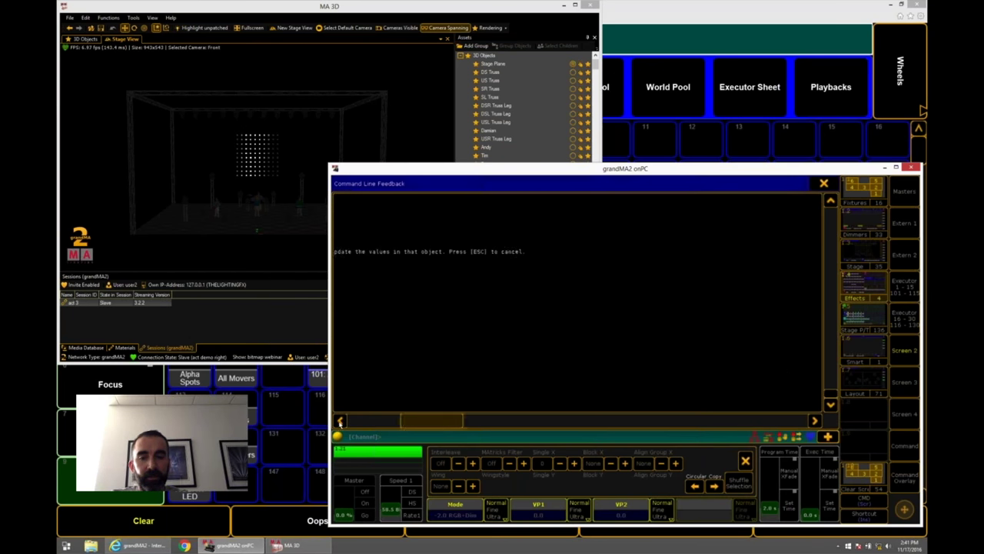
pyautogui.click(341, 422)
# List effect 9, then its lines 9.1 and 9.1.1, in the command feedback.
pyautogui.write('list e')
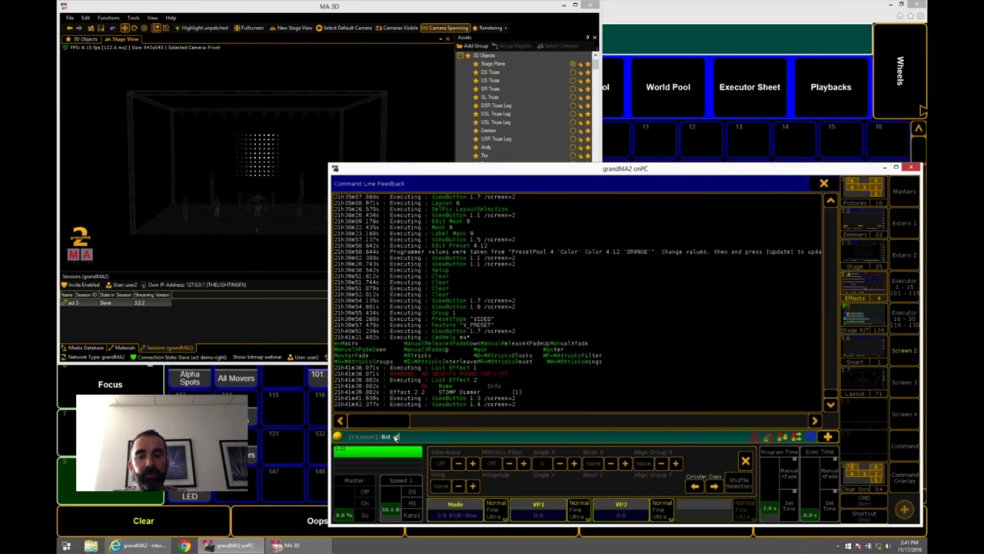
pyautogui.write(' 9')
pyautogui.press('Return')
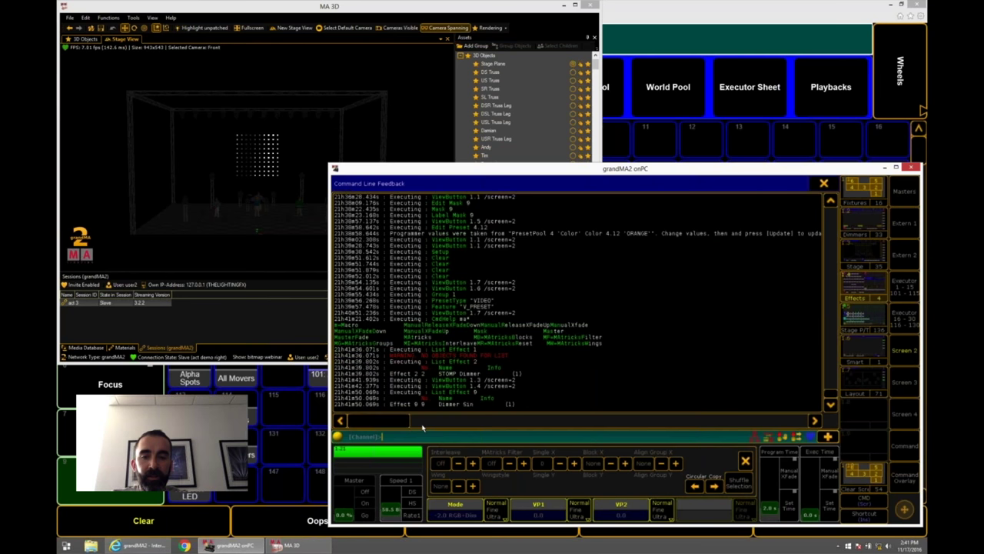
pyautogui.press('Up')
pyautogui.write('.1')
pyautogui.press('Return')
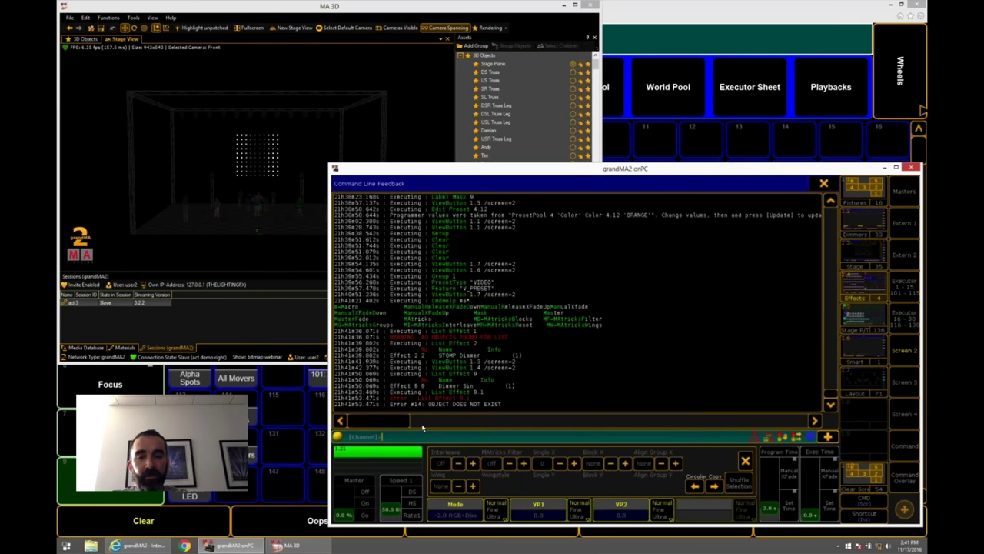
pyautogui.click(422, 423)
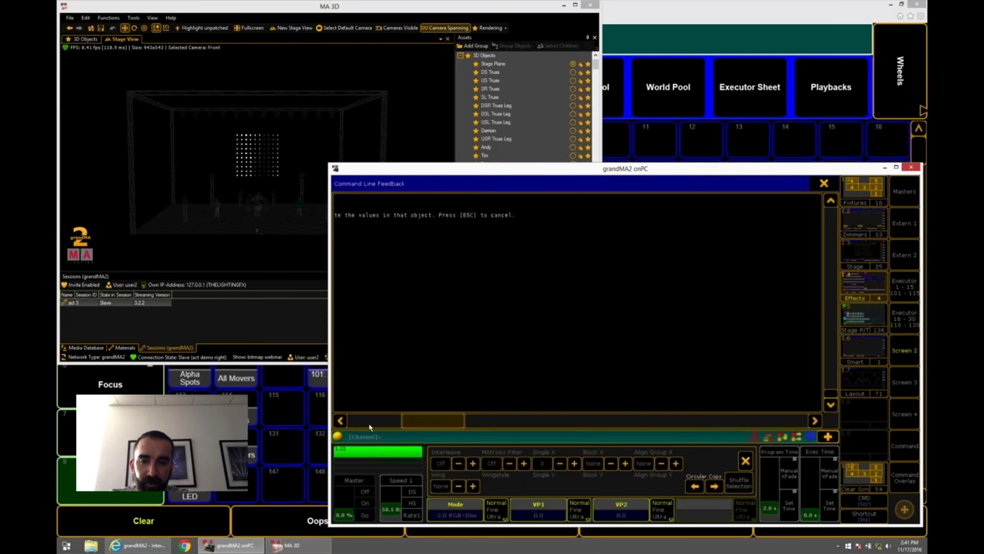
pyautogui.moveTo(422, 423); pyautogui.dragTo(369, 422)
pyautogui.press('Up')
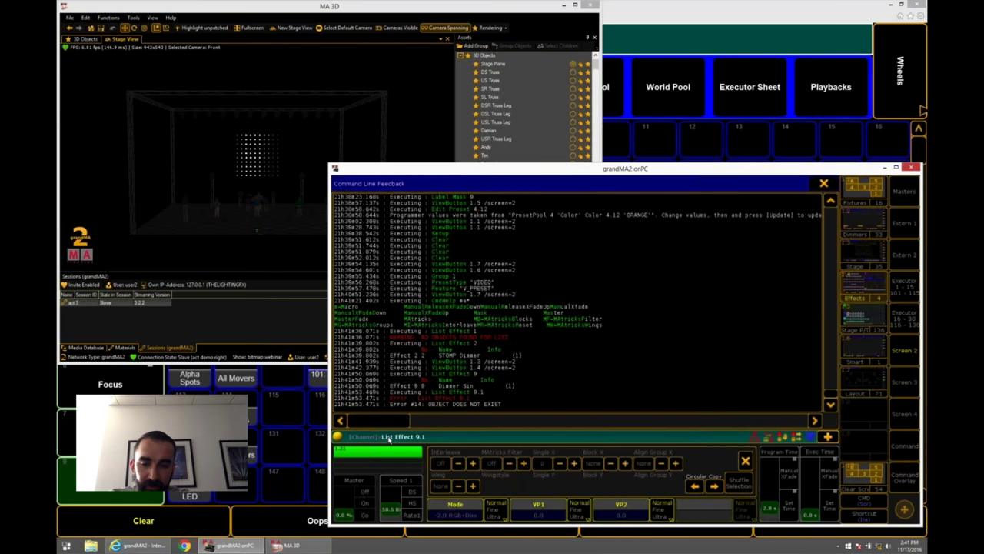
pyautogui.write('.1')
pyautogui.press('Return')
# List effect 1.9 and effect line 1.9.1, showing DIM, Sin form, 6.00 BPM.
pyautogui.press('Up')
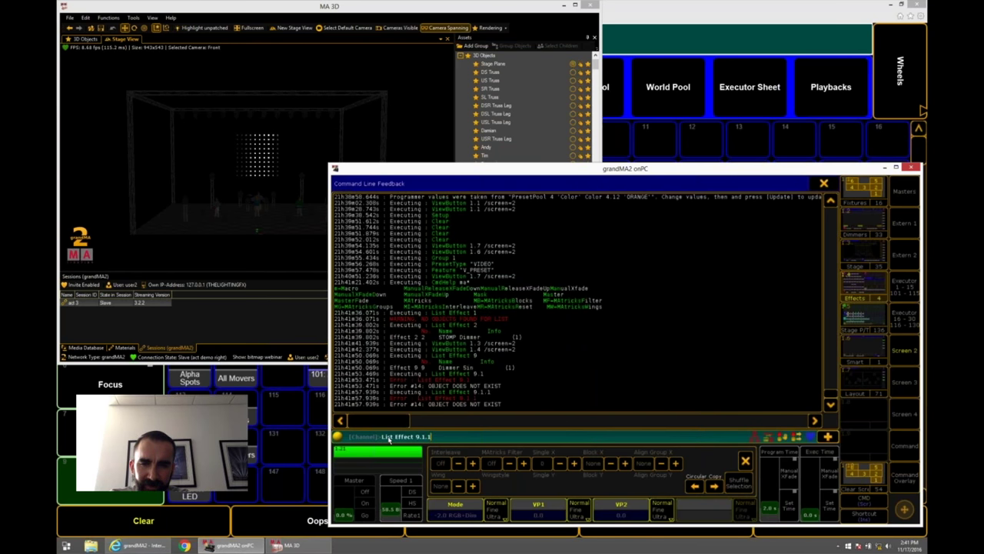
pyautogui.press('Left')
pyautogui.press('Left')
pyautogui.press('Left')
pyautogui.press('Left')
pyautogui.press('Left')
pyautogui.write('1')
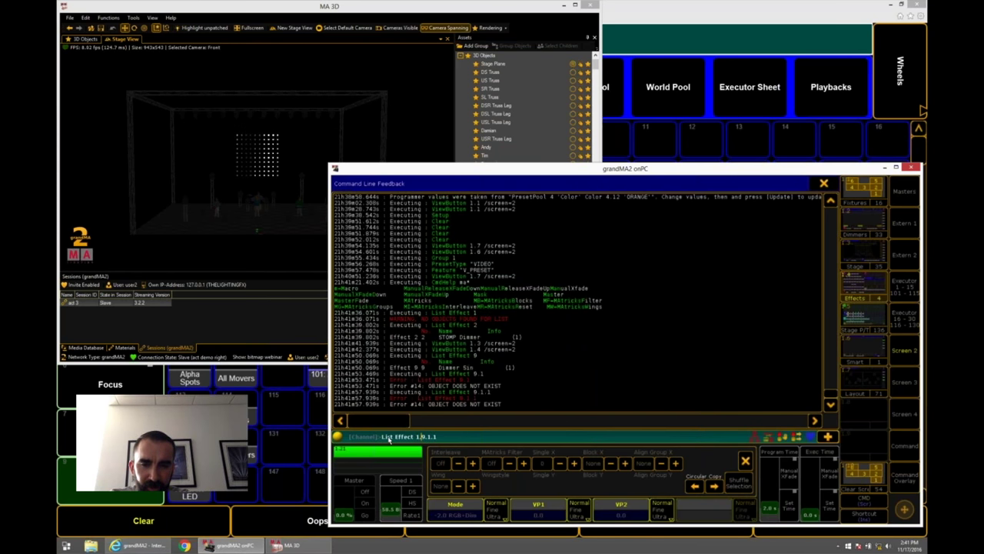
pyautogui.press('BackSpace')
pyautogui.press('BackSpace')
pyautogui.press('BackSpace')
pyautogui.press('BackSpace')
pyautogui.press('Return')
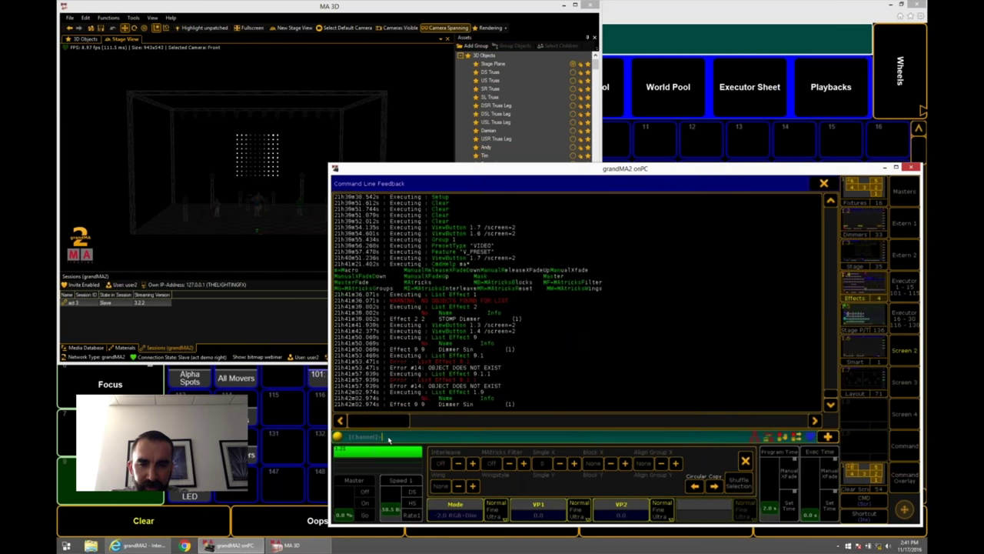
pyautogui.press('Up')
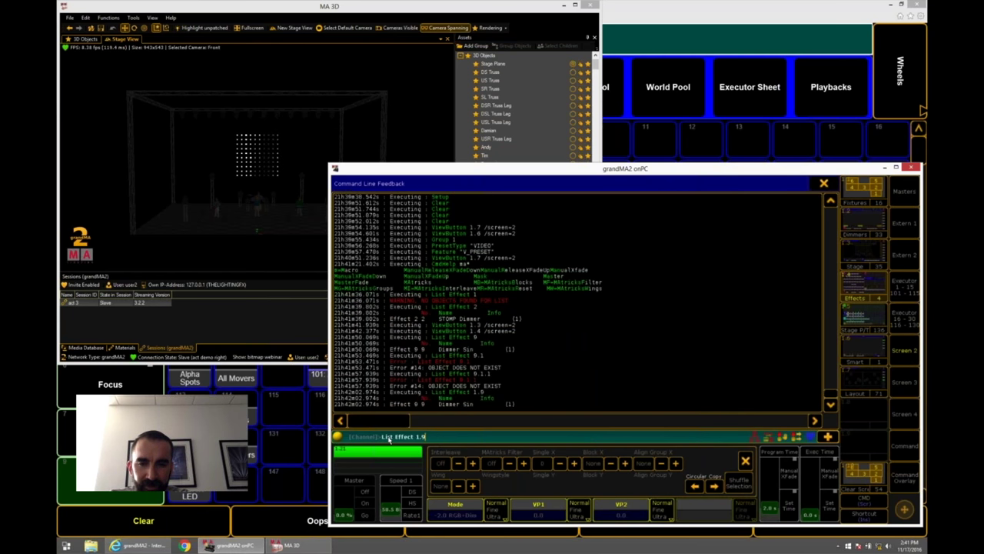
pyautogui.write('.1')
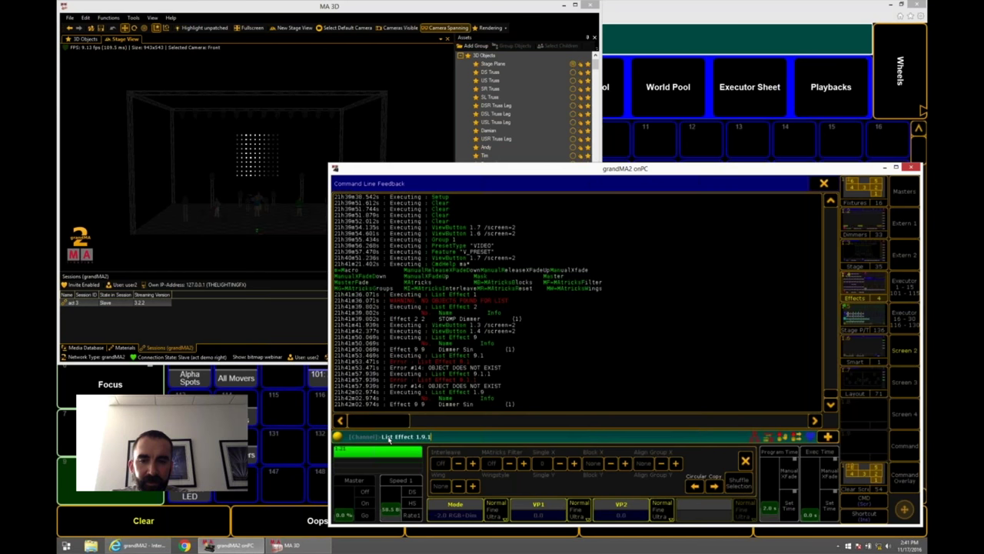
pyautogui.press('Return')
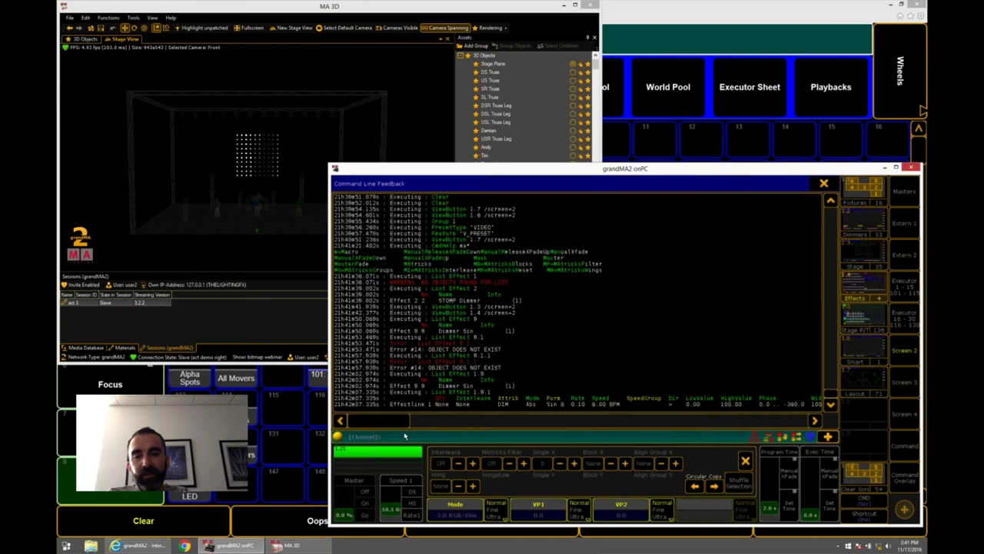
pyautogui.moveTo(397, 425); pyautogui.dragTo(434, 428)
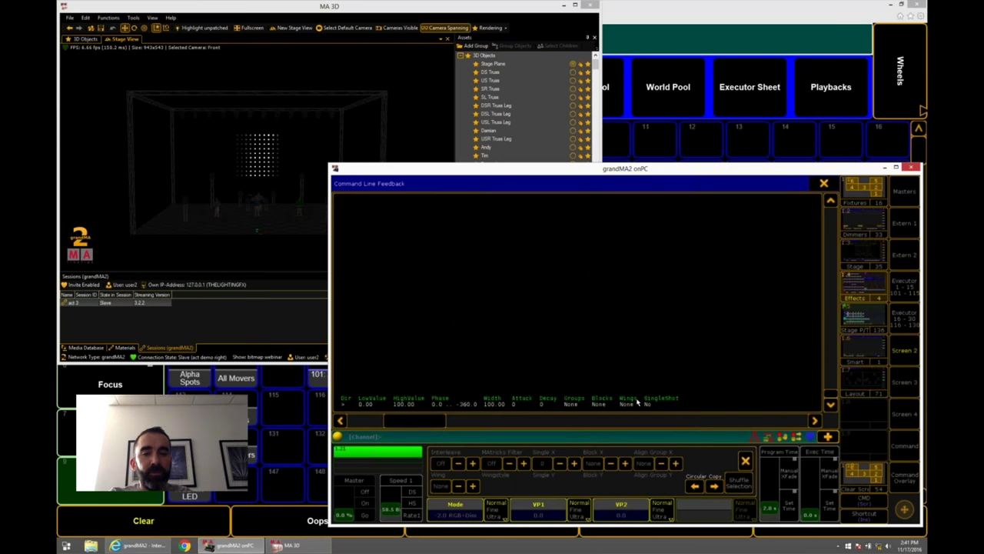
pyautogui.click(432, 426)
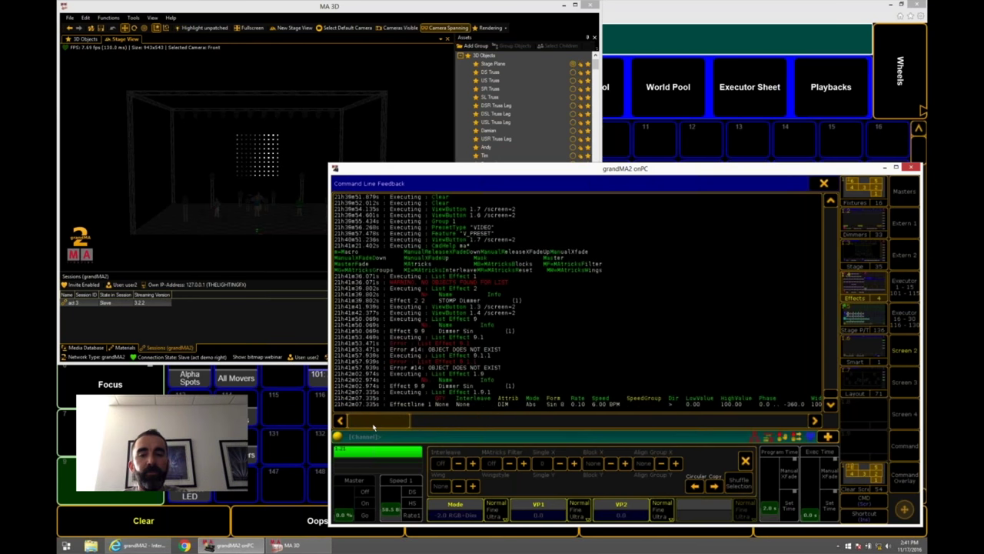
pyautogui.click(432, 426)
pyautogui.moveTo(427, 428); pyautogui.dragTo(386, 427)
# Assign 2 blocks to effect line 1.9.1 and relist it to confirm.
pyautogui.write('assign')
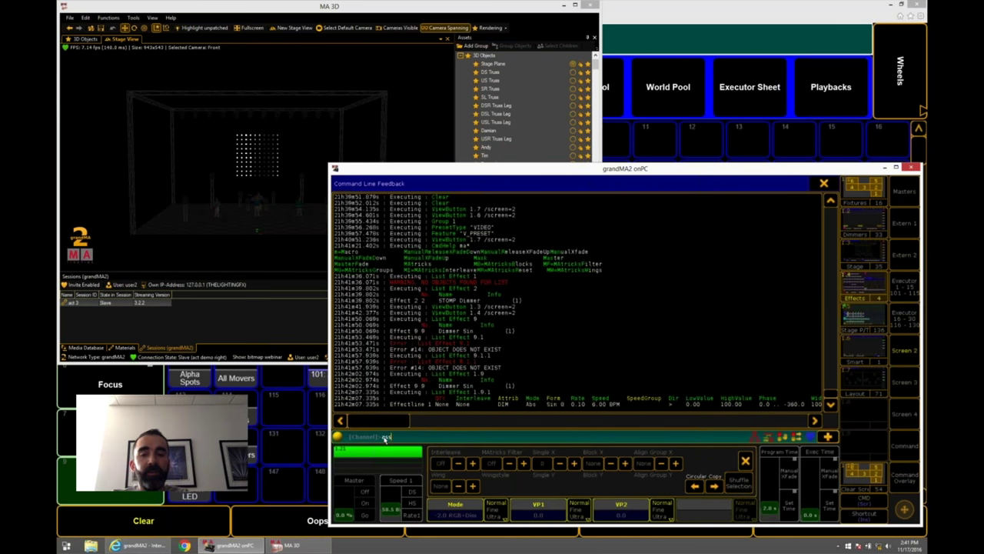
pyautogui.write(' effect 1.91')
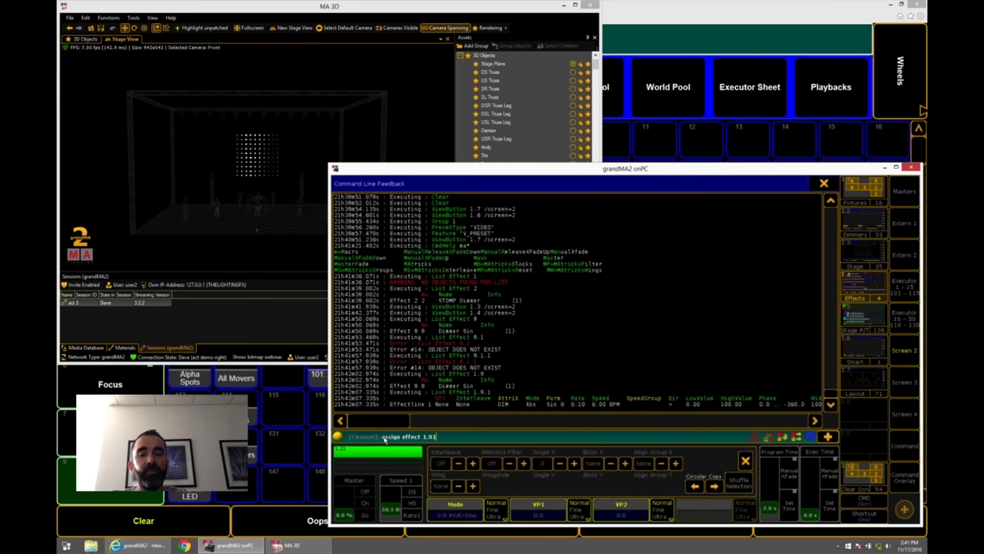
pyautogui.write('.1')
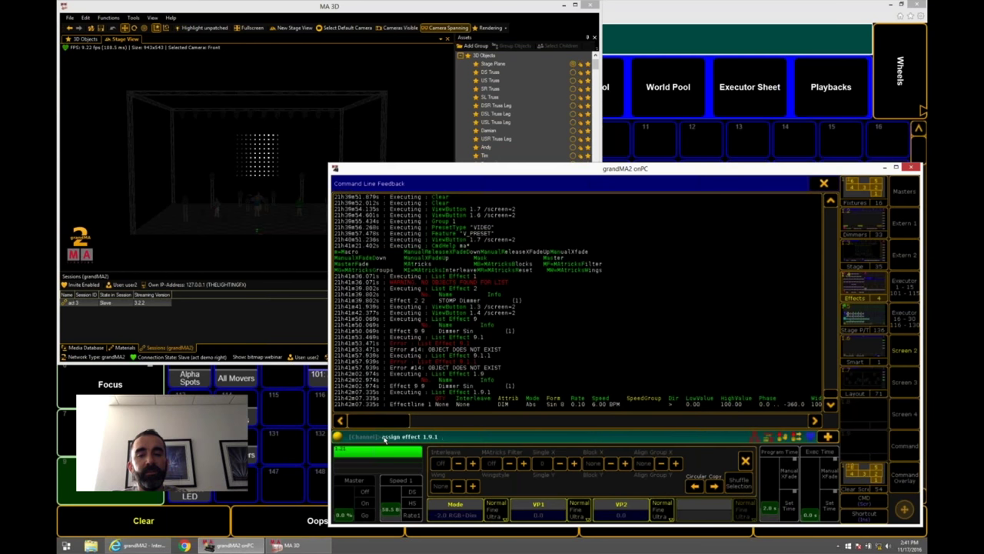
pyautogui.write(' /blocks=2')
pyautogui.press('Return')
pyautogui.press('Up')
pyautogui.press('Up')
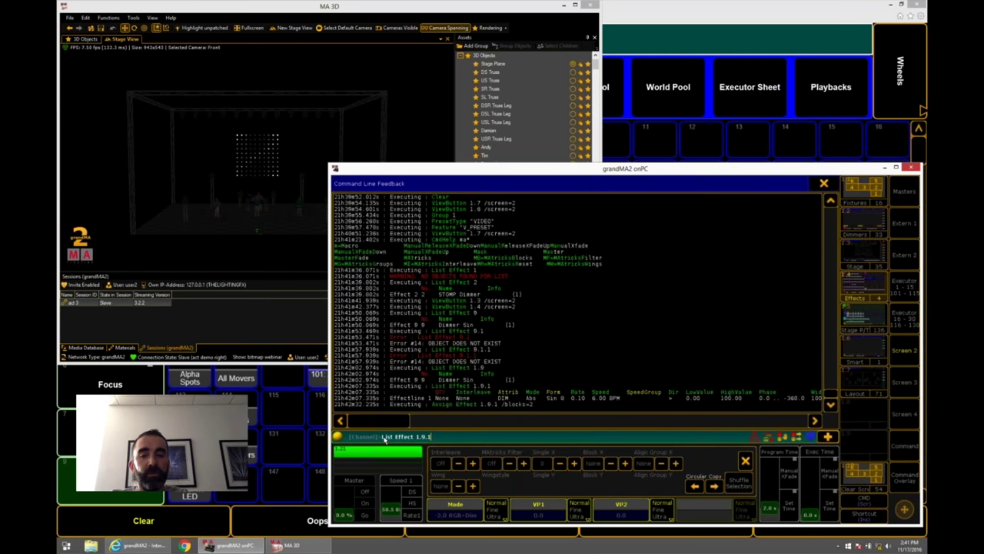
pyautogui.press('Return')
pyautogui.click(425, 426)
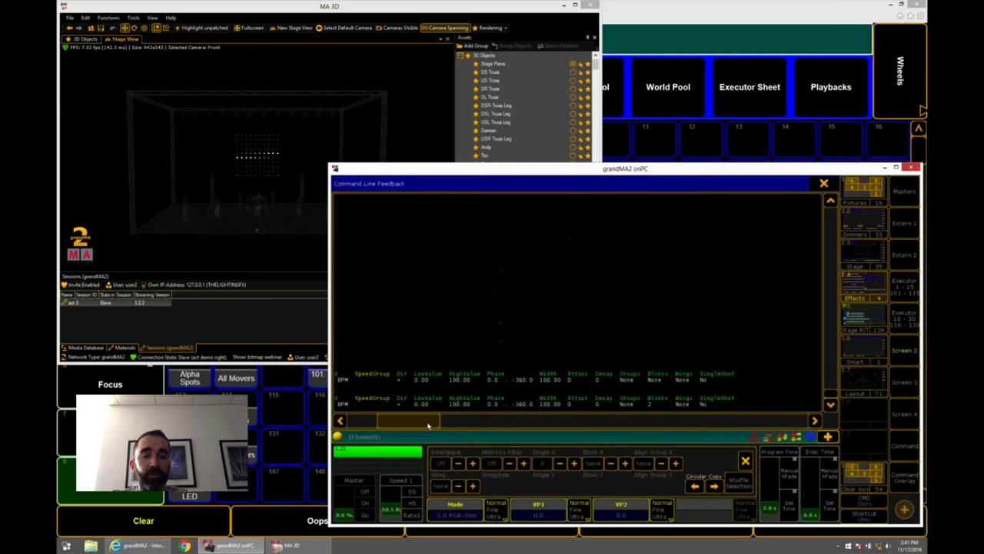
pyautogui.moveTo(428, 425); pyautogui.dragTo(389, 429)
# Draft a 'thru 1.9.4 blocks' listing, cancel it, and reopen the feedback log.
pyautogui.press('Up')
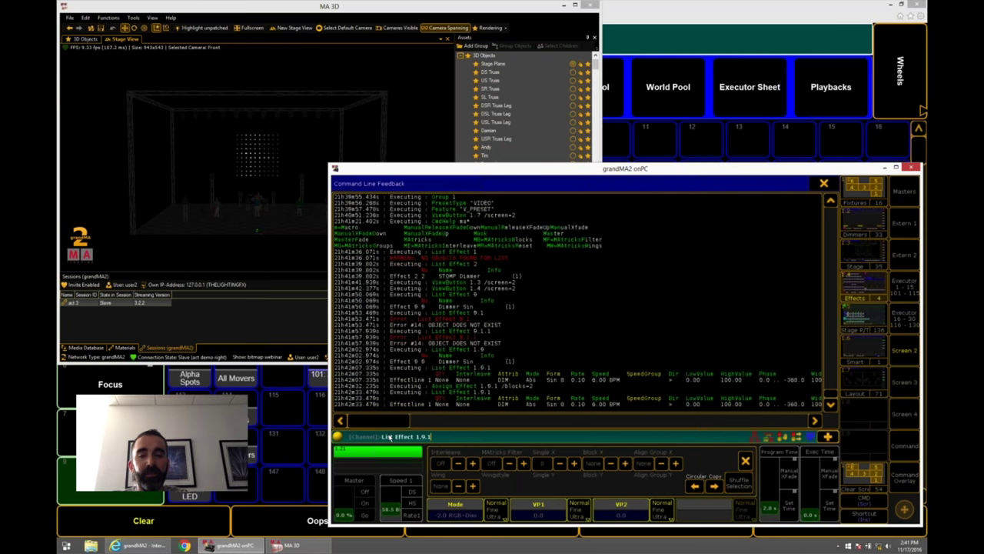
pyautogui.write('thru 1')
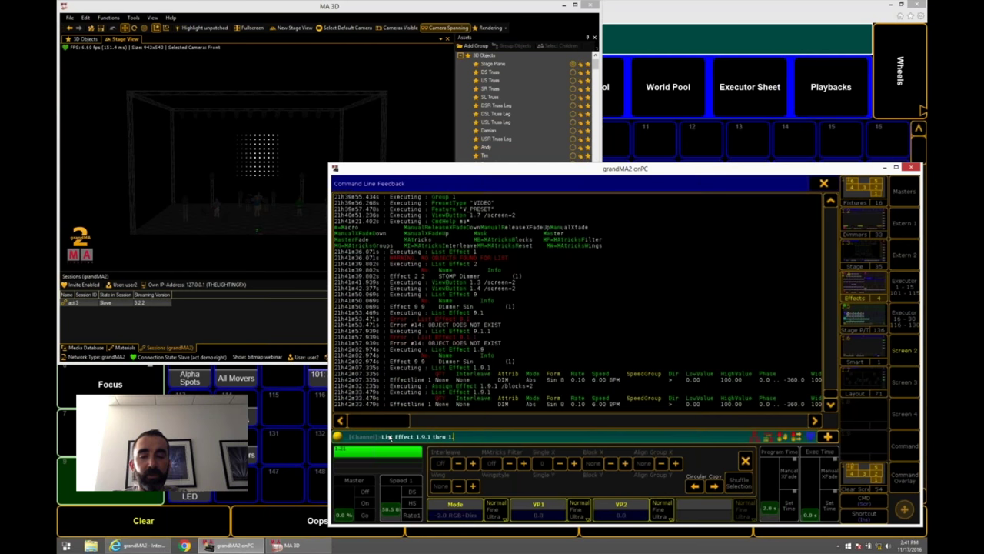
pyautogui.write('.9.4')
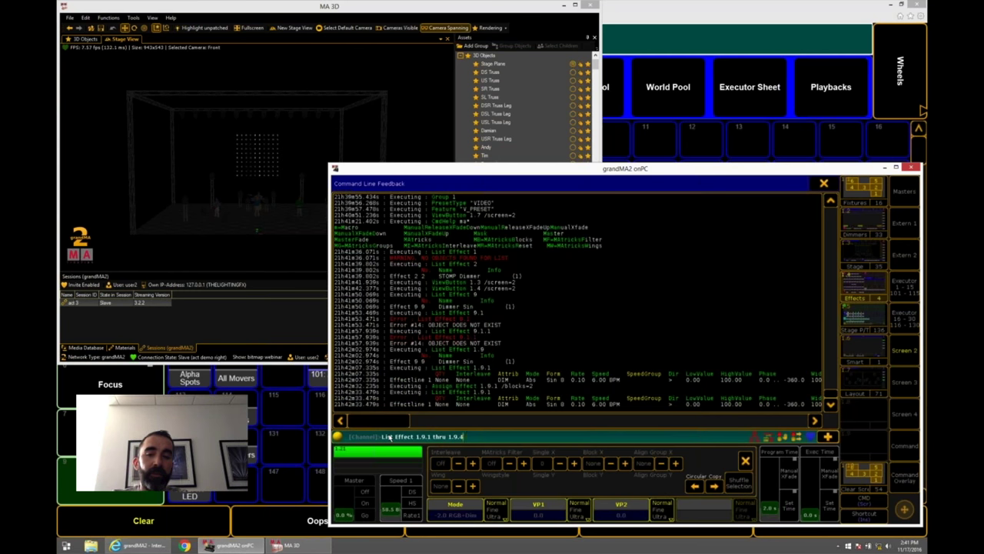
pyautogui.press('BackSpace')
pyautogui.press('BackSpace')
pyautogui.press('BackSpace')
pyautogui.press('BackSpace')
pyautogui.press('BackSpace')
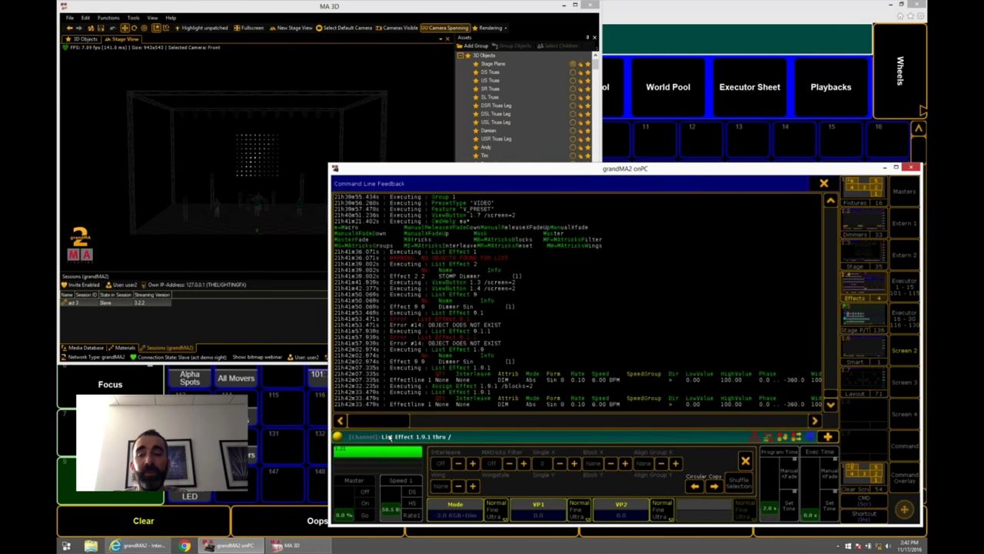
pyautogui.write('blocks')
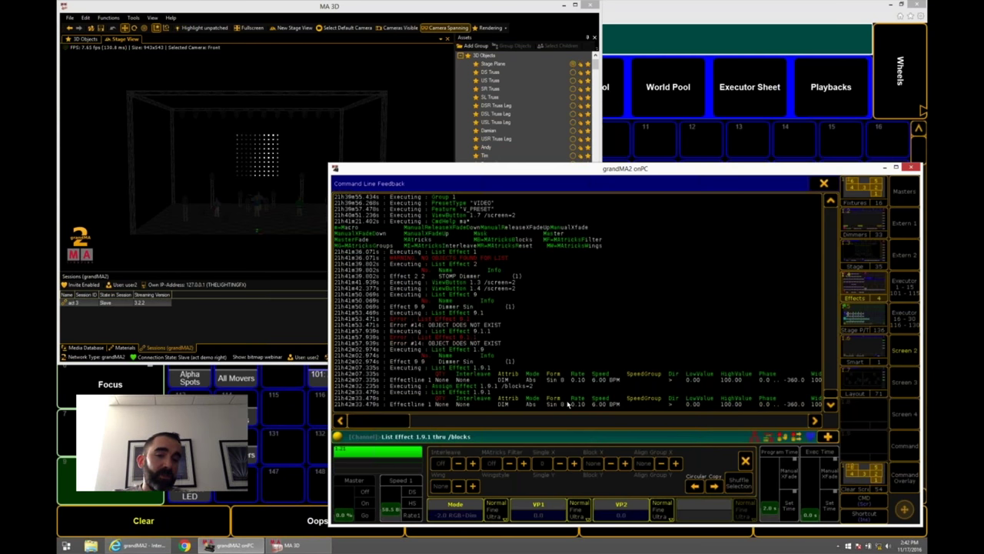
pyautogui.press('BackSpace')
pyautogui.press('BackSpace')
pyautogui.press('BackSpace')
pyautogui.press('BackSpace')
pyautogui.press('BackSpace')
pyautogui.press('BackSpace')
pyautogui.press('BackSpace')
pyautogui.press('BackSpace')
pyautogui.press('BackSpace')
pyautogui.press('BackSpace')
pyautogui.press('BackSpace')
pyautogui.press('BackSpace')
pyautogui.press('BackSpace')
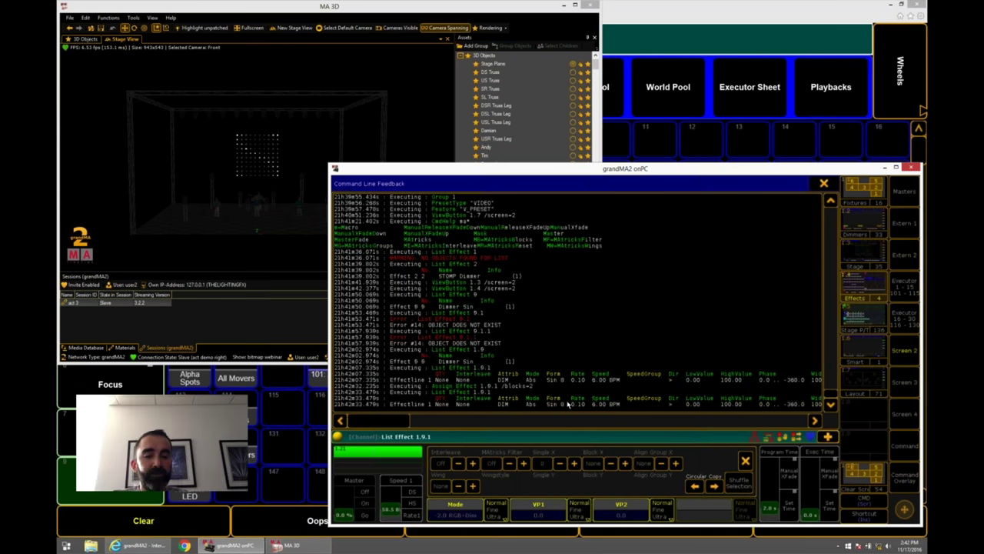
pyautogui.press('Escape')
pyautogui.press('Escape')
pyautogui.click(385, 436)
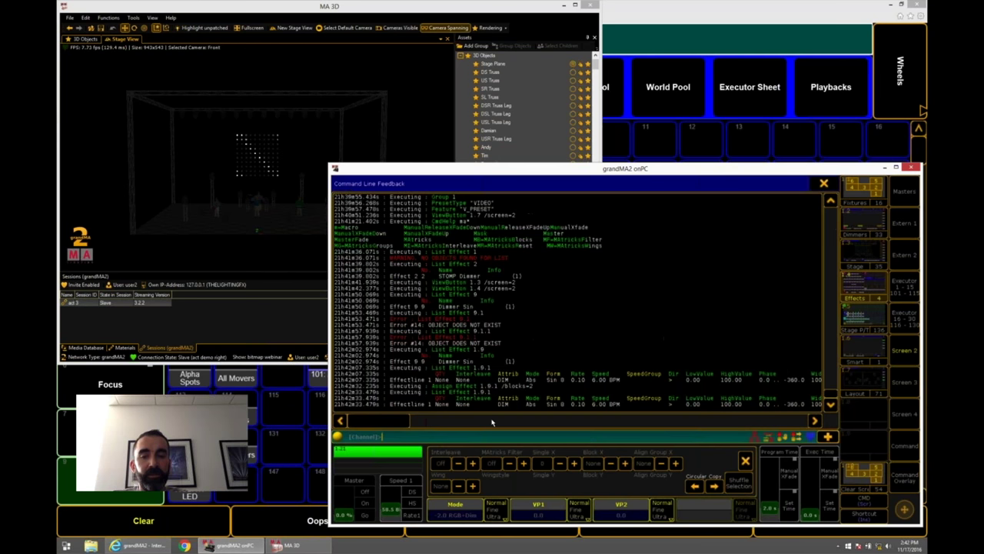
pyautogui.moveTo(390, 421); pyautogui.dragTo(391, 422)
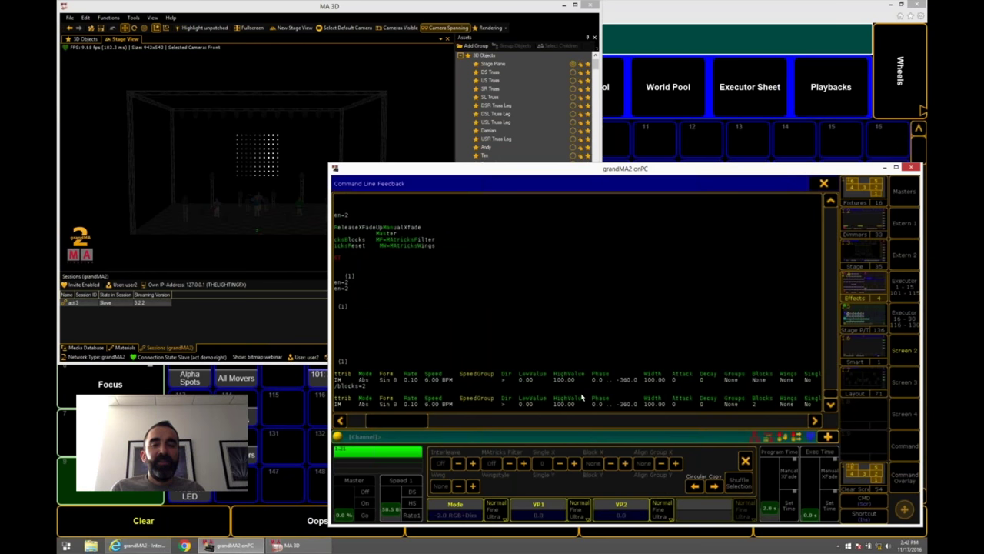
pyautogui.moveTo(412, 421); pyautogui.dragTo(401, 426)
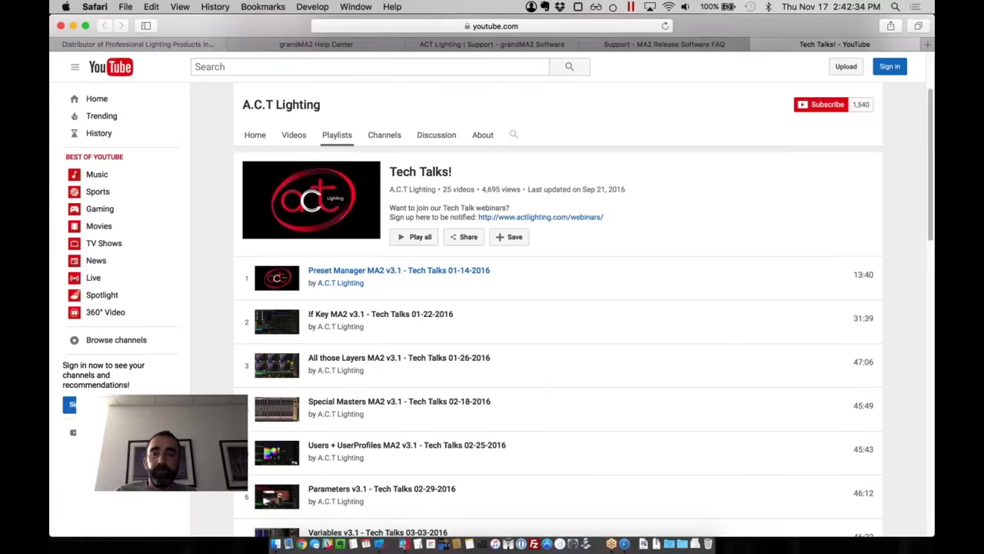
# Browse the ACT Lighting MA2 Syntax Options Summary bulletin, then return to the grandMA2 desktop.
pyautogui.click(578, 46)
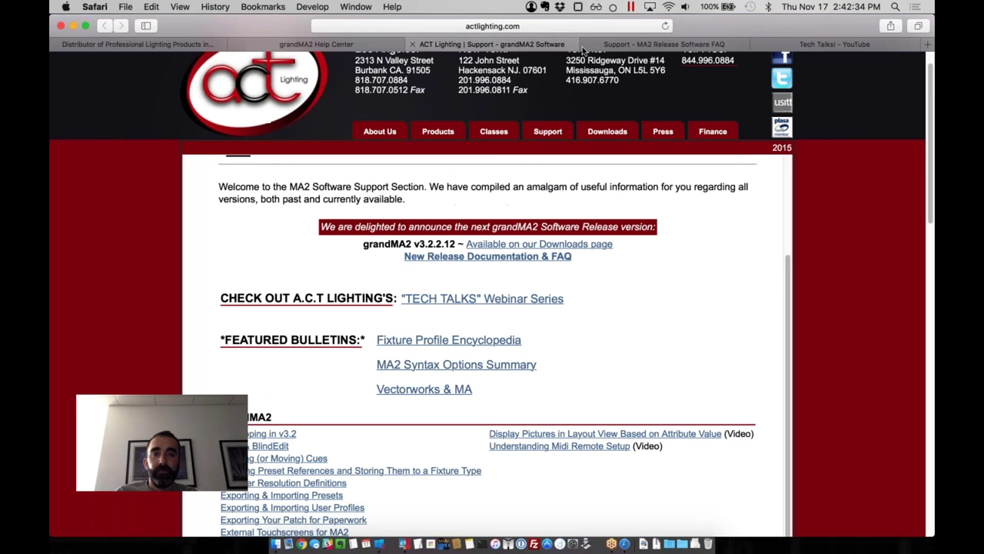
pyautogui.click(450, 365)
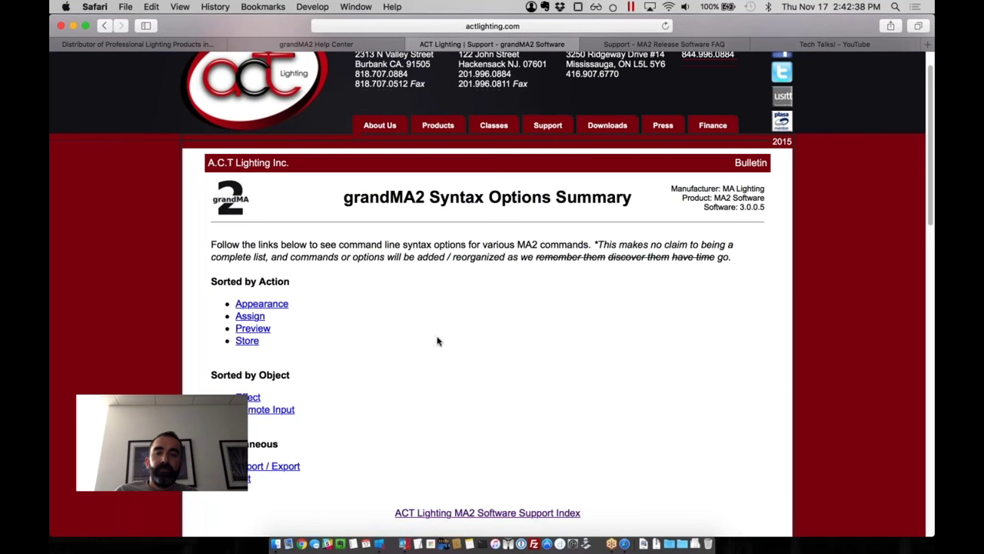
pyautogui.scroll(-5, 438, 341)
pyautogui.scroll(6, 437, 341)
pyautogui.scroll(-4, 437, 341)
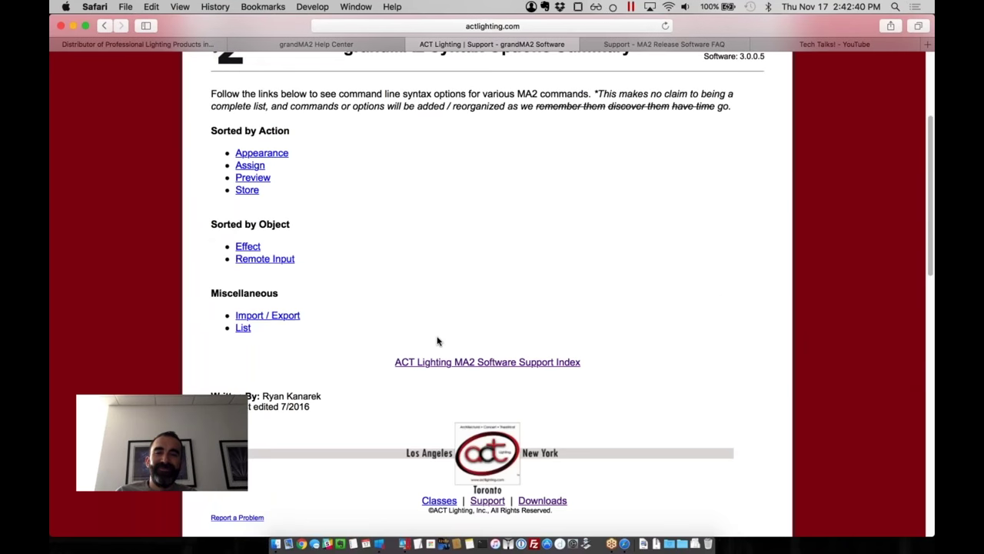
pyautogui.scroll(6, 438, 340)
pyautogui.hotkey('ctrl', 'Right')
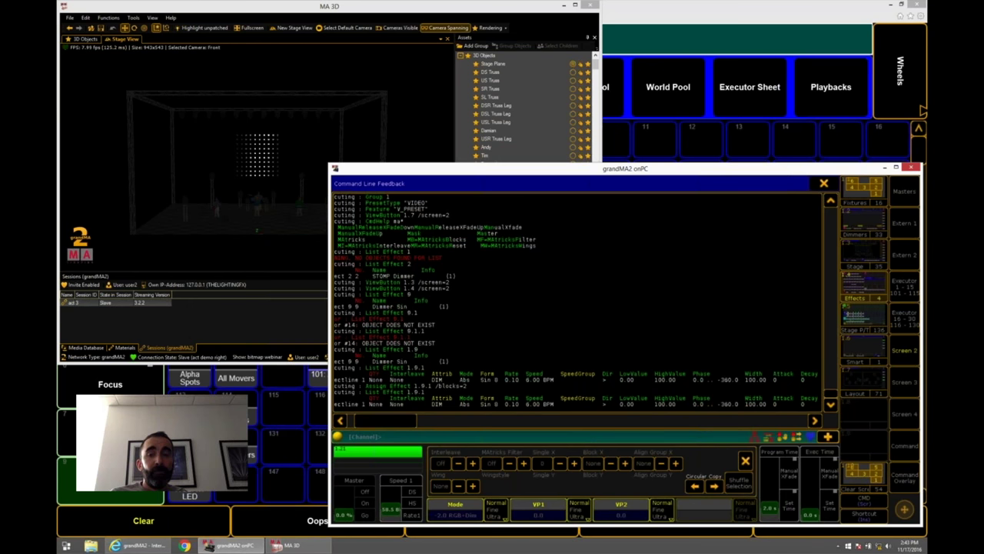
# Close the feedback window, delete the Effects pool, and create a Sequence Tracking sheet there.
pyautogui.press('Escape')
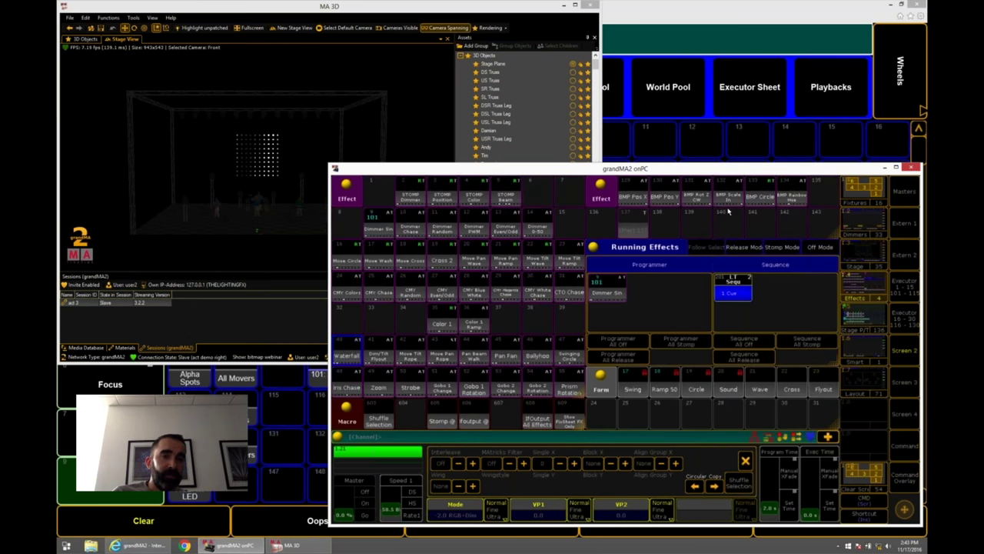
pyautogui.click(347, 356)
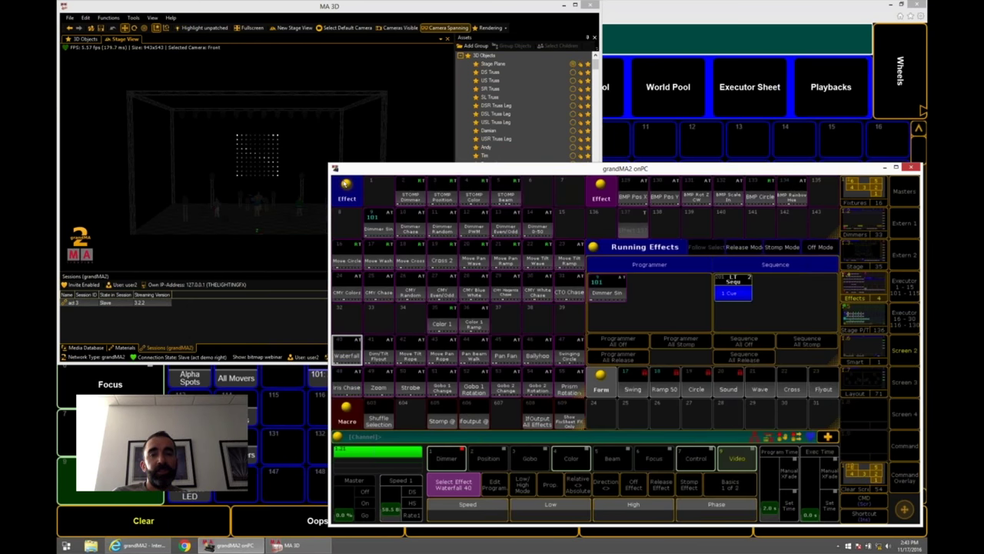
pyautogui.click(347, 192)
pyautogui.click(715, 252)
pyautogui.click(500, 258)
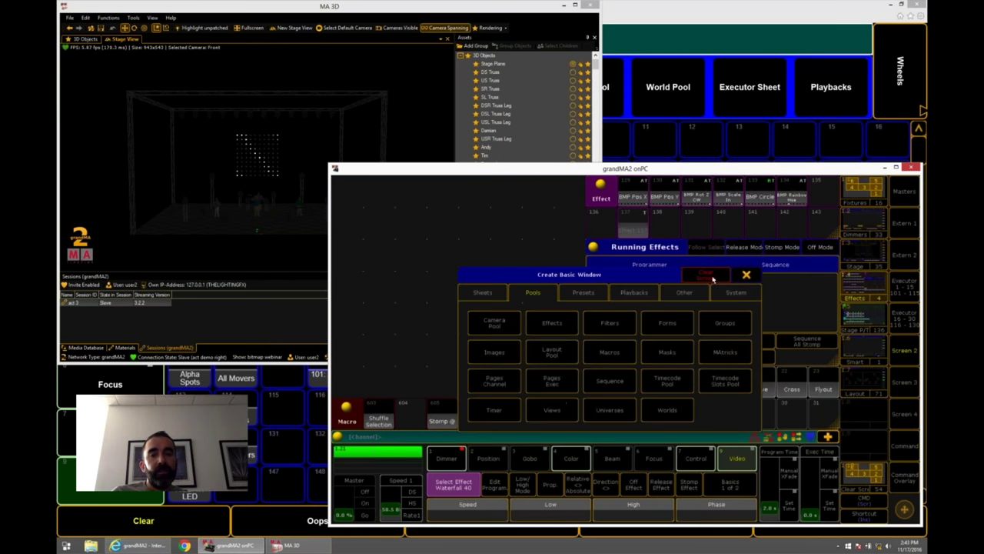
pyautogui.click(358, 184)
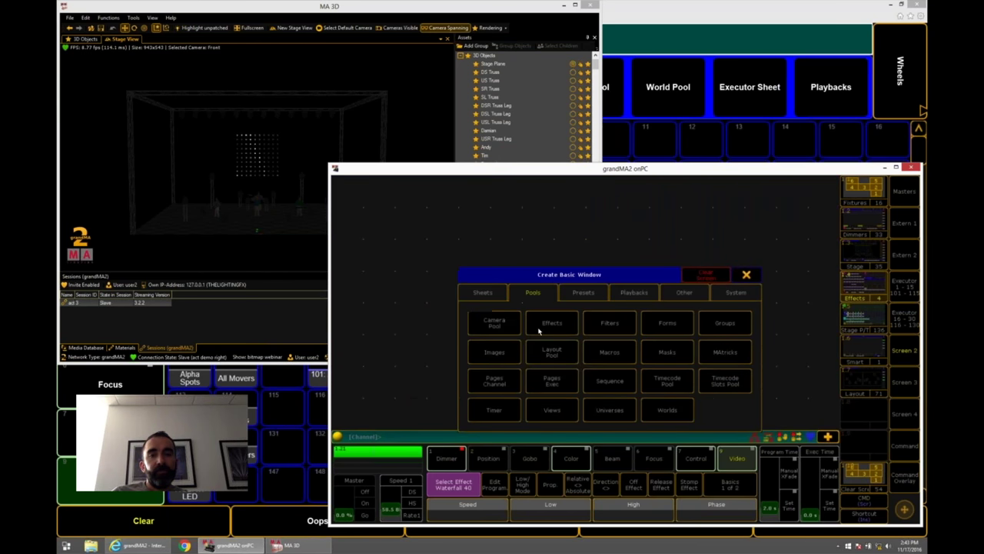
pyautogui.click(492, 292)
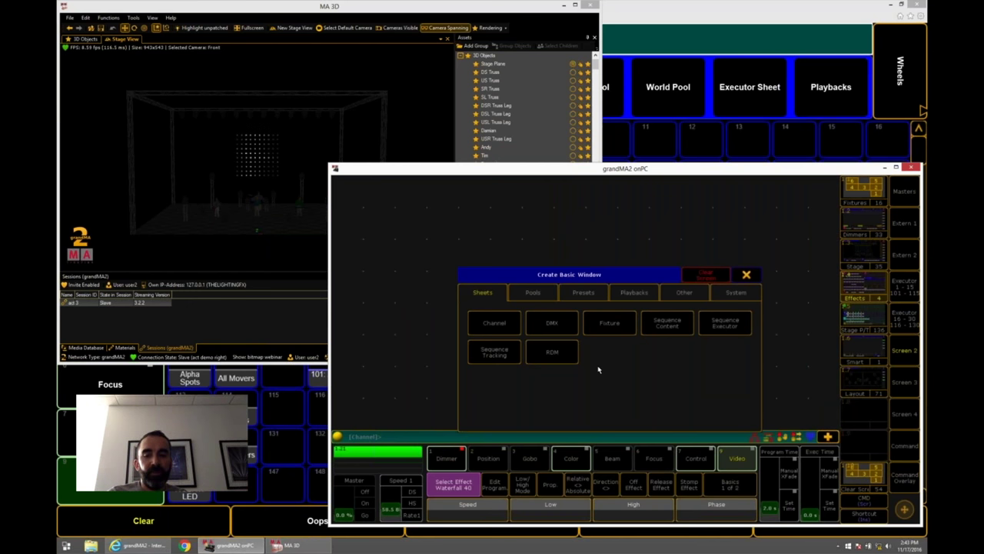
pyautogui.click(504, 351)
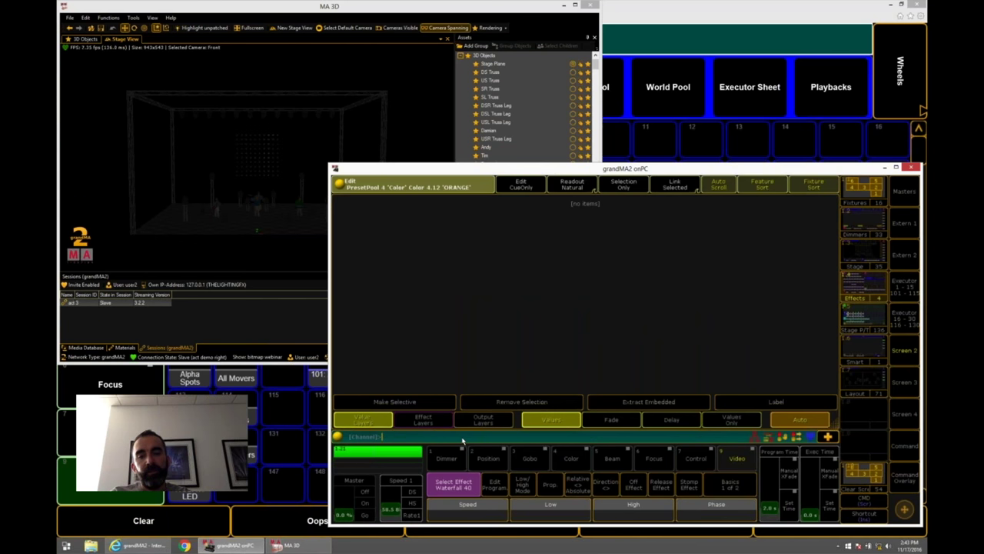
# Select fixture 101 and store it as cue 1.
pyautogui.write('fixture 101 at')
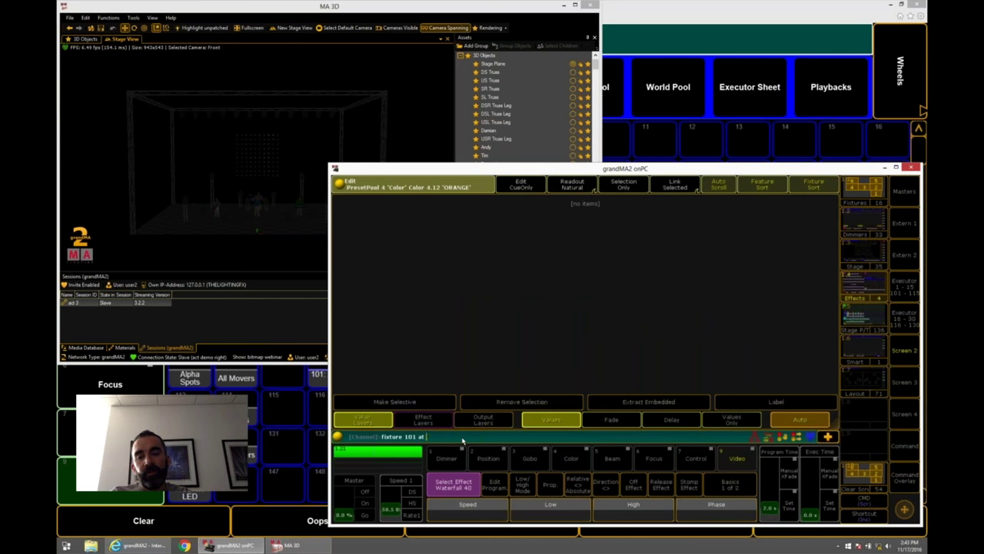
pyautogui.press('Return')
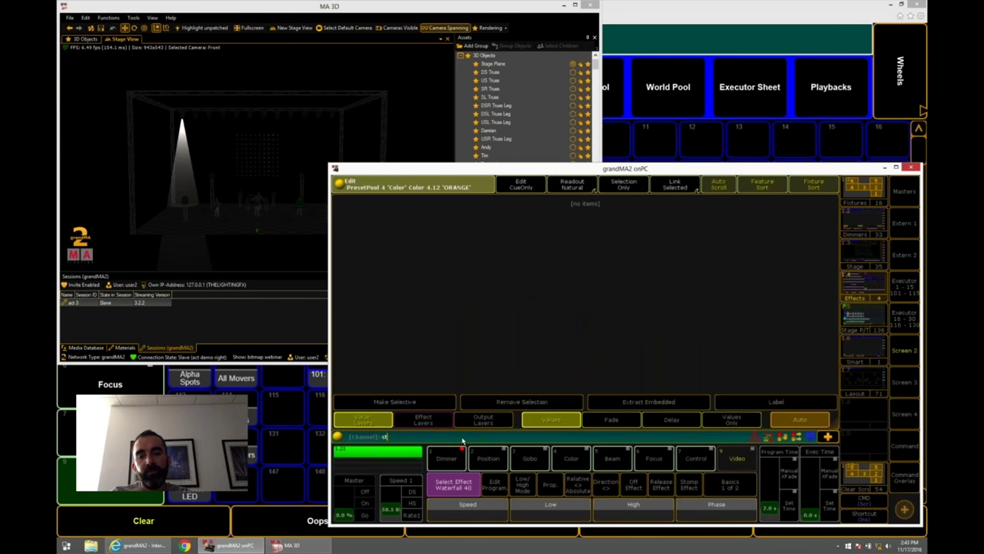
pyautogui.write('store')
pyautogui.press('Return')
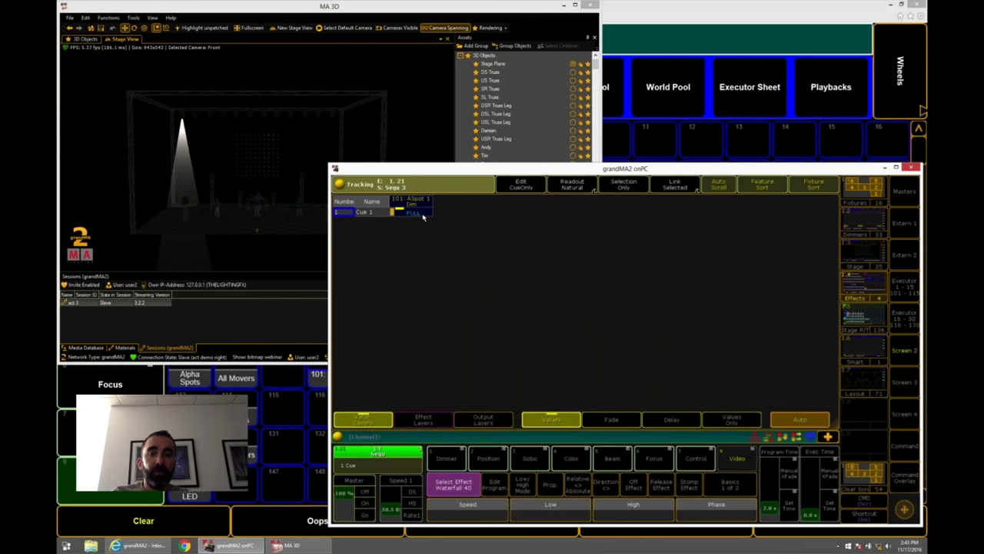
# Select fixtures 101 thru 102 and store them as cue 1 part 2.
pyautogui.write('fixture')
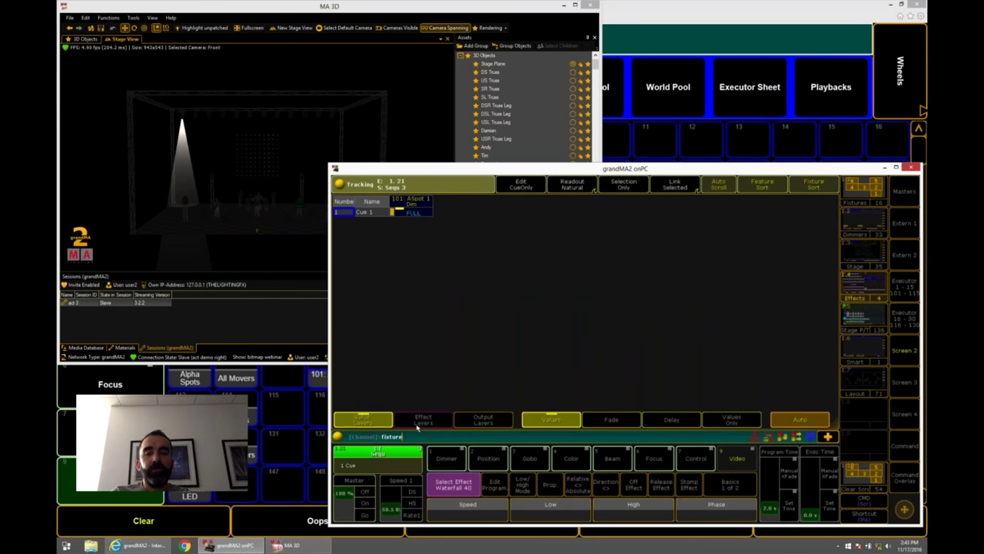
pyautogui.write(' 101 thru 102')
pyautogui.press('Return')
pyautogui.write('store cue')
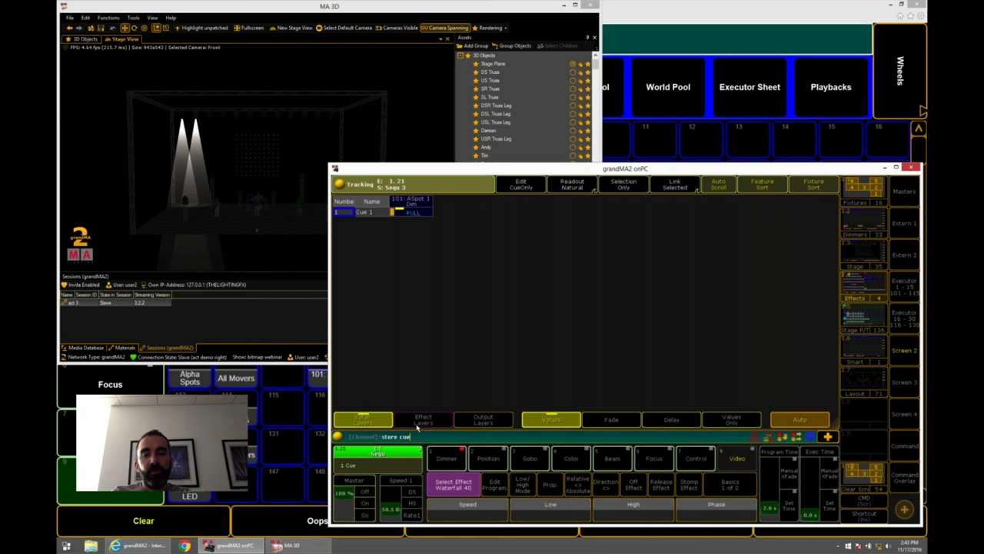
pyautogui.write(' 1 part 2')
pyautogui.press('Return')
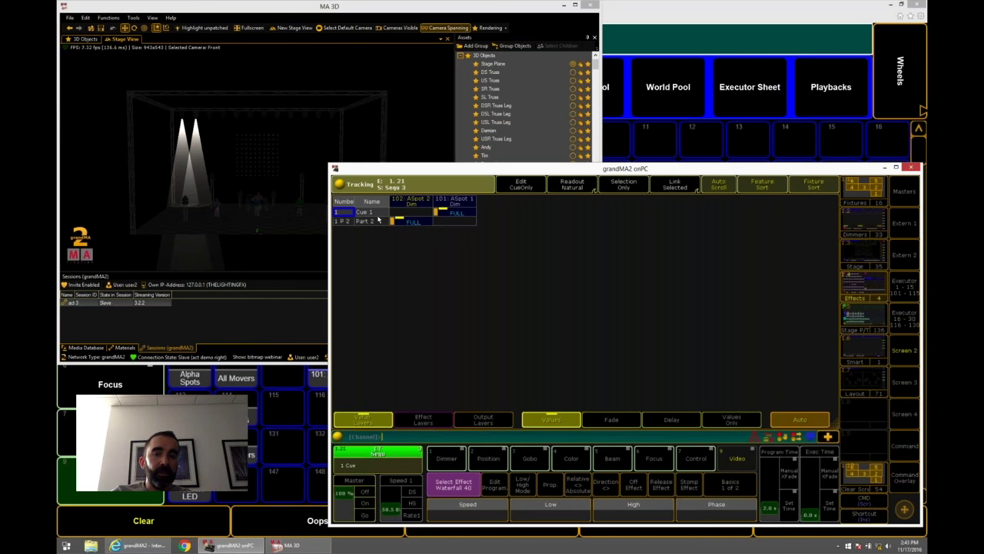
# Give Part 2 of cue 1 a 6-second fade in the sequence editor.
pyautogui.click(431, 423)
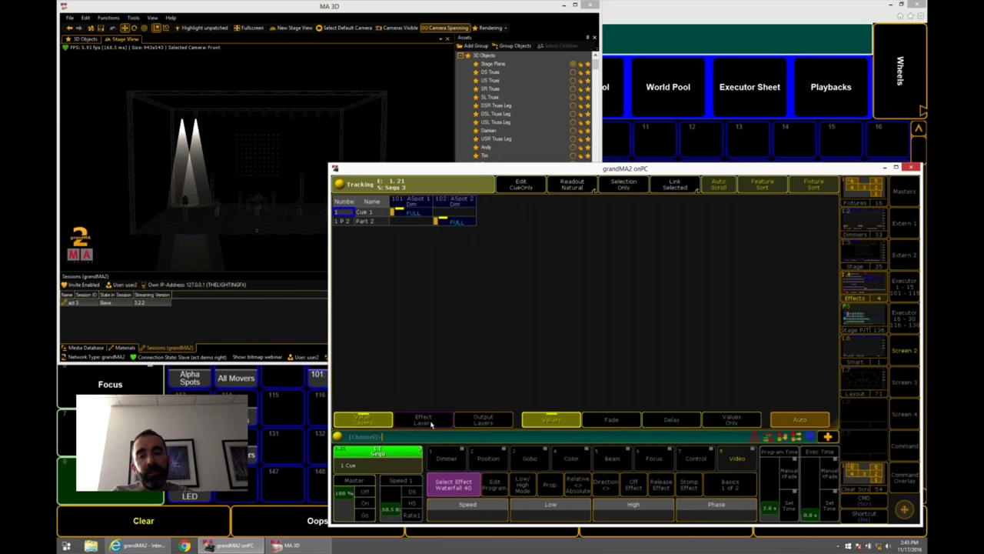
pyautogui.click(389, 466)
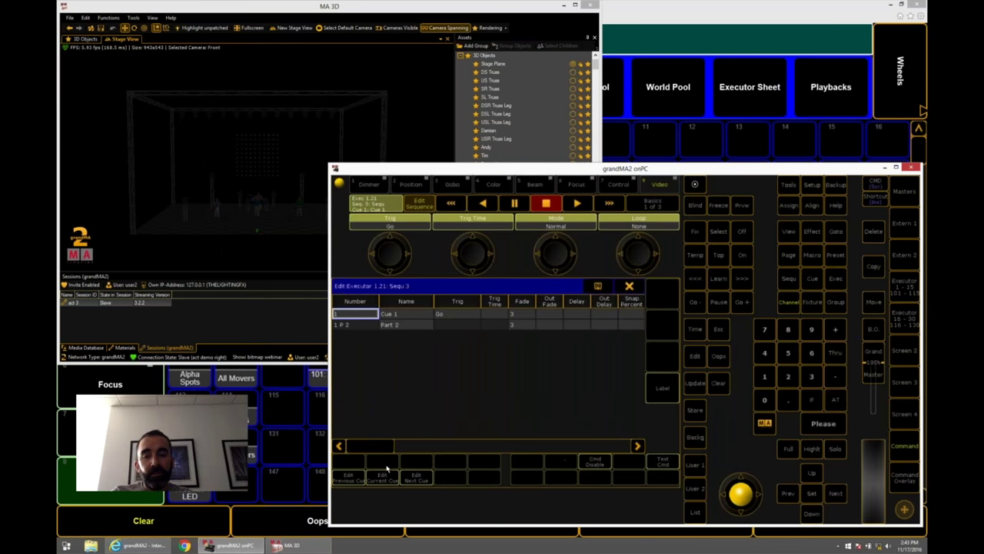
pyautogui.click(460, 324)
pyautogui.click(520, 324)
pyautogui.click(521, 323)
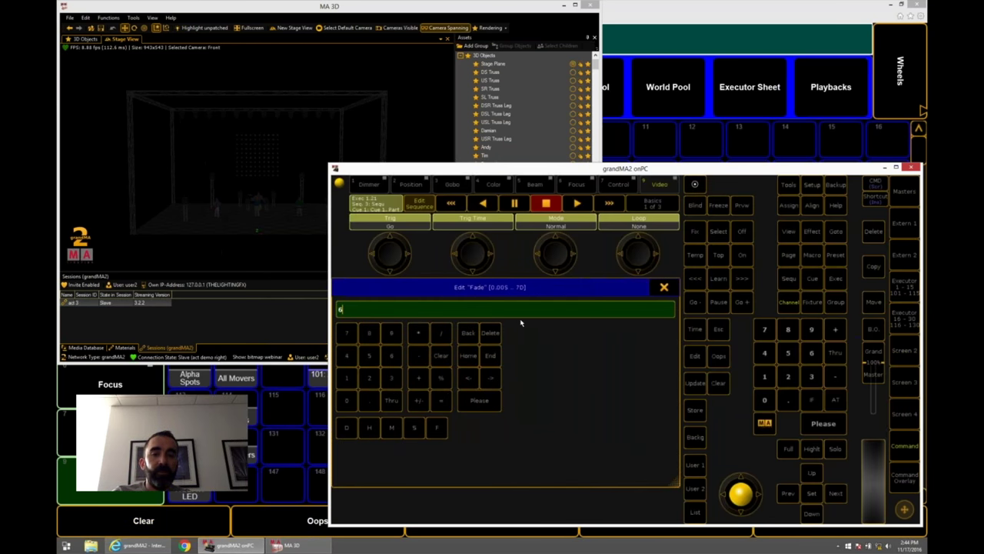
pyautogui.write('6')
pyautogui.press('Return')
pyautogui.press('Right')
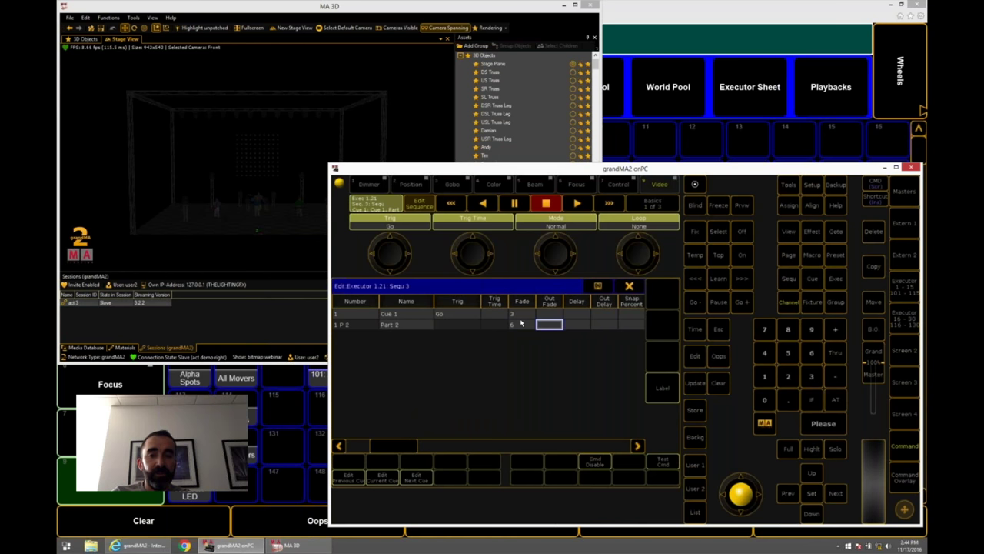
pyautogui.click(521, 313)
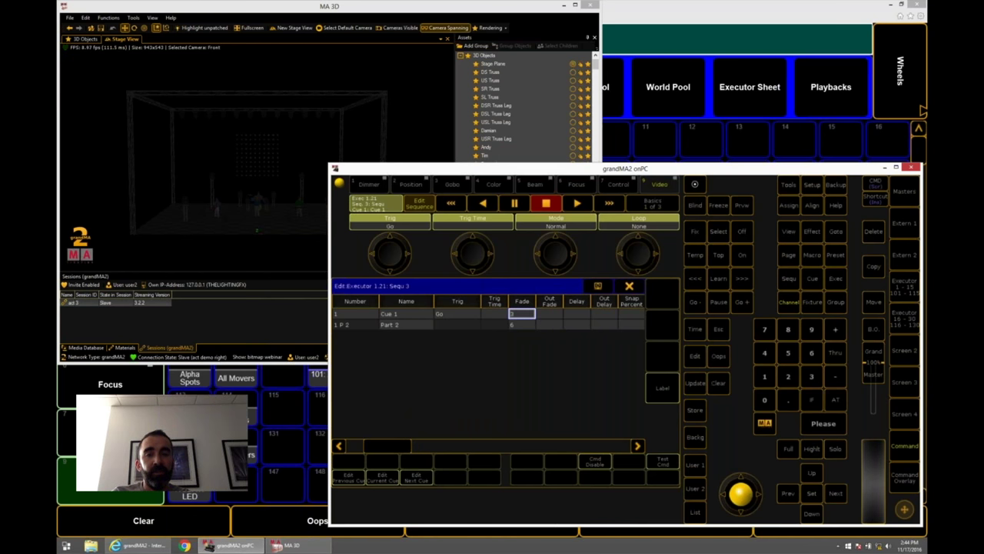
pyautogui.click(629, 285)
# Shrink the tracking sheet and add a Fixture sheet showing Dimmer values beside it.
pyautogui.moveTo(819, 420); pyautogui.dragTo(554, 424)
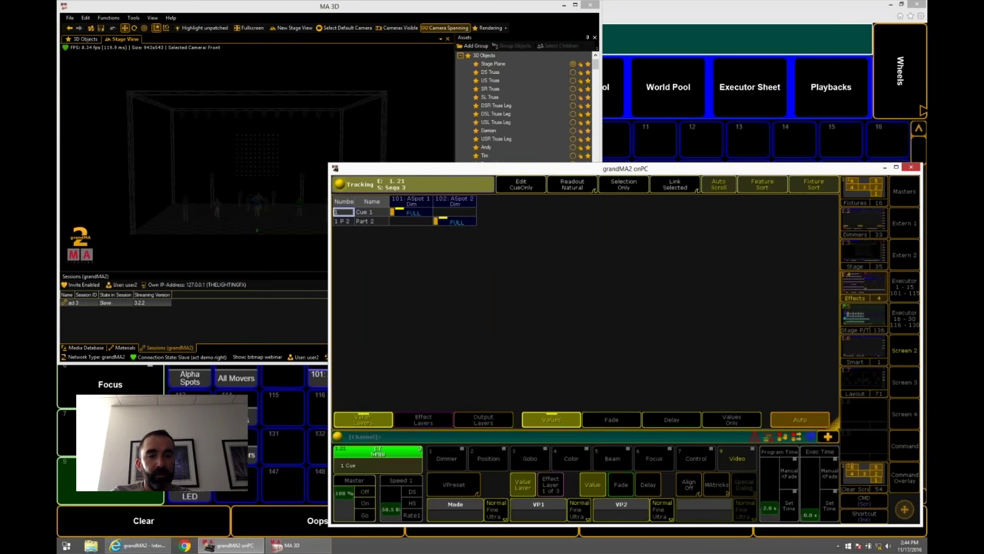
pyautogui.click(548, 272)
pyautogui.click(609, 322)
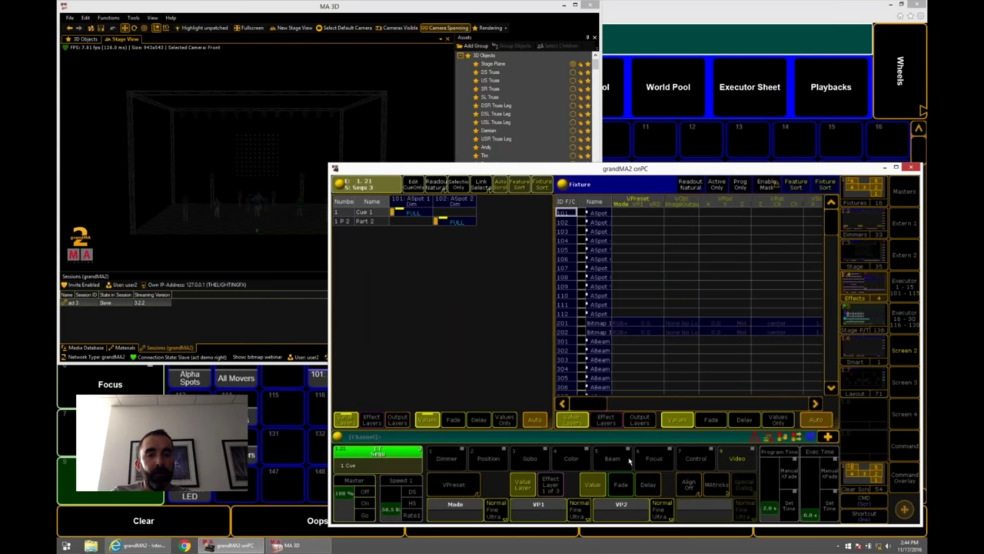
pyautogui.click(436, 464)
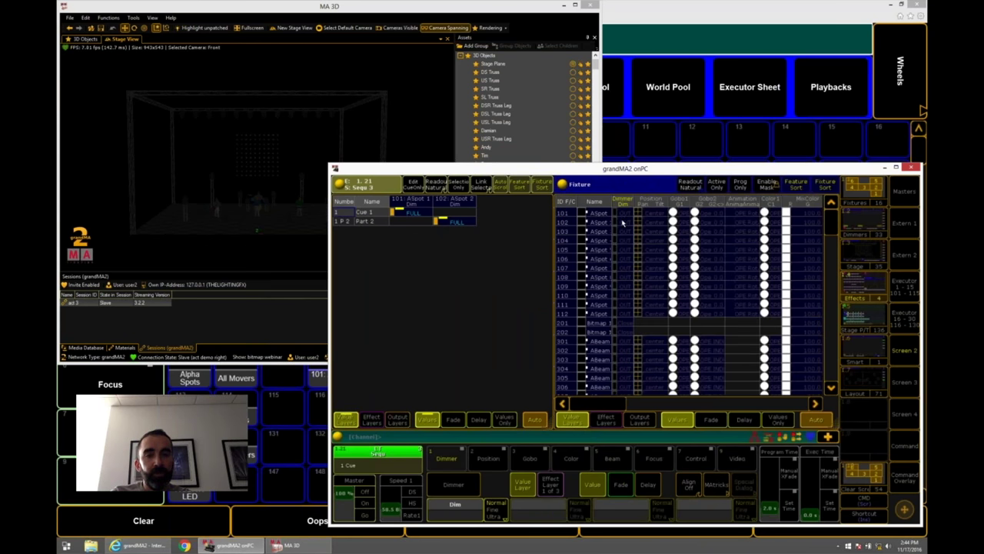
# Run cue 1 from the sequence executor, lighting spots 101 and 102.
pyautogui.click(364, 514)
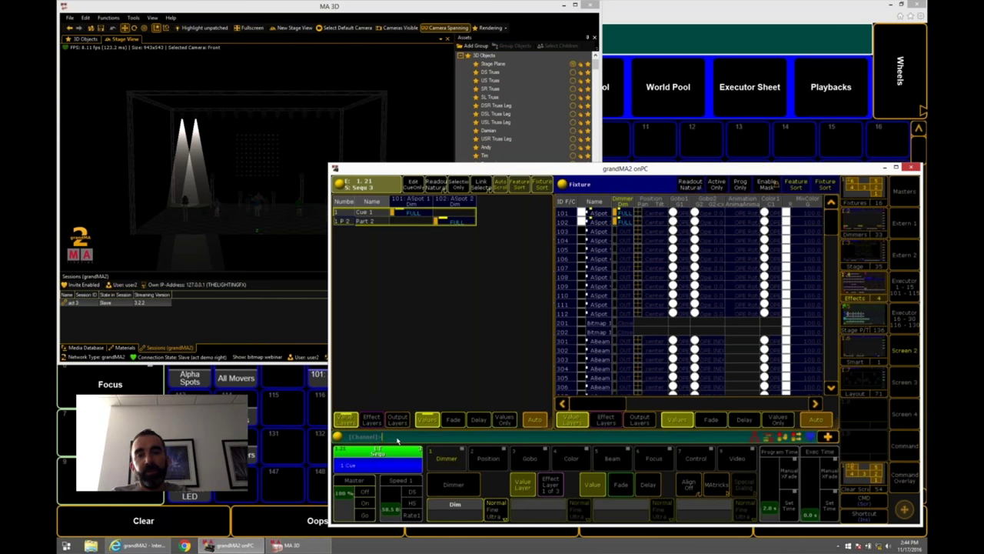
# Set fixture 101 at 100 and merge it into cue 1 part 2.
pyautogui.write('fix')
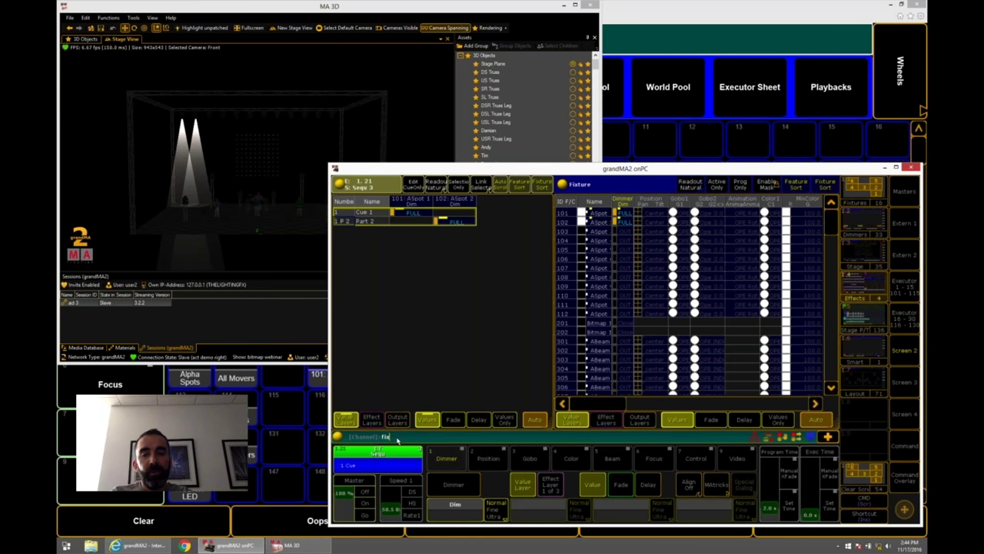
pyautogui.write('ture 101 at 100')
pyautogui.press('Return')
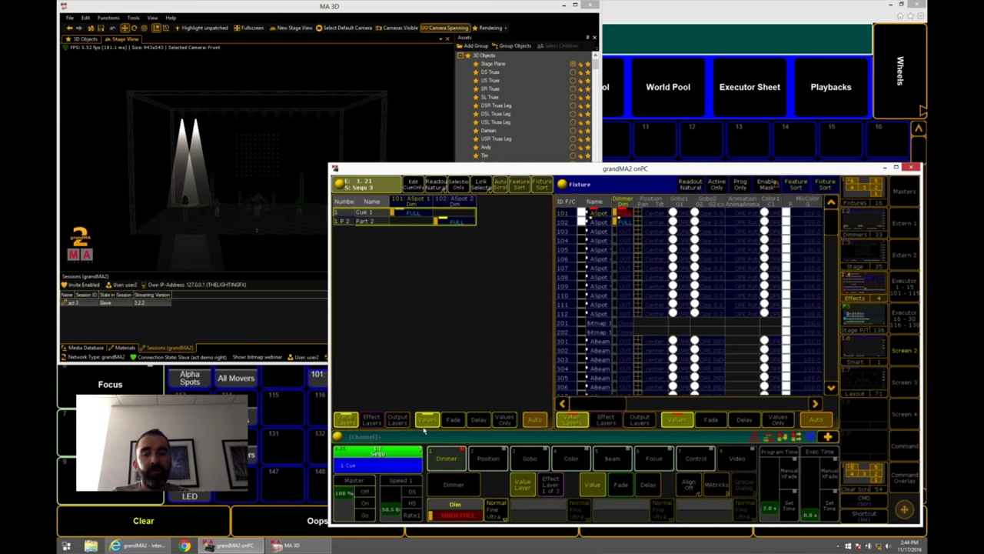
pyautogui.write('store cue part')
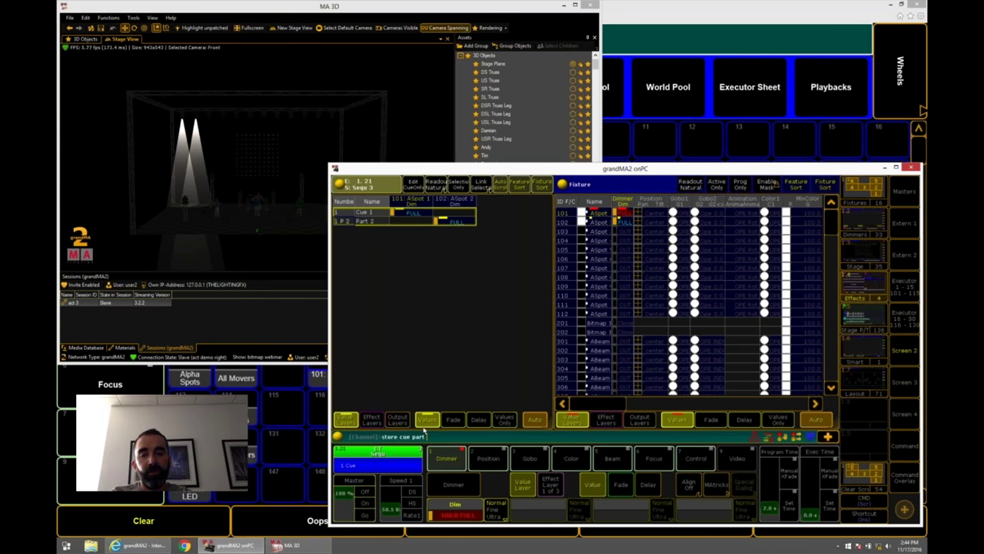
pyautogui.write(' 2')
pyautogui.press('Return')
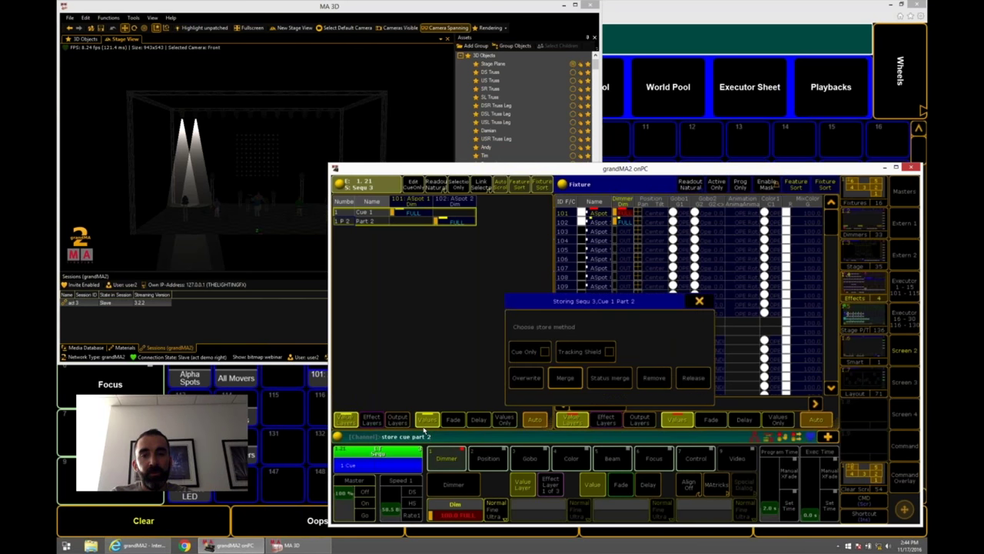
pyautogui.press('Return')
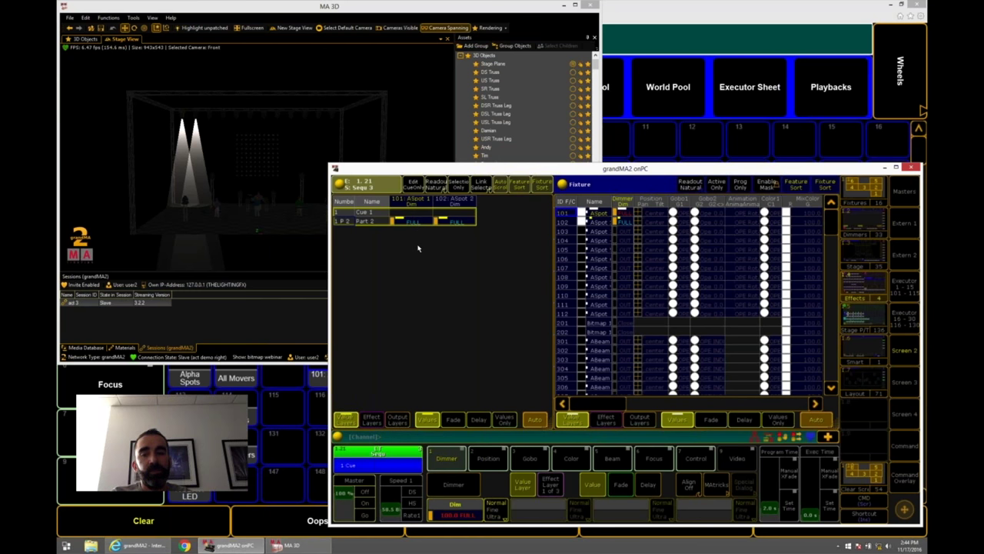
# Set fixture 101 to full and store it as cue 1 part 3.
pyautogui.write('101 full')
pyautogui.press('Return')
pyautogui.write('store cue 1 part 3')
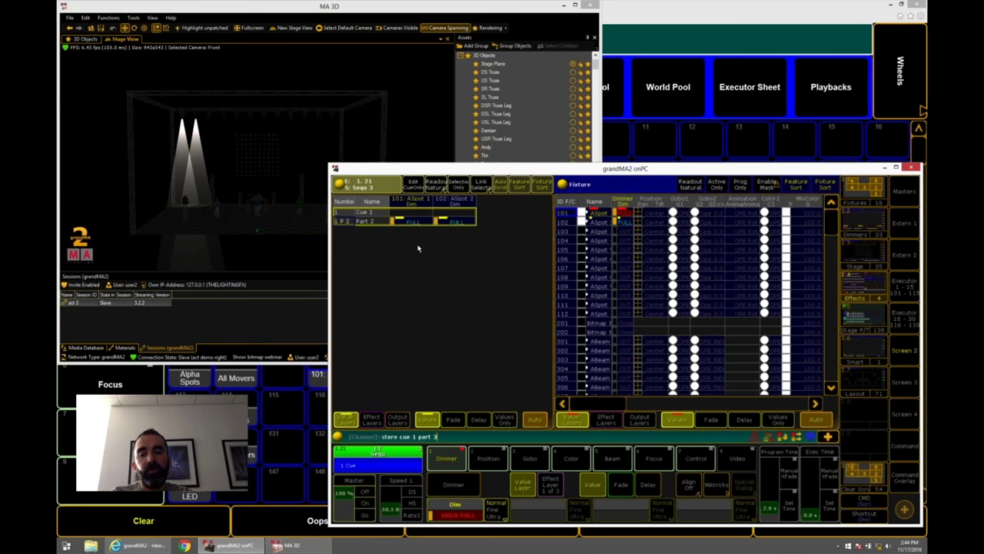
pyautogui.press('Return')
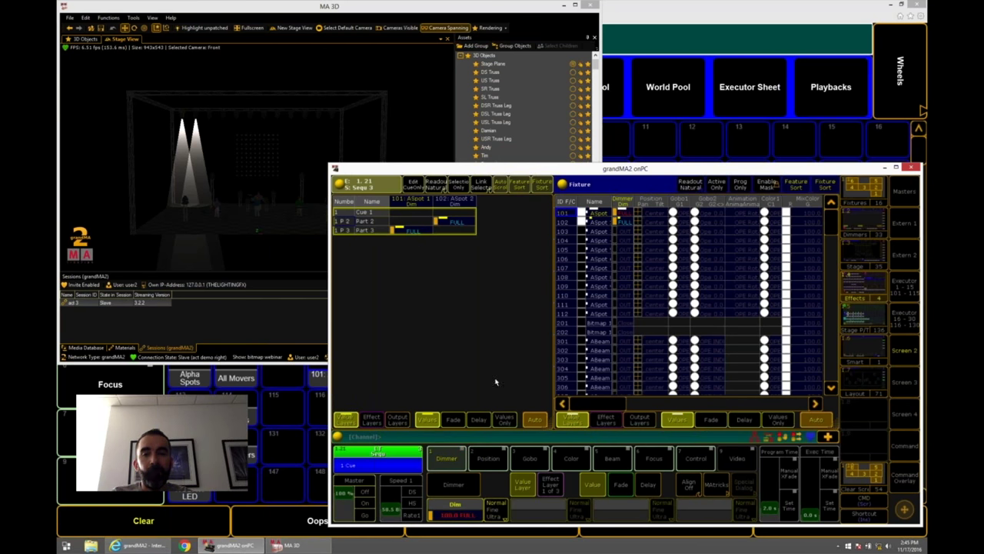
pyautogui.click(565, 460)
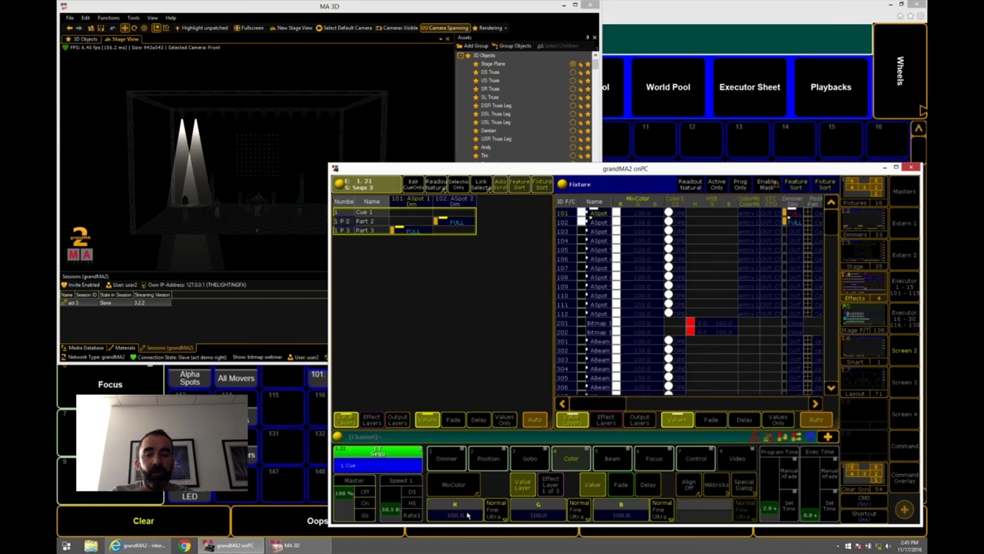
pyautogui.click(466, 515)
pyautogui.write('0')
pyautogui.press('Return')
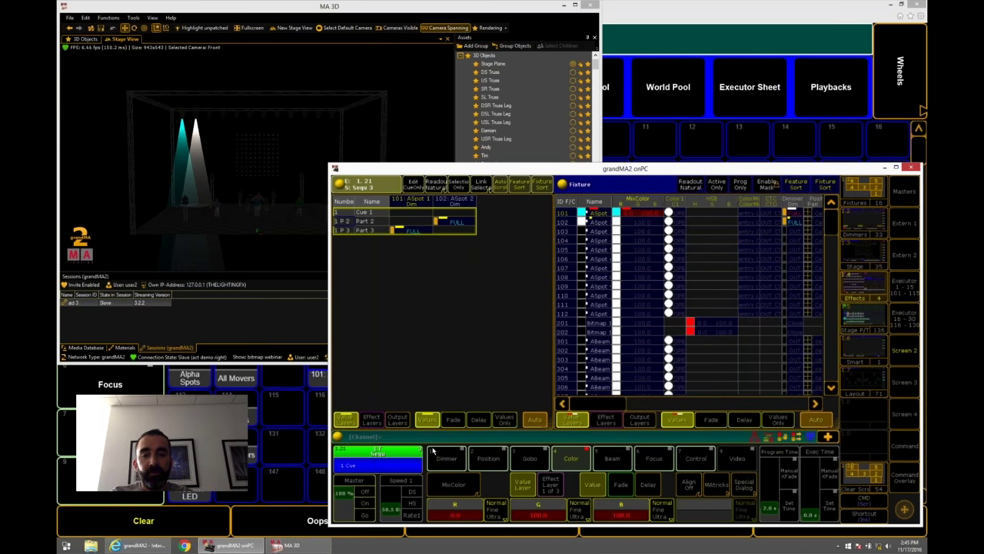
pyautogui.write('store cue 1')
pyautogui.press('Return')
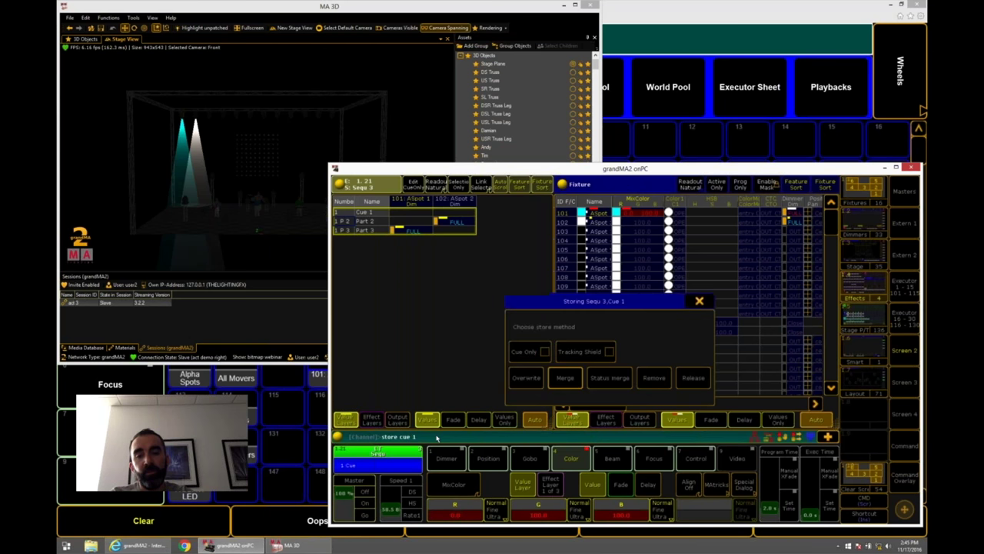
pyautogui.press('Return')
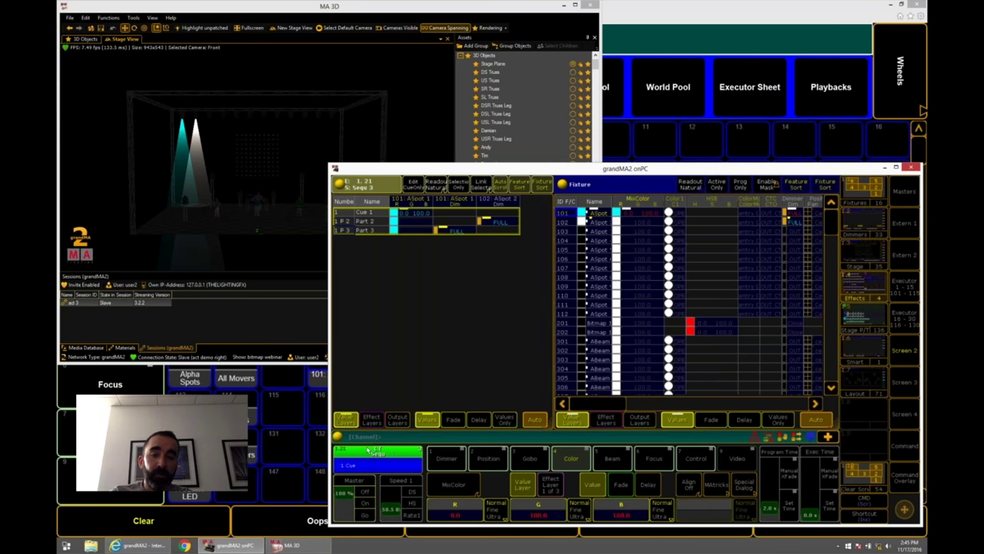
# Open sequence 3's editor on executor 1.21 and inspect Part 2's fade timing columns.
pyautogui.click(389, 469)
pyautogui.click(496, 314)
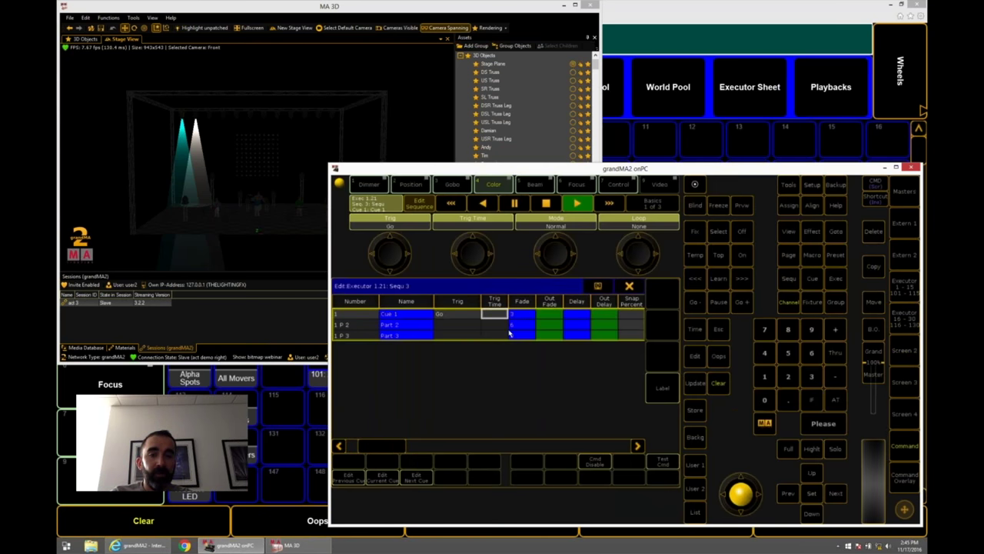
pyautogui.click(495, 335)
pyautogui.click(516, 328)
pyautogui.press('Right')
pyautogui.press('Right')
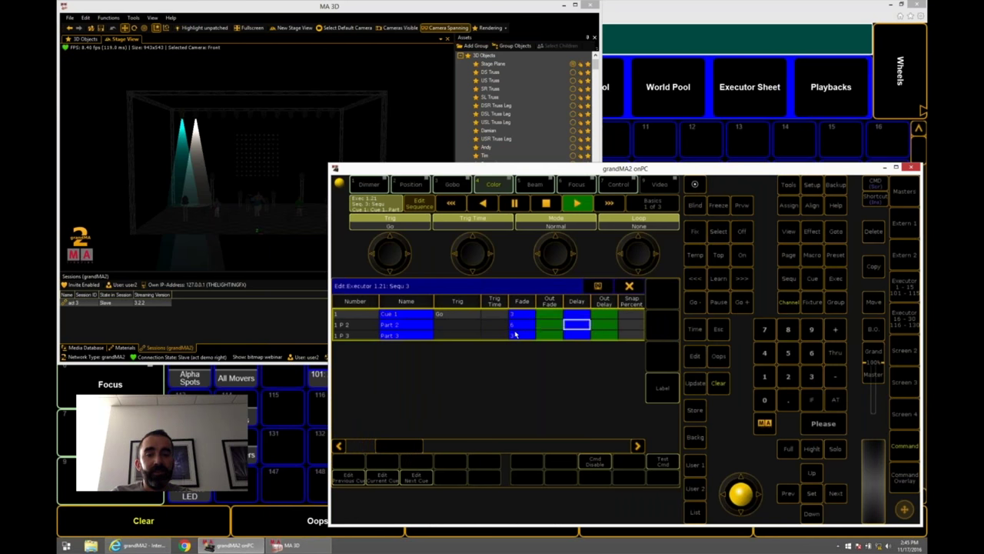
pyautogui.press('Left')
pyautogui.press('Right')
pyautogui.press('Right')
pyautogui.press('Right')
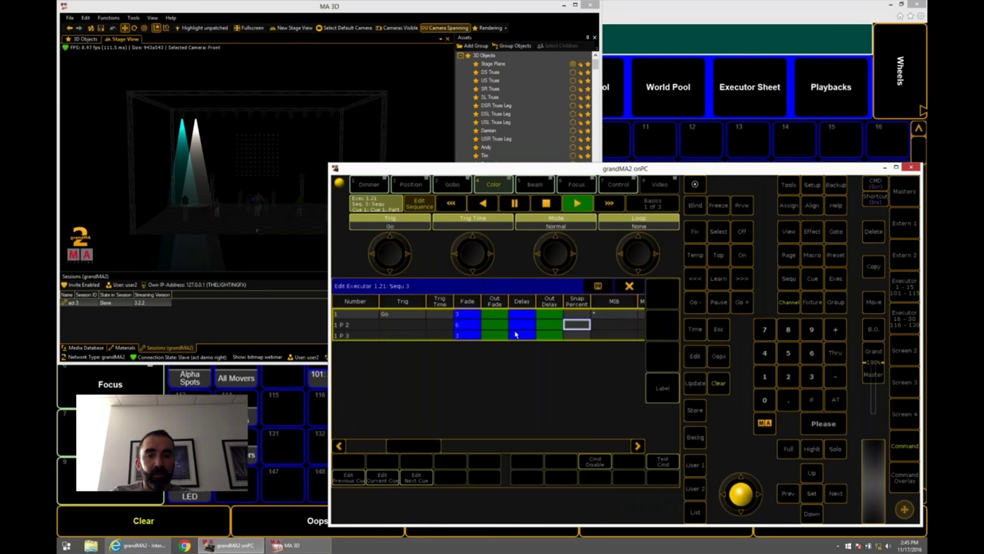
pyautogui.press('Left')
pyautogui.press('Left')
pyautogui.press('Left')
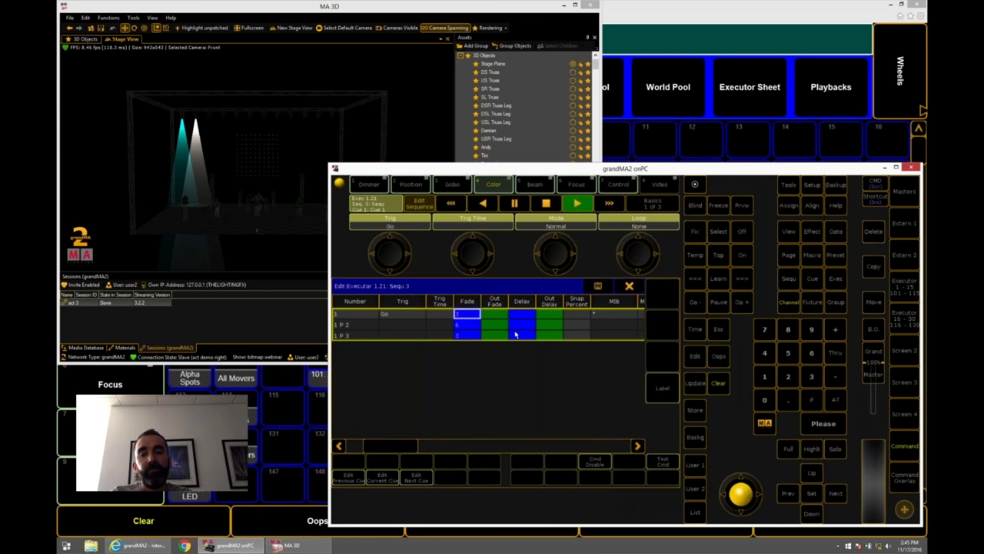
# Review cue 1's MIB, Loop and individual attribute timing columns like Delay Gobo and Fade Beam.
pyautogui.press('Right')
pyautogui.press('Right')
pyautogui.press('Right')
pyautogui.press('Right')
pyautogui.press('Right')
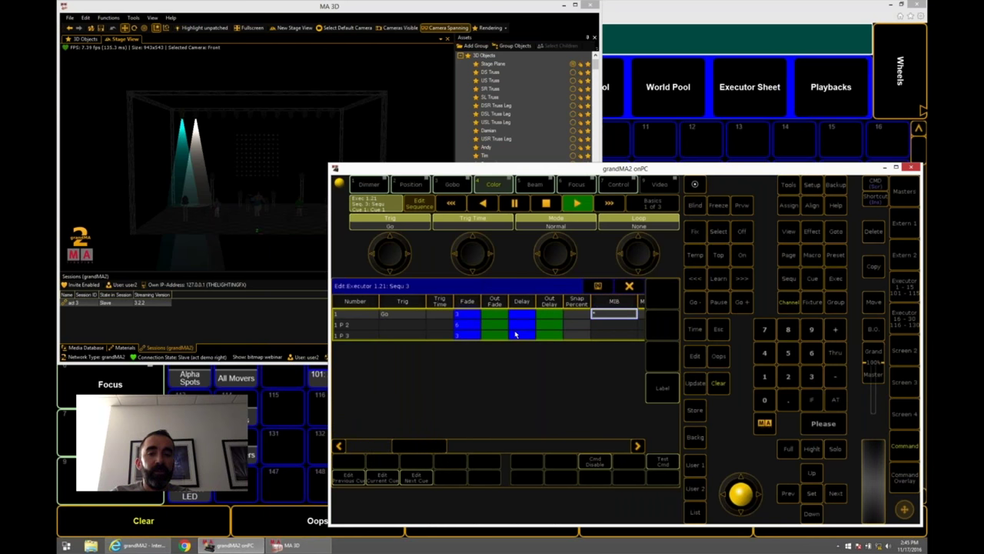
pyautogui.press('Right')
pyautogui.press('Right')
pyautogui.press('Right')
pyautogui.press('Right')
pyautogui.press('Right')
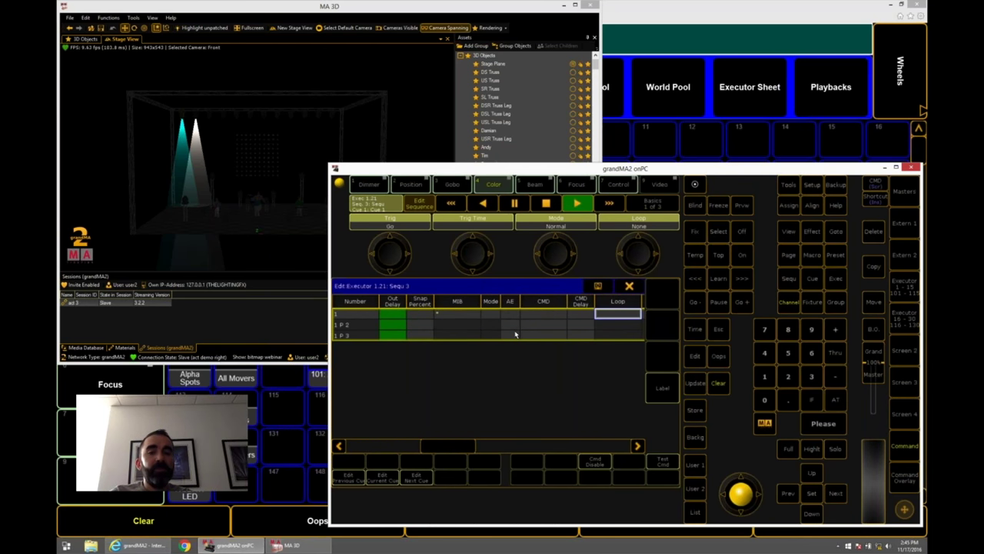
pyautogui.press('Right')
pyautogui.press('Right')
pyautogui.press('Right')
pyautogui.press('Right')
pyautogui.press('Right')
pyautogui.press('Right')
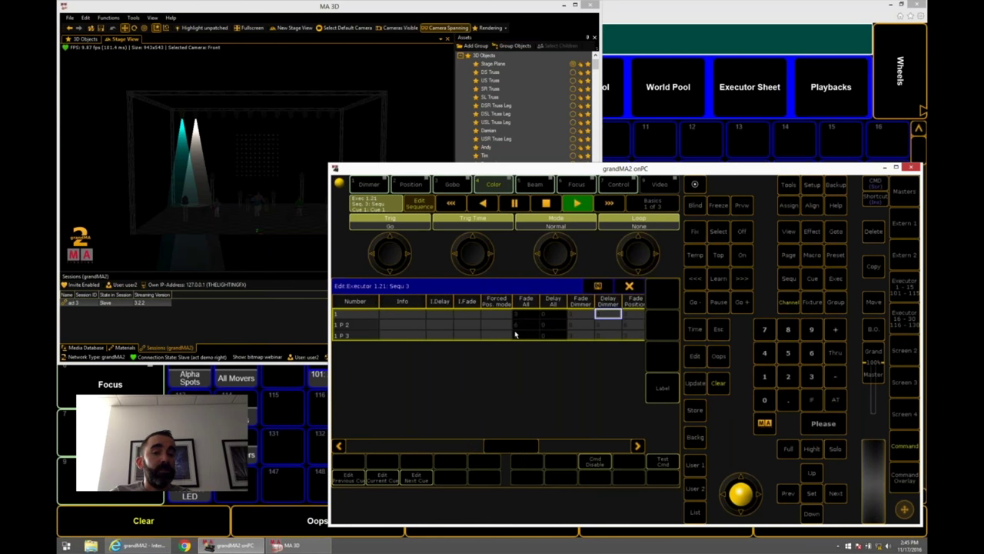
pyautogui.press('Right')
pyautogui.press('Right')
pyautogui.press('Right')
pyautogui.press('Right')
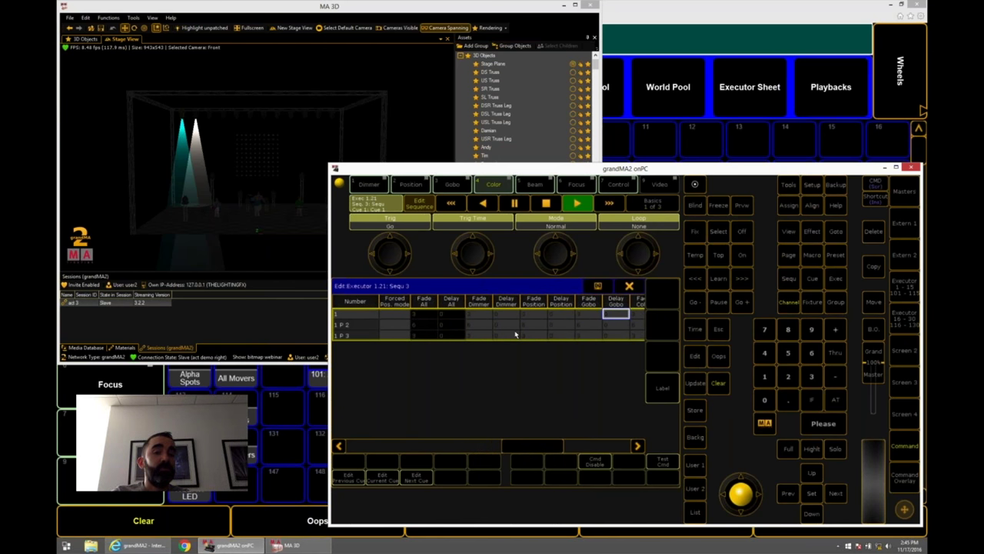
pyautogui.press('Right')
pyautogui.press('Right')
pyautogui.press('Right')
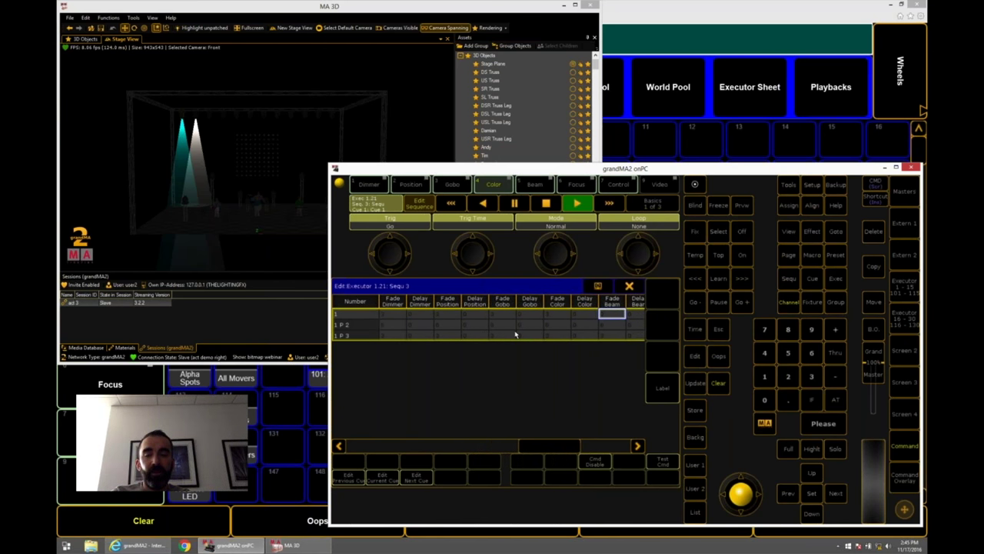
pyautogui.press('Right')
pyautogui.press('Right')
pyautogui.press('Right')
pyautogui.press('Right')
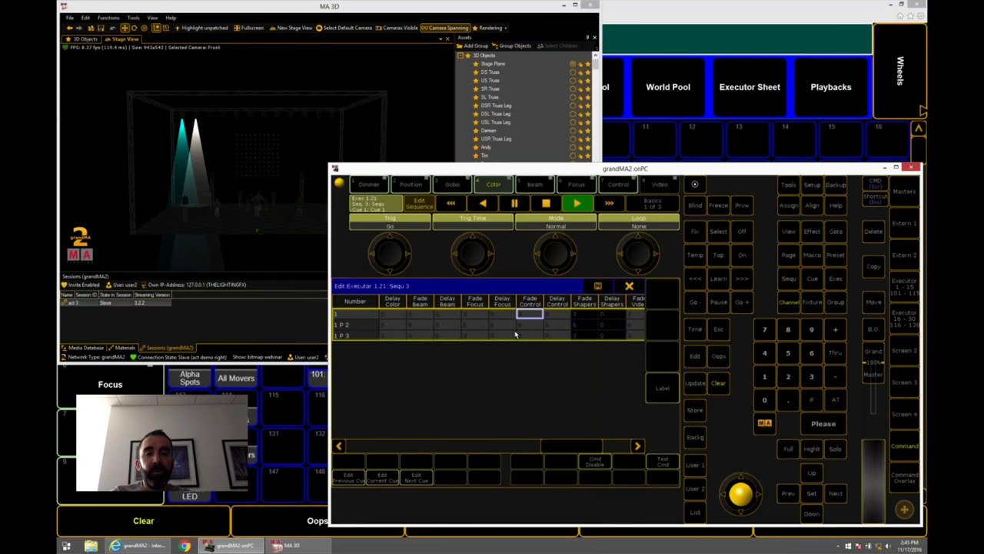
pyautogui.press('Left')
pyautogui.press('Left')
pyautogui.press('Left')
pyautogui.press('Left')
pyautogui.press('Left')
pyautogui.press('Down')
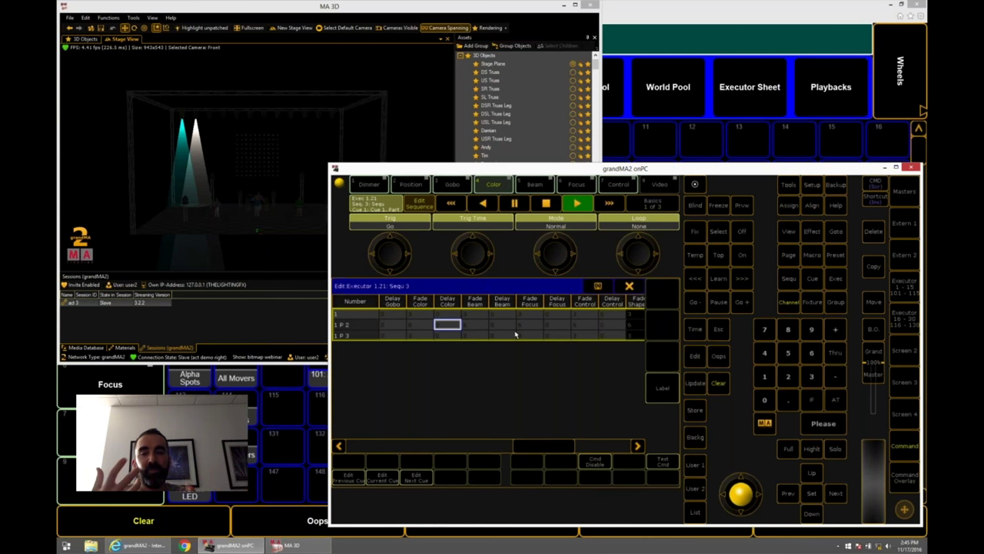
# Scroll back left and review Part 3's trigger, fade and delay values.
pyautogui.hscroll(-3, 515, 334)
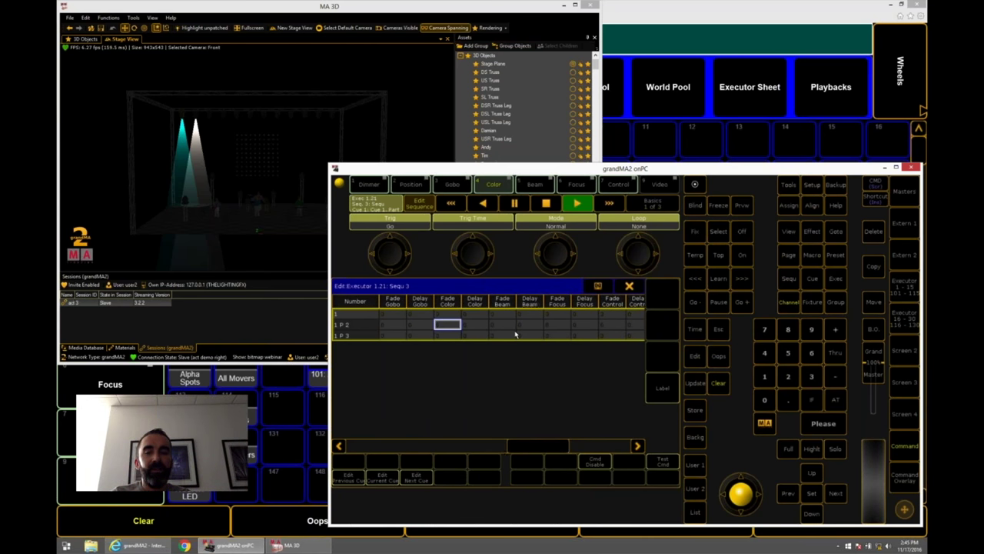
pyautogui.hscroll(-4, 515, 335)
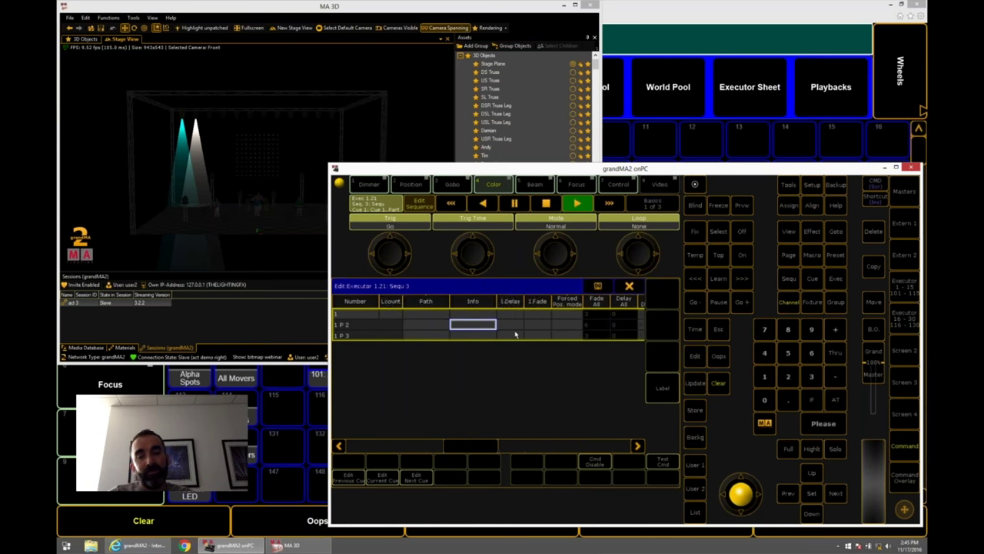
pyautogui.hscroll(-5, 515, 334)
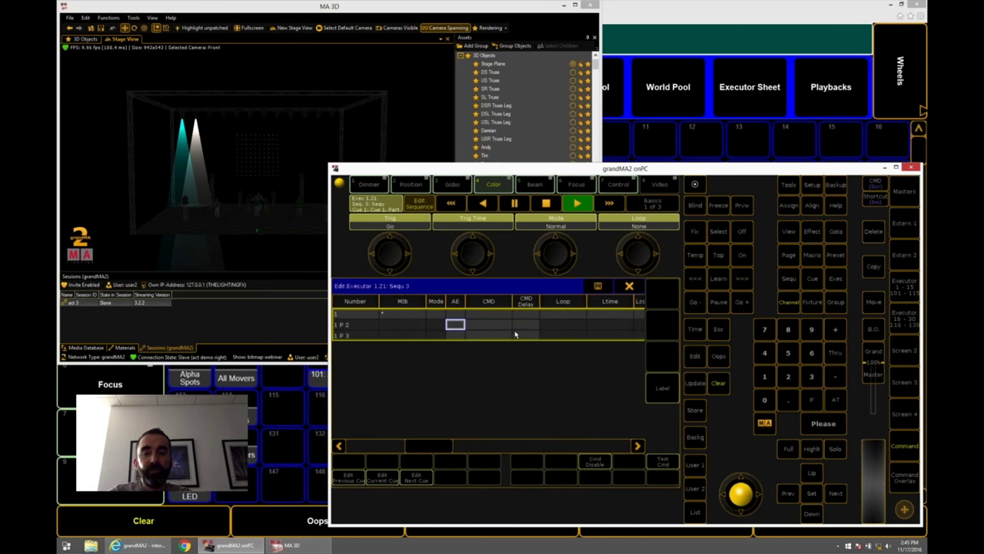
pyautogui.hscroll(-4, 516, 334)
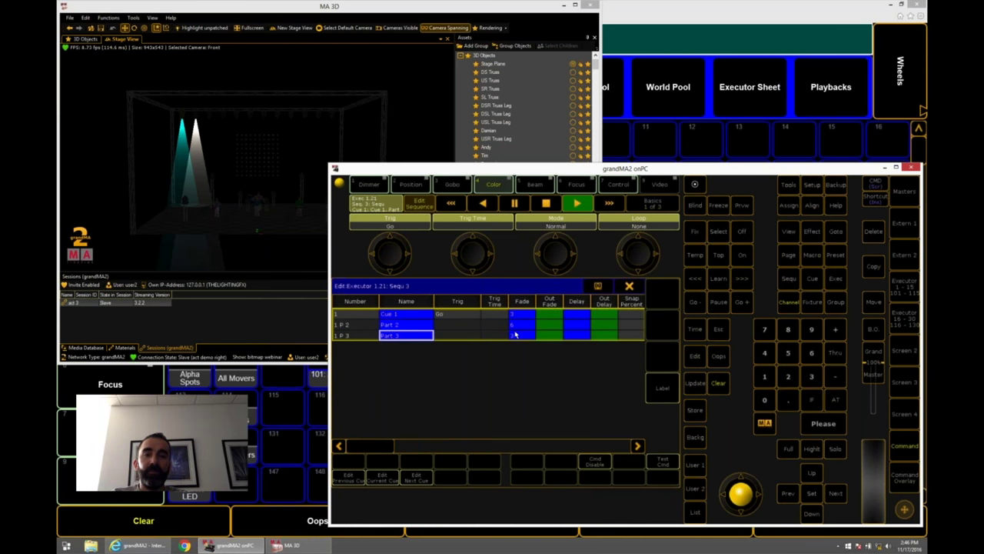
pyautogui.press('Down')
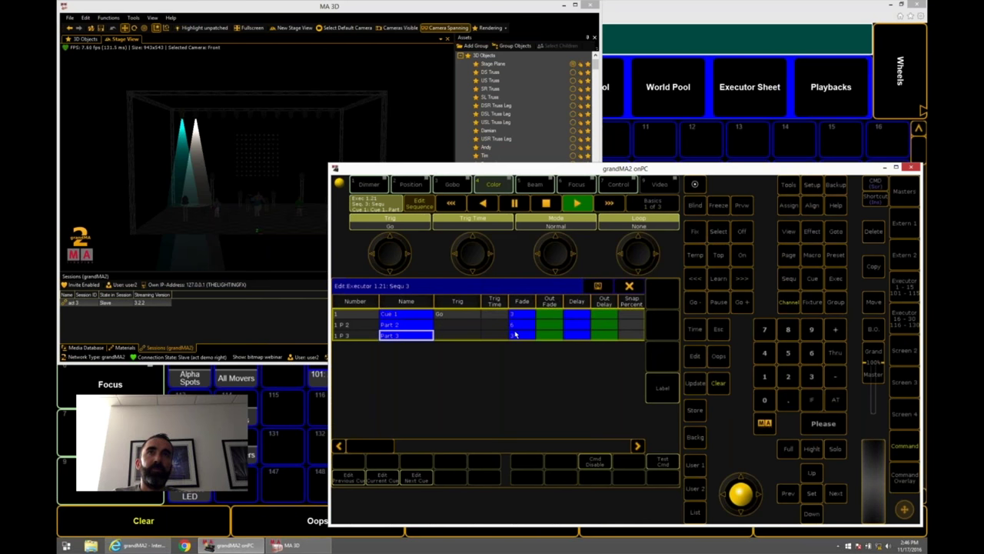
pyautogui.press('Right')
pyautogui.press('Right')
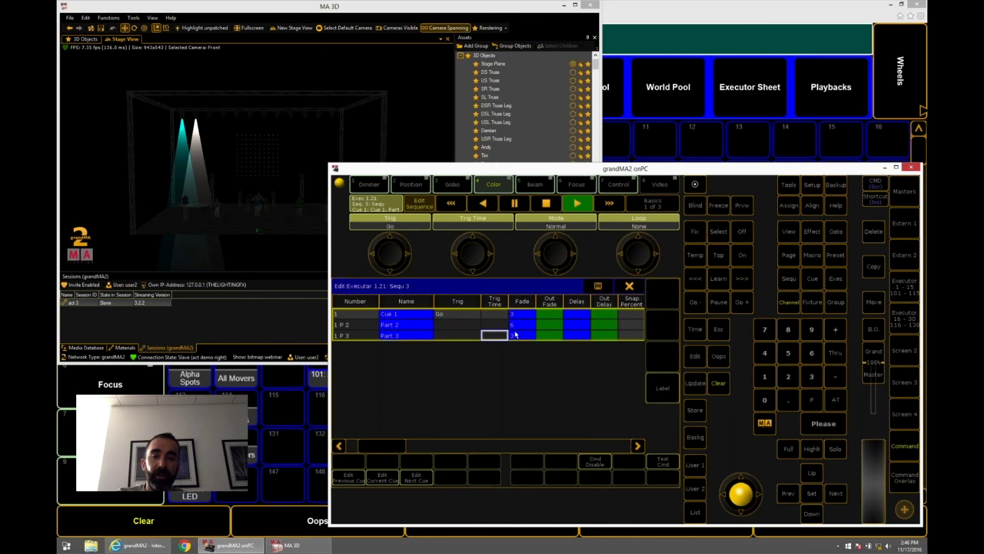
pyautogui.press('Right')
pyautogui.press('Right')
pyautogui.press('Right')
pyautogui.press('Right')
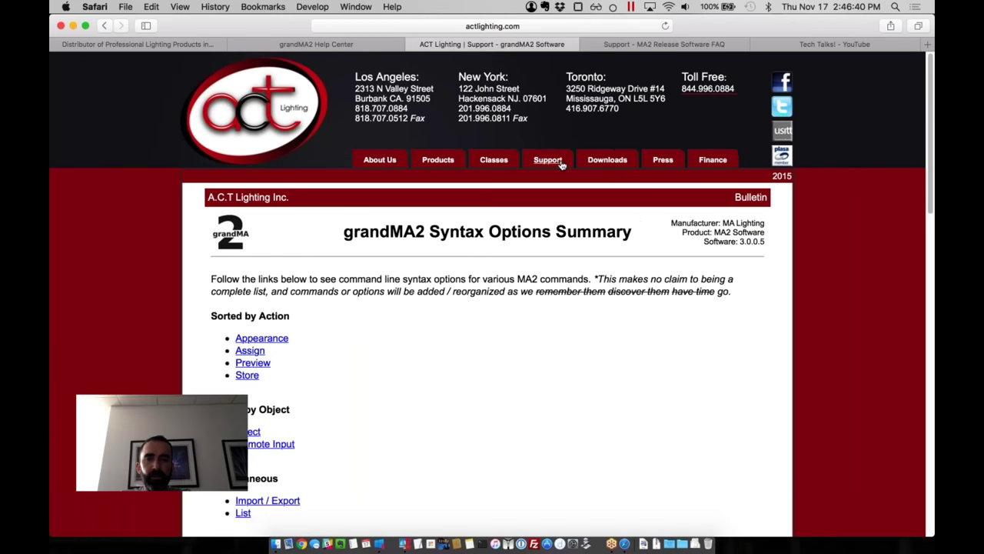
# On ACT Lighting's grandMA2 support page, search 'preset' and open the Creating Preset References article.
pyautogui.click(561, 164)
pyautogui.click(538, 422)
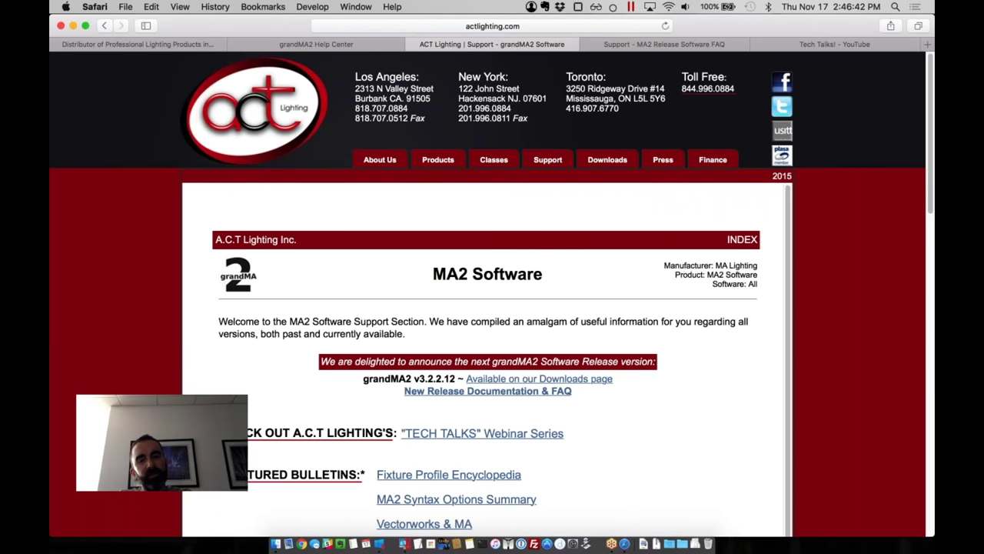
pyautogui.scroll(-10, 485, 308)
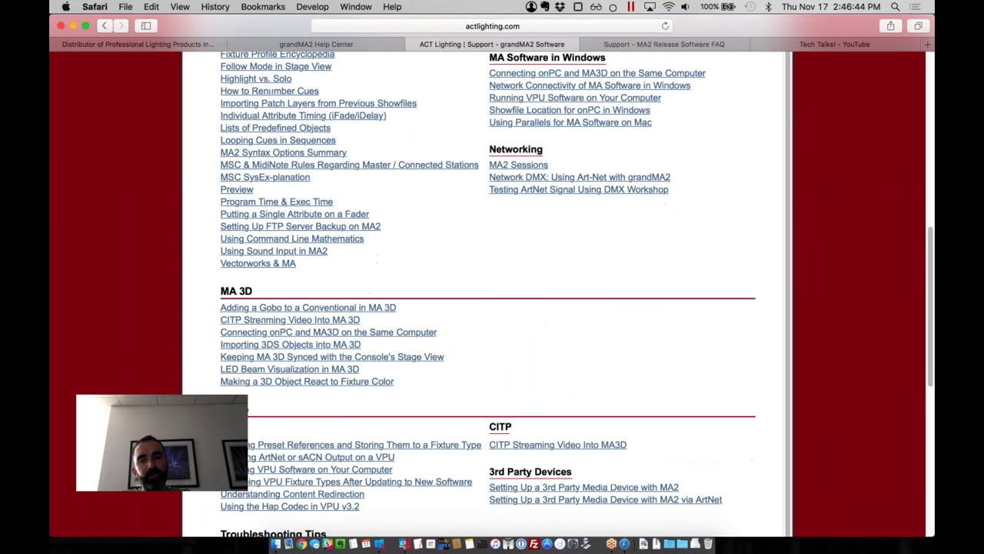
pyautogui.scroll(-2, 492, 292)
pyautogui.scroll(-8, 485, 307)
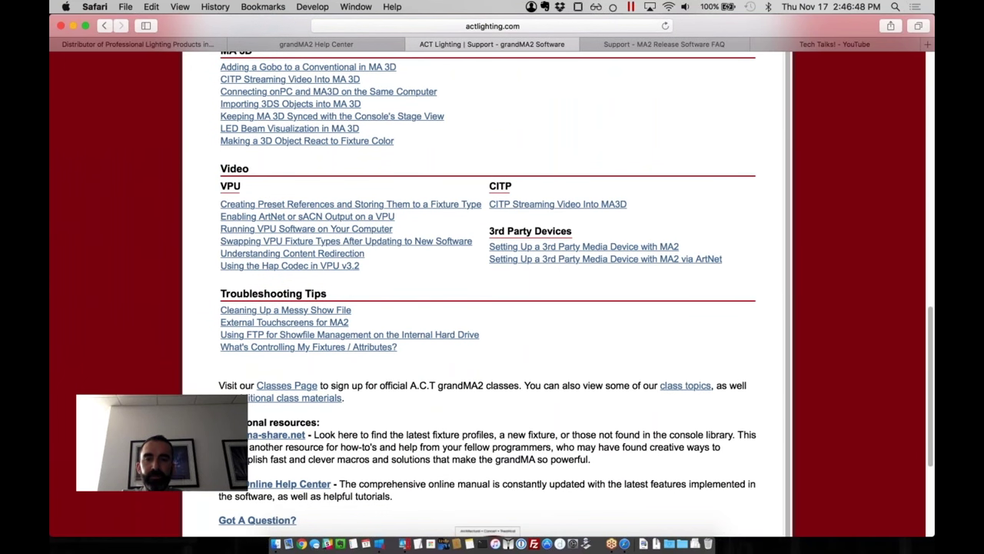
pyautogui.press('super+f')
pyautogui.write('preset')
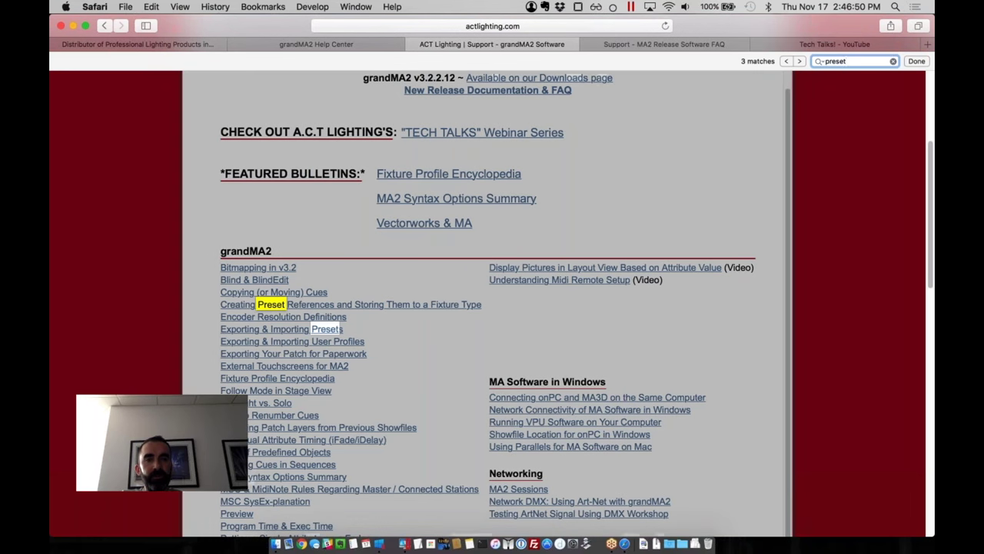
pyautogui.click(359, 306)
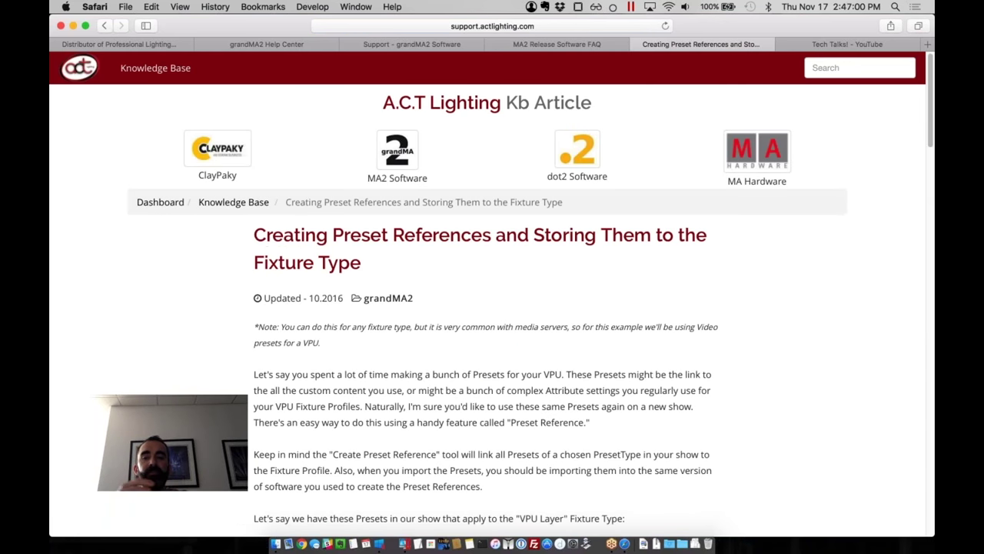
# Read through the preset references article, then return to the grandMA2 virtual machine.
pyautogui.scroll(-5, 492, 308)
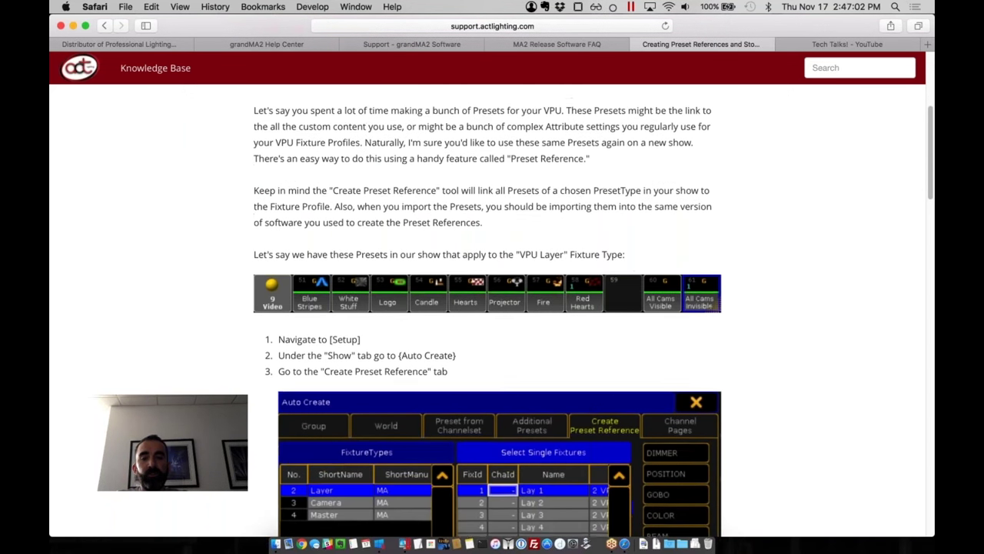
pyautogui.scroll(-7, 492, 307)
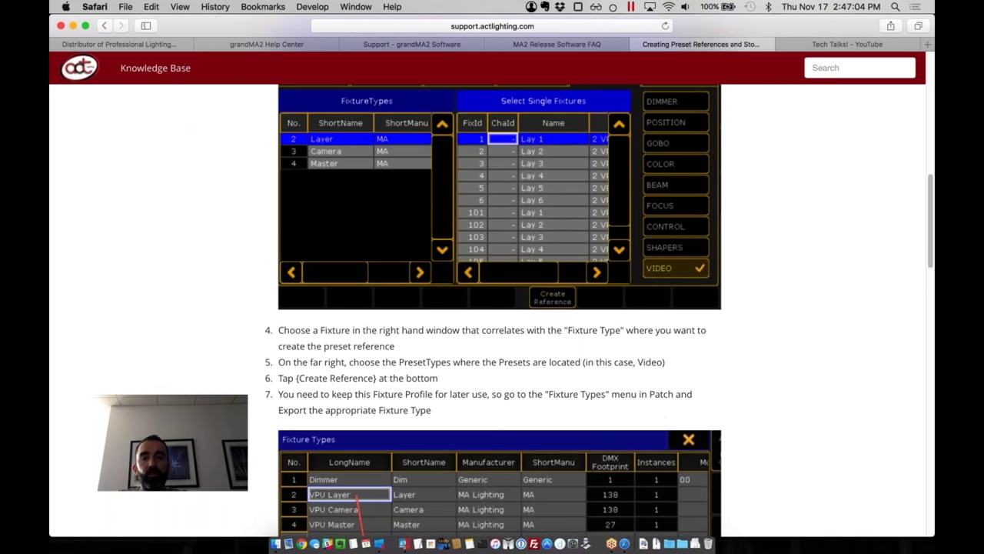
pyautogui.scroll(-5, 492, 307)
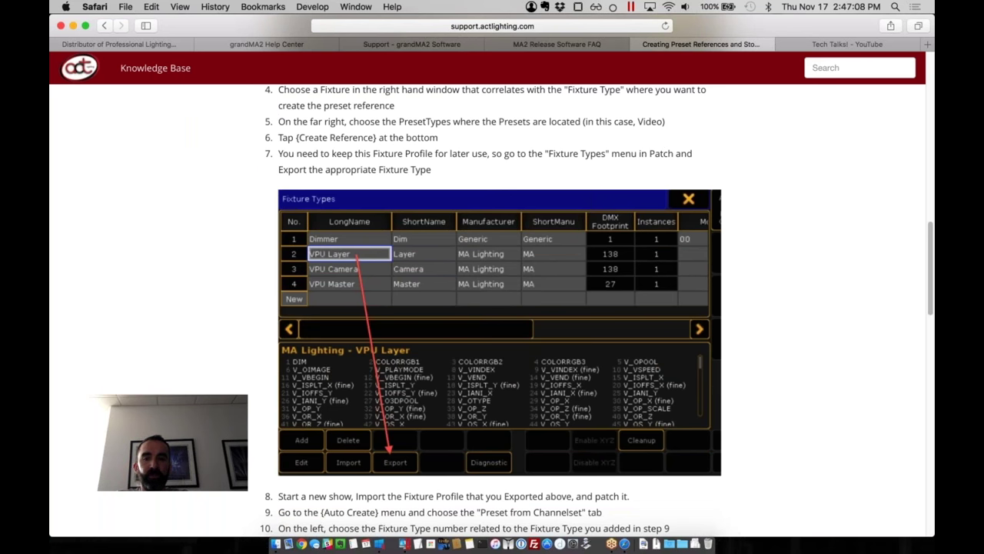
pyautogui.hotkey('ctrl', 'Right')
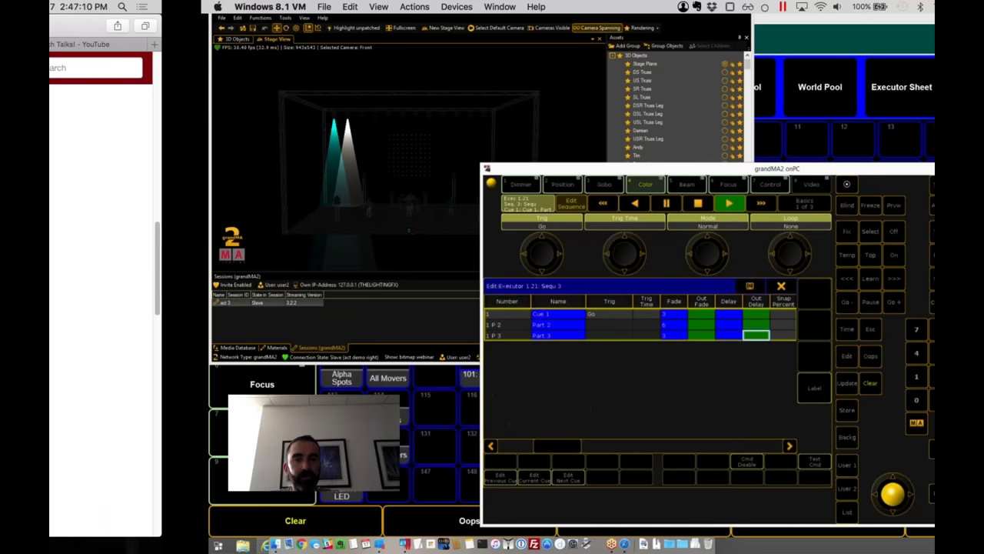